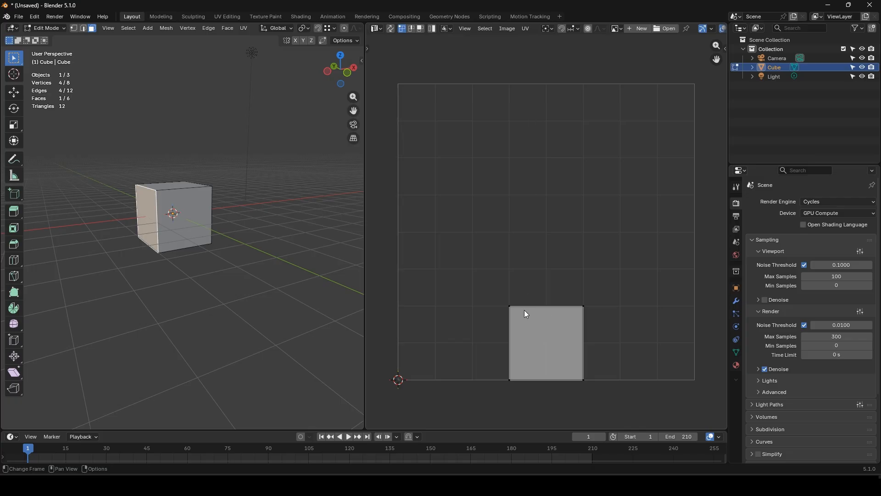
- Select the cube's top face and annotate the UV editor with a horizontal line labelled U and a vertical line labelled V
middle_click_drag(275, 294, 211, 240)
left_click(252, 192)
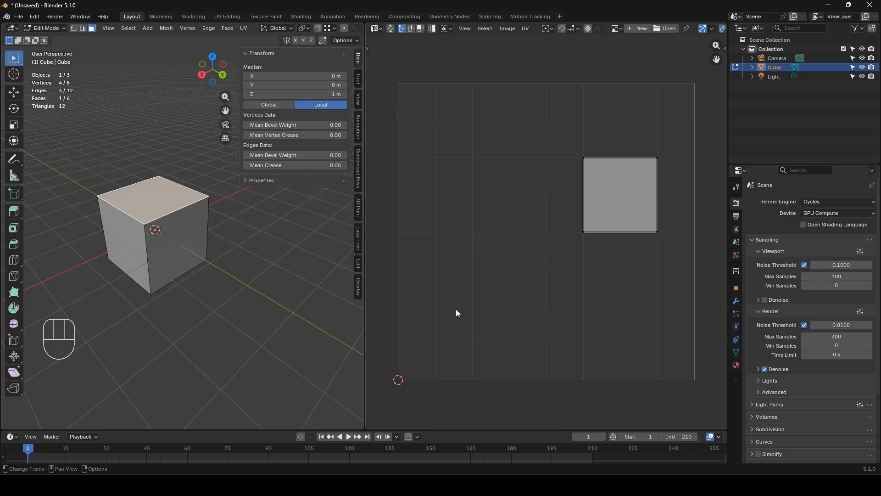
key("t")
left_click(379, 147)
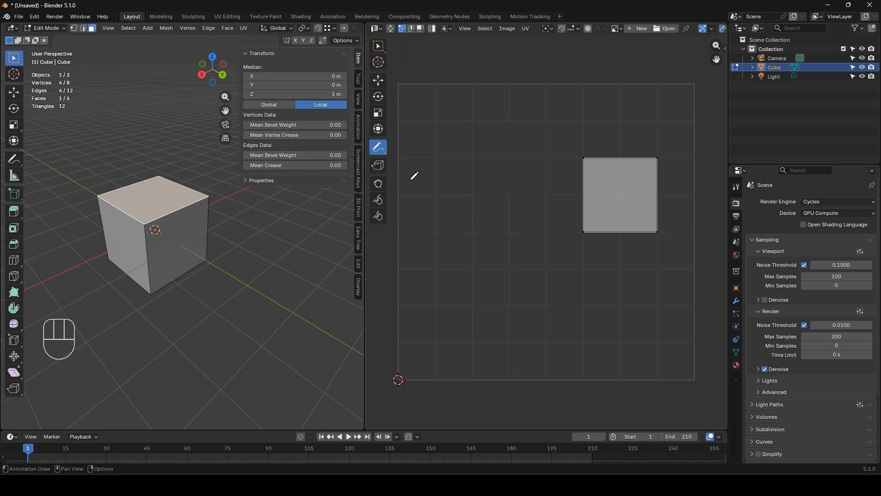
mouse_move(410, 180)
left_mouse_down()
mouse_move(507, 179)
mouse_move(541, 191)
mouse_move(552, 156)
left_mouse_up()
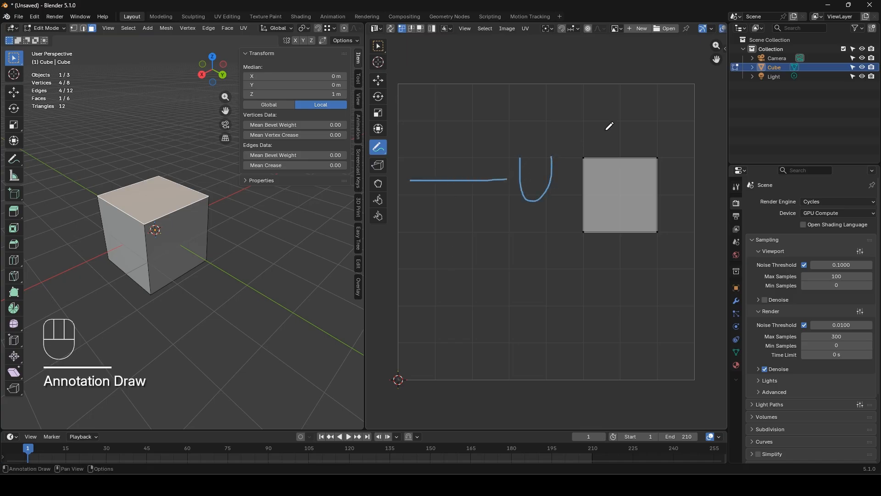
mouse_move(615, 128)
left_mouse_down()
mouse_move(612, 338)
mouse_move(636, 310)
left_mouse_up()
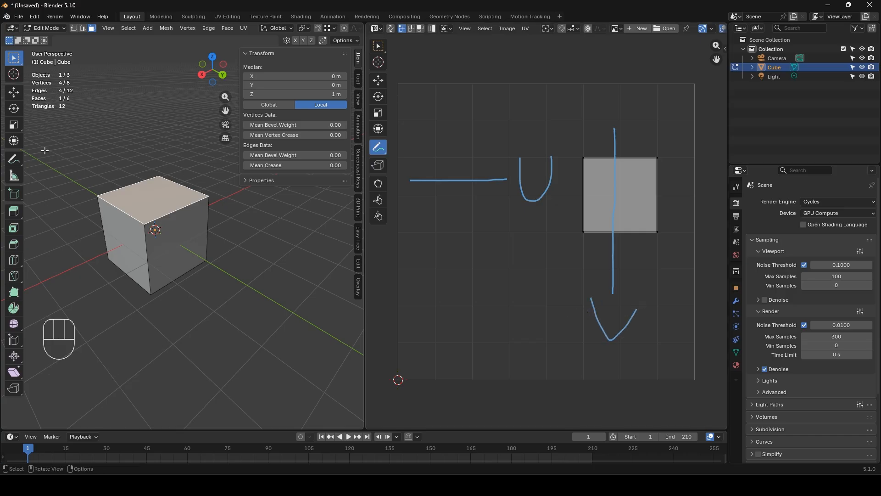
- Annotate the 3D viewport around the cube with the axis letters X, Y and Z, adding a vertical line under the Z
left_click(14, 161)
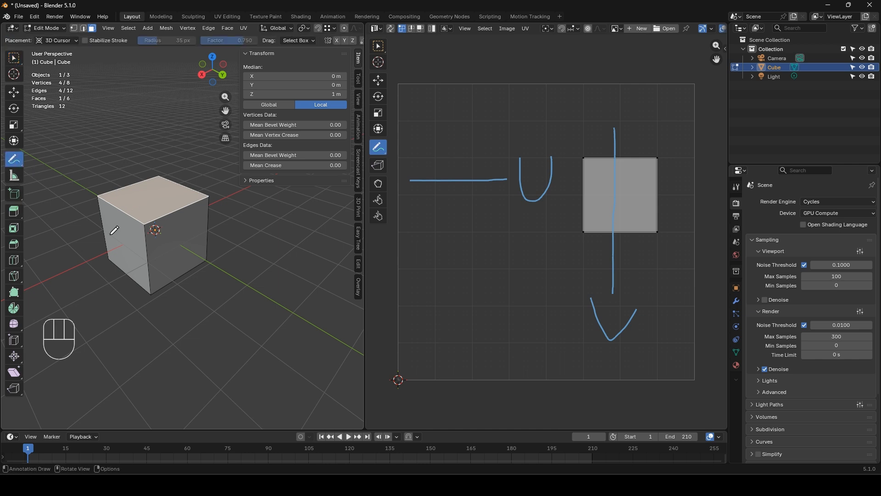
left_click_drag(96, 254, 81, 302)
left_click_drag(66, 268, 126, 293)
mouse_move(214, 267)
left_mouse_down()
mouse_move(236, 296)
mouse_move(183, 359)
left_mouse_up()
left_click_drag(148, 213, 148, 113)
mouse_move(125, 78)
left_mouse_down()
mouse_move(145, 80)
mouse_move(162, 109)
left_mouse_up()
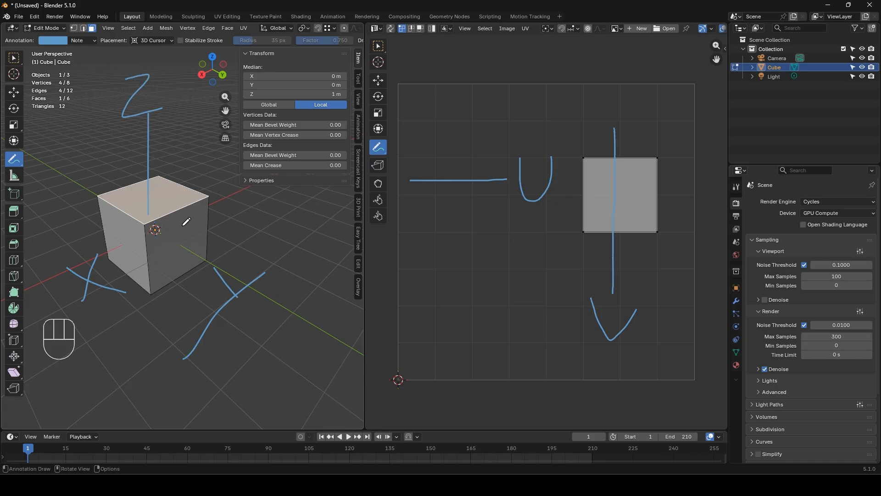
- Select all of the cube's faces and annotate a wavy line on each side of its cross-shaped UV layout
key("a")
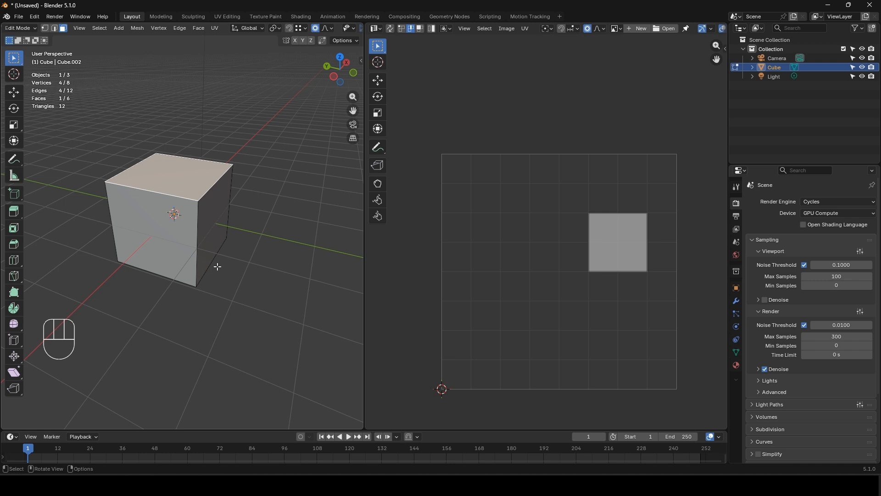
key("a")
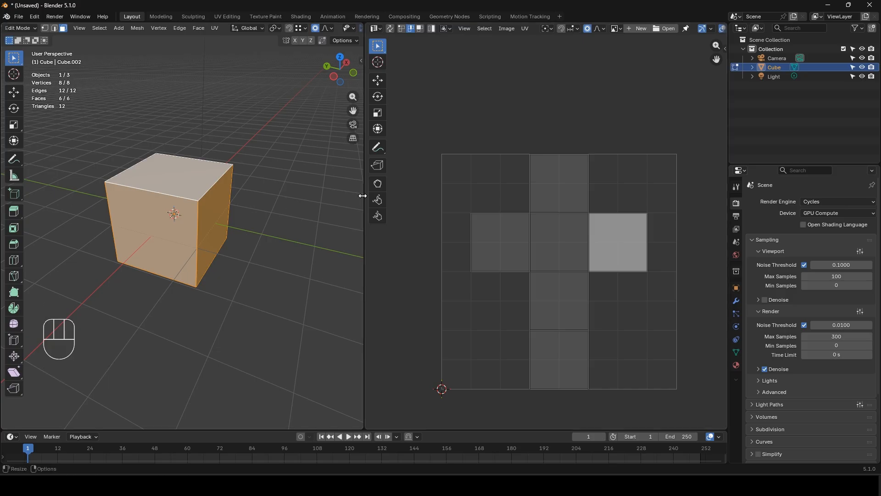
left_click(377, 147)
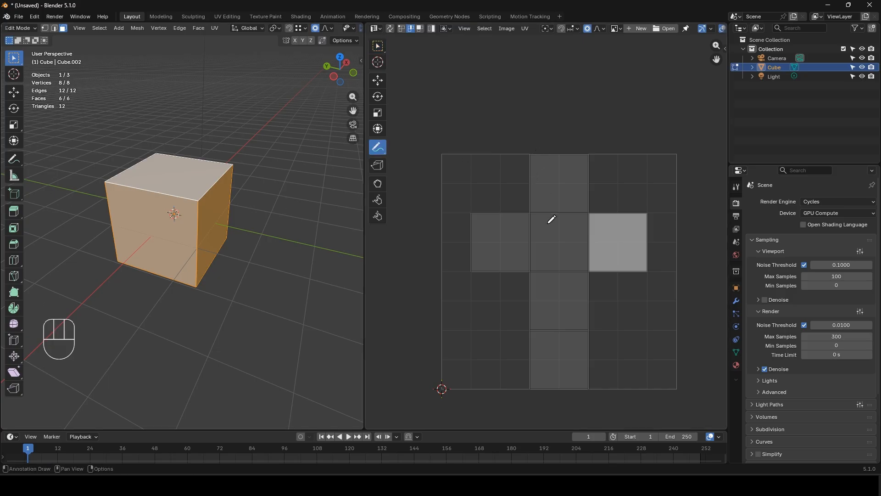
mouse_move(508, 169)
left_mouse_down()
mouse_move(452, 196)
mouse_move(454, 240)
mouse_move(492, 297)
mouse_move(479, 378)
left_mouse_up()
mouse_move(603, 173)
left_mouse_down()
mouse_move(658, 227)
mouse_move(641, 296)
mouse_move(648, 386)
left_mouse_up()
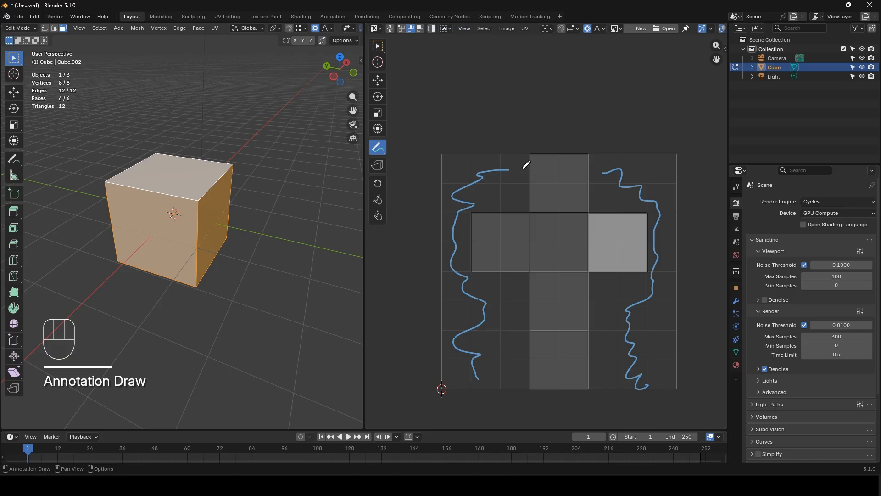
- Mark the shared edges between the cube's UV faces and draw a curved arrow from the uppermost face to its neighbour
mouse_move(534, 213)
left_mouse_down()
mouse_move(576, 212)
mouse_move(589, 256)
mouse_move(581, 270)
mouse_move(530, 253)
left_mouse_up()
left_click_drag(546, 331, 580, 333)
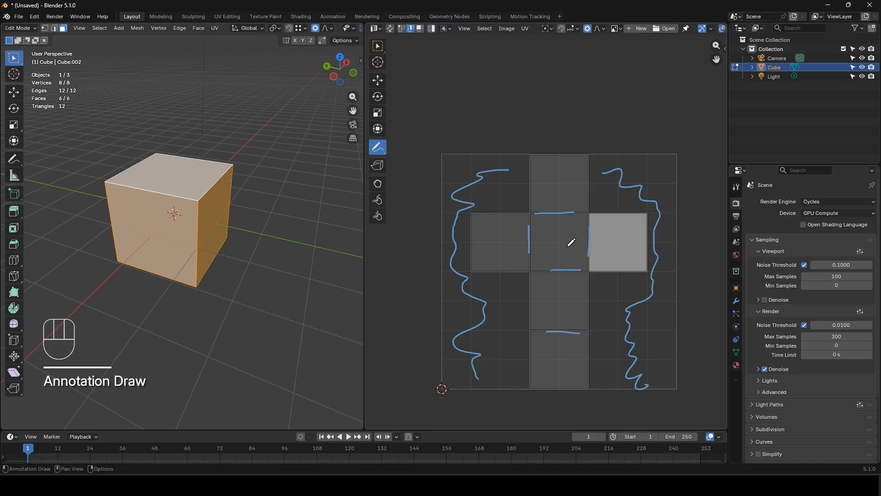
mouse_move(530, 155)
left_mouse_down()
mouse_move(520, 176)
mouse_move(527, 206)
mouse_move(527, 167)
mouse_move(501, 195)
mouse_move(501, 209)
mouse_move(496, 201)
left_mouse_up()
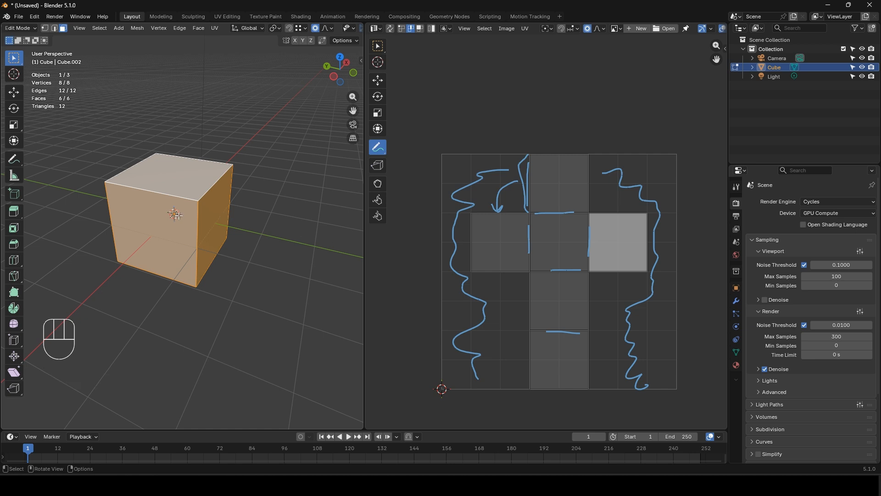
- Leave Edit Mode, delete the cube and add a UV sphere in its place
key("Tab")
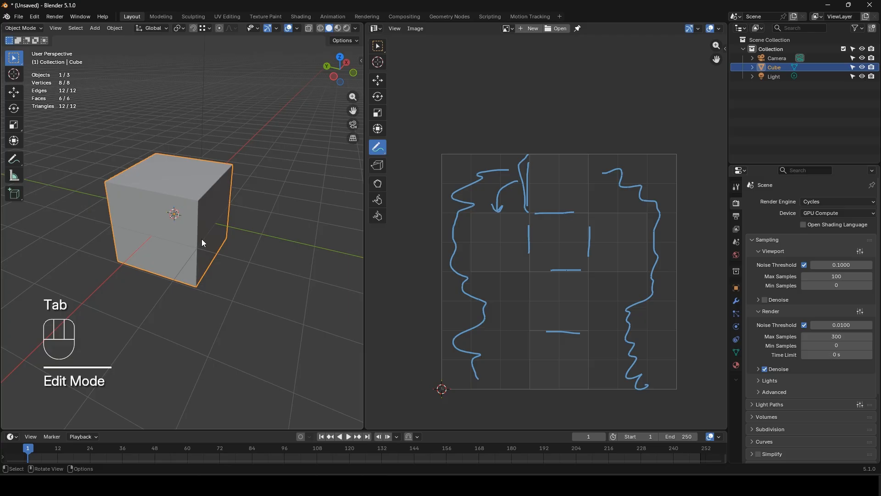
key("x")
left_click(202, 239)
key("shift+a")
mouse_move(202, 239)
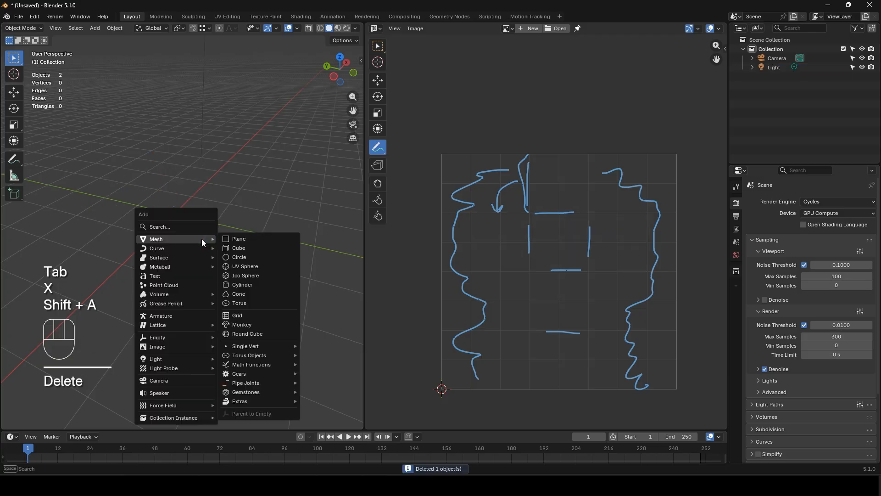
left_click(246, 266)
- Circle the upper row of triangles in the sphere's UV layout and select the matching ring of faces around its top pole
mouse_move(440, 153)
left_mouse_down()
mouse_move(663, 147)
mouse_move(657, 173)
mouse_move(459, 171)
mouse_move(438, 155)
left_mouse_up()
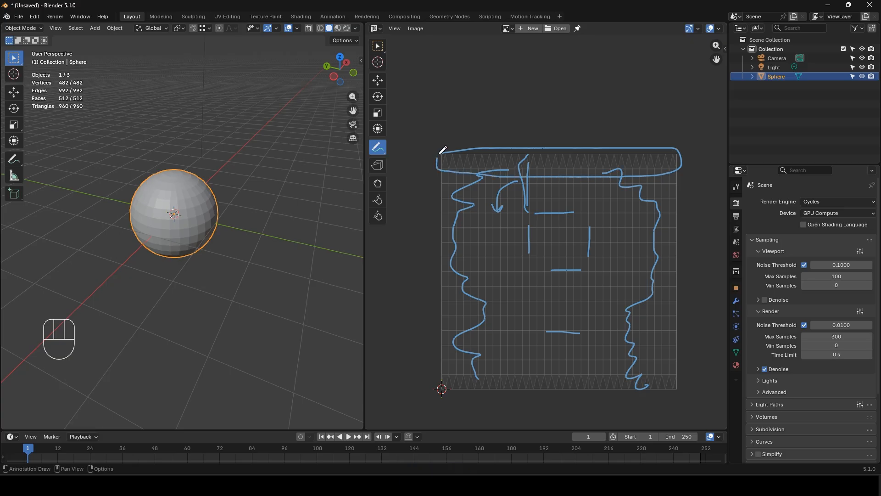
mouse_move(148, 200)
middle_mouse_down()
mouse_move(161, 238)
mouse_move(167, 224)
mouse_move(147, 183)
middle_mouse_up()
scroll(167, 224, "up", 4)
key("Tab")
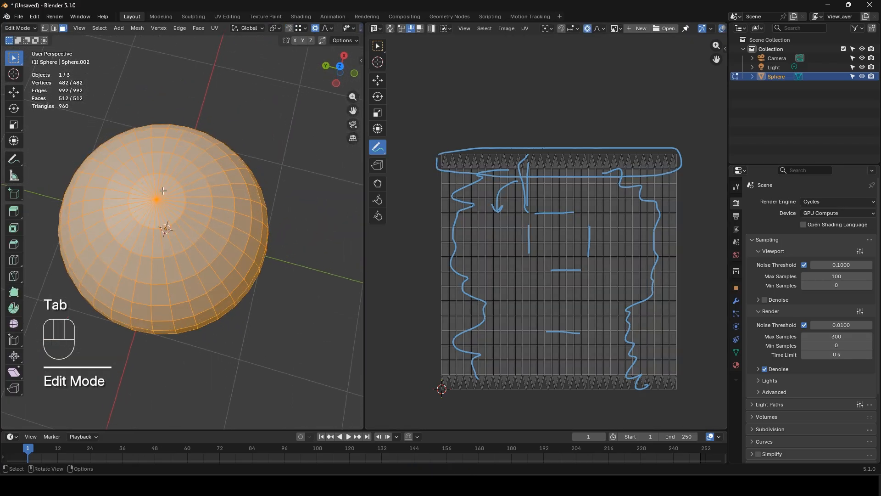
key("2")
key("3")
left_click_drag(140, 184, 174, 218)
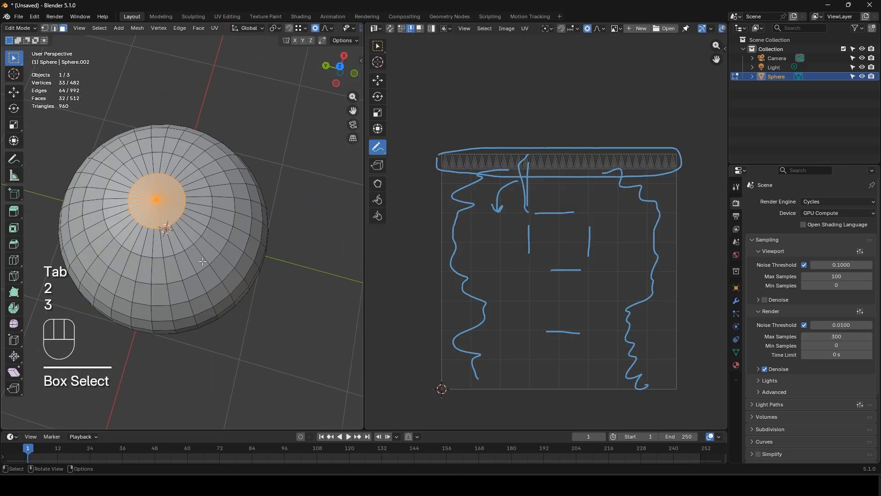
mouse_move(488, 136)
left_mouse_down()
mouse_move(689, 147)
mouse_move(542, 183)
left_mouse_up()
- Leave Edit Mode, delete the UV sphere and add a cylinder in its place
key("Tab")
key("x")
left_click(202, 224)
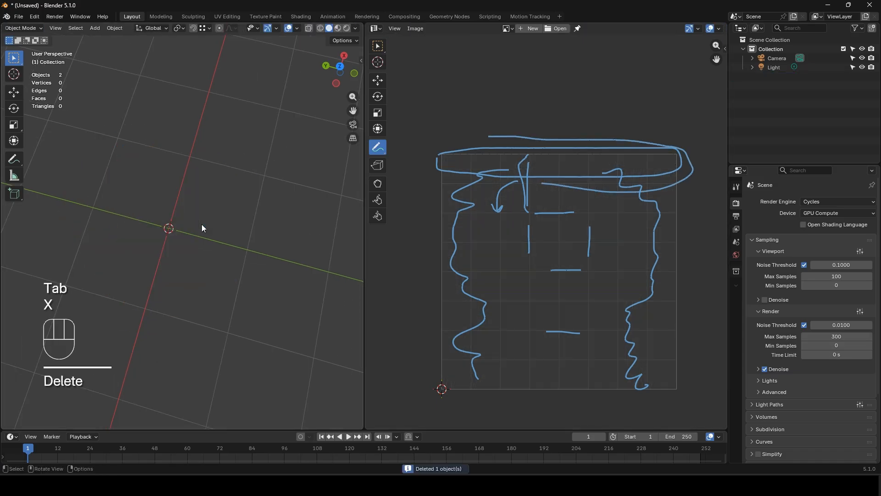
key("shift+a")
mouse_move(199, 222)
left_click(243, 270)
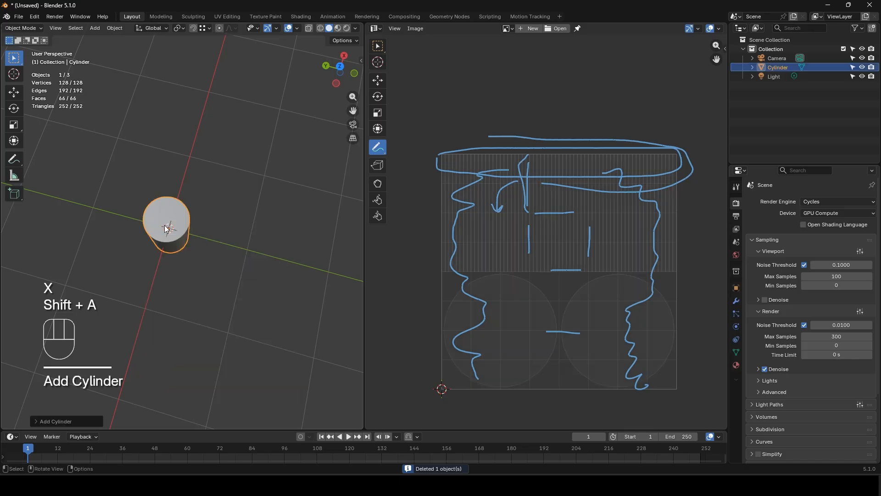
mouse_move(166, 225)
middle_mouse_down()
mouse_move(173, 207)
mouse_move(161, 184)
mouse_move(220, 188)
middle_mouse_up()
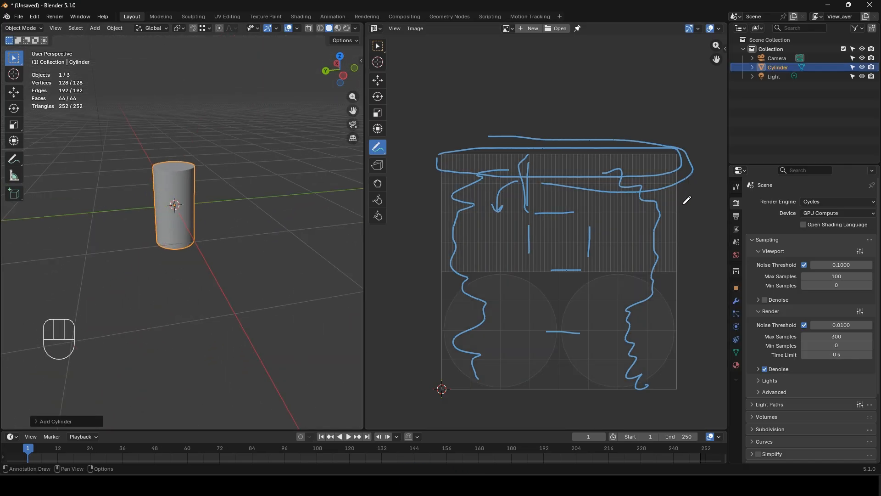
- Delete the cylinder and add a torus in its place
key("x")
left_click(180, 189)
key("shift+a")
mouse_move(183, 194)
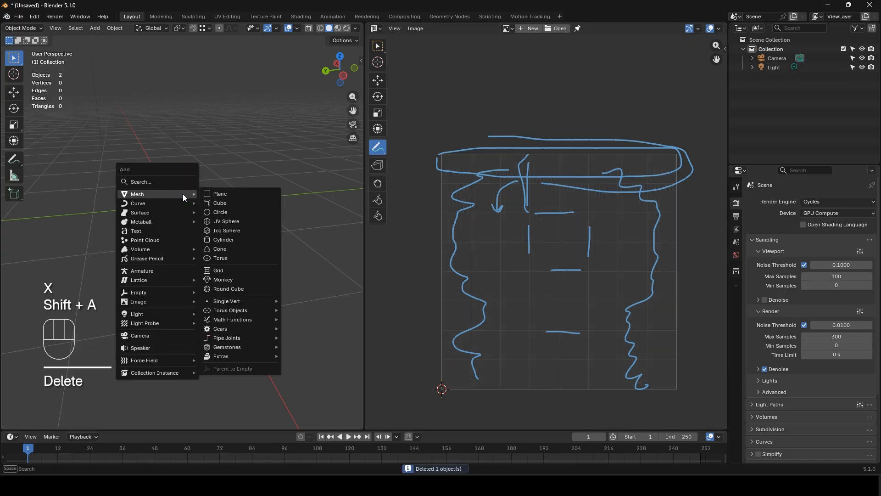
left_click(235, 256)
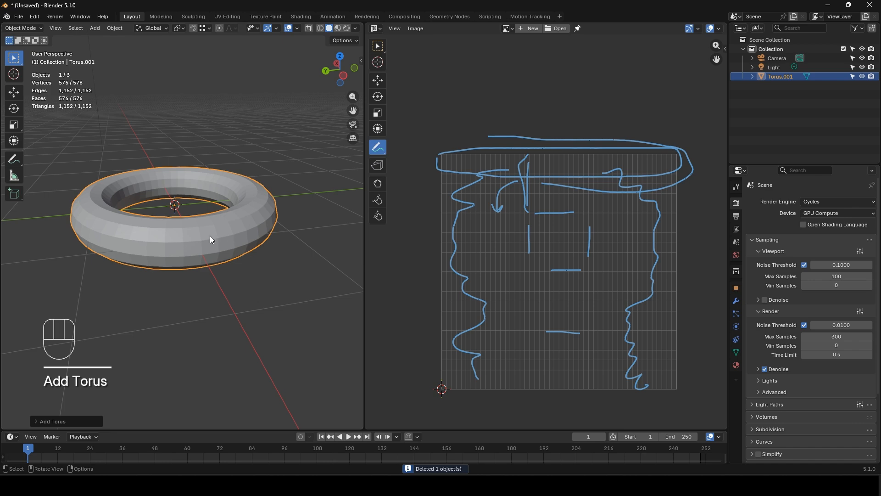
scroll(243, 229, "down", 1)
middle_click_drag(250, 226, 220, 220)
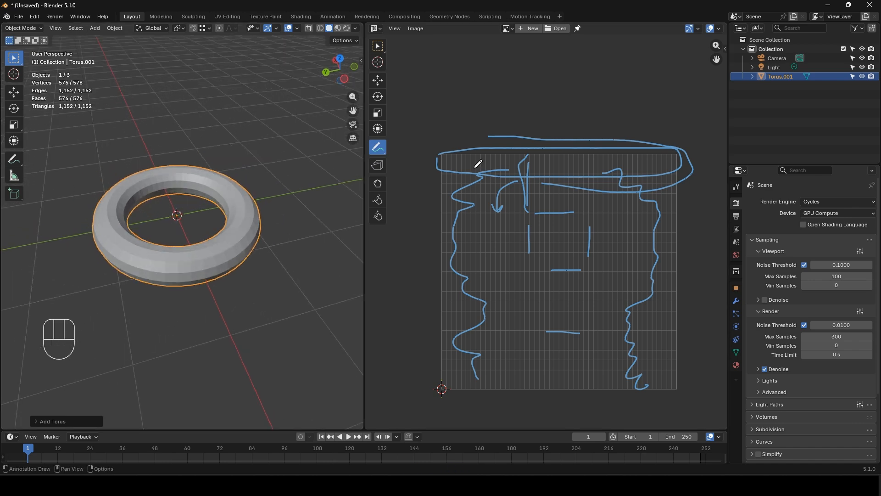
- Split the torus mesh along the horizontal edge loop around its outer side using Edge Split
key("Tab")
key("2")
left_click(192, 247, "alt")
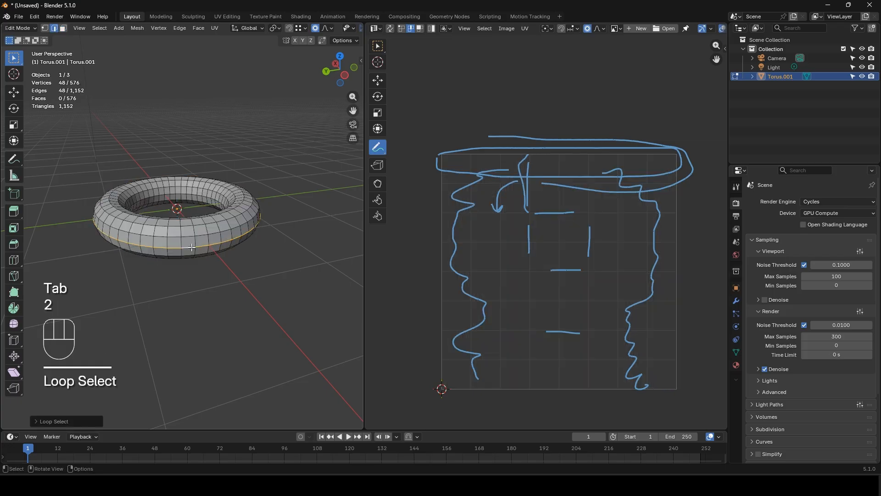
right_click(191, 247)
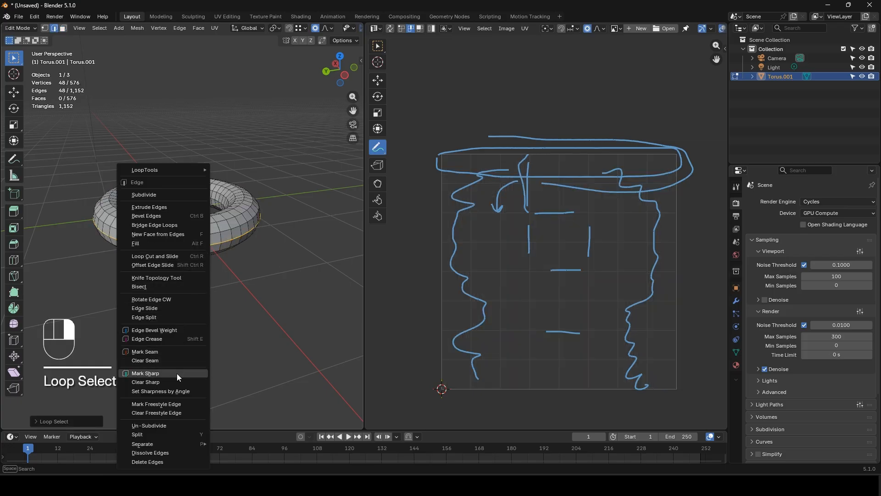
left_click(167, 316)
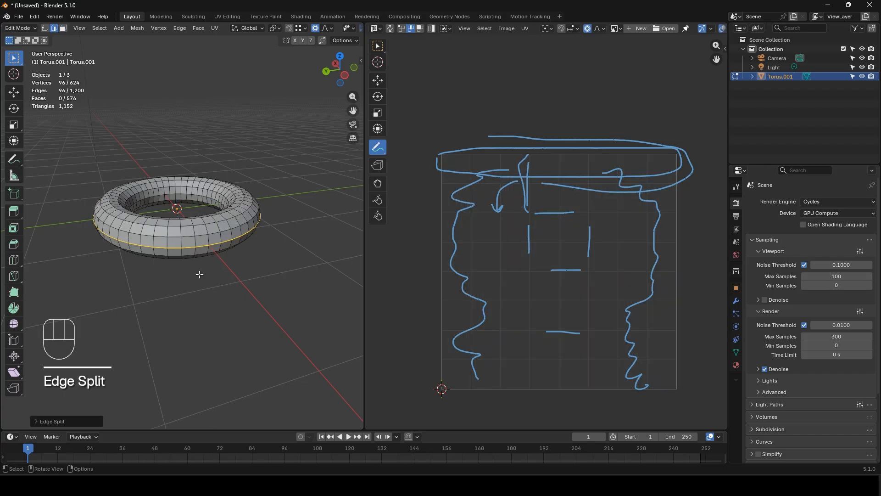
- Select the face ring just above the split and raise it along Z with proportional editing to open the torus upward
left_click(204, 252)
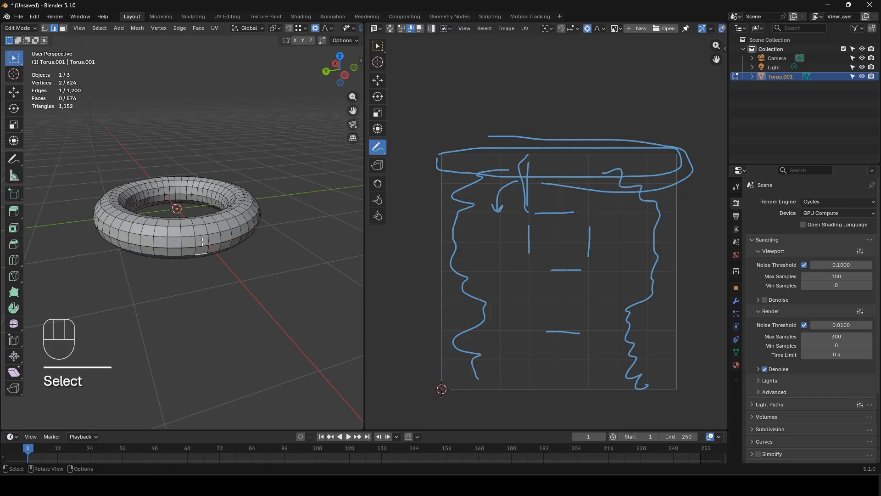
key("3")
left_click(202, 242, "alt")
left_click(330, 28)
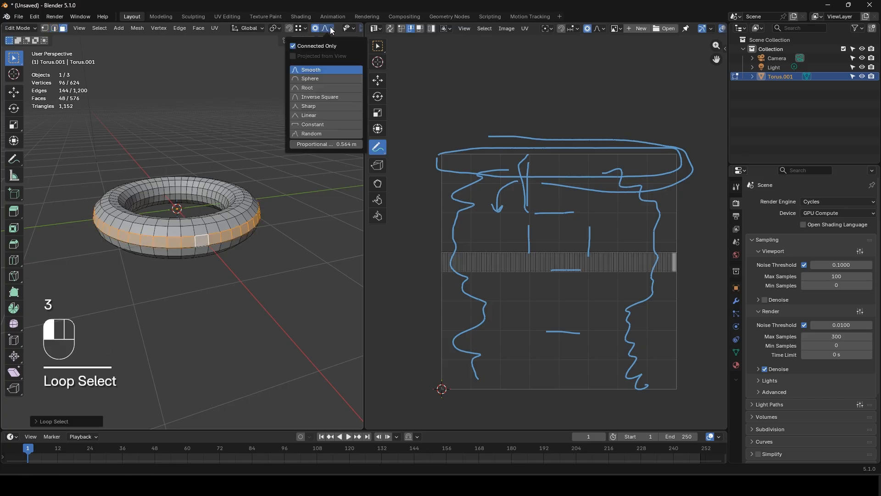
key("g")
key("z")
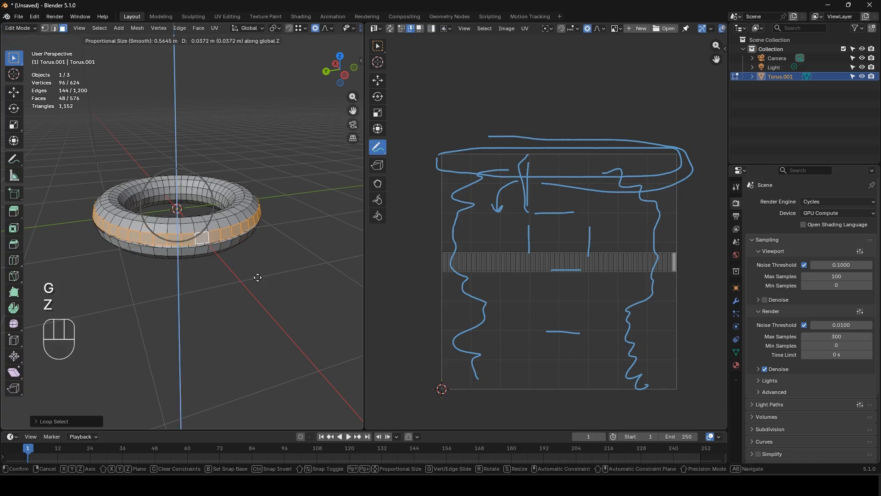
left_click(260, 236)
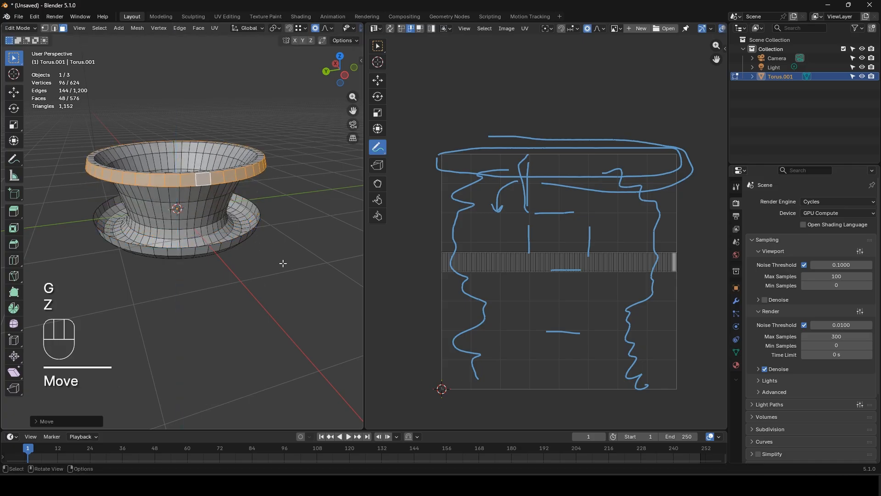
- Select the lower open edge loop of the split and move it down along Z with proportional editing
left_click(214, 247)
key("2")
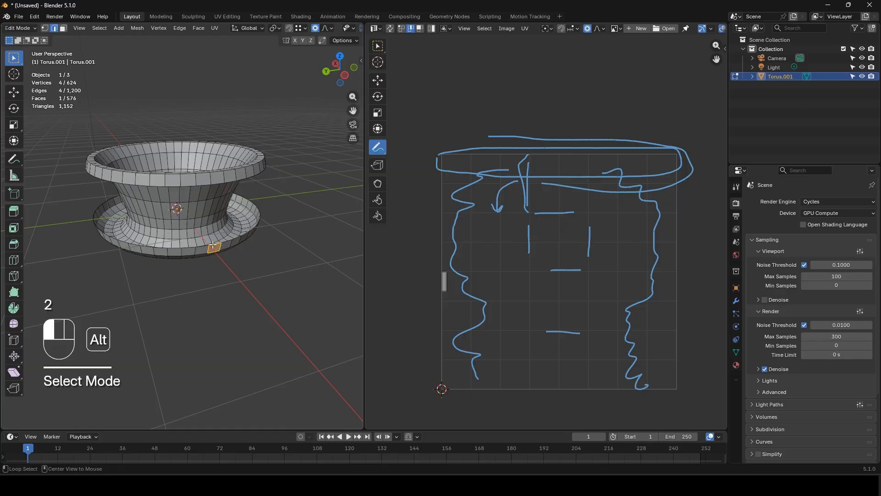
left_click(213, 246, "alt")
key("g")
key("z")
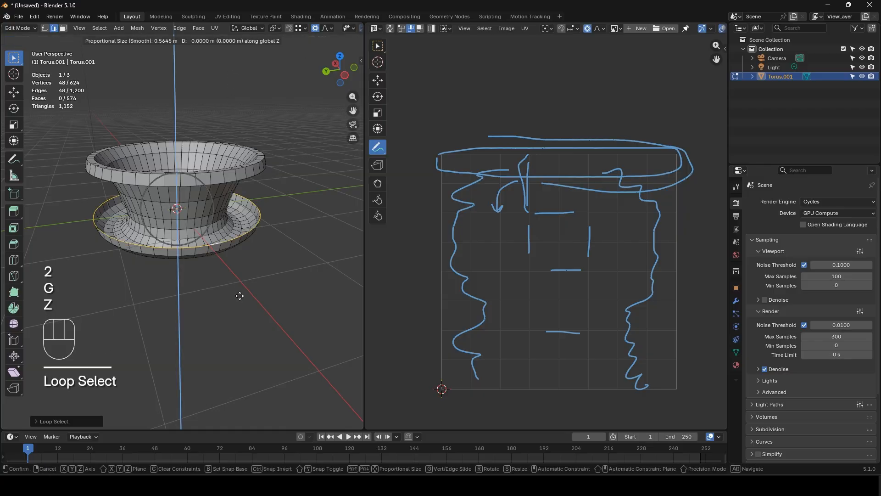
left_click(227, 317)
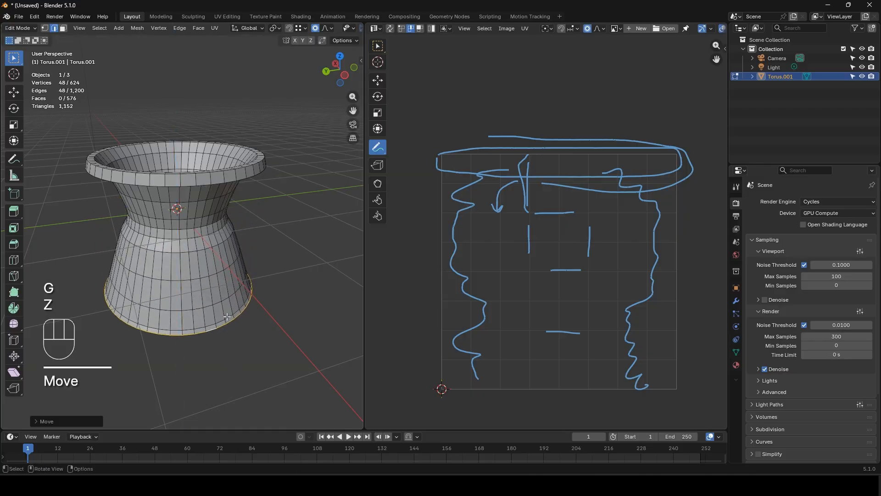
- Select the open edge loop on the upper rim and raise it further along Z with proportional editing
left_click(209, 183, "alt")
key("g")
key("z")
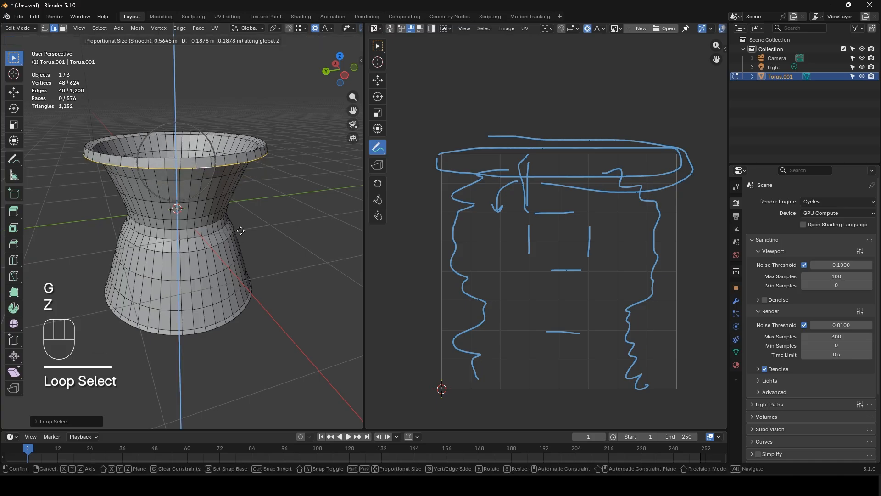
left_click(241, 177)
- Split the opened torus mesh along a vertical edge loop from rim to rim using Edge Split
key("2")
left_click(182, 156, "alt")
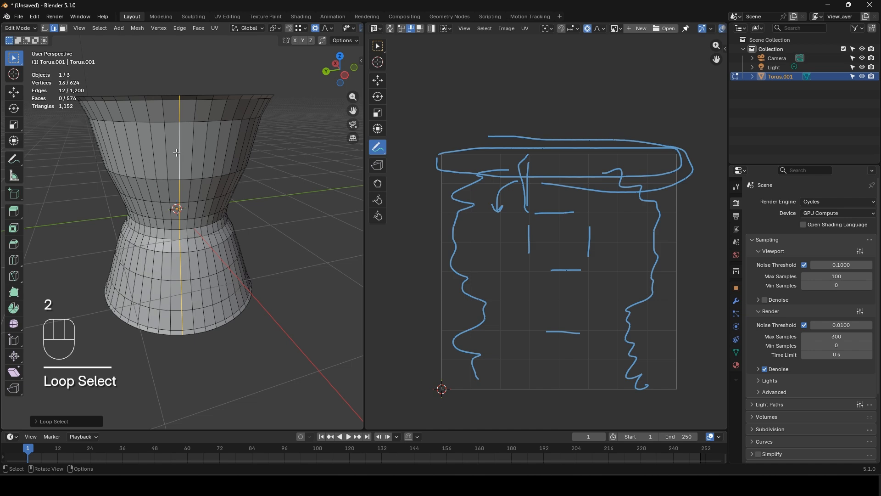
key("ctrl+e")
left_click(160, 166)
scroll(159, 170, "down", 5)
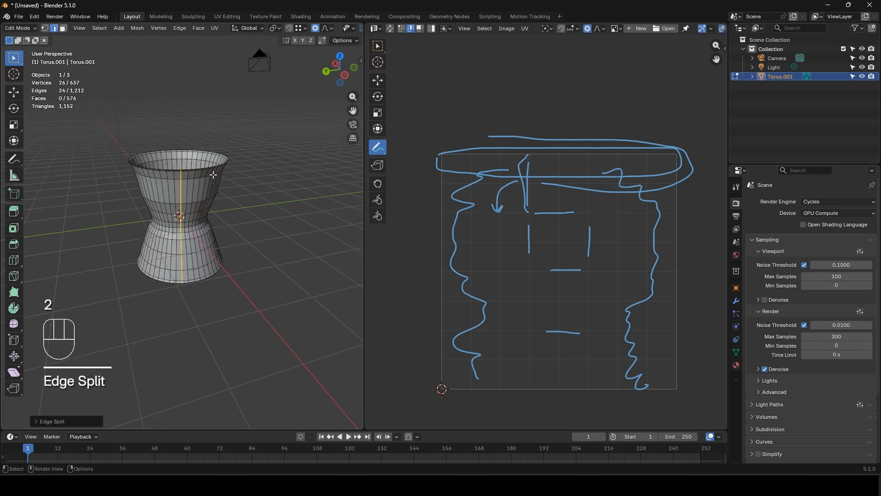
- Select the vertical face column beside the split and move it outward with a large proportional falloff to unroll that side
key("3")
left_click(179, 205, "alt")
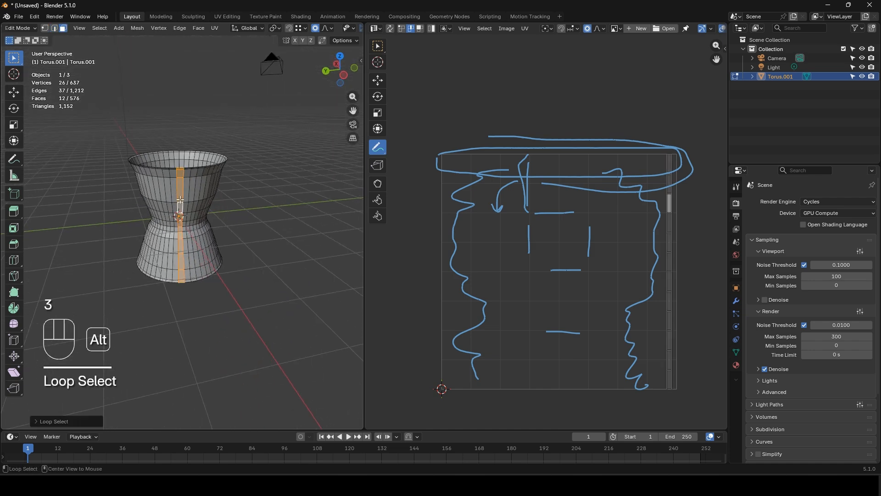
middle_click_drag(179, 206, 188, 225)
key("g")
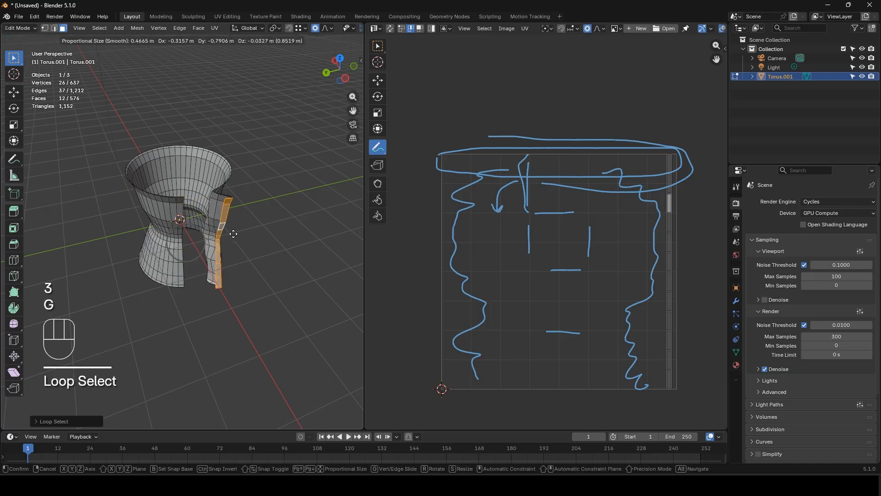
scroll(230, 232, "down", 15)
left_click(323, 182)
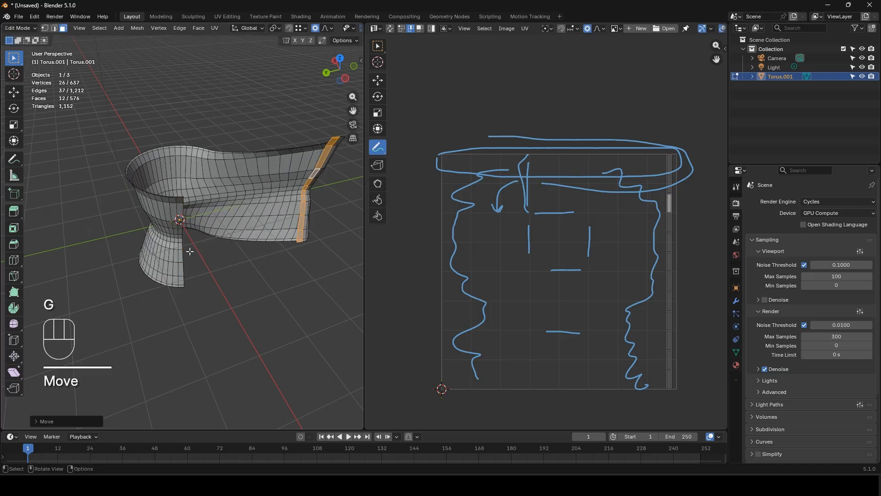
- Select the face column on the other side of the split and move it outward with proportional editing to flatten the sheet
left_click(181, 239, "alt")
left_click(180, 234, "alt")
middle_click_drag(179, 234, 89, 202)
key("g")
left_click(203, 256)
- Inspect the unrolled torus sheet and how its horizontal face rows correspond to the UV layout
key("Tab")
scroll(202, 256, "down", 4)
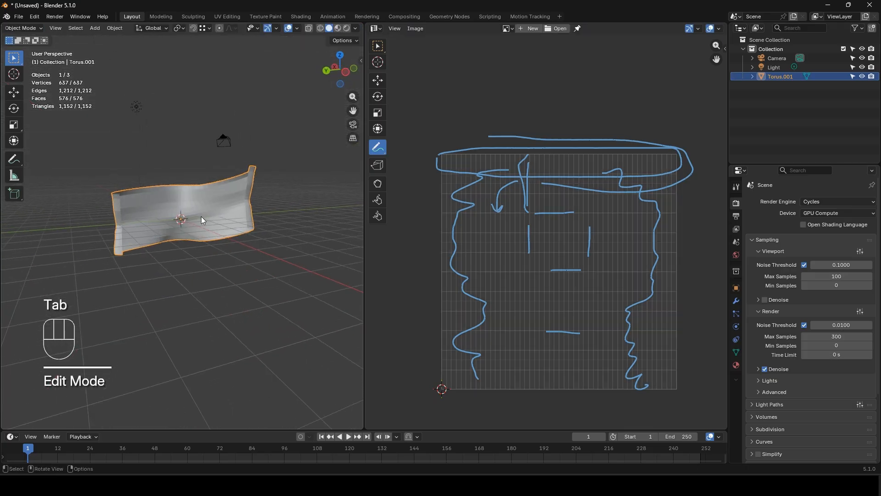
key("Tab")
key("3")
left_click(193, 204, "alt")
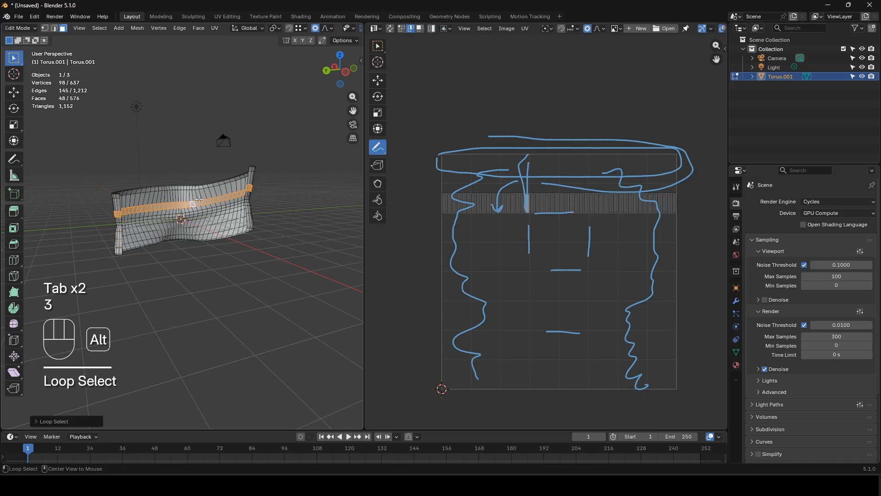
left_click(205, 202, "alt")
key("Tab")
middle_click_drag(208, 205, 212, 255)
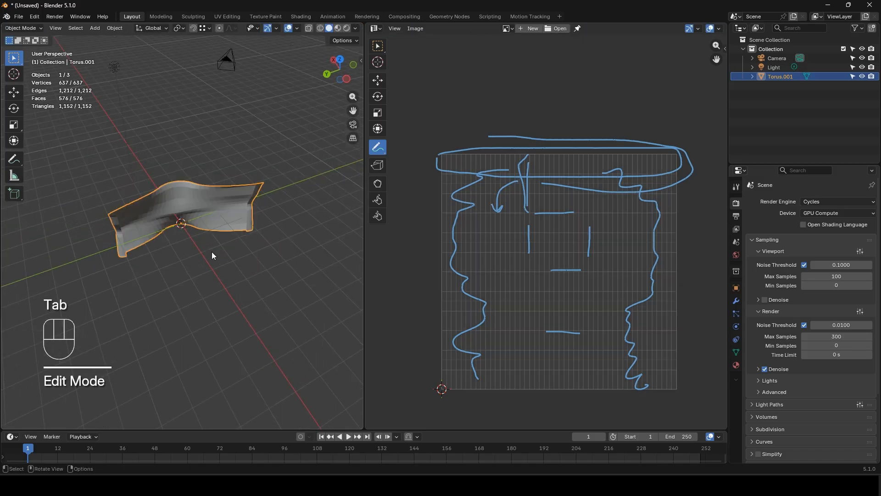
- Delete the unrolled torus and add a plane mesh at the origin
key("x")
left_click(202, 235)
key("shift+a")
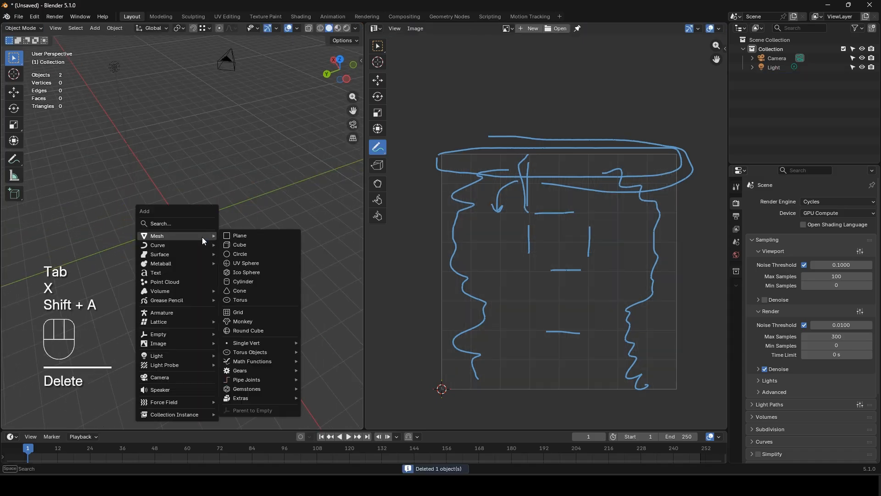
left_click(235, 236)
middle_click_drag(200, 234, 201, 236)
key("g")
key("y")
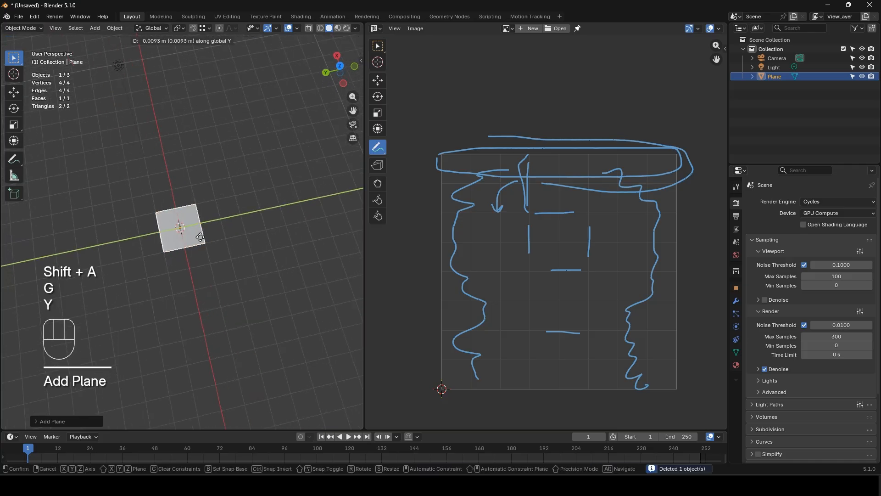
key("x")
left_click(200, 236)
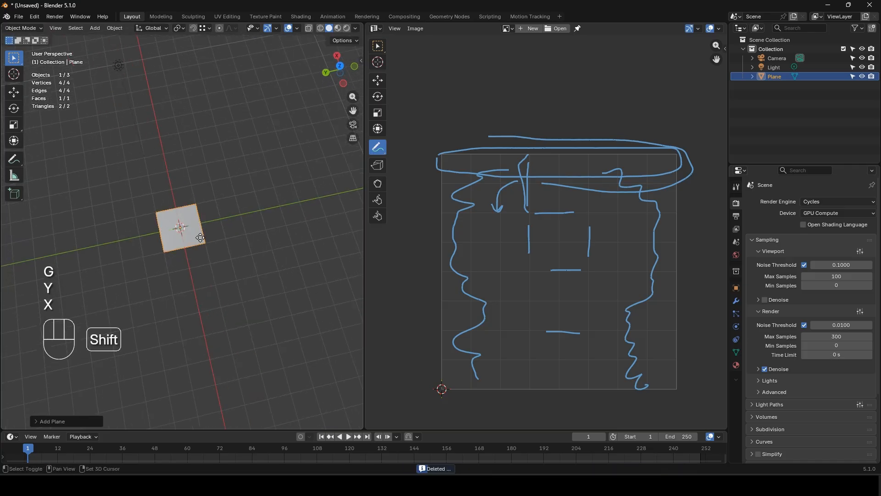
- Duplicate the plane along Y and place the copy edge to edge beside the original
key("shift+d")
key("y")
left_click(244, 236)
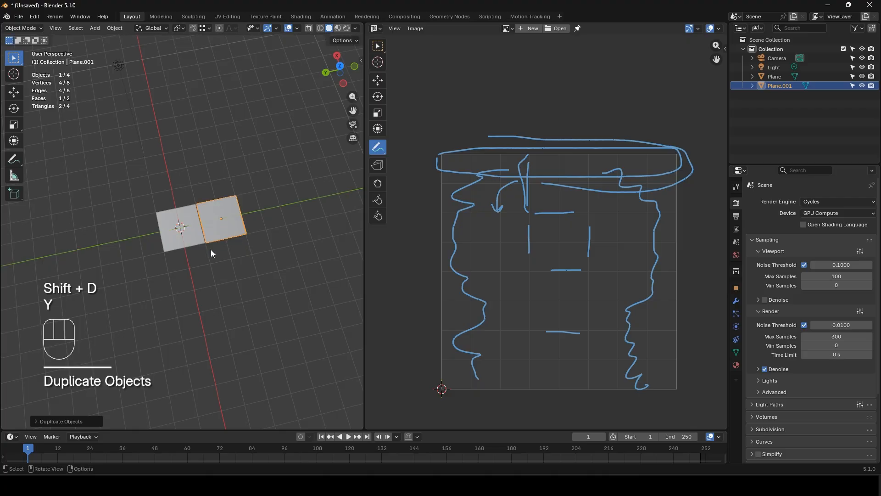
key("g")
key("y")
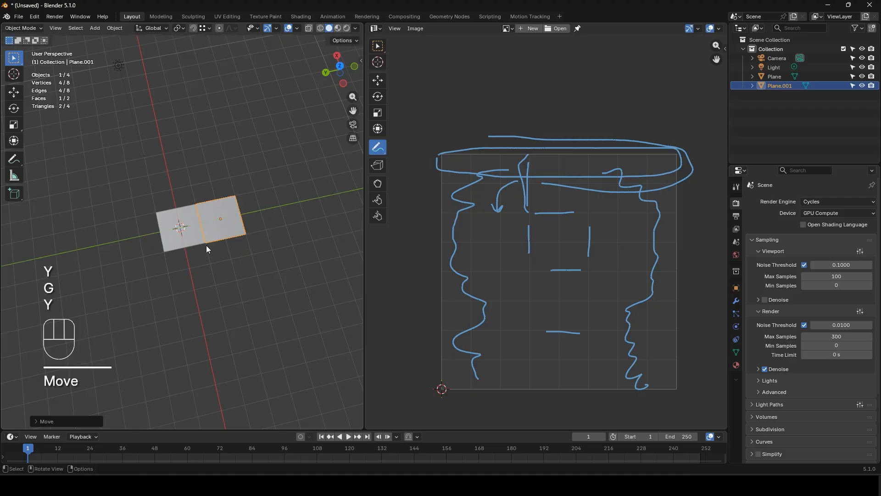
- Duplicate the second plane, move the copy 2 m along Y, and place it along X against the original plane's edge
key("shift+d")
key("y")
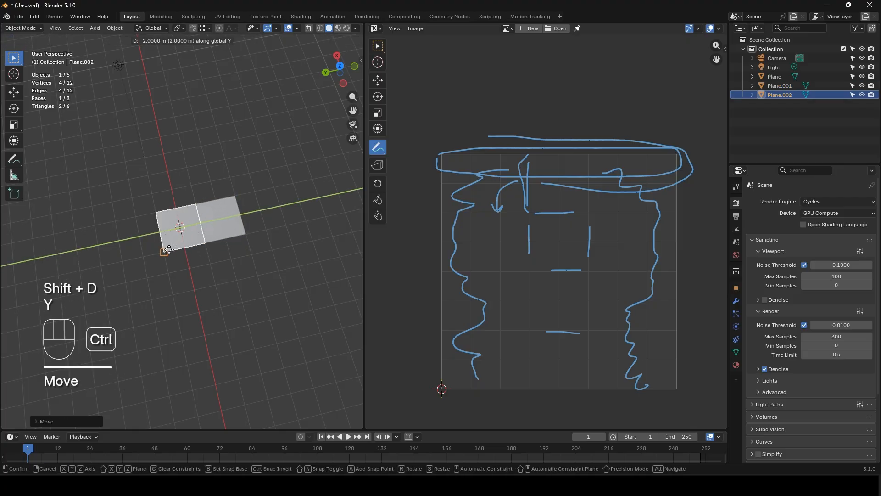
left_click(169, 249)
key("g")
key("x")
left_click(159, 192)
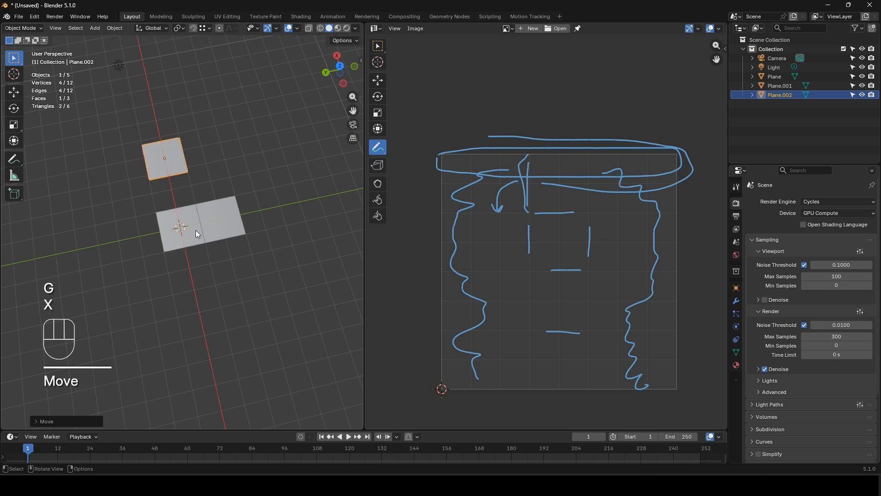
key("g")
key("x")
left_click(202, 214)
- Duplicate that plane along X and place the copy against the opposite edge of the central plane
key("shift+d")
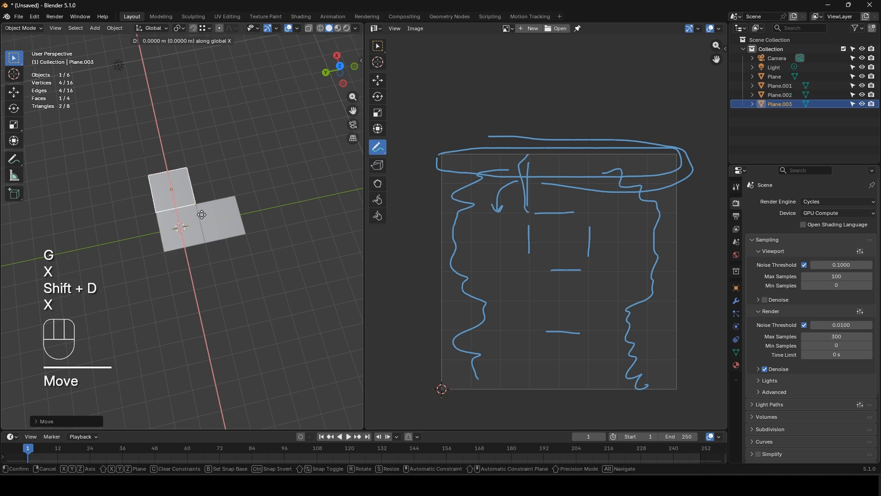
key("x")
left_click(202, 241)
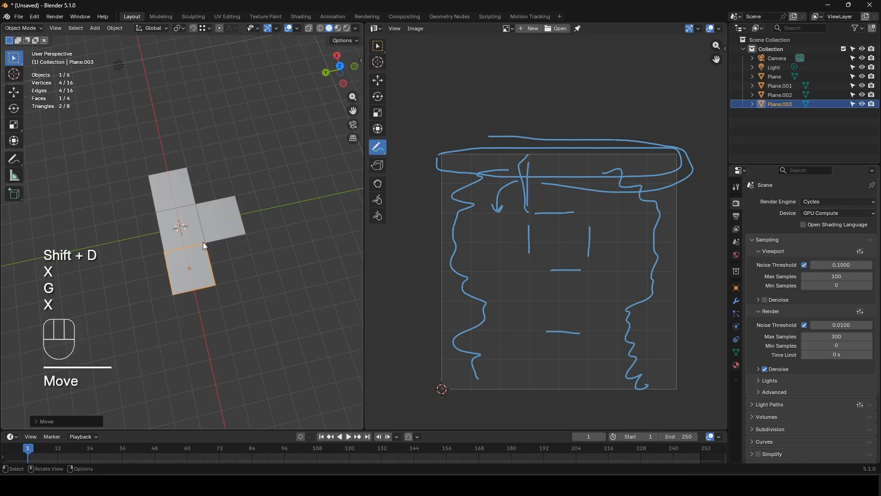
- Duplicate the central plane along Y and place the copy against its remaining free edge to complete the cross
left_click(192, 235)
key("shift+d")
key("y")
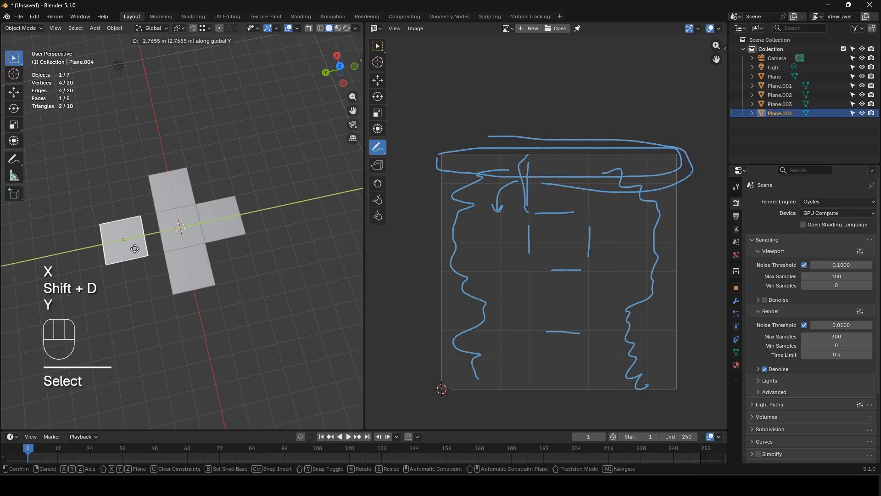
left_click(183, 251)
key("g")
key("y")
left_click(164, 247, "ctrl")
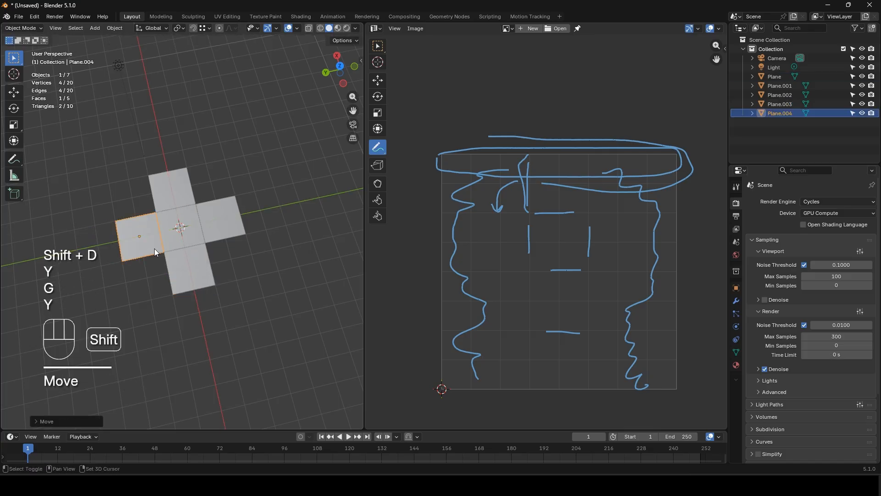
- Duplicate the newest plane along Y and attach the copy to its outer edge, making a two-plane arm
key("shift+d")
key("y")
left_click(100, 258)
key("g")
key("y")
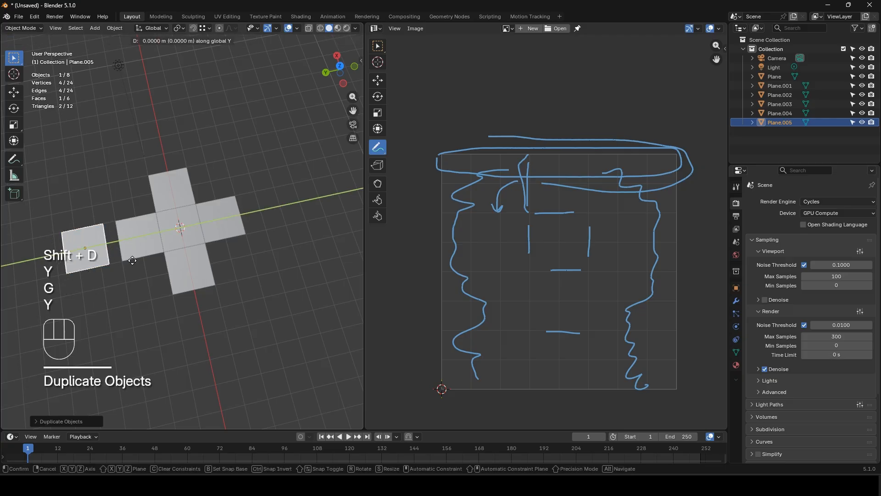
left_click(131, 255)
- Select all six planes of the cross and join them into one object
left_click(138, 243, "shift")
left_click(167, 206, "shift")
left_click(194, 238, "shift")
left_click(195, 274, "shift")
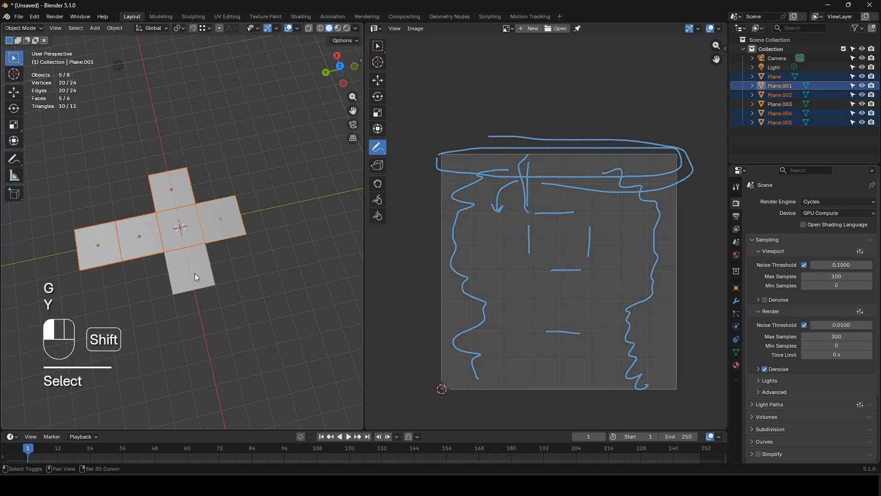
key("ctrl+j")
- Merge all overlapping vertices of the joined cross by distance
key("Tab")
key("a")
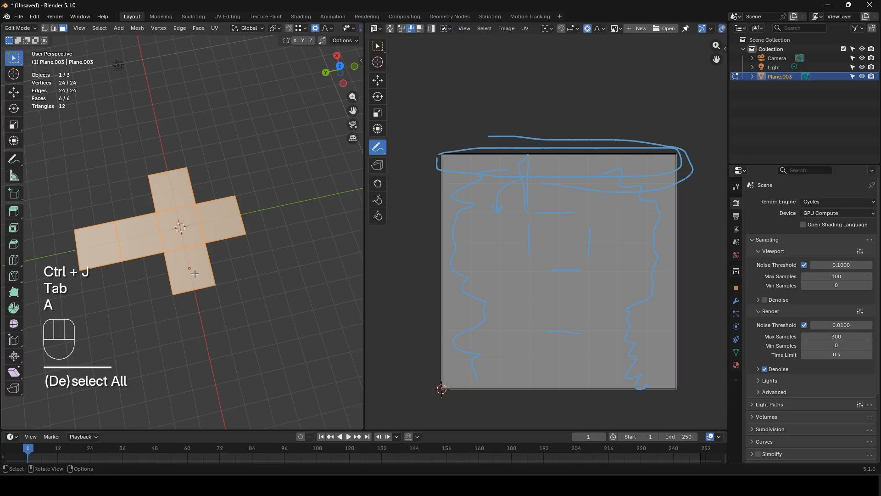
key("m")
left_click(174, 308)
middle_click_drag(139, 280, 180, 241)
- Set the transform pivot point to Active Element while editing the cross mesh
key("Tab")
scroll(171, 243, "up", 2)
key("Tab")
scroll(171, 244, "up", 1)
key("3")
left_click(275, 28)
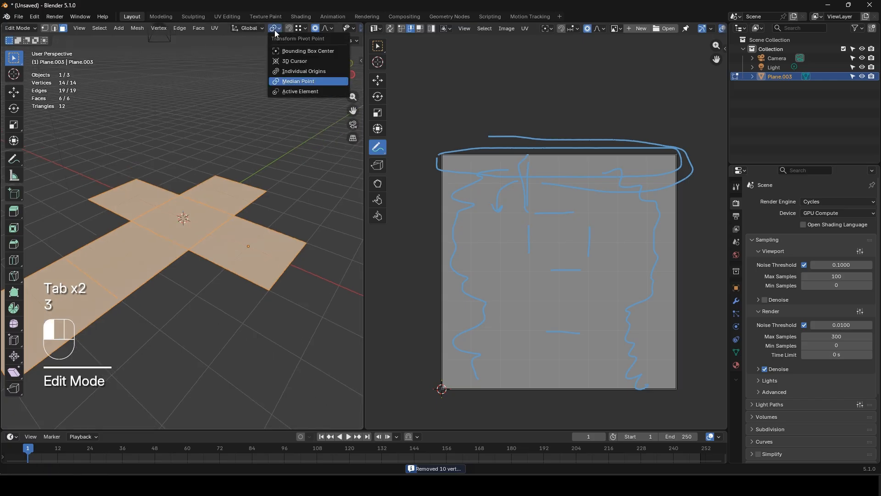
left_click(294, 91)
- With proportional editing off, fold one side face of the cross upright by rotating it -90° around Y about its shared edge
middle_click_drag(197, 202, 234, 190)
key("2")
left_click(134, 193)
left_click(88, 202, "shift")
left_click(107, 230, "shift")
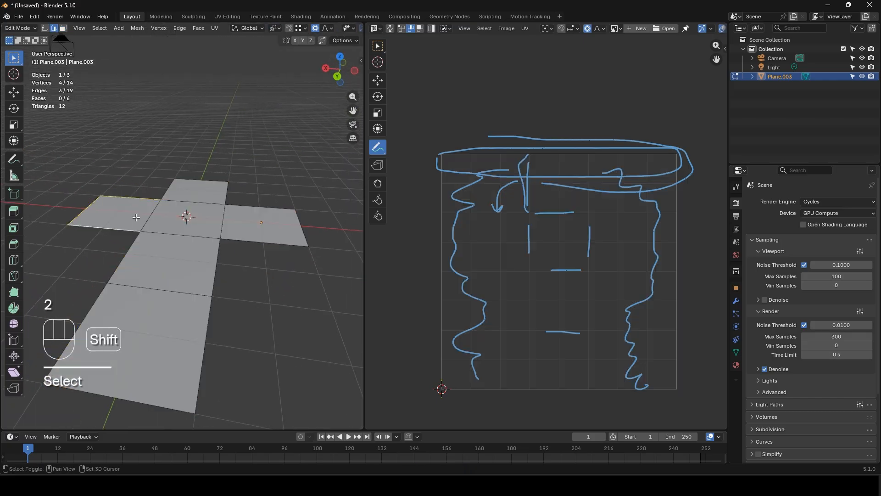
left_click(154, 219, "shift")
key("r")
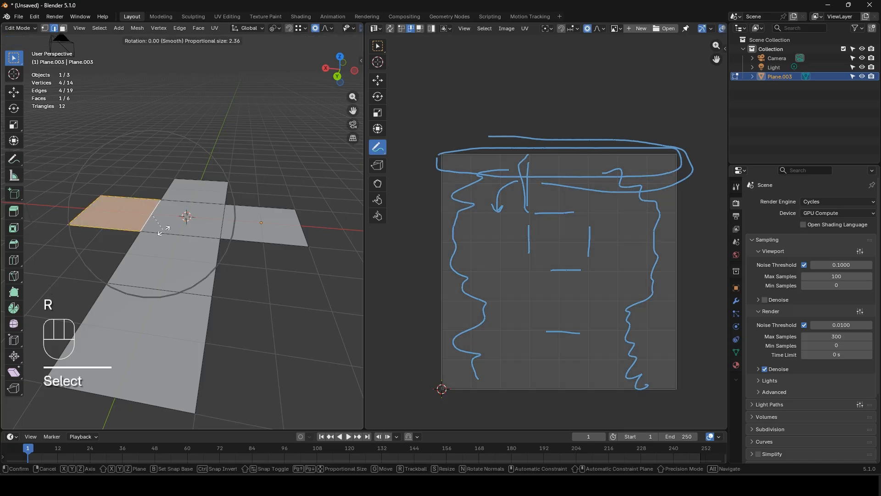
left_click(163, 230)
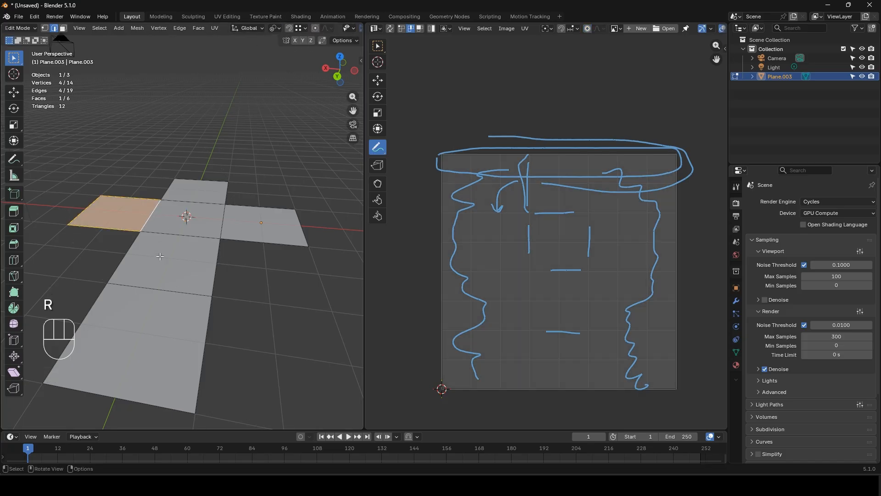
key("r")
key("y")
key("KP_9")
key("KP_0")
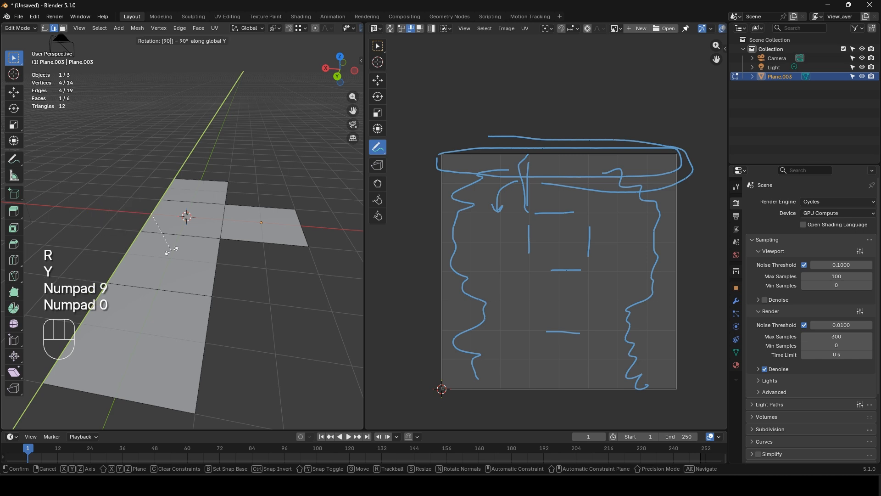
key("minus")
key("Return")
- Fold the opposite side face upright by rotating it 90° around Y about its shared edge
left_click(258, 205)
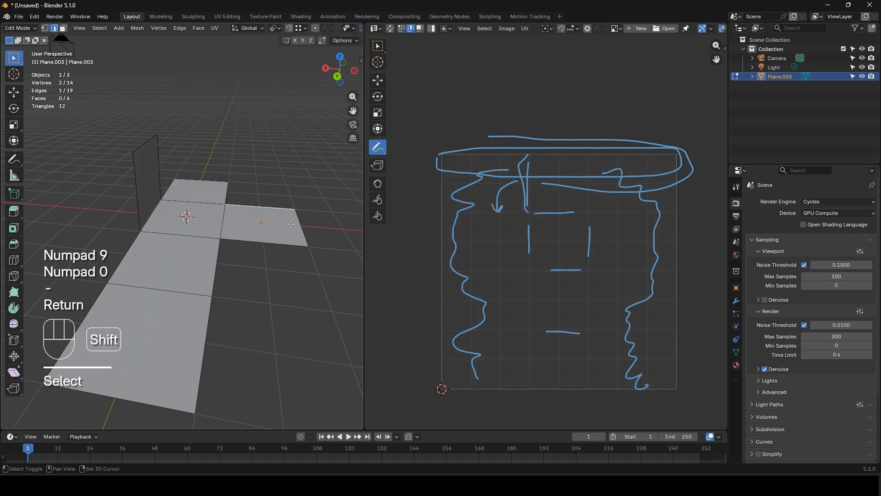
left_click(303, 227, "shift")
left_click(269, 248, "shift")
left_click(223, 220, "shift")
key("r")
key("y")
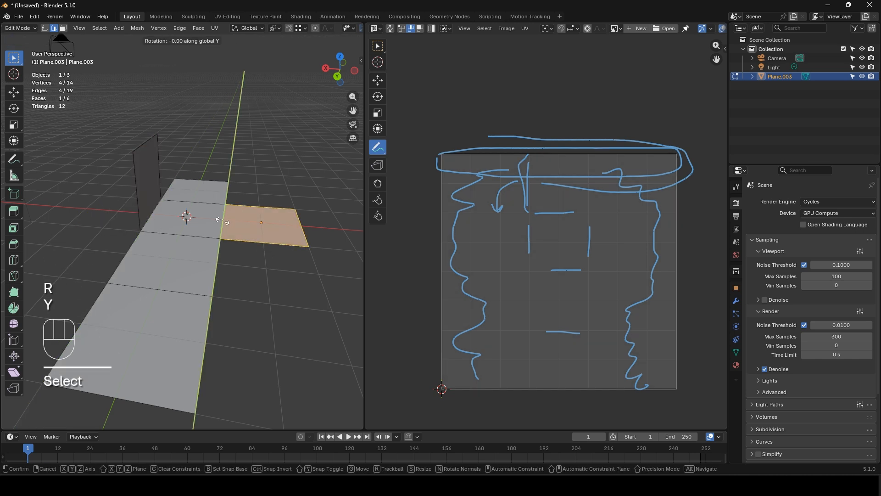
key("KP_9")
key("KP_0")
key("Return")
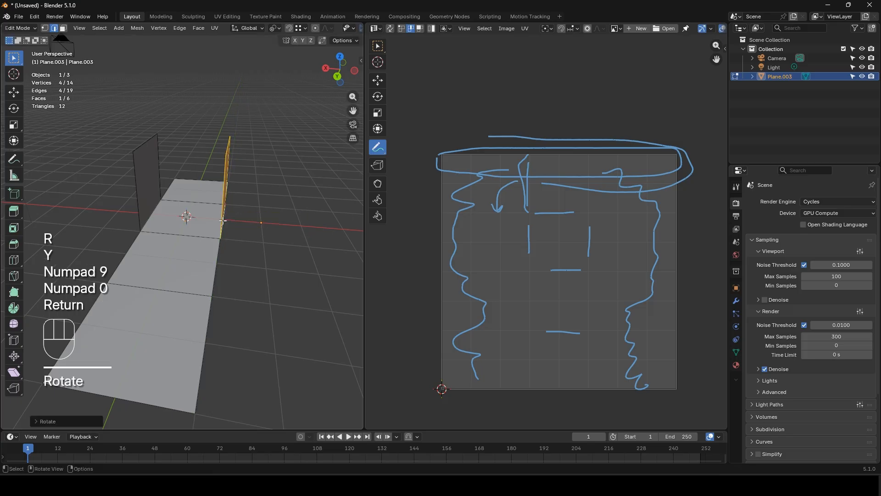
- Fold the single end face upright by rotating it -90° around X about its shared edge
left_click(174, 187)
left_click(187, 175, "shift")
middle_click_drag(192, 193, 250, 214)
left_click(187, 188, "shift")
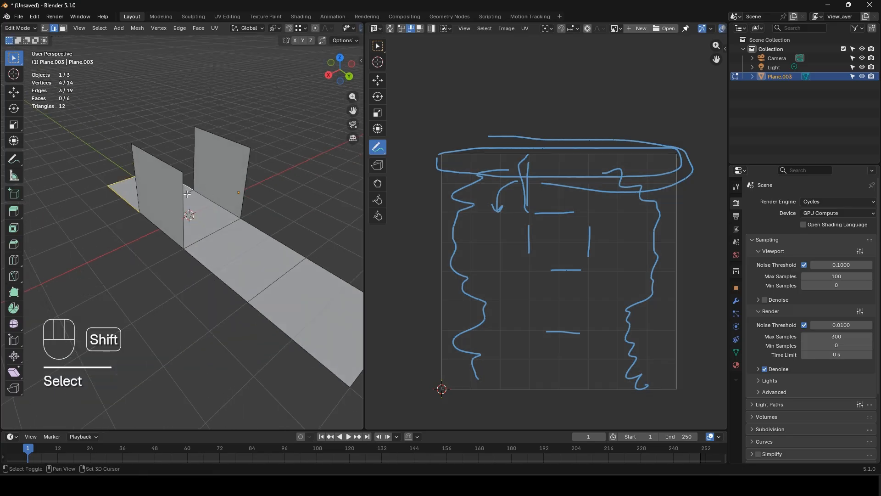
left_click(187, 193, "shift")
key("r")
key("x")
key("KP_9")
key("KP_0")
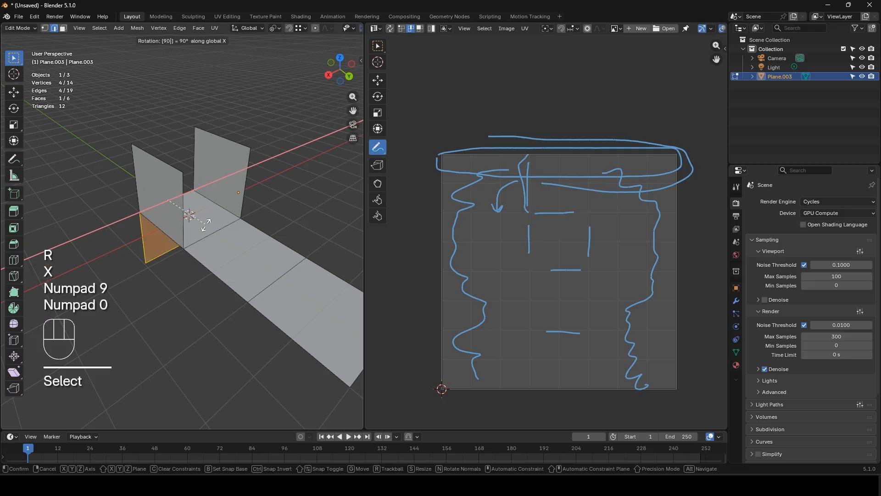
key("minus")
key("Return")
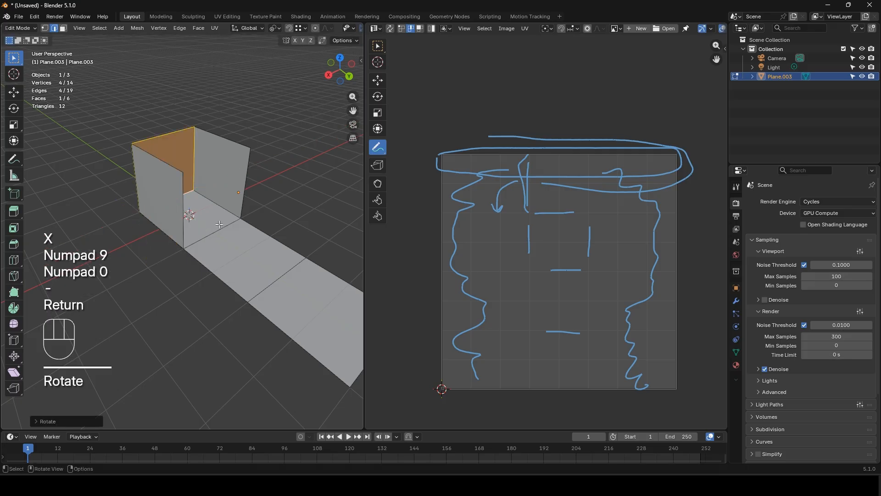
- Fold the two remaining flat faces upright together by rotating them 90° around X about their shared edge with the base
middle_click_drag(220, 225, 188, 210, "shift")
left_click(263, 238)
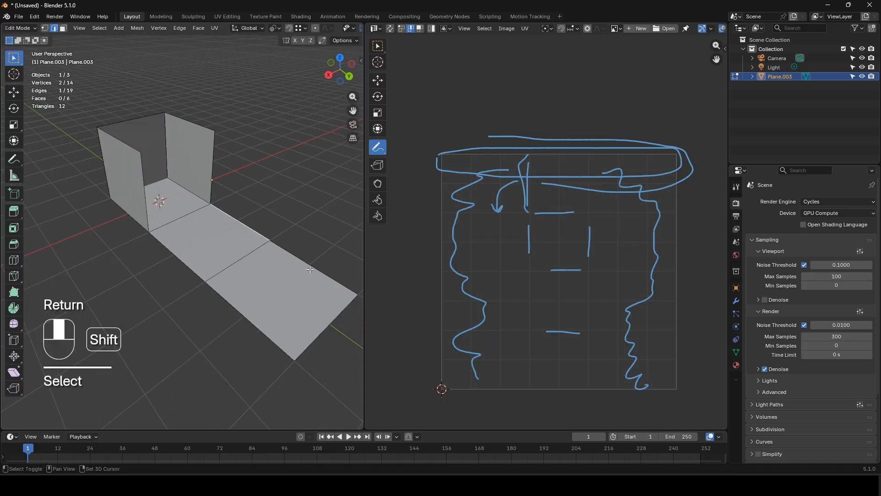
left_click(310, 266, "shift")
left_click(327, 327, "shift")
left_click(261, 332, "shift")
left_click(244, 256, "shift")
left_click(179, 258, "shift")
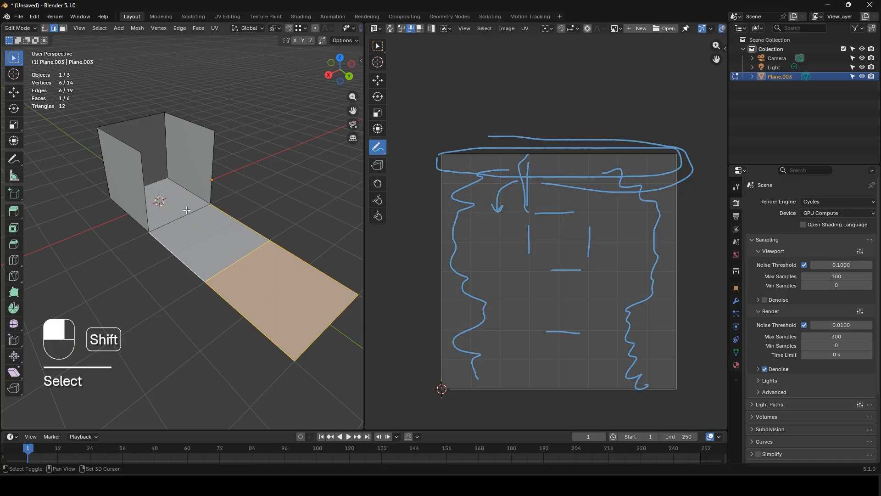
left_click(186, 210, "shift")
key("r")
key("x")
key("KP_9")
key("KP_0")
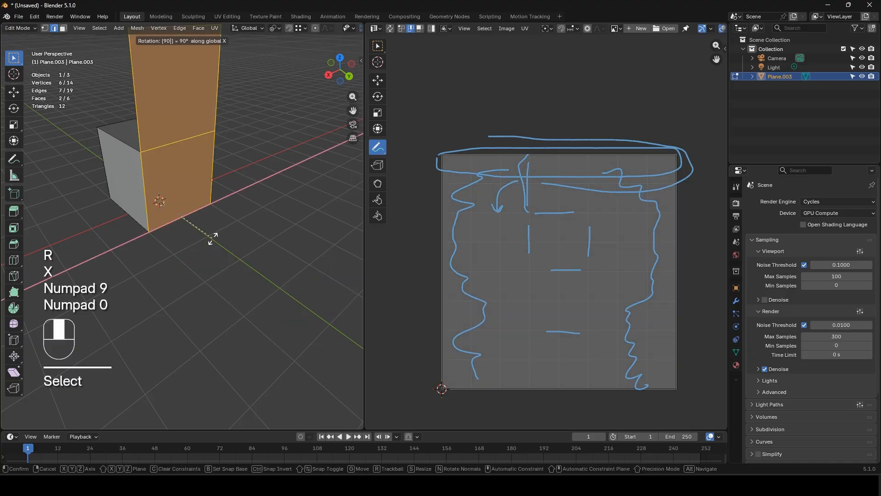
key("Return")
- Close the cube by rotating the last protruding face 90° around X about its shared edge, and return to Object Mode
middle_click_drag(190, 175, 216, 184)
left_click(190, 150)
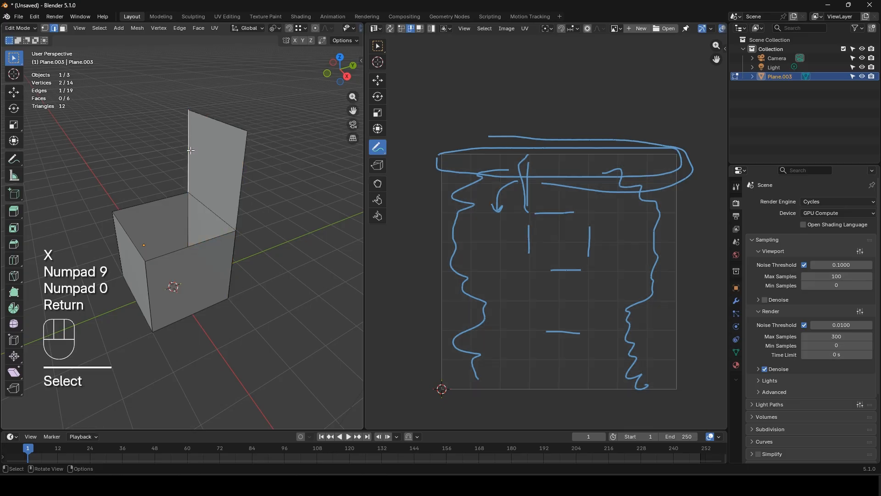
left_click(221, 124, "shift")
left_click(244, 175, "shift")
left_click(216, 208, "shift")
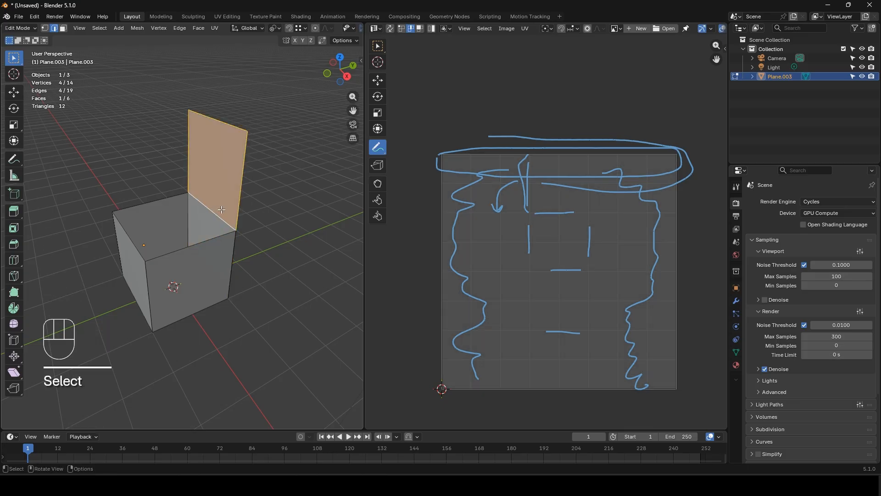
key("r")
key("x")
key("KP_9")
key("KP_0")
key("Return")
key("Tab")
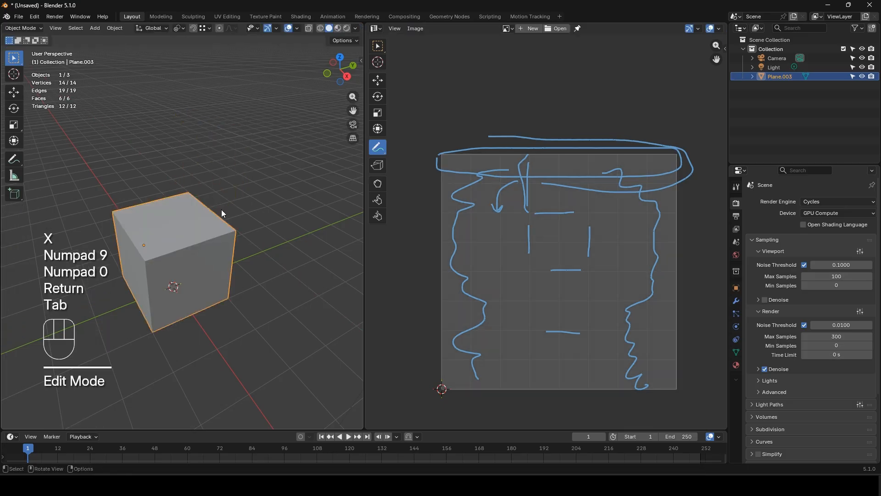
- Select the folded cube's entire mesh in Edit Mode and merge its duplicate vertices by distance
middle_click_drag(197, 263, 117, 218)
middle_click_drag(145, 280, 199, 260, "shift")
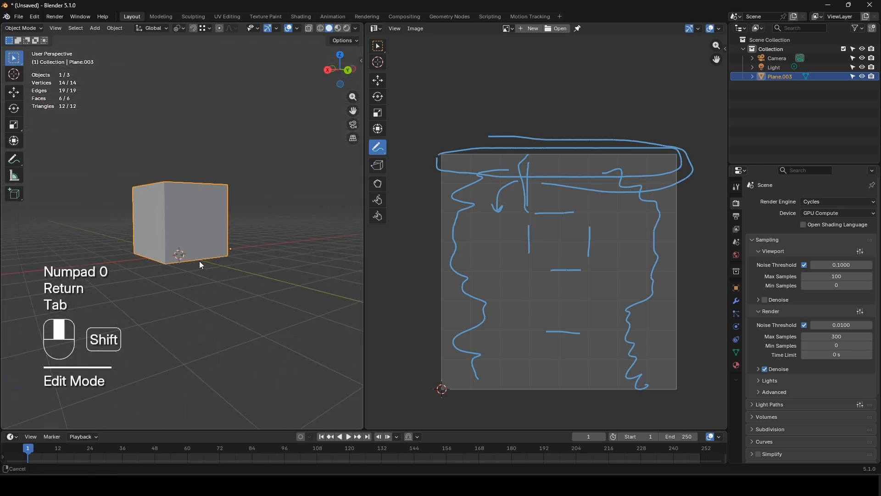
key("Tab")
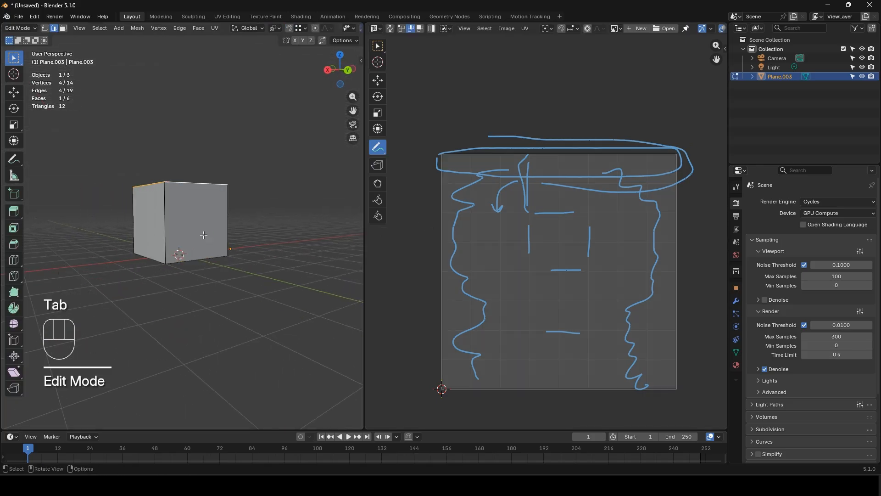
key("a")
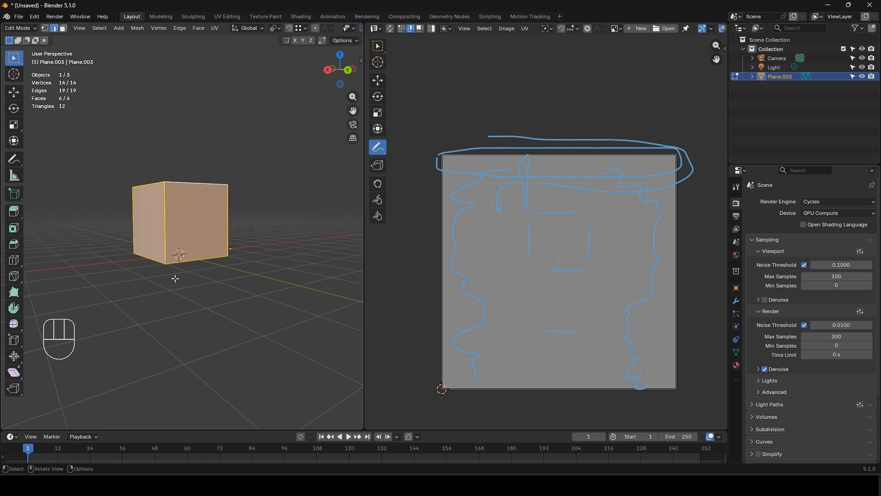
middle_click_drag(184, 263, 210, 296)
key("m")
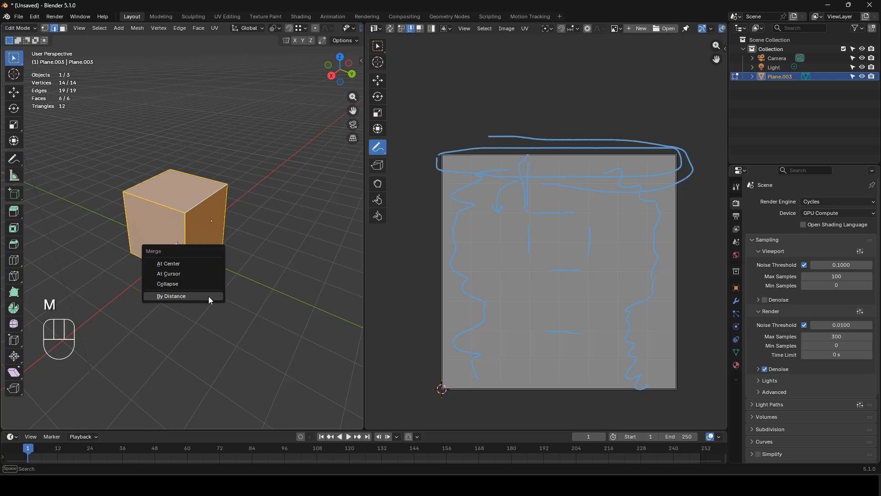
left_click(210, 298)
- Unwrap the whole cube with Smart UV Project using a 66° angle limit and 0 island margin, then return to Object Mode
key("u")
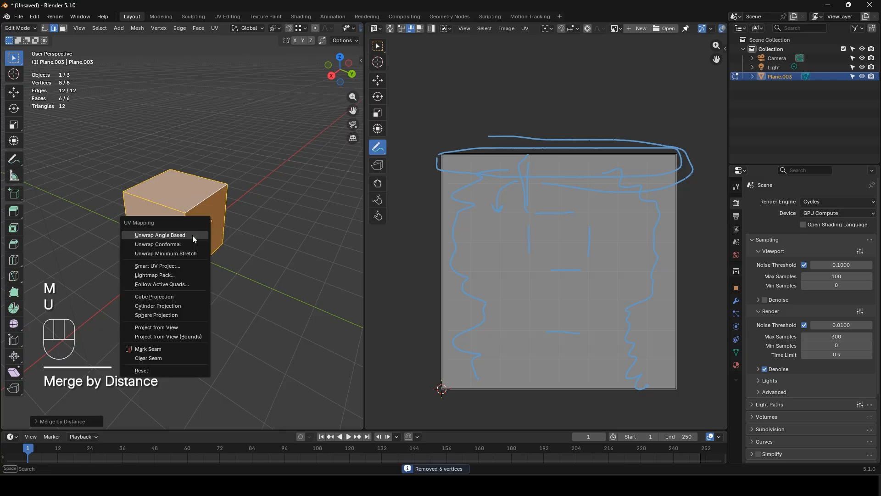
left_click(175, 269)
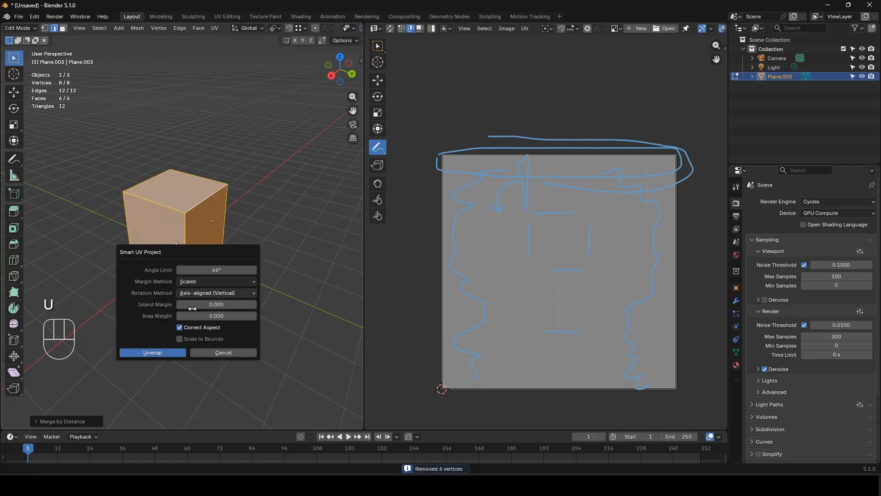
left_click(156, 354)
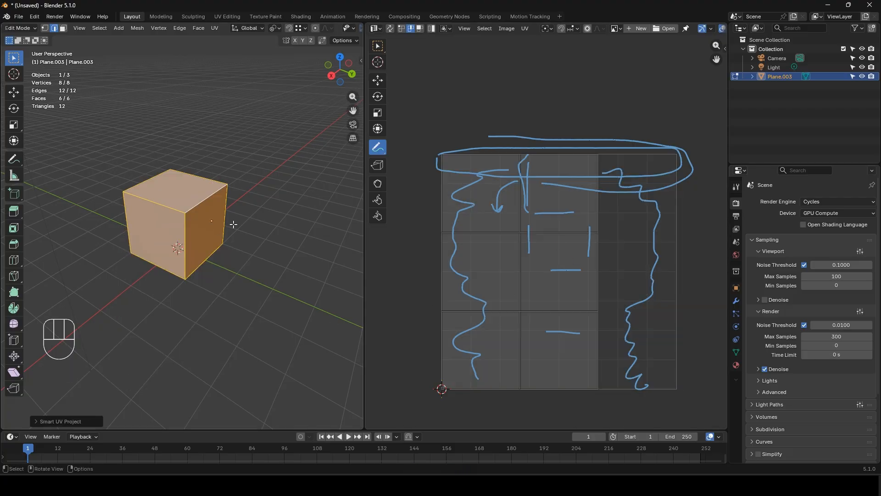
key("Tab")
scroll(232, 230, "down", 3)
middle_click_drag(232, 229, 195, 226)
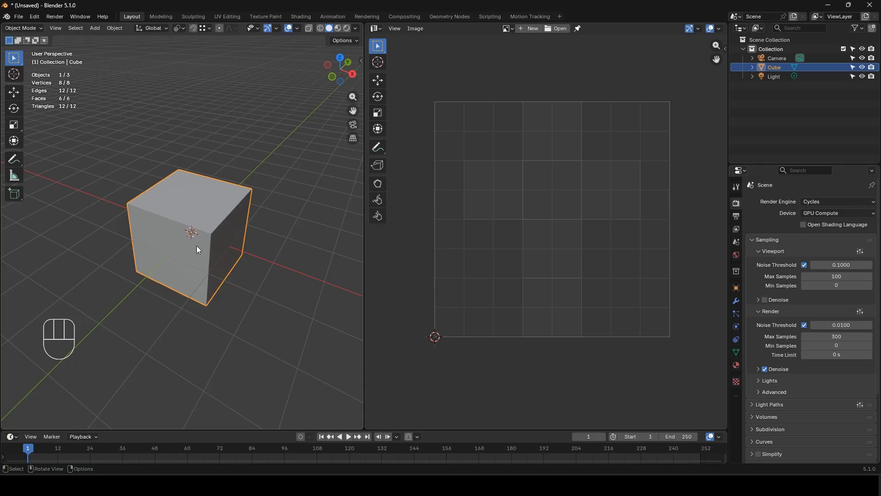
- Annotate the cube's cross-shaped UV layout with 1 at the top, 2, 3, 4 across the row, and 5 and 6 below
middle_click_drag(197, 246, 207, 241)
left_click(377, 147)
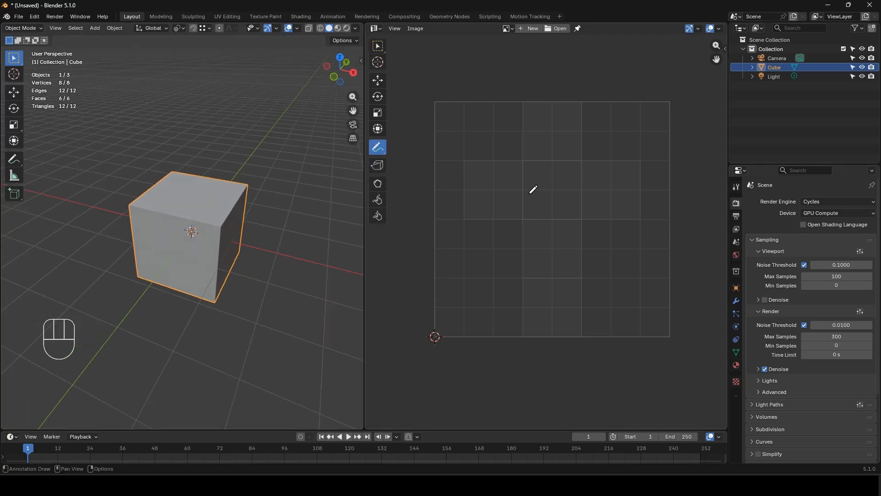
left_click_drag(553, 114, 555, 139)
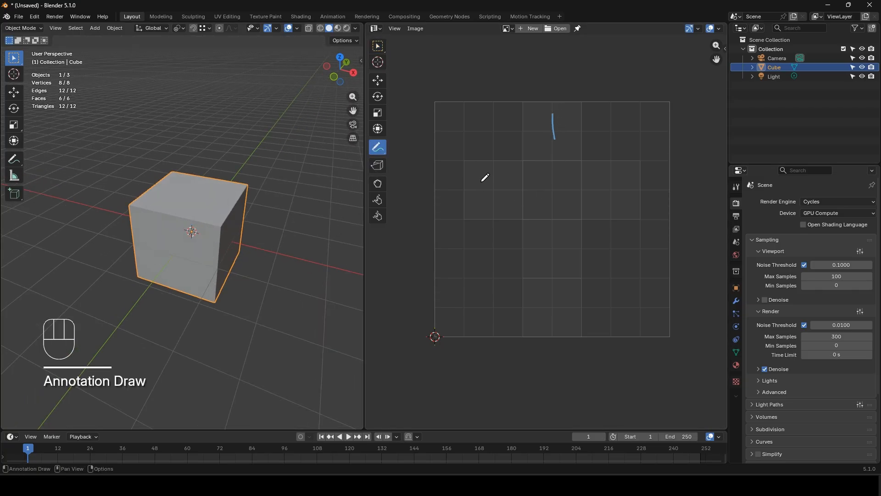
mouse_move(482, 180)
left_mouse_down()
mouse_move(485, 209)
mouse_move(501, 210)
left_mouse_up()
mouse_move(540, 175)
left_mouse_down()
mouse_move(544, 189)
mouse_move(533, 205)
left_mouse_up()
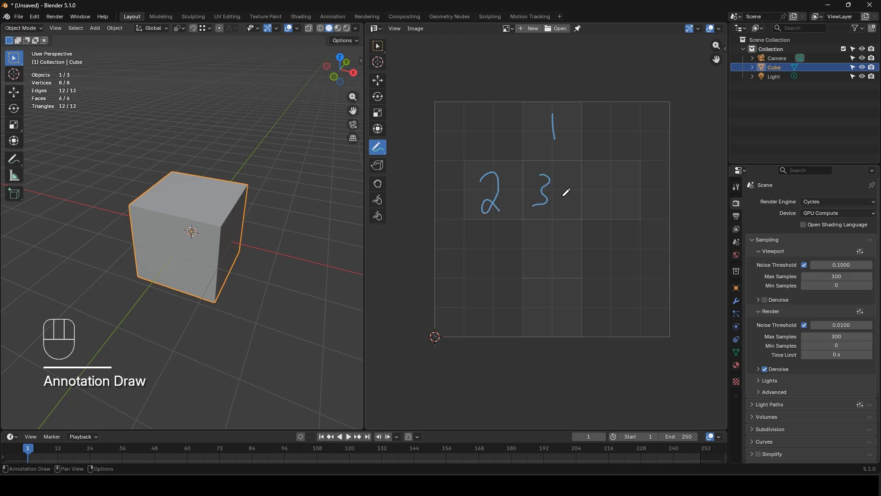
mouse_move(596, 168)
left_mouse_down()
mouse_move(605, 193)
mouse_move(626, 188)
left_mouse_up()
left_click_drag(613, 180, 612, 212)
mouse_move(558, 236)
left_mouse_down()
mouse_move(542, 239)
mouse_move(555, 328)
mouse_move(538, 315)
left_mouse_up()
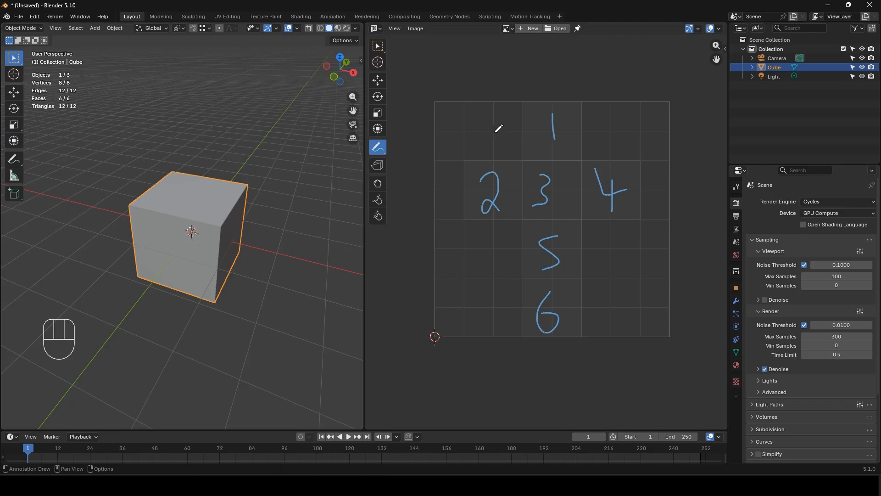
- Split the UV editor horizontally and turn the lower area into a Shader Editor
left_click(369, 423)
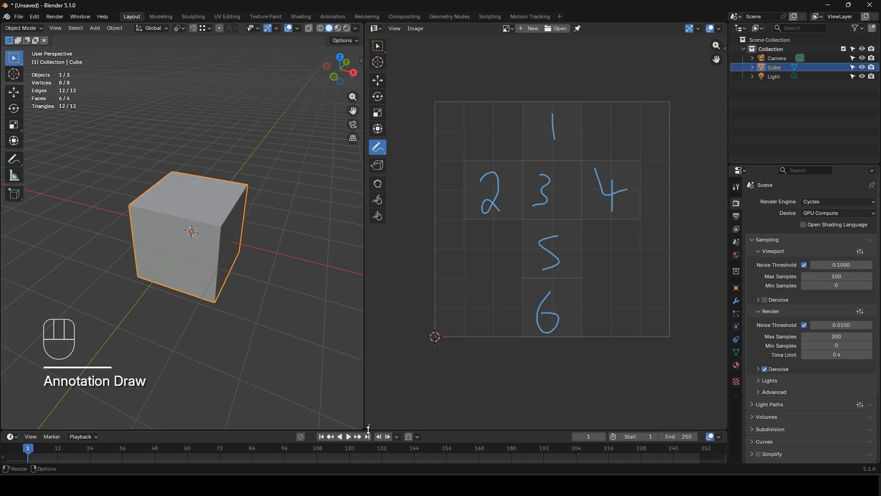
left_click_drag(369, 427, 371, 225)
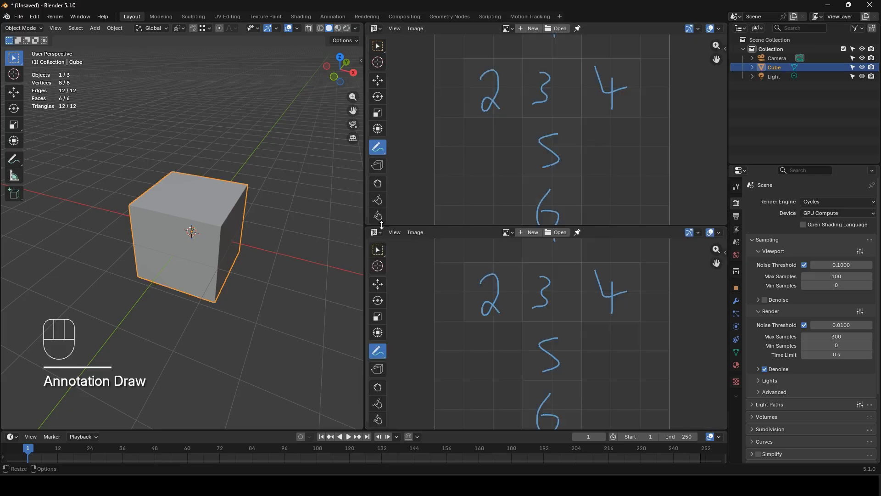
left_click(375, 233)
left_click(385, 306)
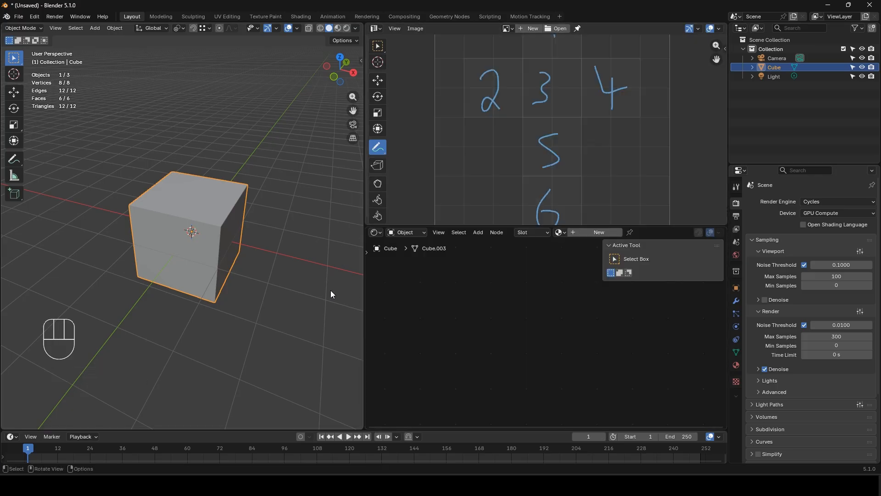
- Create a new material for the cube and add an Image Texture node with its Color linked to the Principled BSDF's Base Color
left_click(580, 230)
left_click(427, 322)
key("shift+a")
type("imagete")
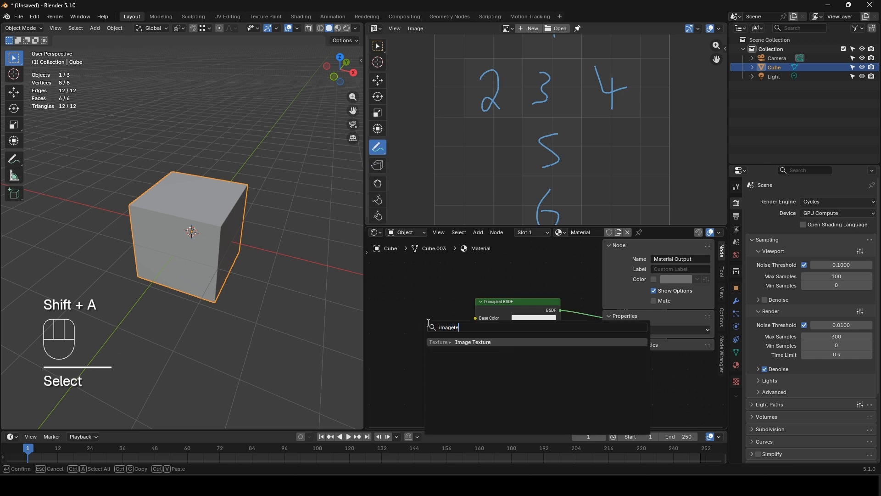
key("Return")
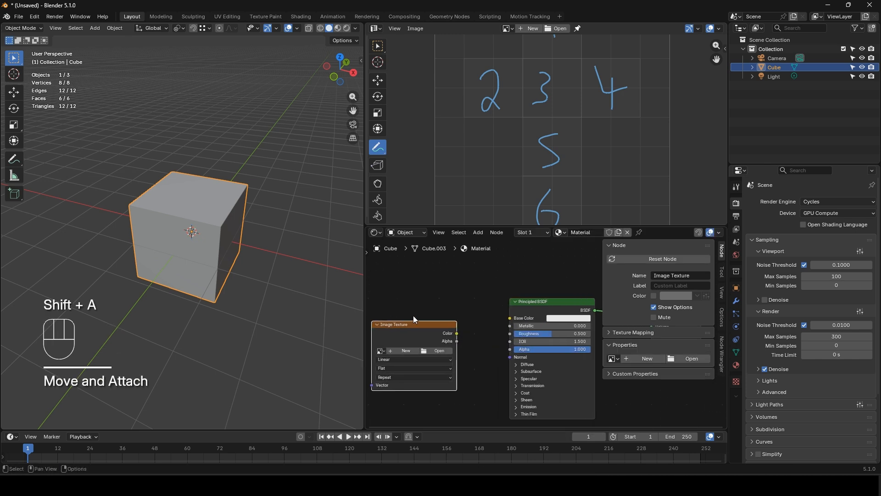
left_click(413, 316)
left_click_drag(457, 334, 510, 317)
- Rename the material as Die and create a blank 1024 x 1024 px image named Die in the Image Texture node
left_click(595, 233)
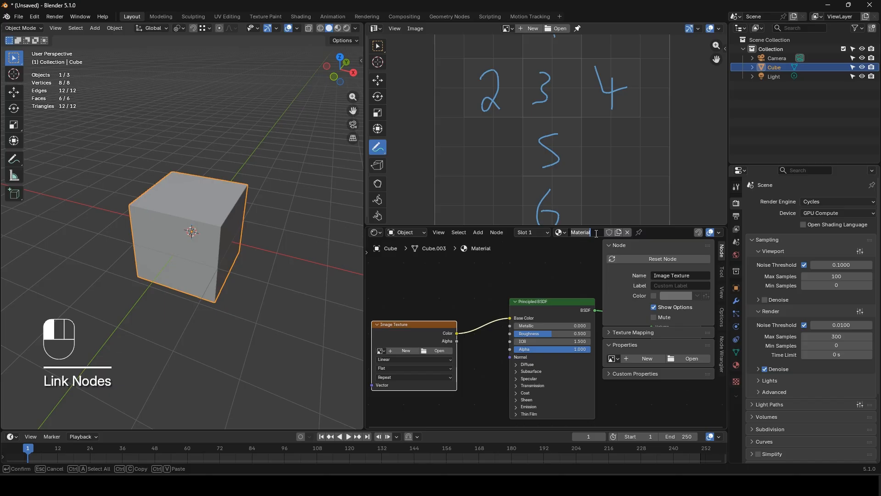
type("Die")
key("Return")
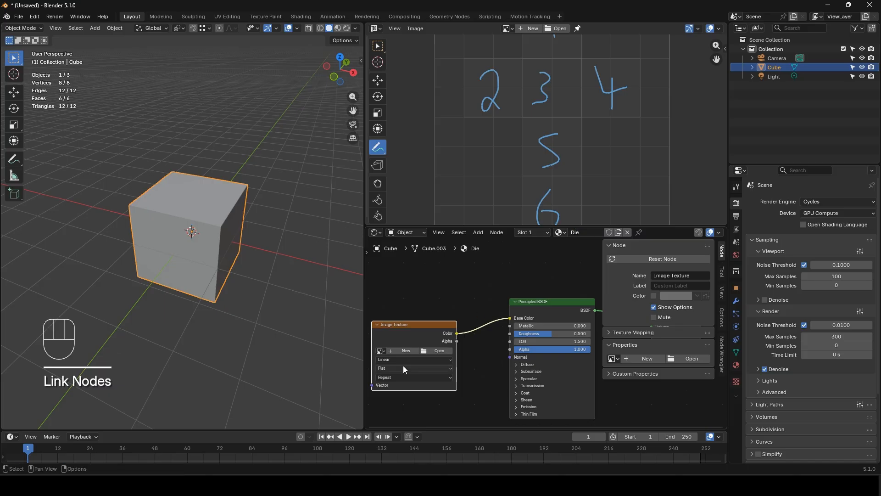
left_click(406, 350)
type("Die")
key("Return")
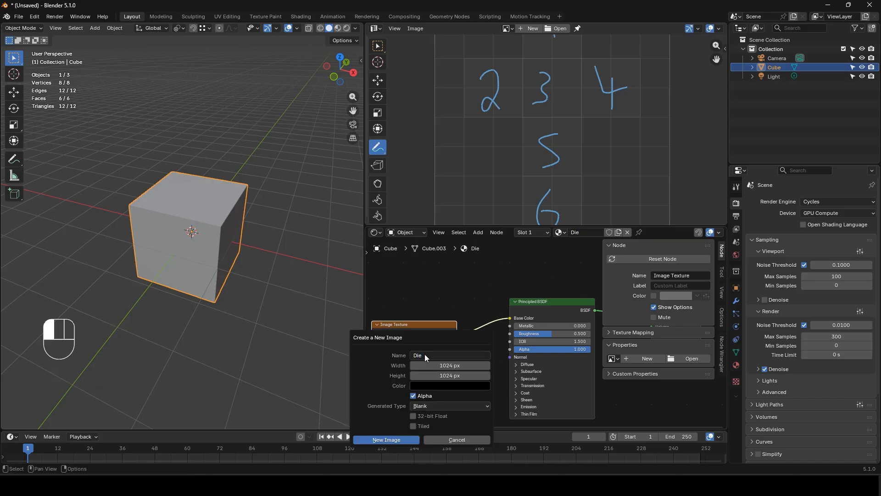
left_click(389, 437)
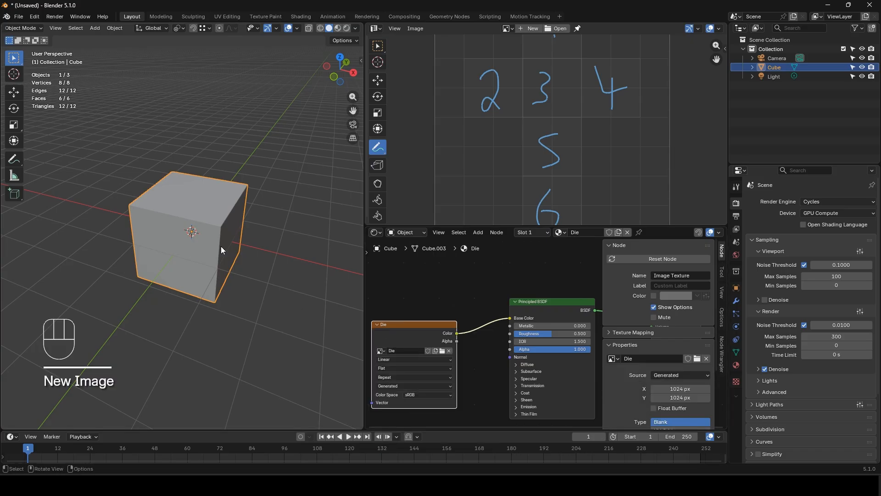
- Draw a freehand annotation outline around the whole numbered cross in the UV layout
scroll(575, 129, "down", 2)
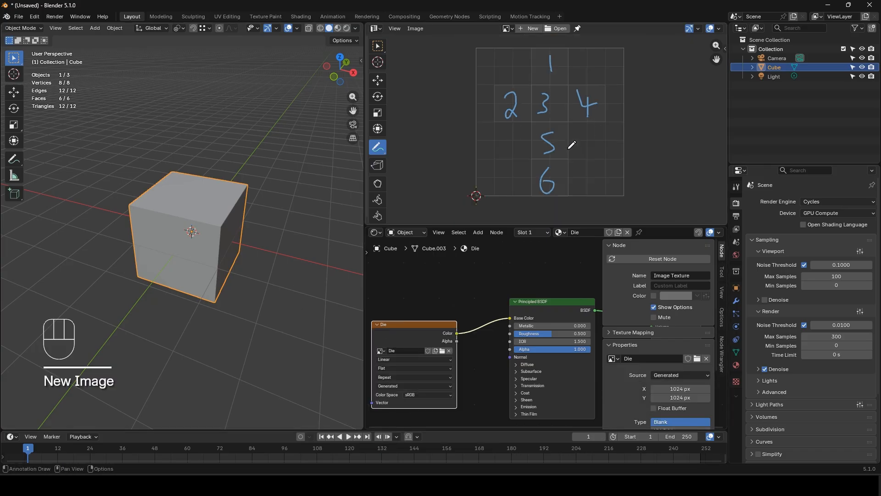
mouse_move(565, 46)
left_mouse_down()
mouse_move(497, 87)
mouse_move(566, 192)
mouse_move(589, 124)
left_mouse_up()
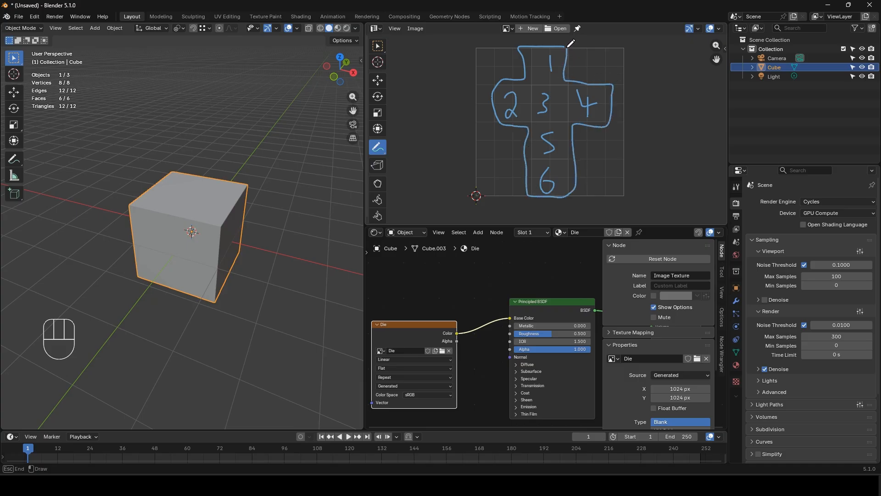
left_click_drag(571, 43, 568, 46)
- Switch to the Texture Paint workspace and paint a white 1 in the top square of the UV cross
left_click(227, 16)
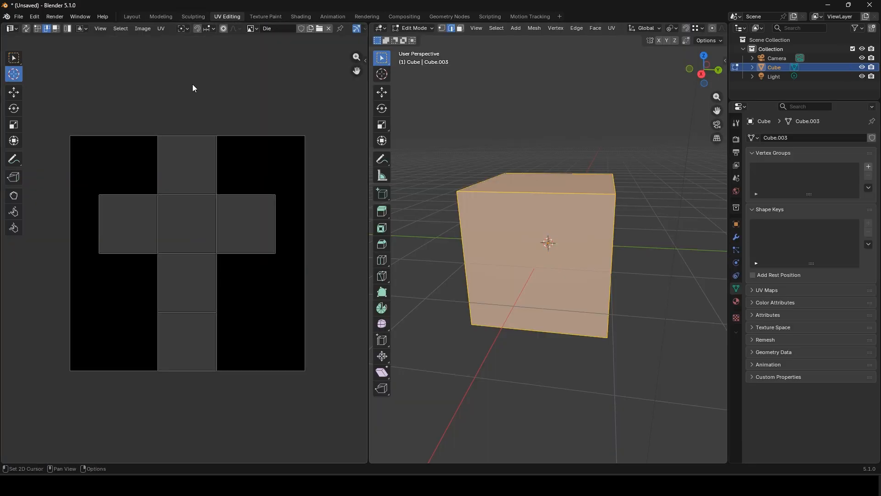
left_click(266, 16)
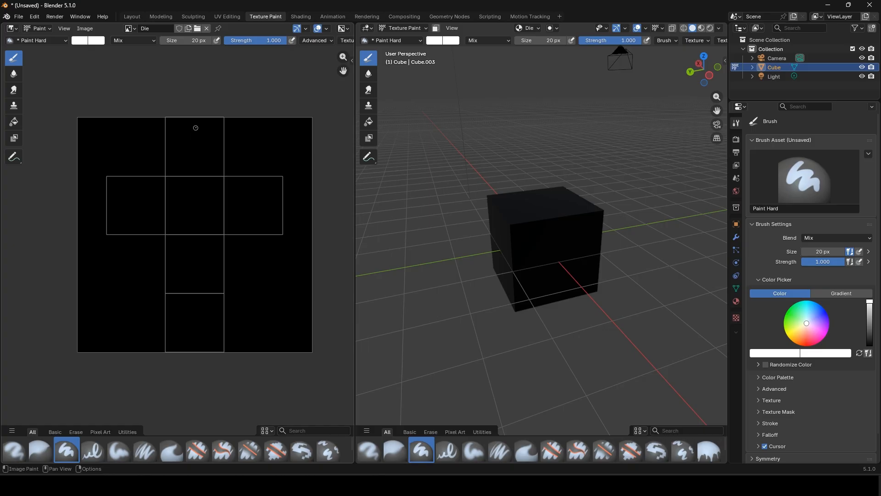
left_click_drag(195, 124, 196, 162)
mouse_move(447, 239)
middle_mouse_down()
mouse_move(662, 214)
mouse_move(526, 254)
middle_mouse_up()
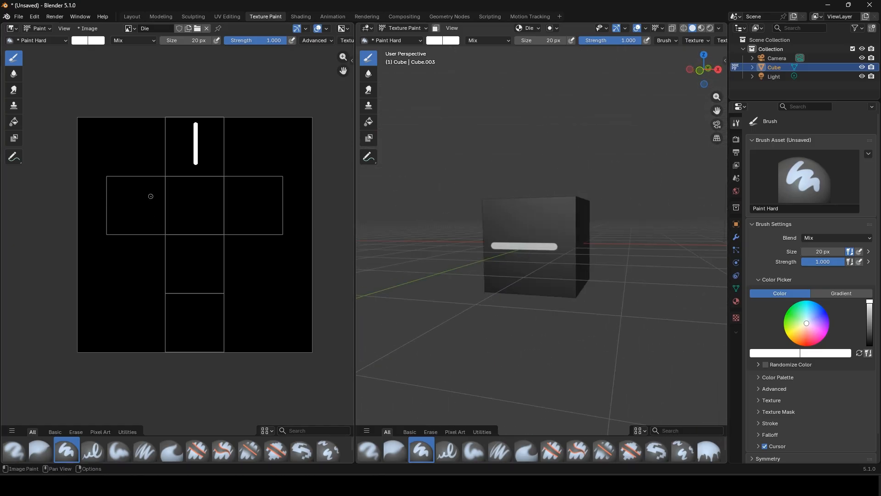
- Paint white digits 2, 3 and 4 in the remaining squares down the cross's central column, checking each on the cube
key("s")
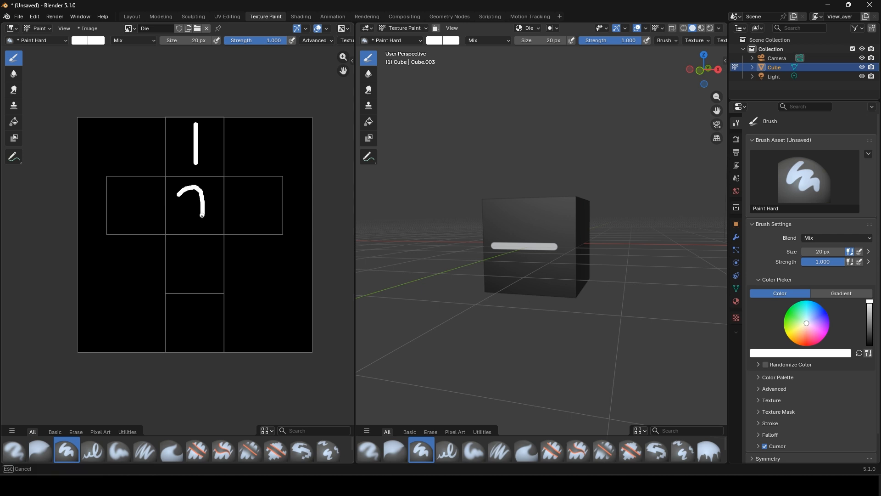
left_click_drag(196, 207, 210, 226)
middle_click_drag(633, 271, 492, 278)
mouse_move(181, 247)
left_mouse_down()
mouse_move(199, 254)
mouse_move(178, 272)
left_mouse_up()
mouse_move(592, 270)
middle_mouse_down()
mouse_move(480, 290)
mouse_move(470, 274)
middle_mouse_up()
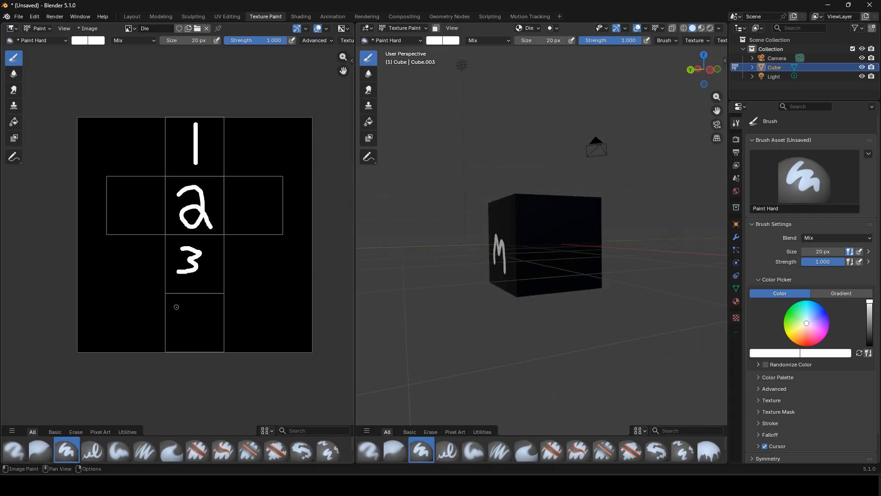
mouse_move(176, 307)
left_mouse_down()
mouse_move(214, 330)
mouse_move(197, 340)
left_mouse_up()
mouse_move(530, 200)
middle_mouse_down()
mouse_move(539, 220)
mouse_move(509, 215)
mouse_move(623, 236)
mouse_move(589, 232)
middle_mouse_up()
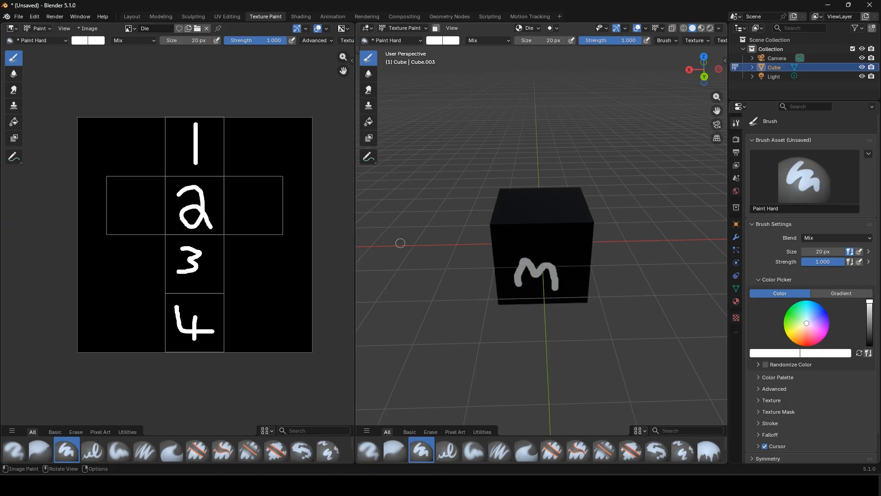
- Paint a white 5 in the right arm of the UV cross, then try a stroke in the left arm and undo it
left_click_drag(260, 191, 251, 189)
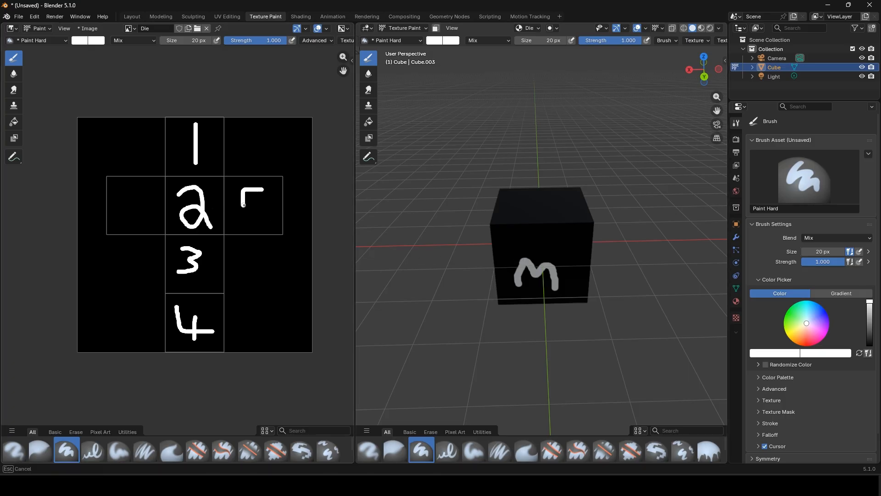
left_click_drag(261, 222, 247, 221)
mouse_move(510, 276)
middle_mouse_down()
mouse_move(370, 346)
mouse_move(445, 189)
middle_mouse_up()
mouse_move(153, 190)
left_mouse_down()
mouse_move(143, 191)
mouse_move(138, 214)
mouse_move(126, 211)
mouse_move(131, 220)
mouse_move(127, 203)
left_mouse_up()
key("ctrl+z")
mouse_move(478, 197)
middle_mouse_down()
mouse_move(496, 253)
mouse_move(581, 272)
middle_mouse_up()
- Return to the Layout workspace and view the painted die cube in Material Preview from another side
left_click(132, 16)
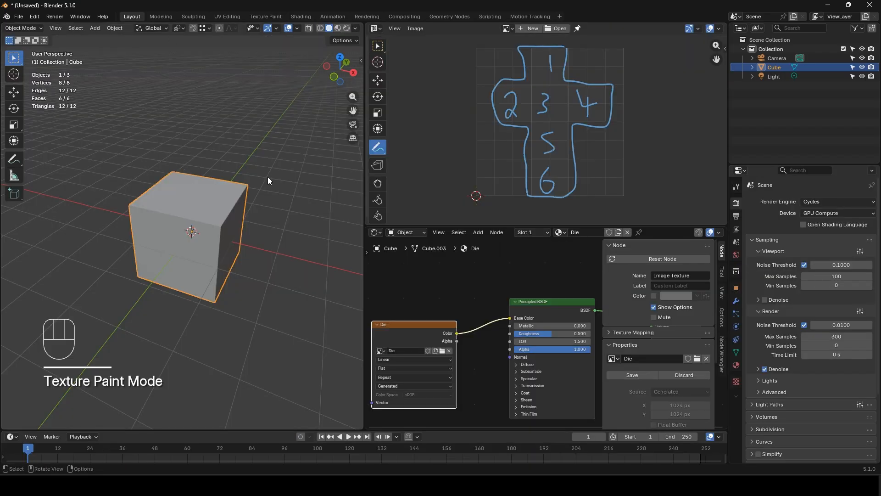
left_click(337, 28)
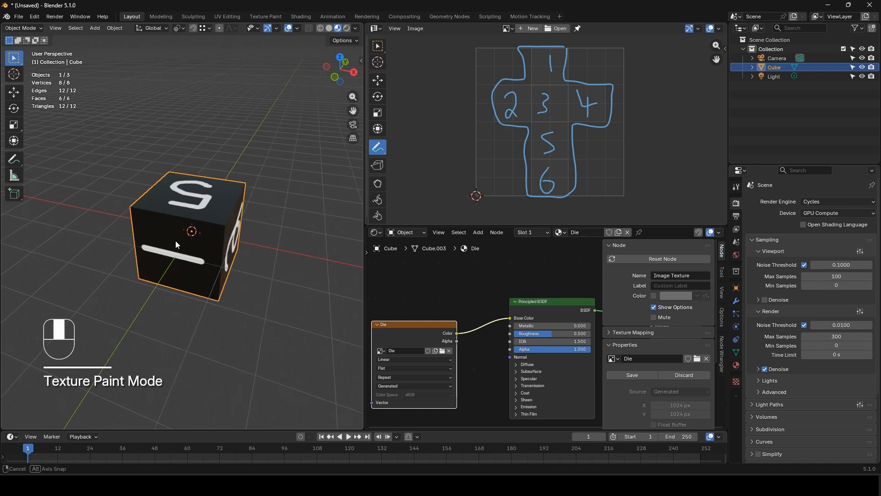
mouse_move(175, 240)
middle_mouse_down()
mouse_move(247, 235)
mouse_move(275, 216)
middle_mouse_up()
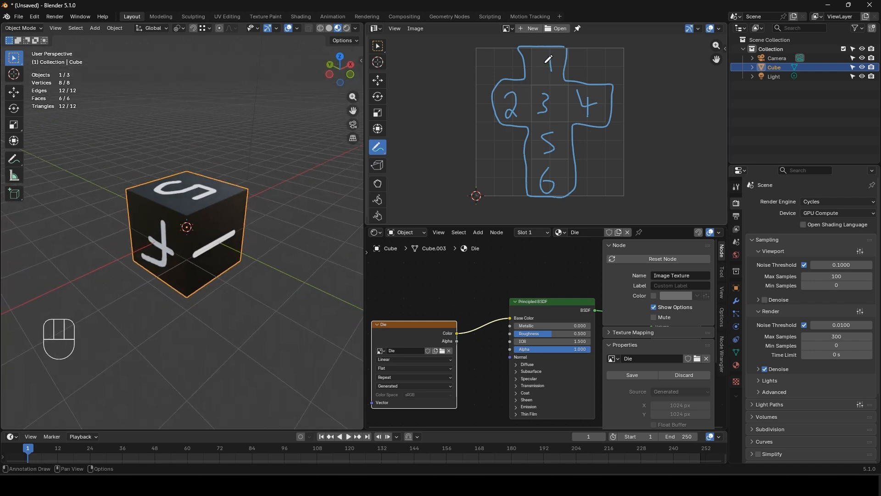
- Delete the die cube and add a mesh cylinder in its place
key("x")
left_click(212, 228)
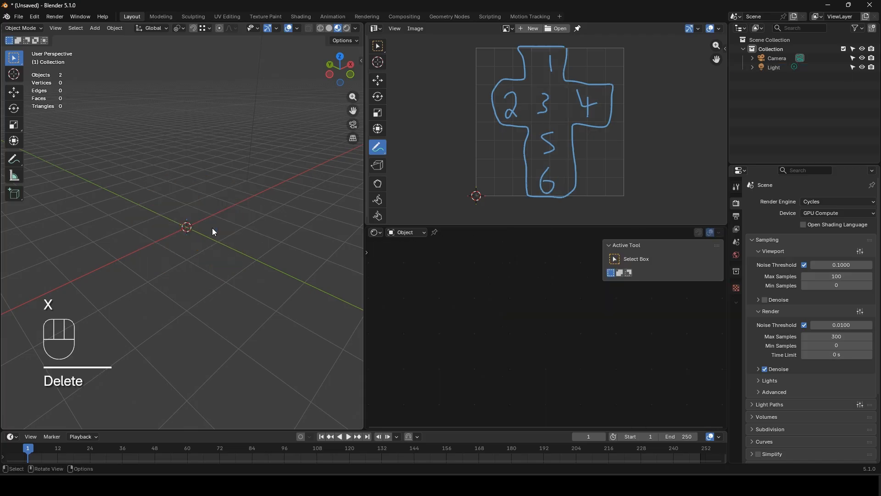
key("shift+a")
mouse_move(219, 238)
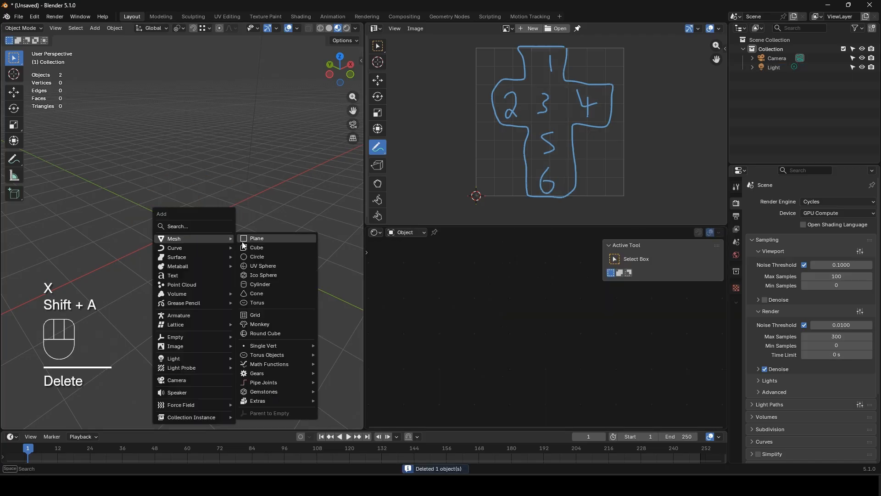
left_click(266, 285)
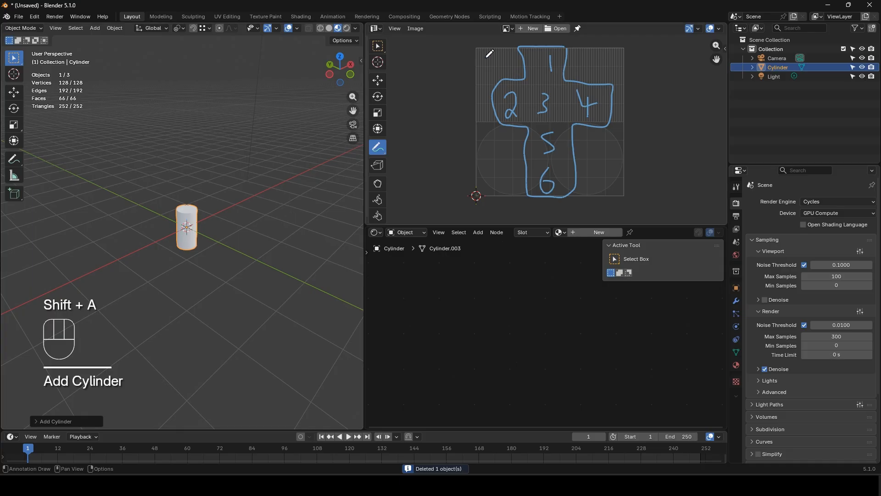
- Draw freehand annotation outlines around the side rectangle and the two cap circles of the cylinder's UV layout
mouse_move(469, 46)
left_mouse_down()
mouse_move(588, 43)
mouse_move(625, 112)
mouse_move(533, 121)
left_mouse_up()
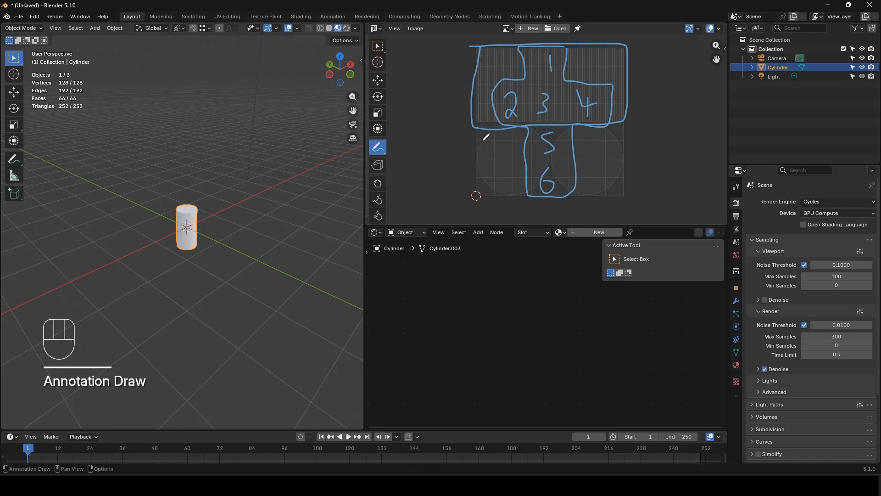
left_click_drag(483, 140, 527, 111)
left_click_drag(549, 152, 478, 133)
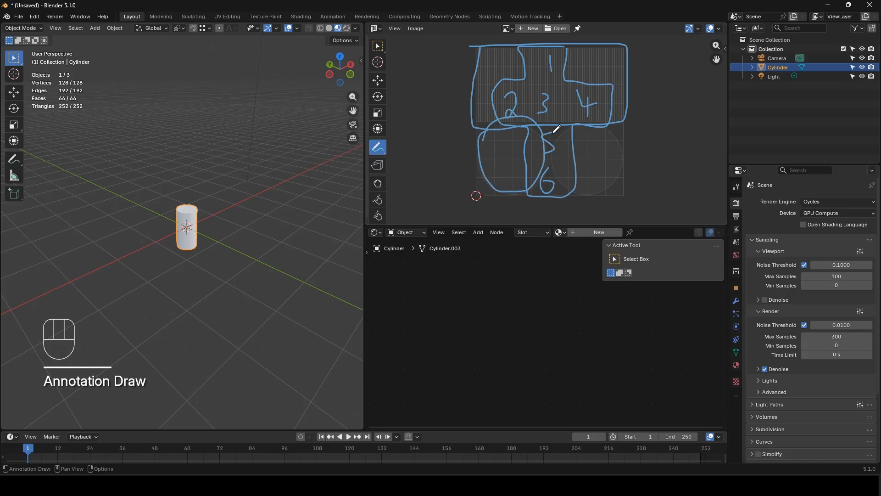
left_click_drag(555, 132, 593, 112)
left_click_drag(563, 173, 565, 179)
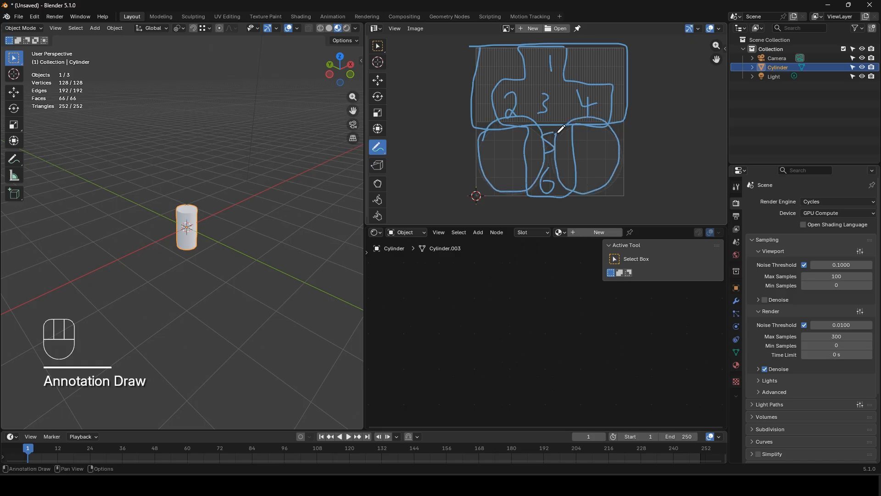
- Create a new material for the cylinder and name it Cantexture
left_click(582, 232)
double_click(583, 233)
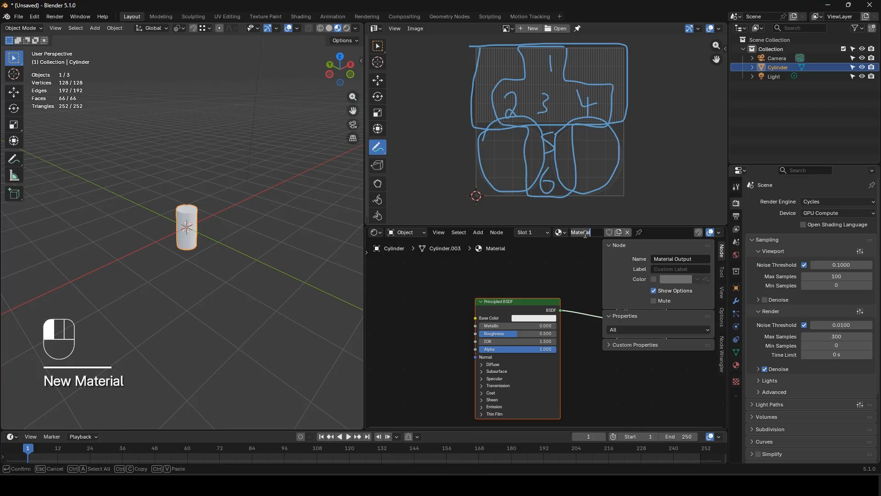
type("Cantexture")
key("Return")
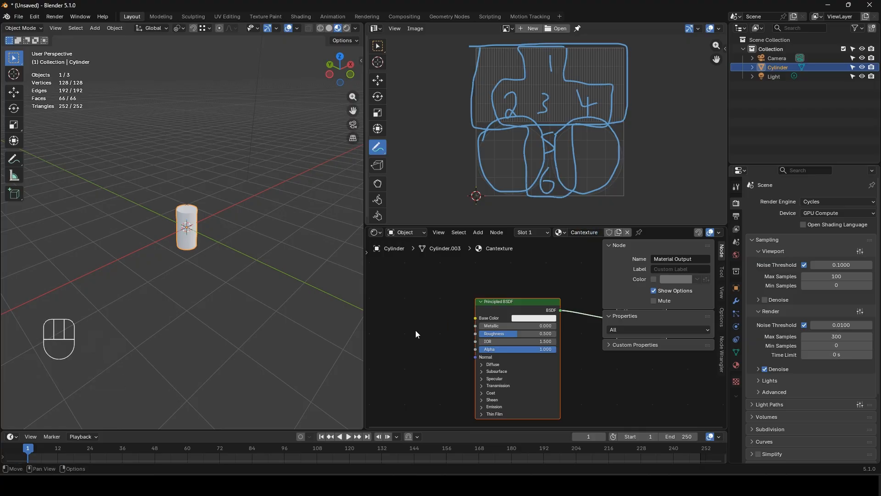
- Add an Image Texture node and link its Color output to the Principled BSDF's Base Color
key("shift+a")
type("imagetex")
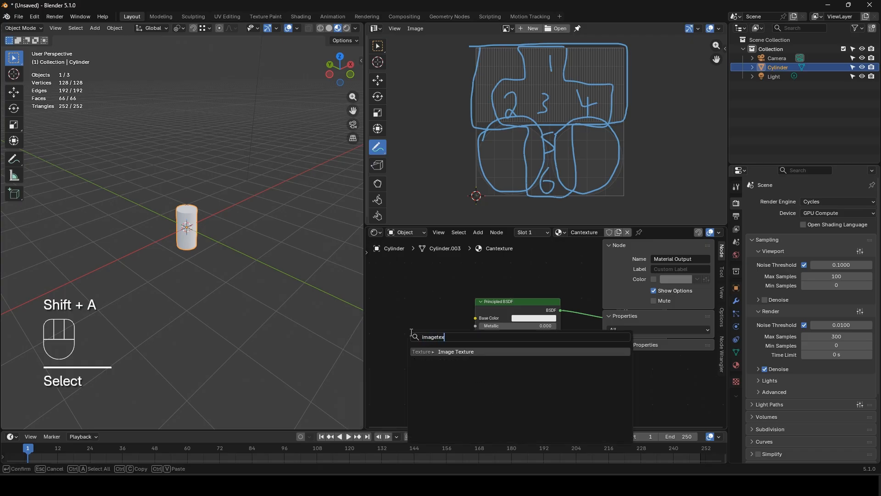
key("Return")
left_click(364, 307)
left_click_drag(448, 318, 497, 318)
- Load CanTexture.png from the Can folder inside UVs into the Image Texture node and check the label on the cylinder
left_click(426, 335)
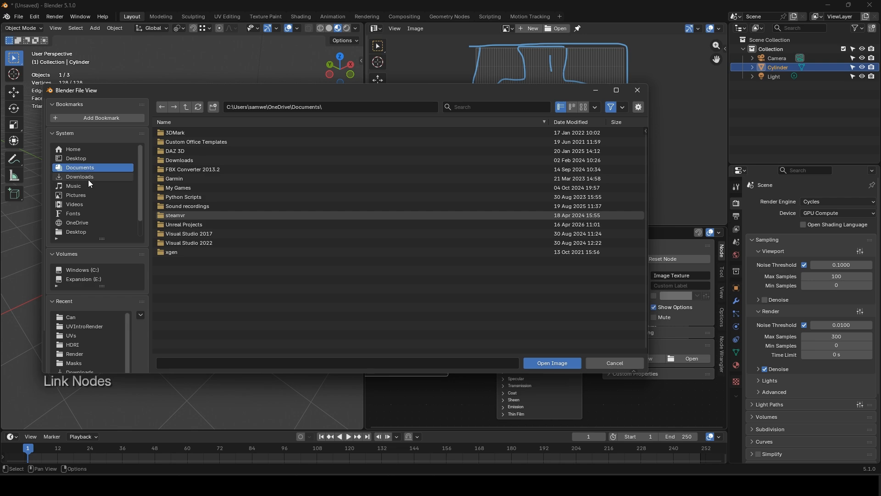
left_click(88, 177)
left_click(193, 133)
double_click(194, 133)
double_click(186, 141)
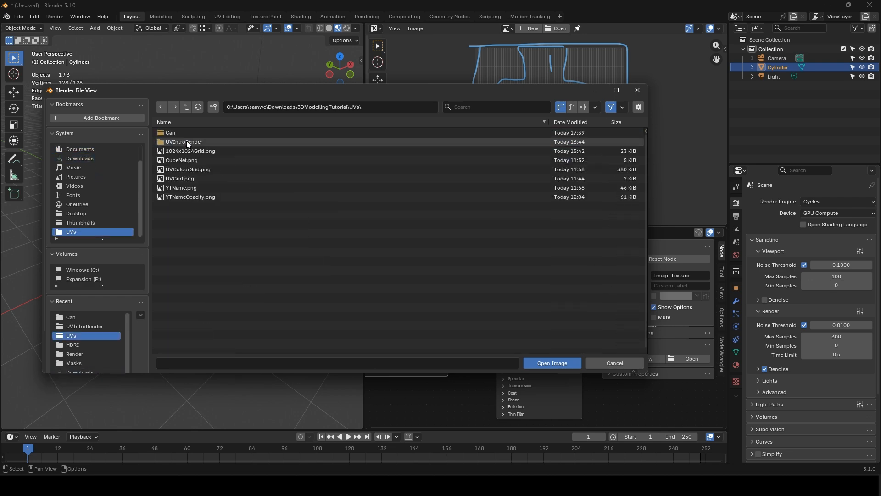
left_click(191, 169)
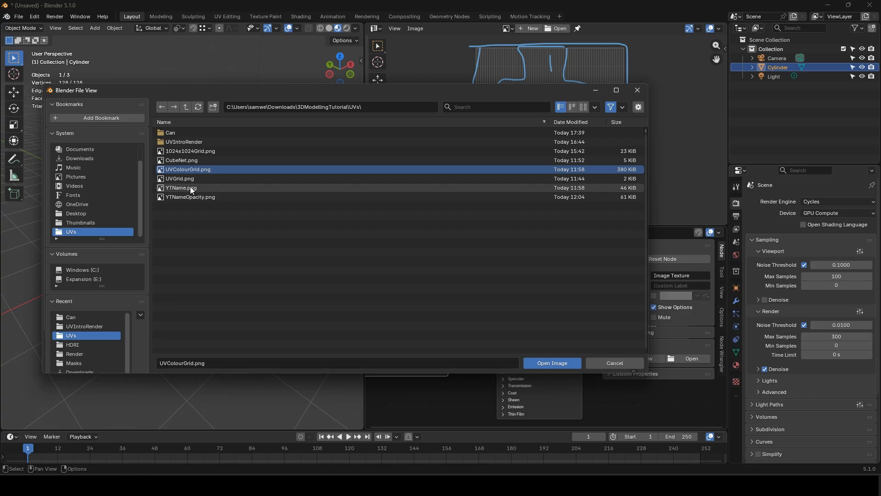
left_click(188, 108)
double_click(180, 140)
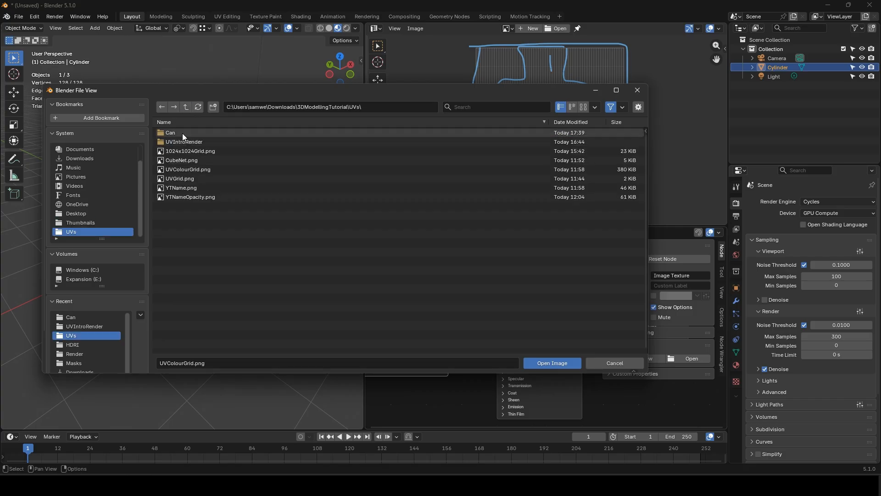
double_click(183, 133)
double_click(189, 153)
scroll(206, 225, "up", 5)
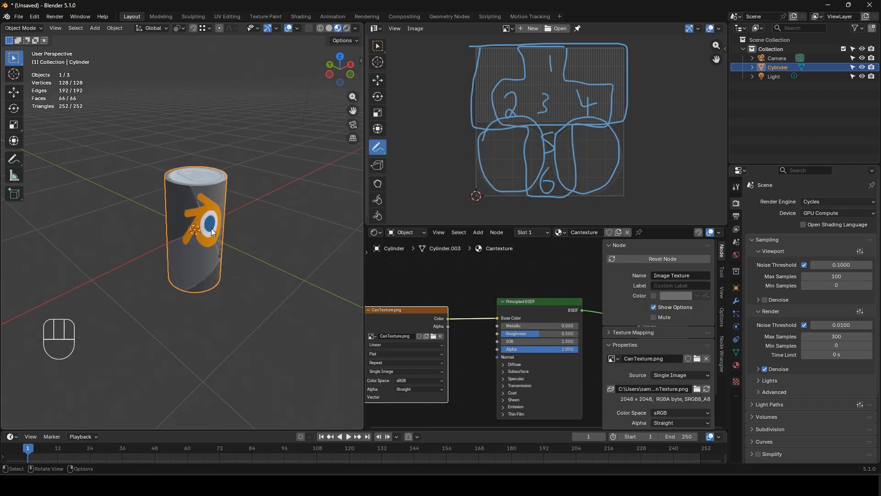
middle_click_drag(252, 260, 279, 289)
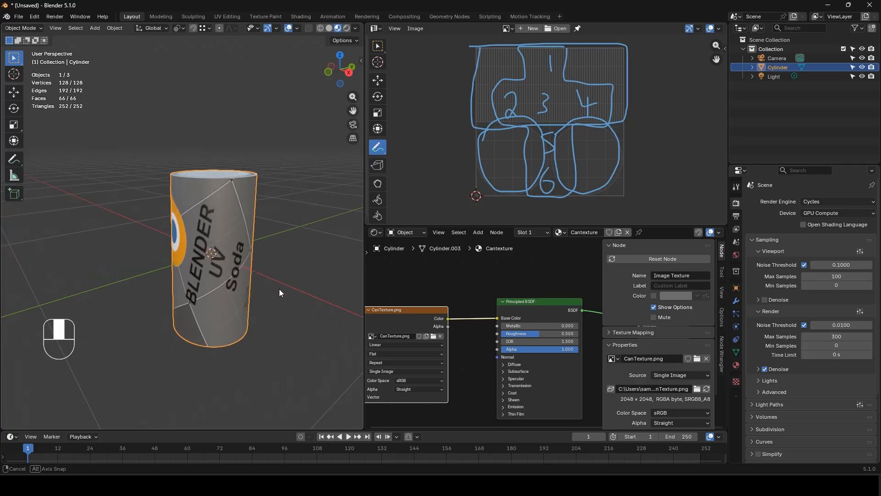
- Display CanTexture.png behind the cylinder's UV layout and compare its lid, base and label areas with the 3D can
left_click(507, 29)
left_click(530, 40)
scroll(513, 126, "down", 13)
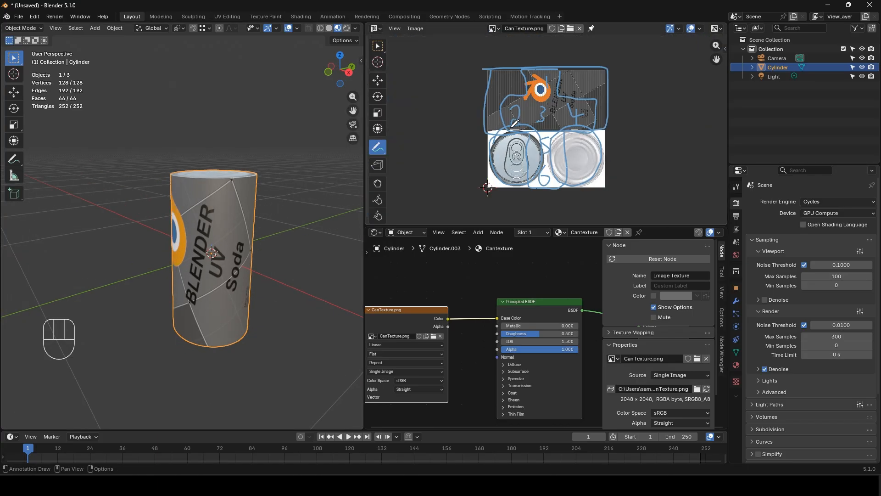
scroll(510, 133, "up", 2)
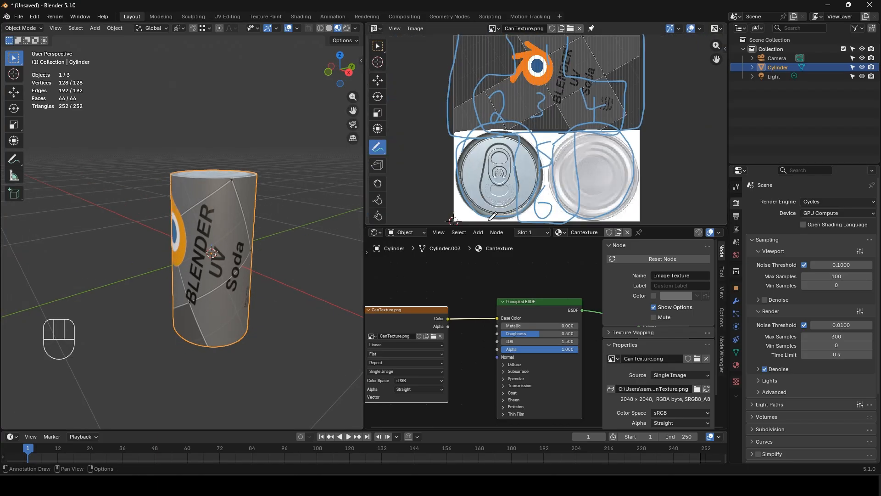
middle_click_drag(199, 186, 259, 203)
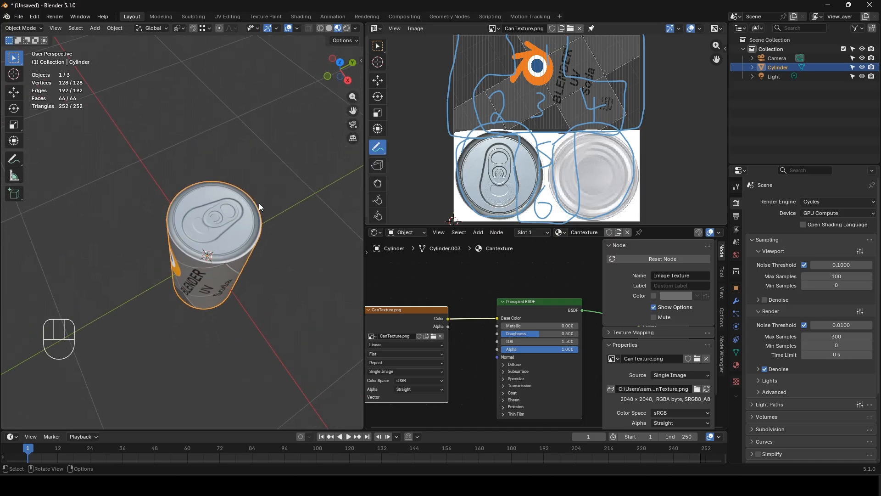
middle_click_drag(190, 280, 204, 122)
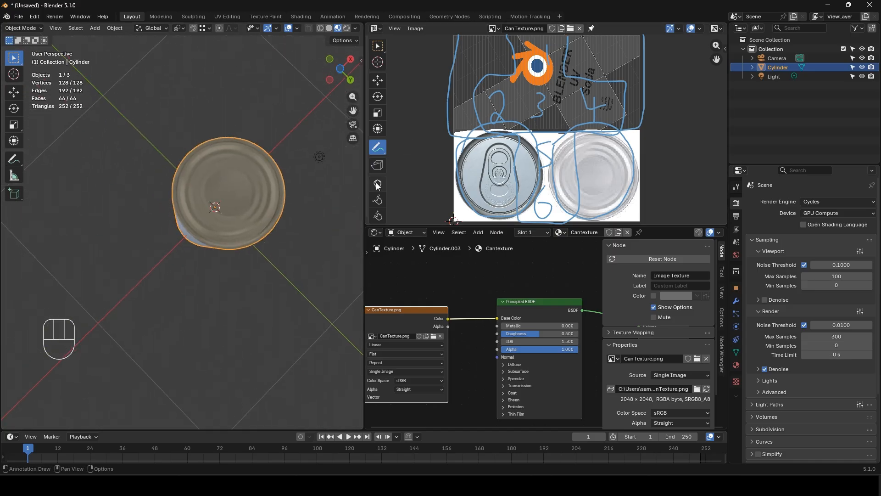
middle_click_drag(211, 184, 186, 276)
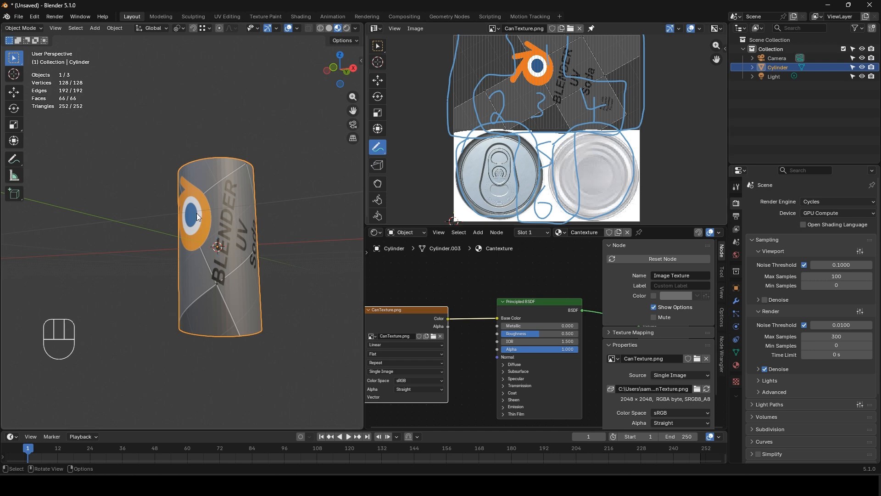
middle_click_drag(196, 213, 210, 208)
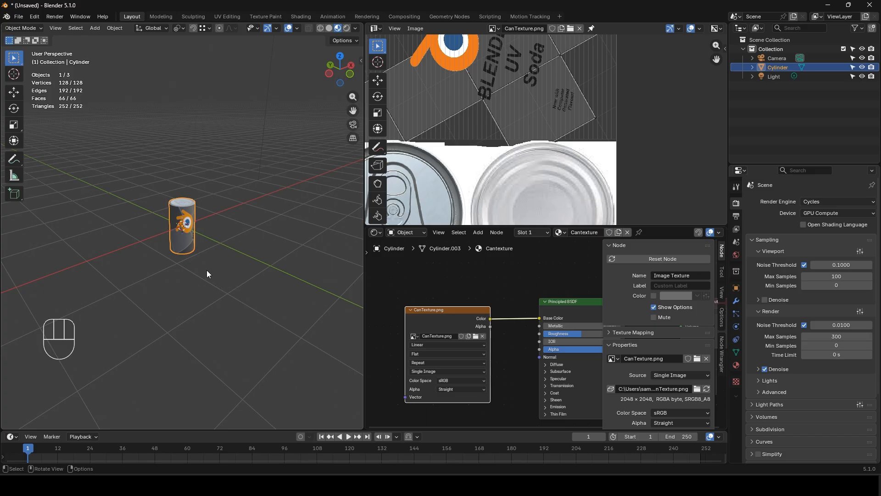
- Add a new cube and assign the existing Die material to it
key("shift+a")
left_click(241, 279)
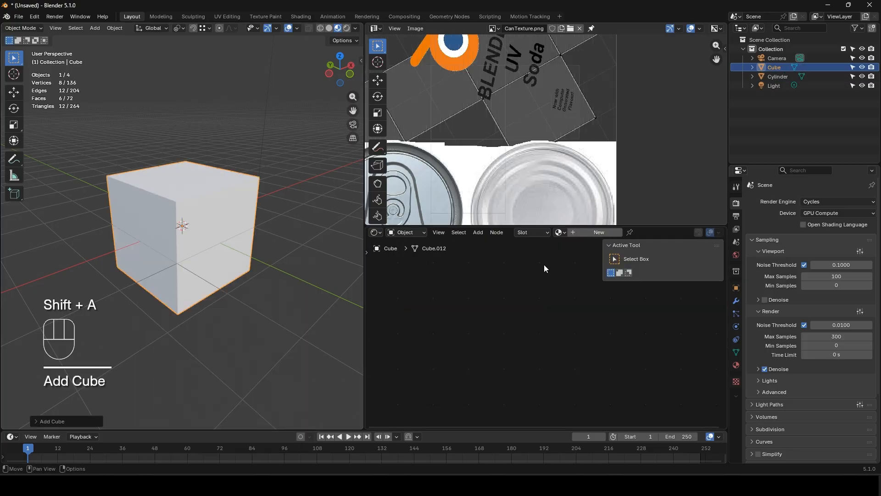
left_click(561, 233)
left_click(615, 248)
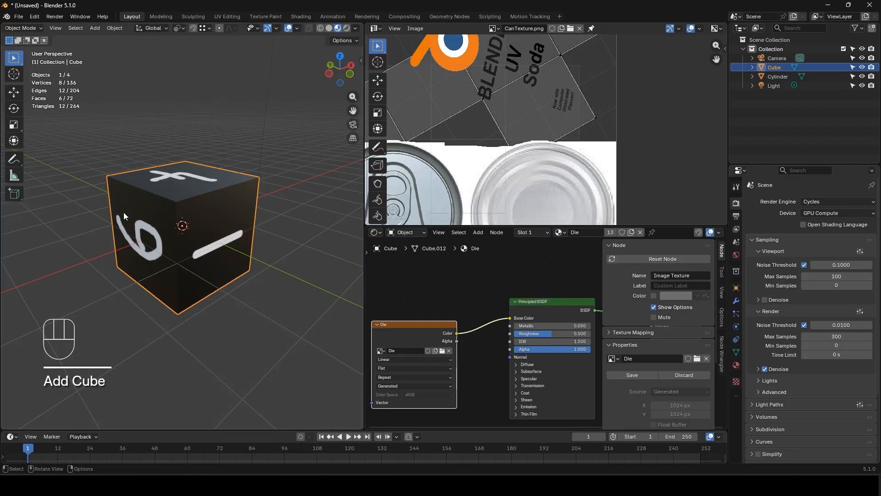
- Show the Die image behind the cube's UV layout and centre it in the editor
left_click(494, 28)
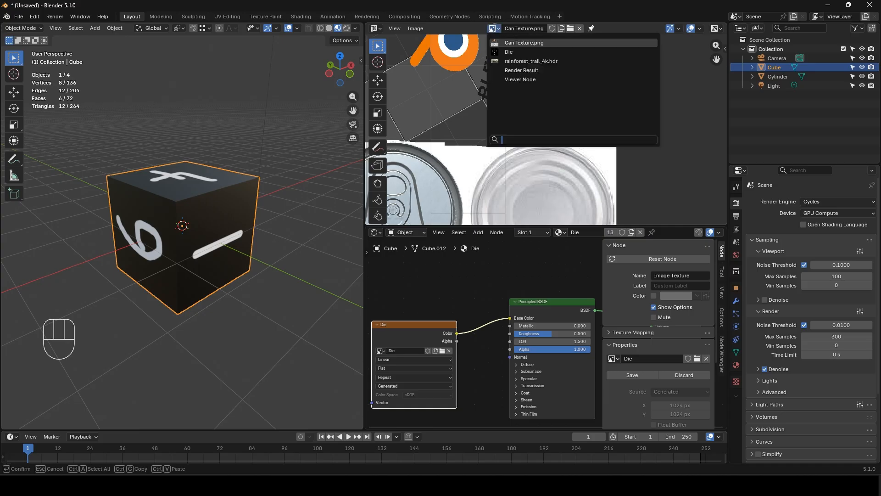
left_click(520, 52)
middle_click_drag(447, 144, 509, 143, "shift")
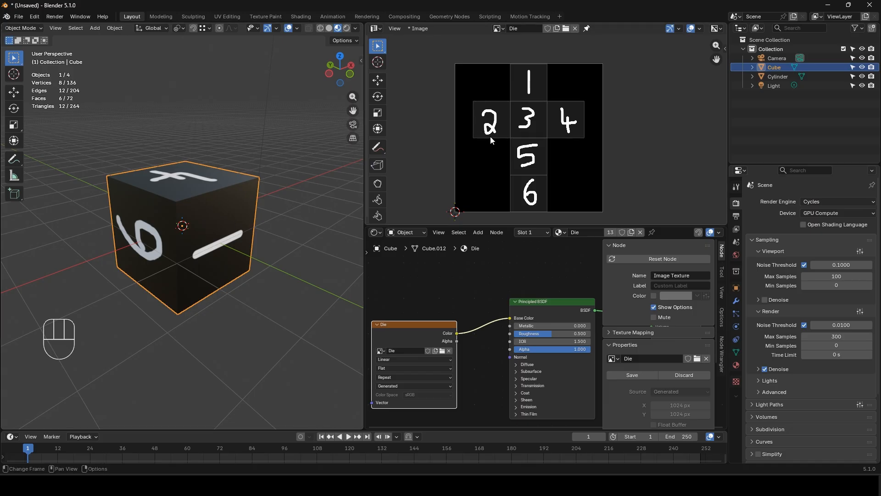
- Select the cube face numbered 1 in Edit Mode and try rotating, scaling and moving its UV square
key("Tab")
left_click(204, 230)
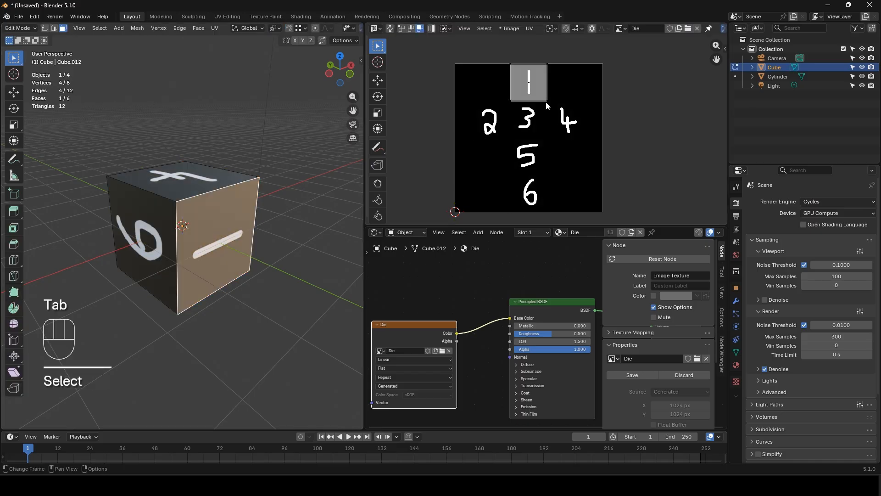
key("r")
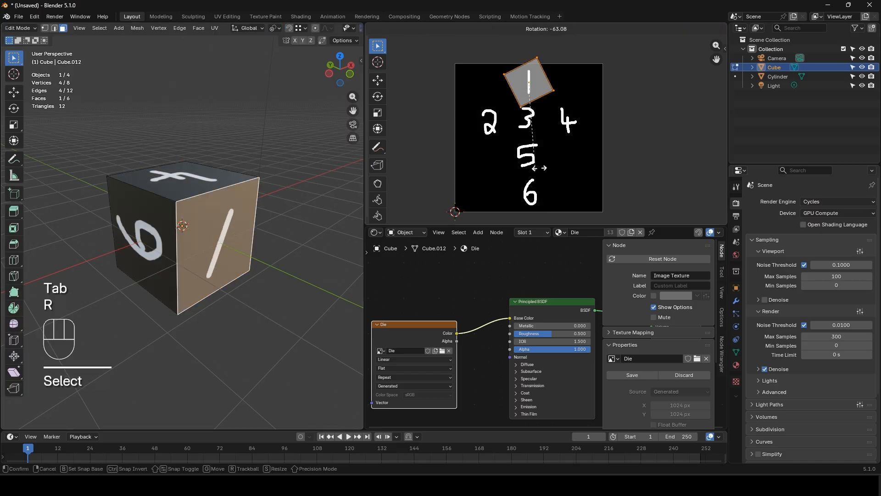
right_click(577, 122)
key("s")
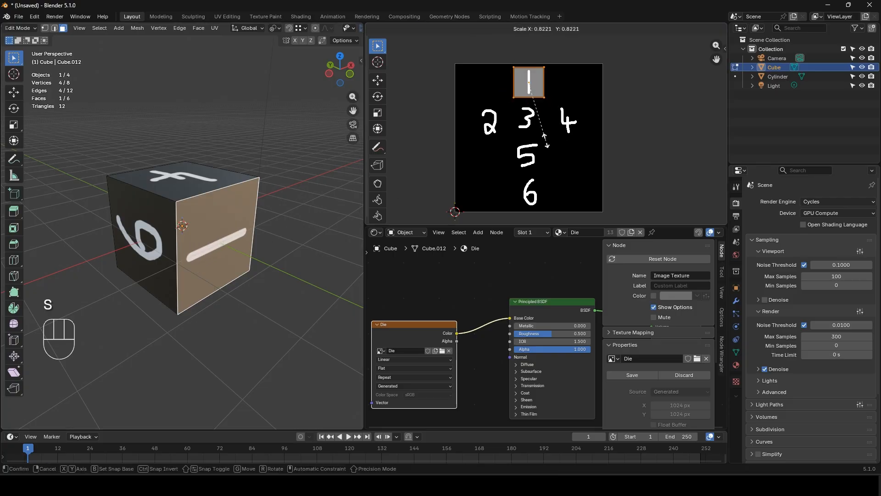
right_click(540, 134)
key("g")
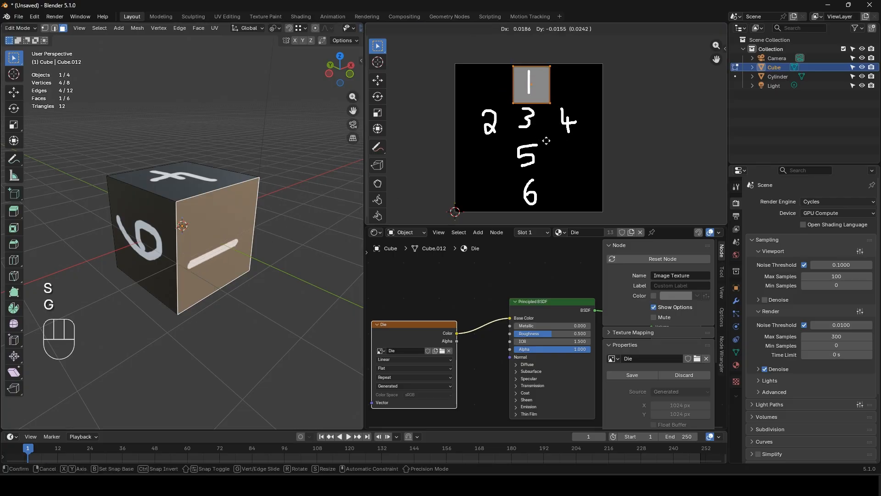
right_click(541, 172)
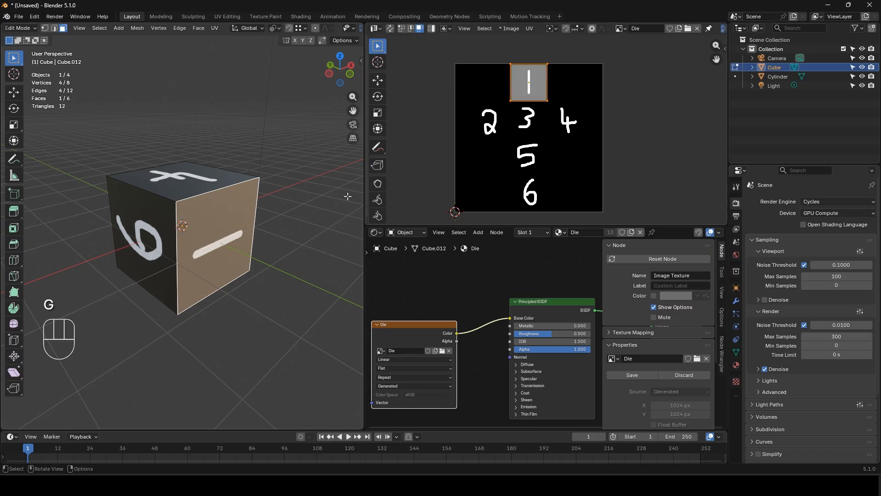
- Try moving, rotating and scaling the cube face numbered 1 in the 3D viewport, cancelling each transform
key("g")
right_click(230, 254)
key("r")
right_click(241, 115)
key("s")
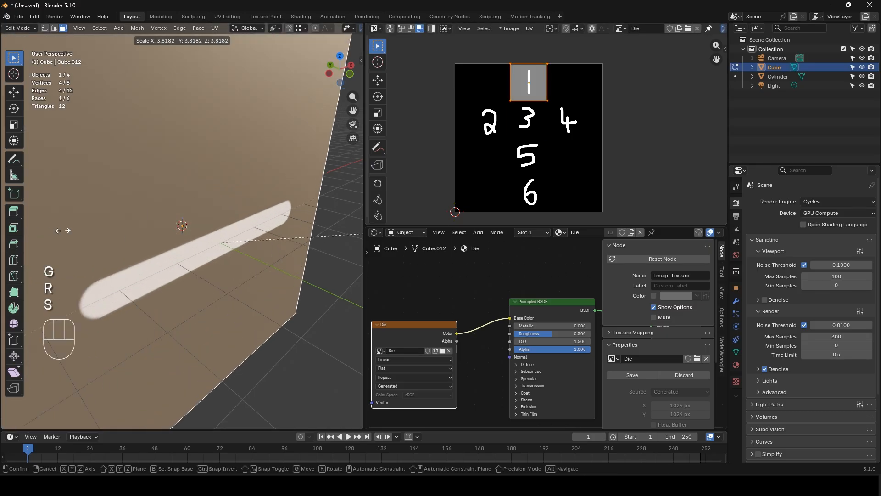
right_click(363, 209)
key("Tab")
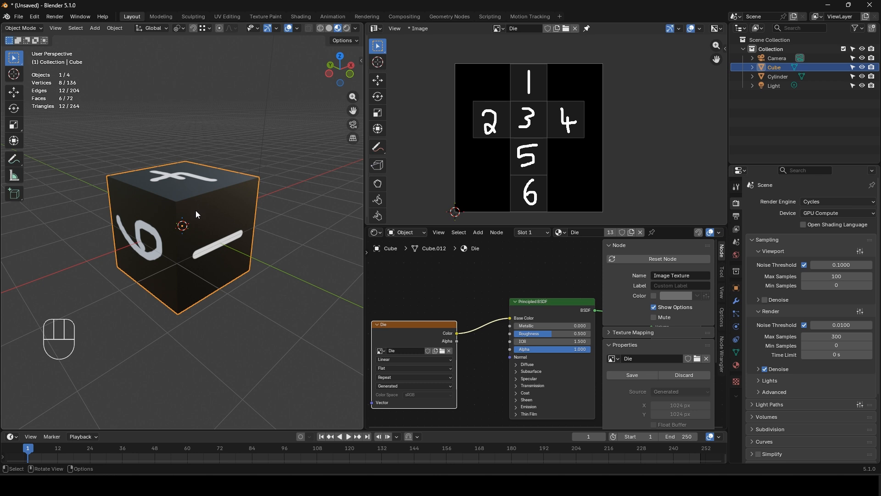
key("Tab")
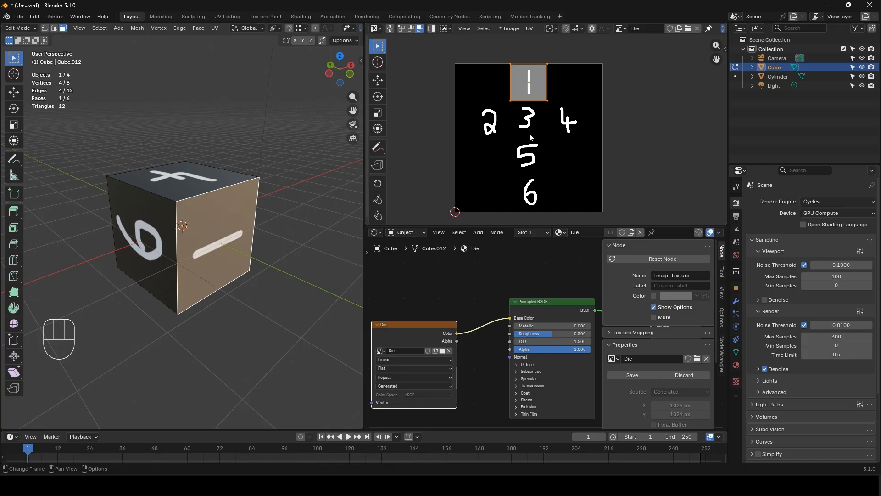
- Delete the textured cube in Object Mode and add a new mesh cube in its place
key("Tab")
key("x")
left_click(212, 232)
key("shift+a")
mouse_move(211, 233)
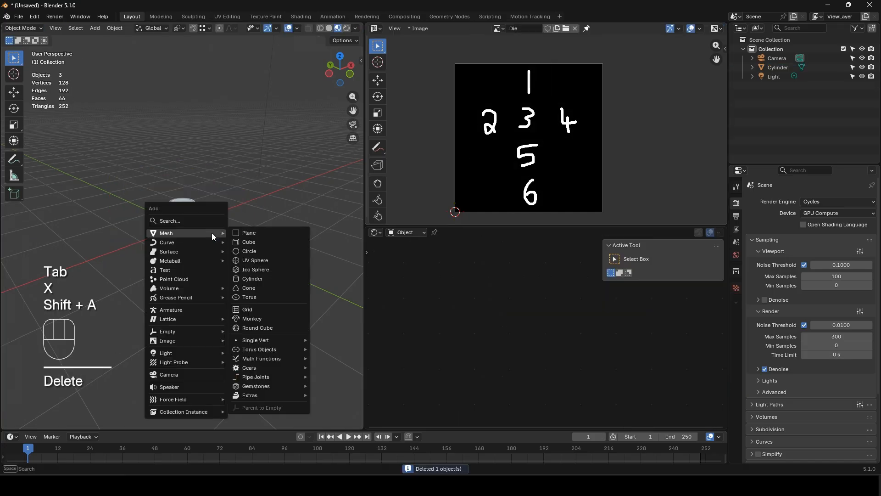
left_click(256, 242)
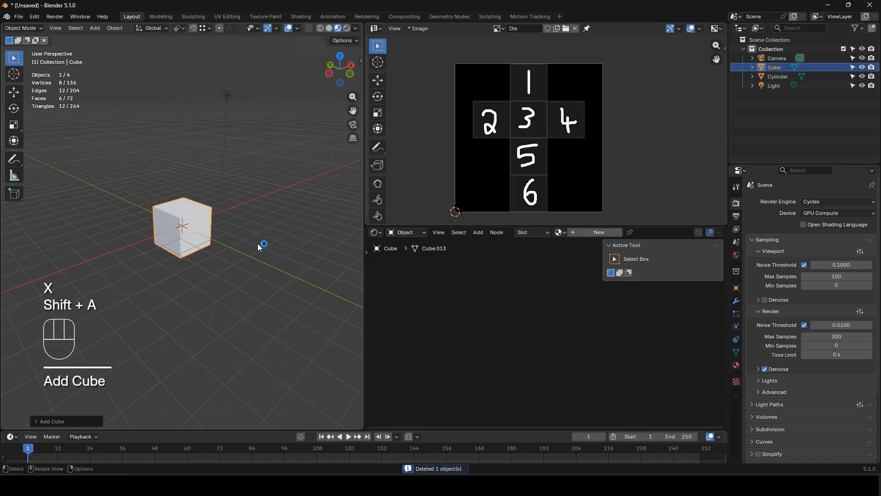
- Scale the new cube into a wide panel: thin it to about 0.14 along Y and stretch it along X and Z
key("s")
key("y")
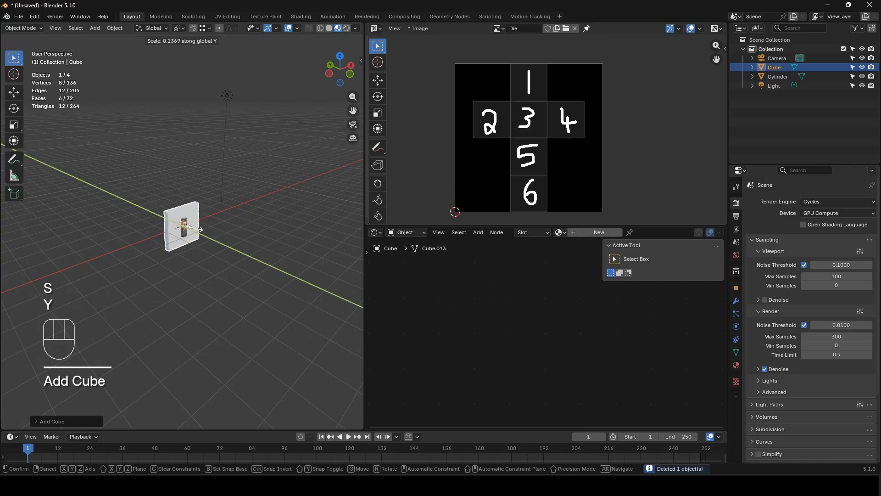
left_click(195, 228)
key("s")
key("x")
left_click(207, 296)
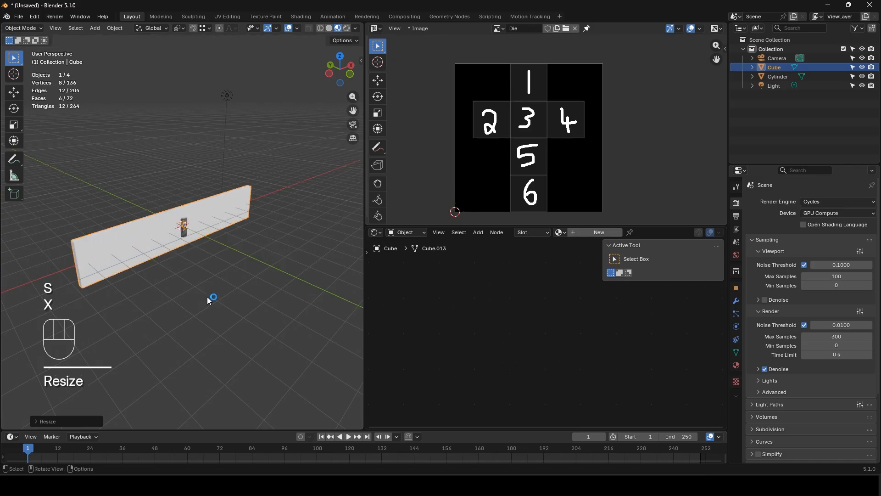
key("s")
key("z")
left_click(112, 285)
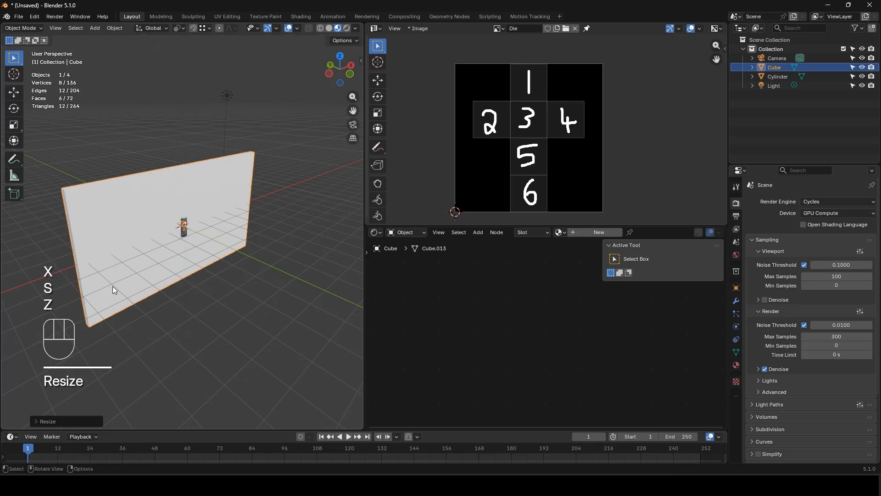
- Move the panel along Y so it stands behind the can, and apply its scale
key("g")
key("y")
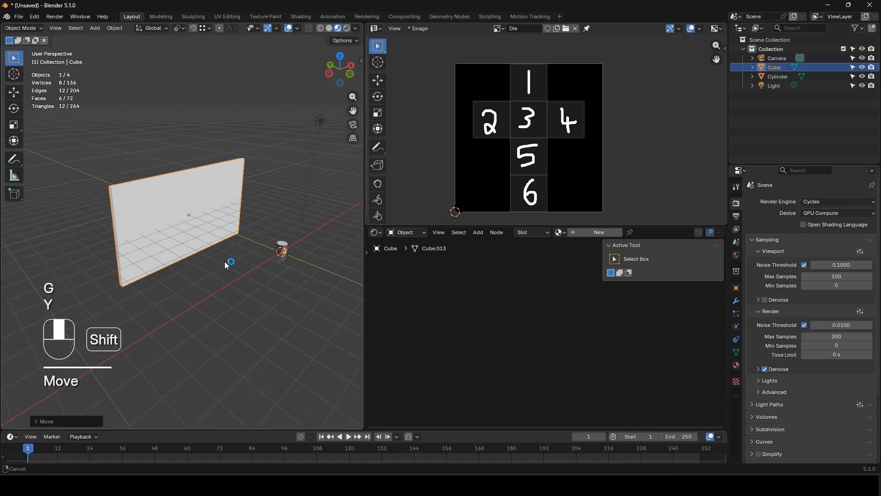
left_click(213, 247)
middle_click_drag(213, 247, 196, 240)
key("ctrl+a")
left_click(194, 241)
- Inset the panel's large front face slightly in Edit Mode and extrude it inward about 0.16 m to form a screen frame
key("Tab")
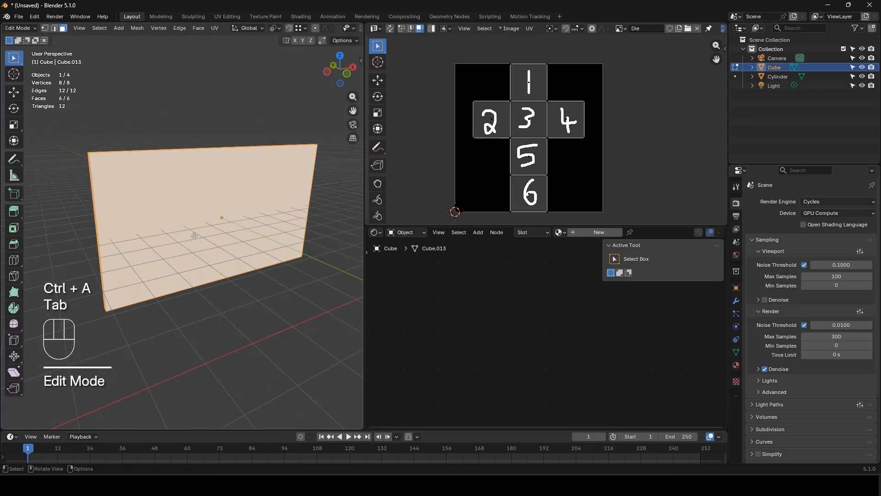
left_click(262, 250)
key("i")
left_click(259, 257)
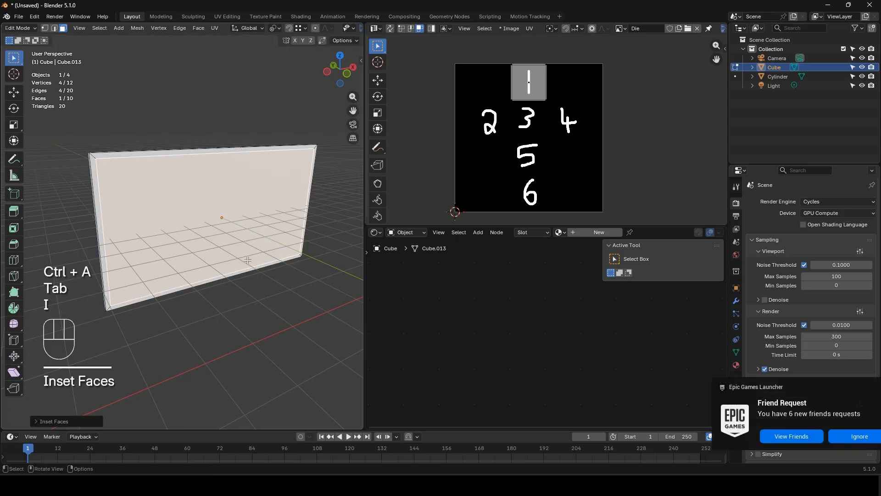
middle_click_drag(260, 257, 222, 291)
key("e")
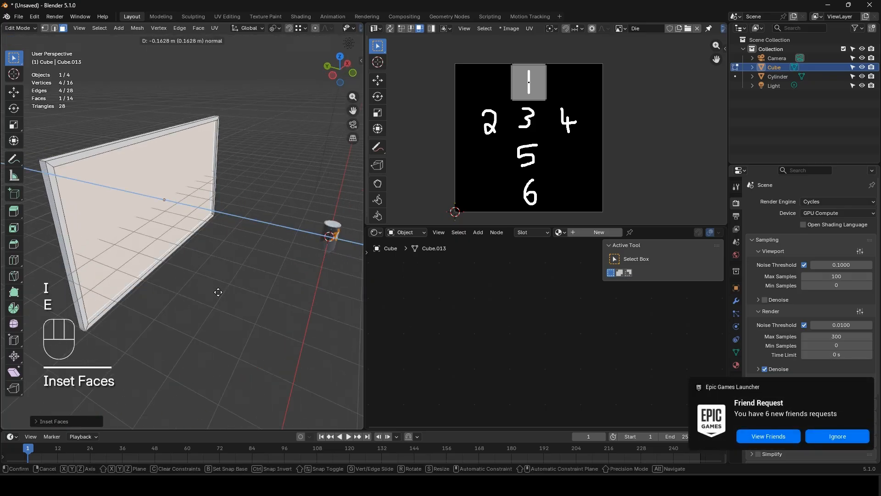
left_click(208, 291)
key("Tab")
- Assign the existing Die material to the framed panel
middle_click_drag(239, 273, 215, 257)
left_click(219, 232)
left_click(560, 233)
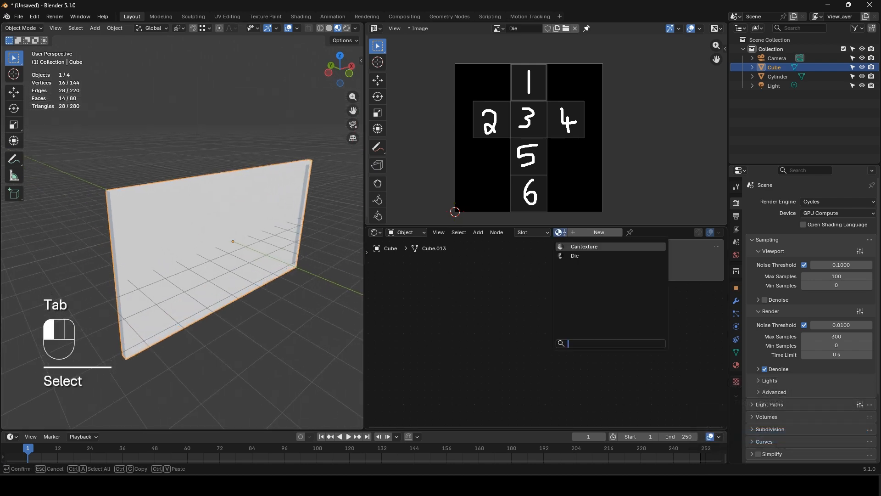
left_click(573, 256)
- Select the panel's recessed front, edge and frame faces one by one to examine which UV squares on the Die image they use
middle_click_drag(226, 246, 138, 226)
key("Tab")
left_click(167, 224)
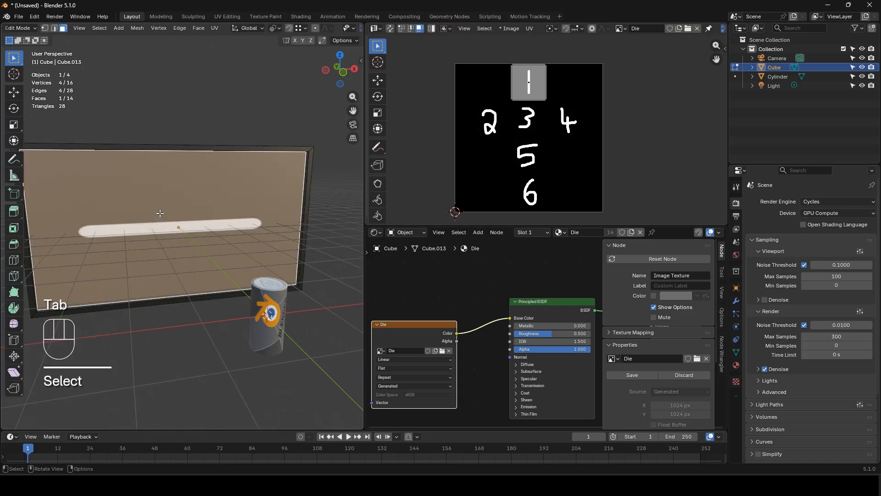
middle_click_drag(257, 275, 135, 289)
middle_click_drag(136, 289, 205, 279, "shift")
left_click(175, 211)
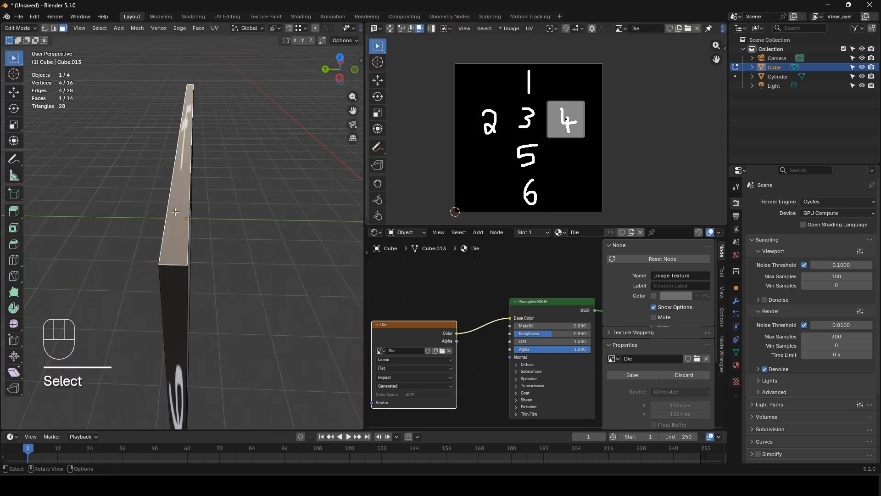
middle_click_drag(260, 214, 216, 243)
left_click(255, 218)
scroll(244, 231, "down", 3)
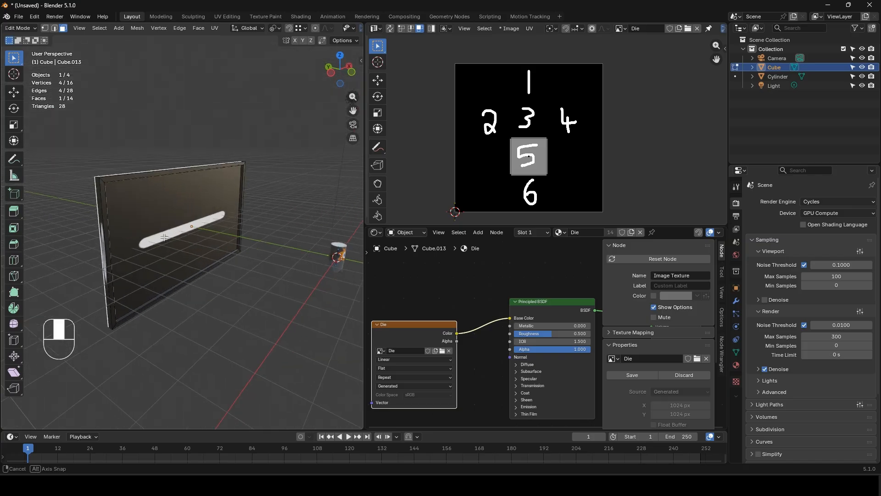
left_click(194, 227)
key("Tab")
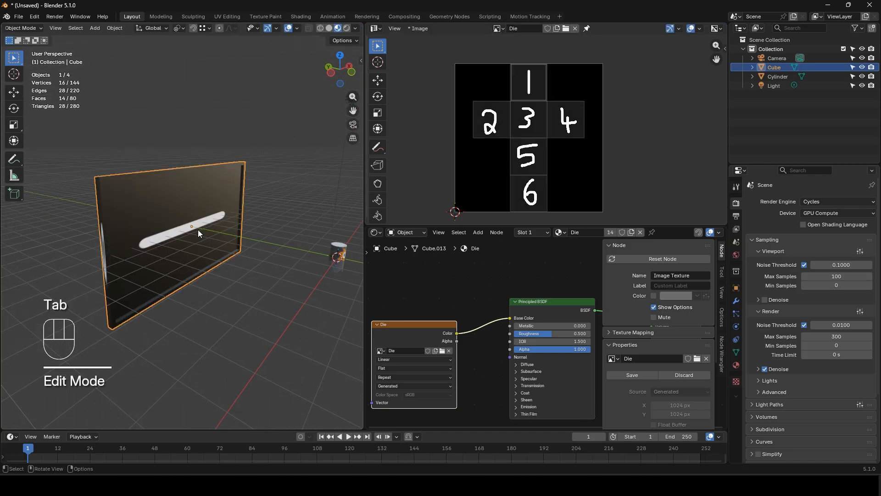
- Select all the panel's faces and unwrap them with Follow Active Quads using the Length Average edge length mode
key("Tab")
scroll(193, 229, "up", 1)
key("a")
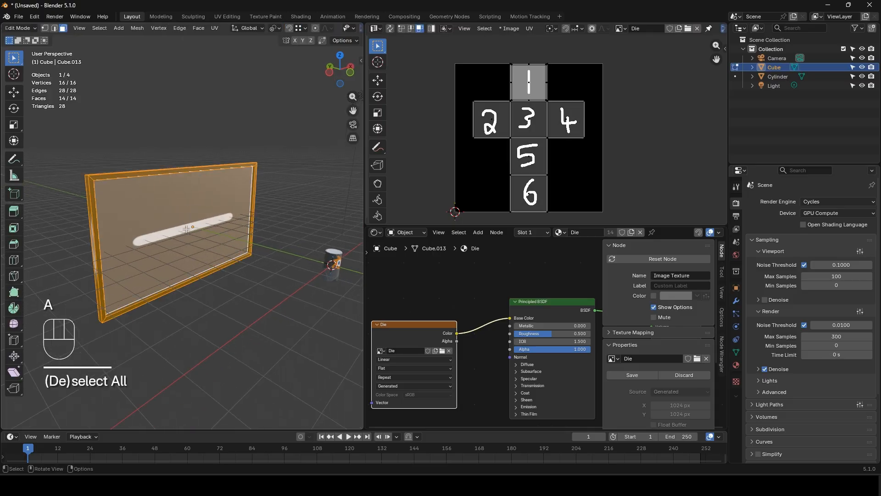
key("u")
left_click(179, 250)
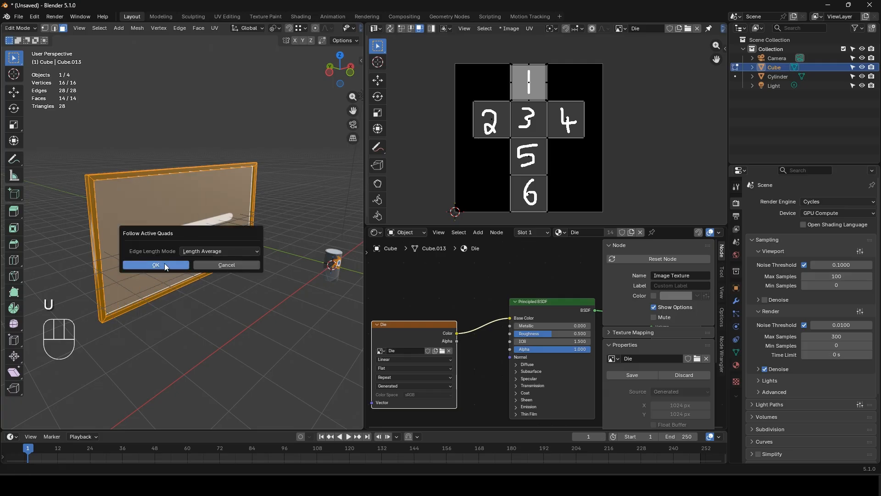
left_click(165, 265)
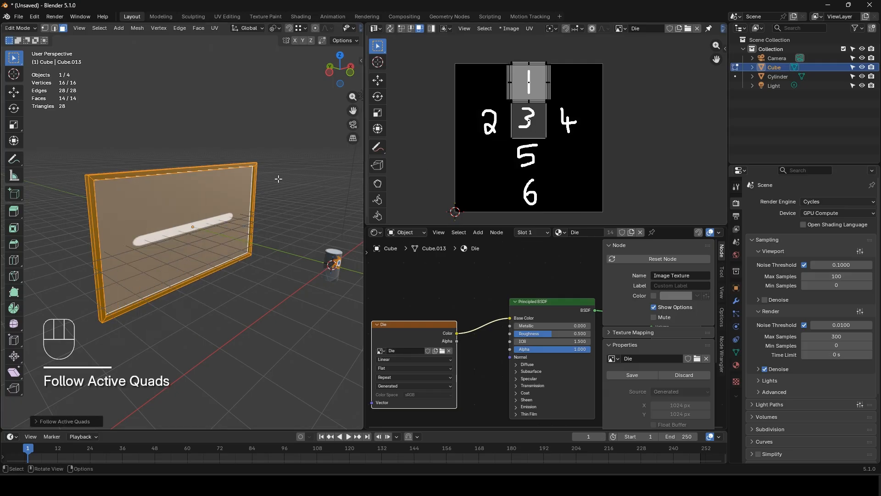
- Scale all the panel's UVs to roughly double size and move them down so they cover the 1, 3, 5 and 6
middle_click_drag(278, 179, 172, 210)
scroll(185, 217, "up", 1)
scroll(275, 238, "up", 2)
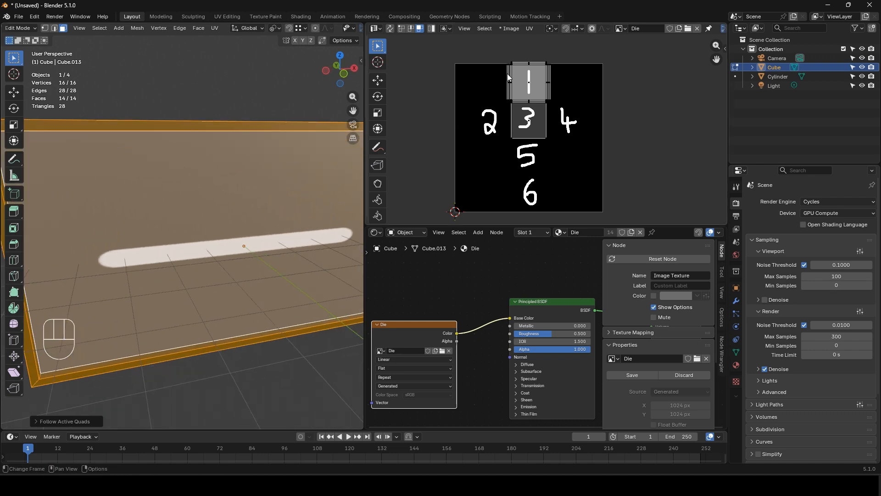
left_click_drag(508, 73, 566, 146)
key("s")
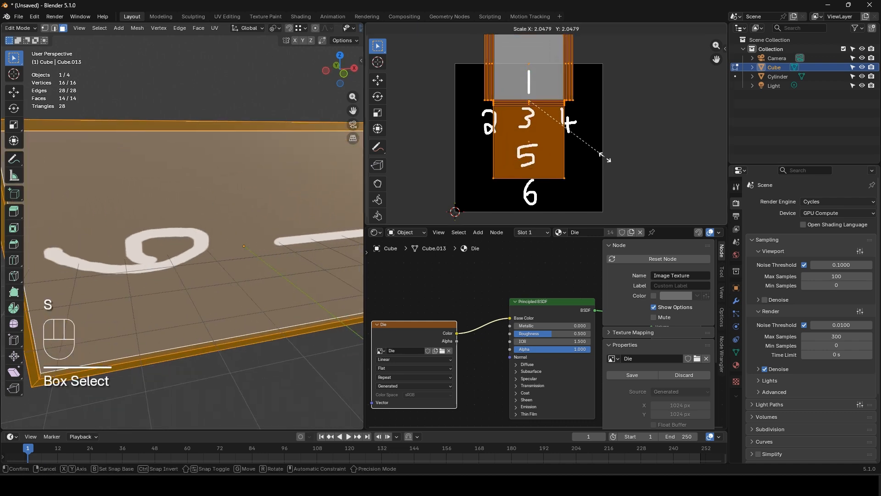
left_click(595, 154)
key("g")
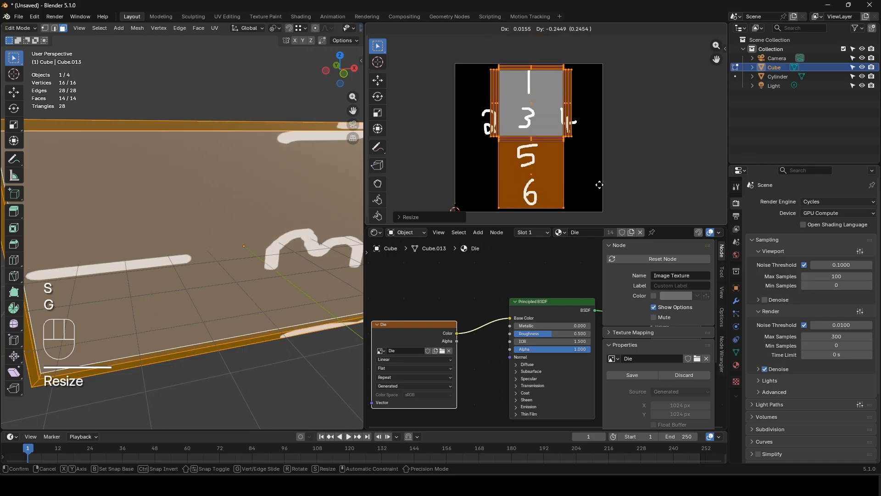
left_click(597, 184)
scroll(283, 201, "down", 5)
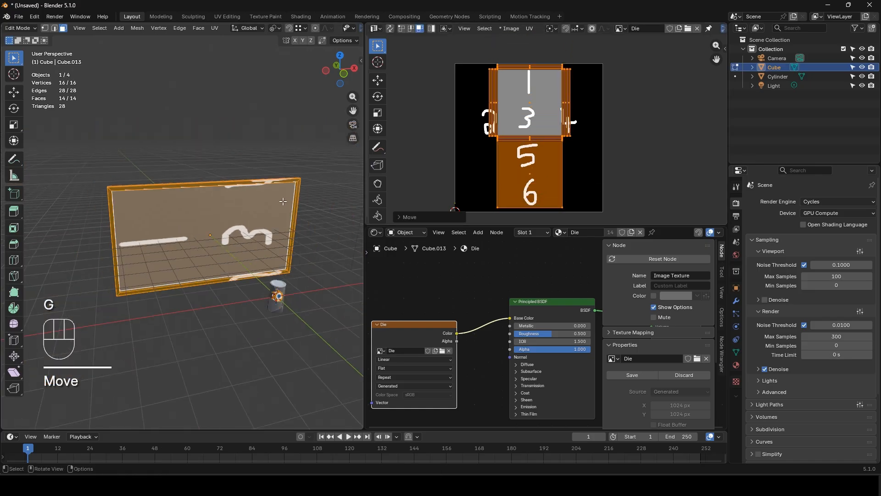
key("Tab")
key("Tab")
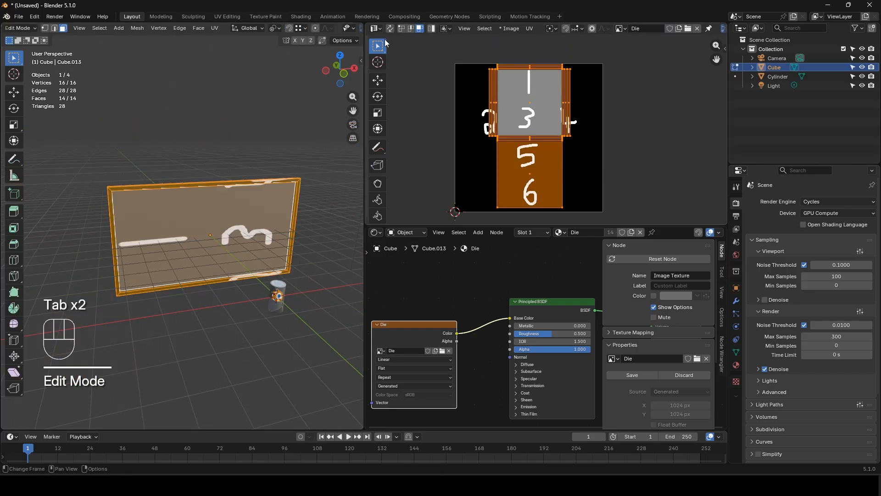
- With UV sync selection on, select the UV square covering 5 and 6 and try moving it
left_click(521, 169)
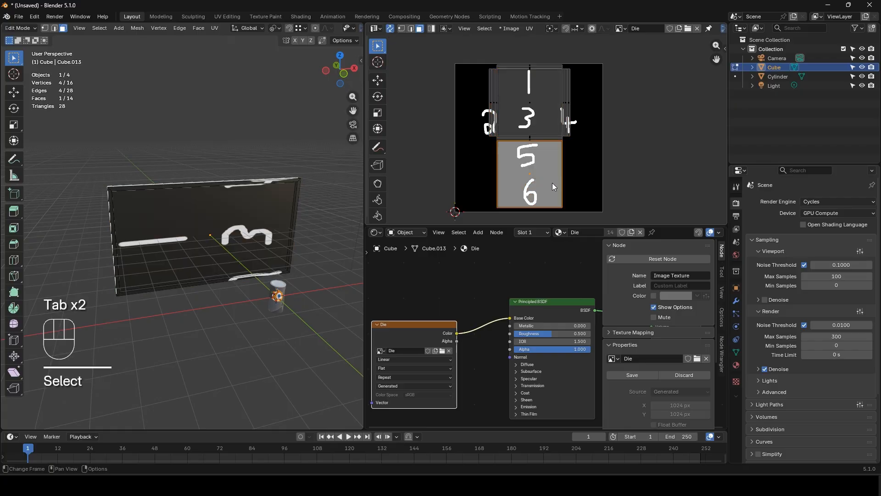
key("g")
right_click(555, 194)
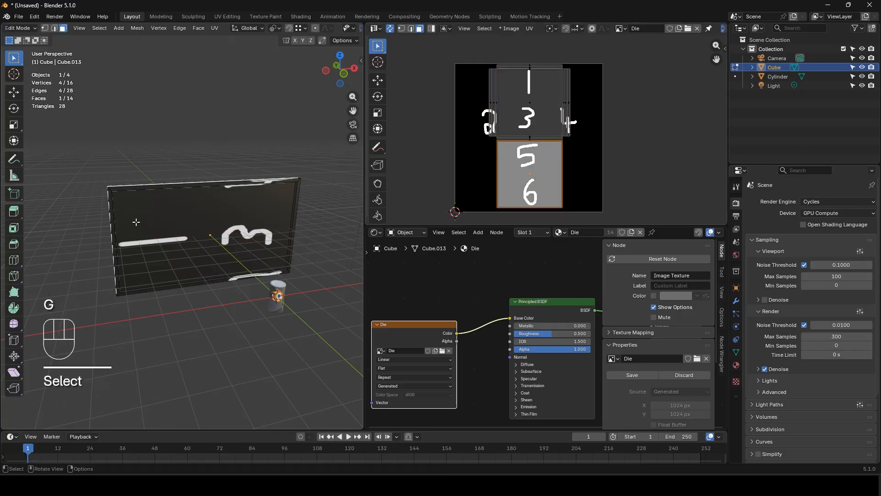
- Try deleting the panel's selected back face, and undo the deletion
middle_click_drag(136, 222, 271, 217)
key("x")
left_click(210, 229)
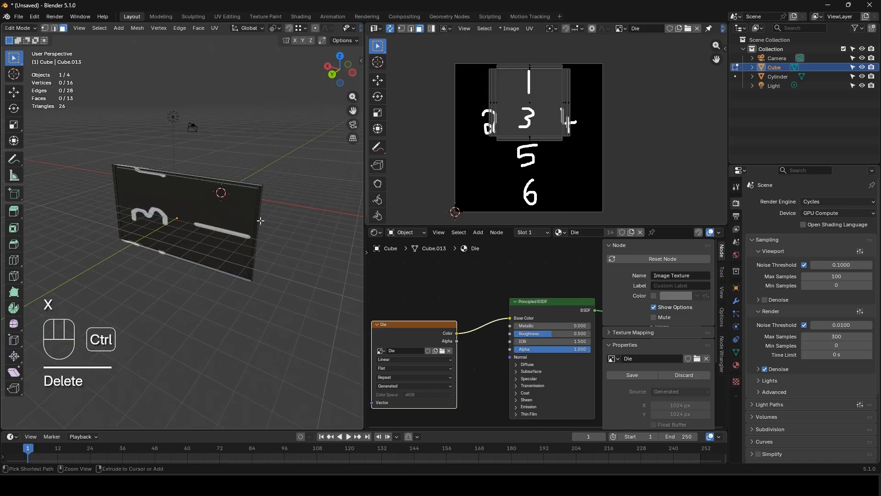
key("ctrl+z")
- Turn off UV sync selection, shrink the back face's UV square to about 0.07 and move it to the Die image's upper-left corner
left_click(389, 28)
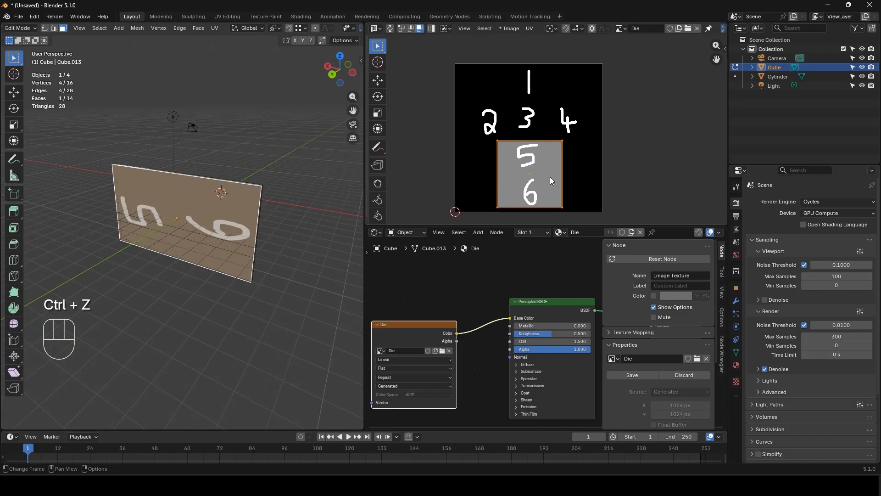
key("s")
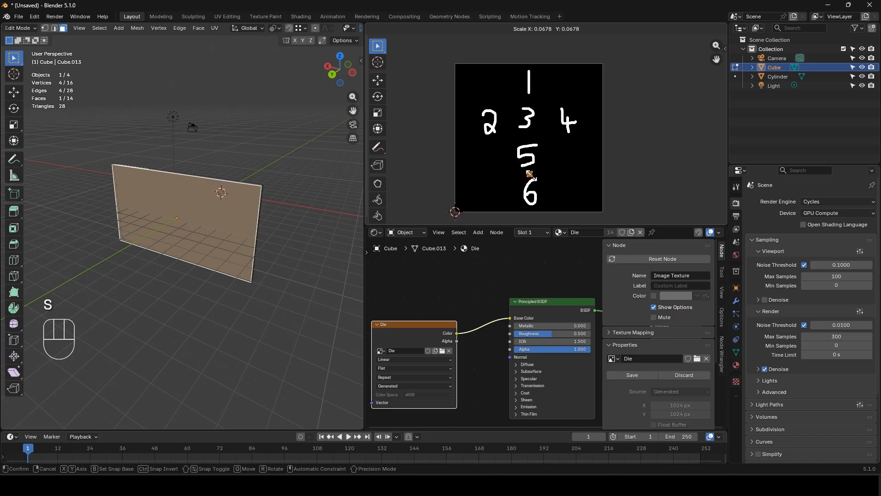
left_click(530, 175)
key("g")
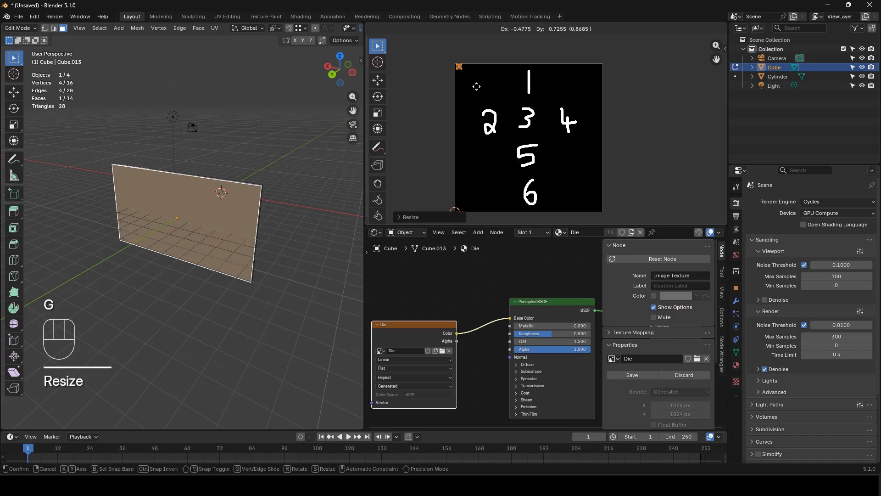
left_click(476, 87)
- Move all the panel's UVs down over the 3 and 5, and scale them up by about 1.69
middle_click_drag(220, 236, 72, 227)
left_click(224, 233)
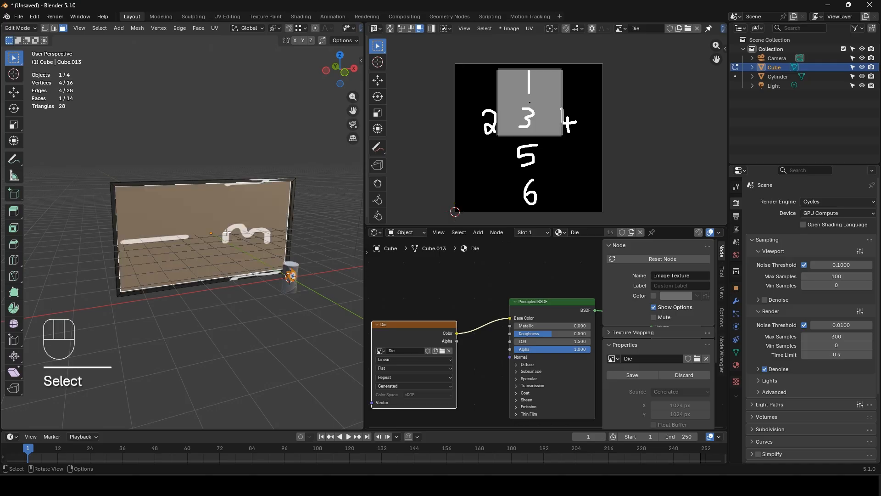
key("a")
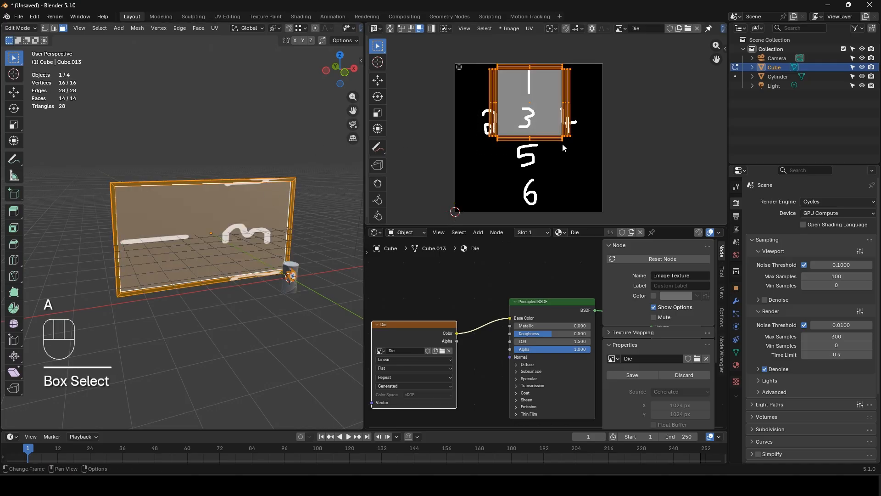
key("g")
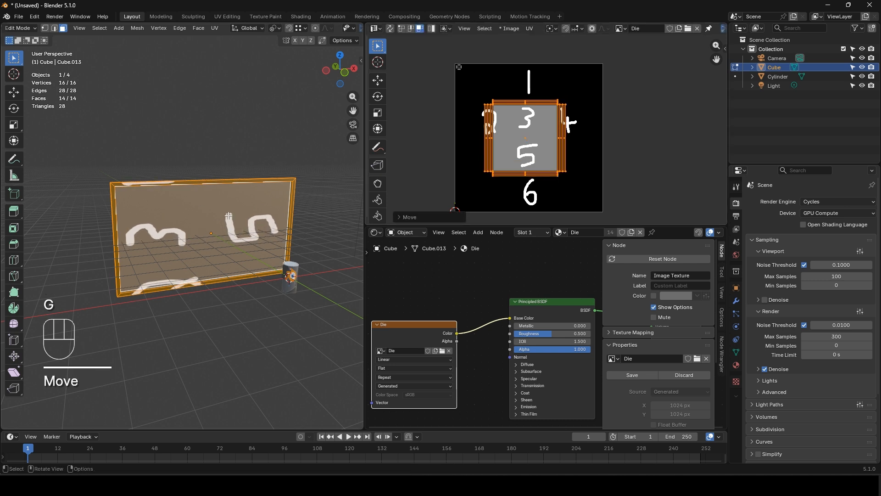
key("g")
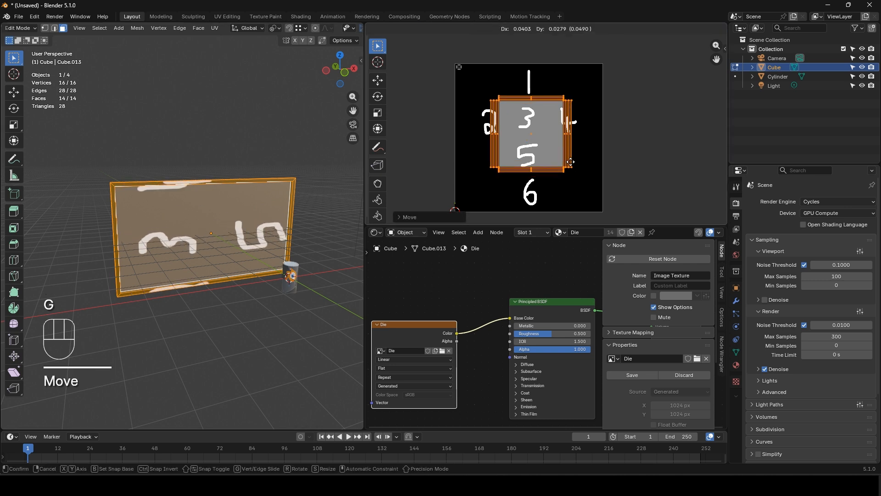
key("s")
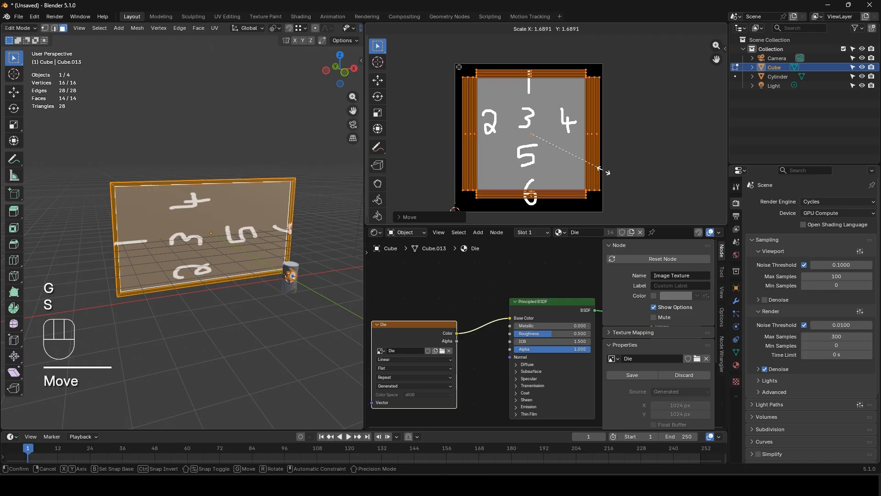
left_click(602, 169)
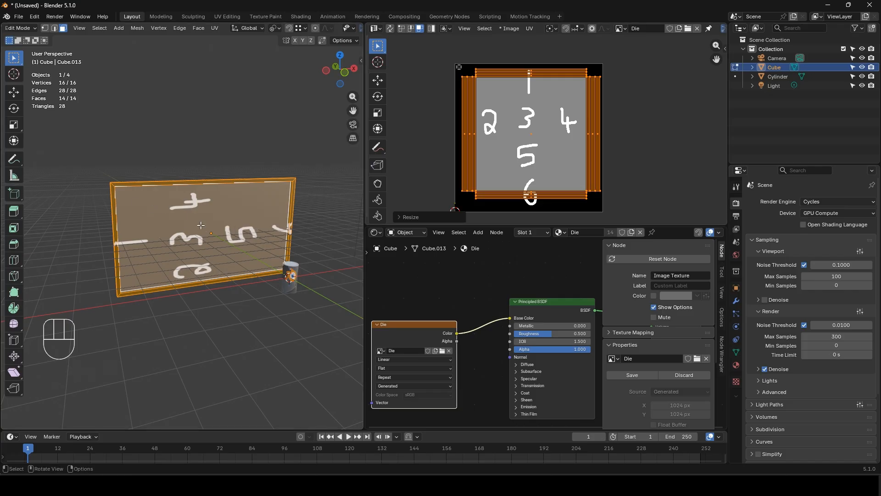
- Unwrap all the panel's faces with Smart UV Project, using a 66° angle limit and zero island margin
key("u")
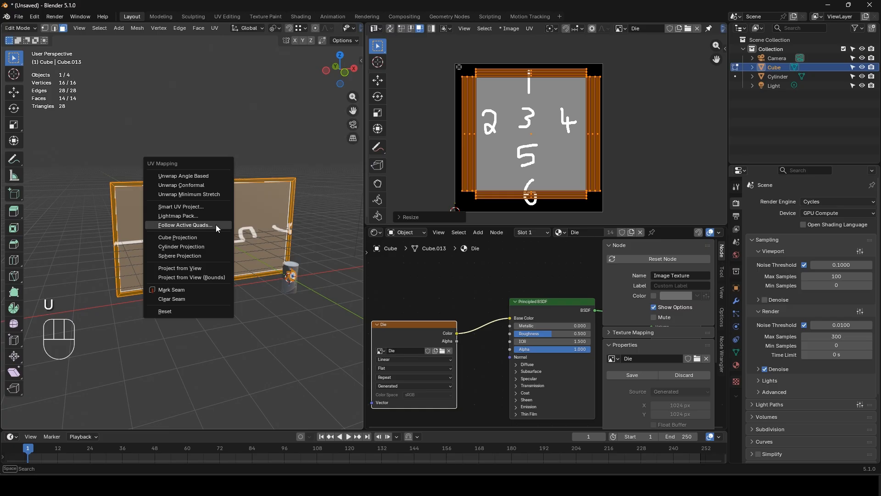
key("a")
key("a")
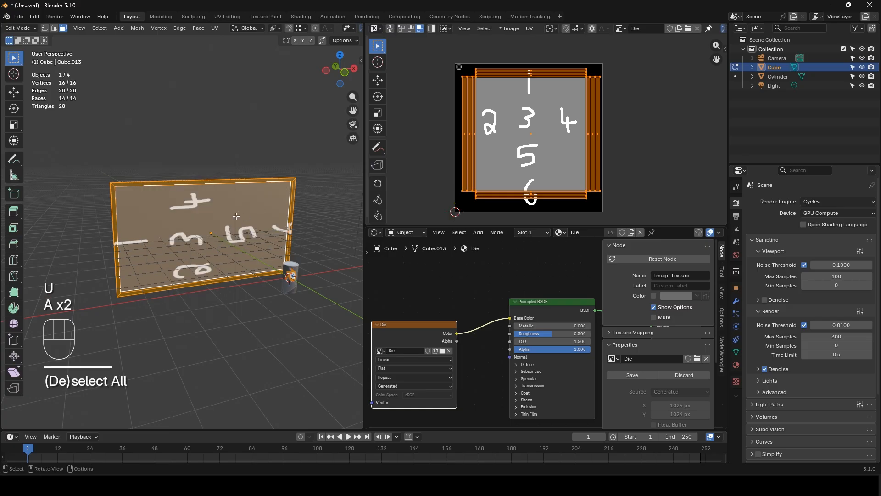
mouse_move(247, 216)
middle_mouse_down()
mouse_move(280, 220)
mouse_move(250, 223)
middle_mouse_up()
key("u")
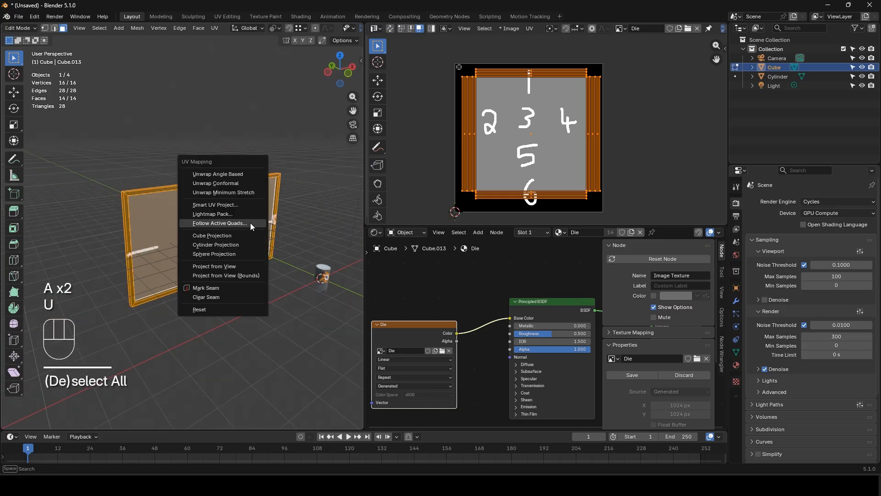
left_click(224, 204)
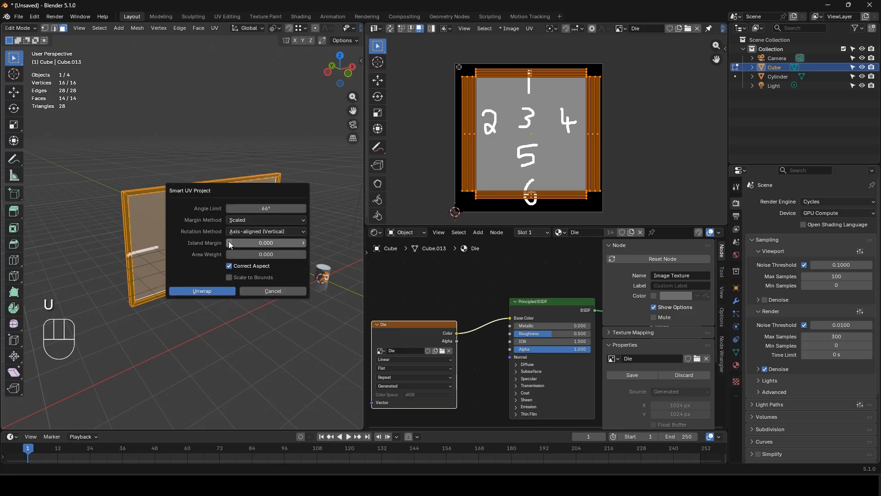
left_click(211, 290)
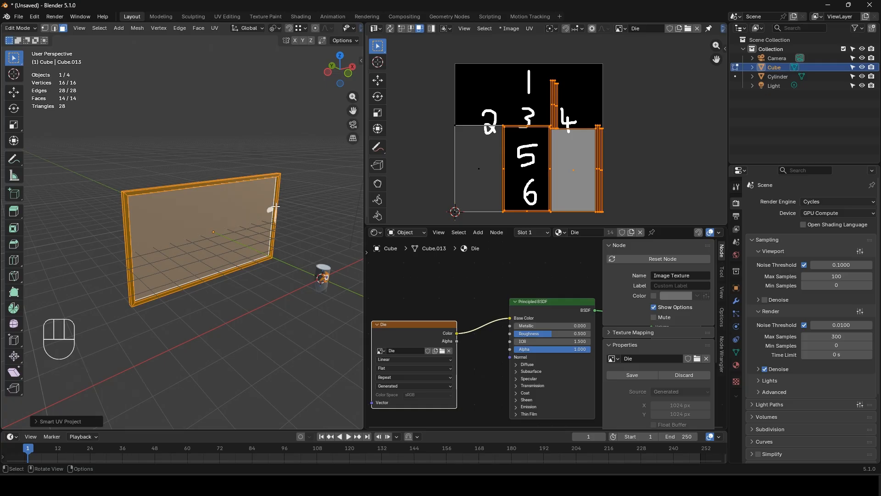
- Compare the panel's front and back face UVs, and move the recessed front face's UV rectangle over the back face's area below the 2
left_click(209, 235)
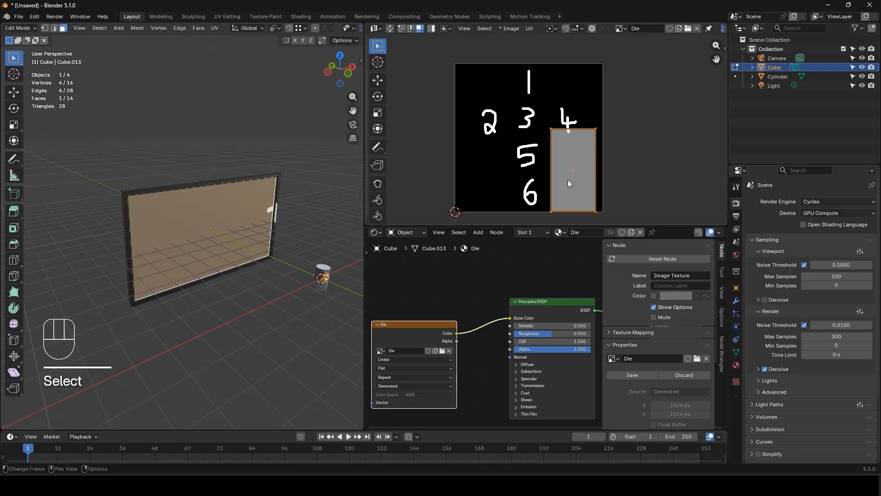
middle_click_drag(150, 251, 202, 231)
left_click(202, 230)
middle_click_drag(286, 230, 239, 239)
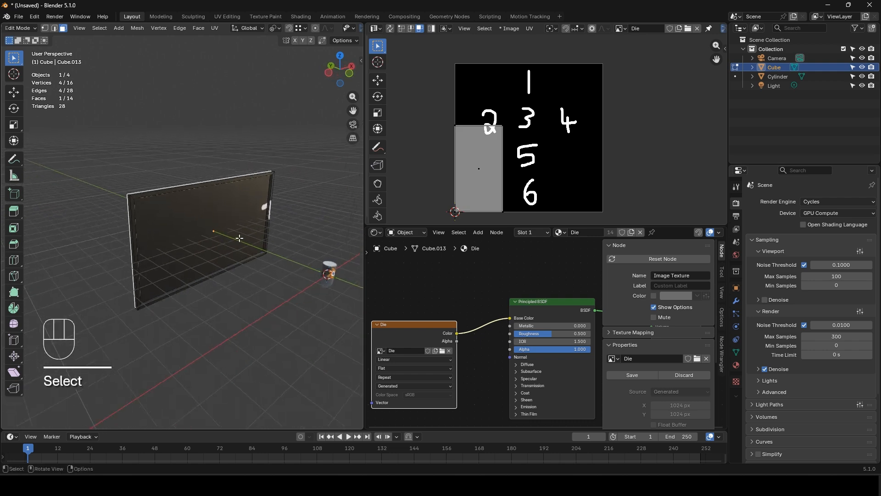
left_click(240, 238)
key("g")
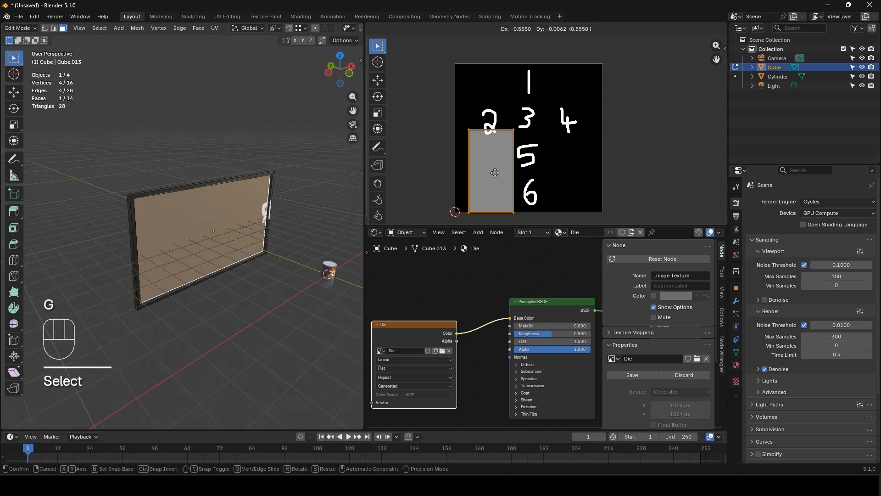
left_click(483, 170)
middle_click_drag(294, 229, 197, 226)
left_click(206, 221)
left_click(212, 225)
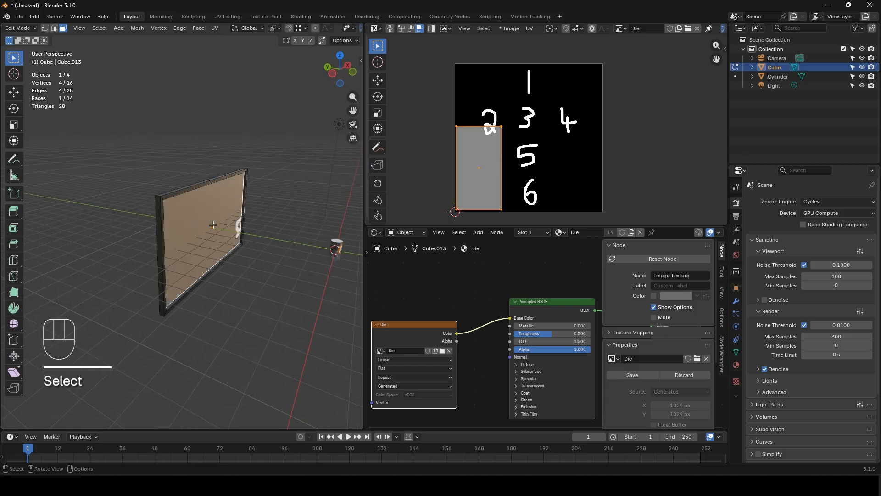
- Select the frame's front and inner face loops in turn to examine which UV strips each one occupies
scroll(258, 225, "up", 2)
middle_click_drag(270, 227, 191, 224)
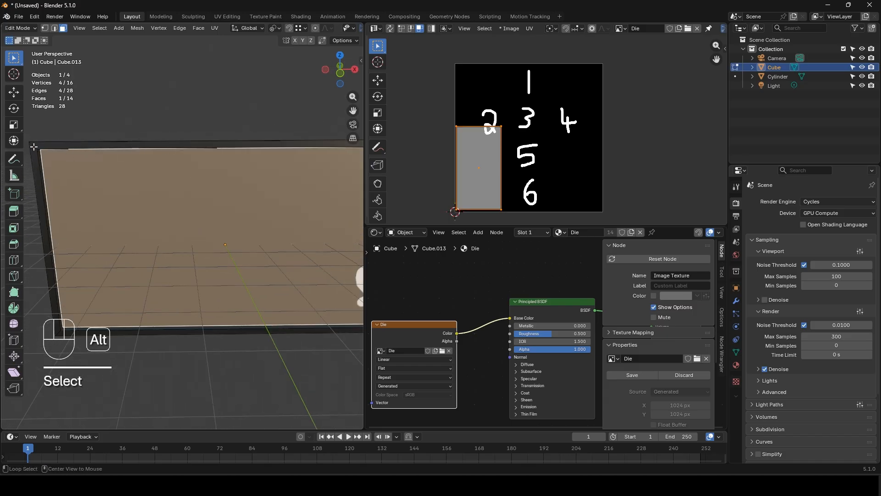
left_click(33, 147, "alt")
middle_click_drag(84, 226, 68, 279)
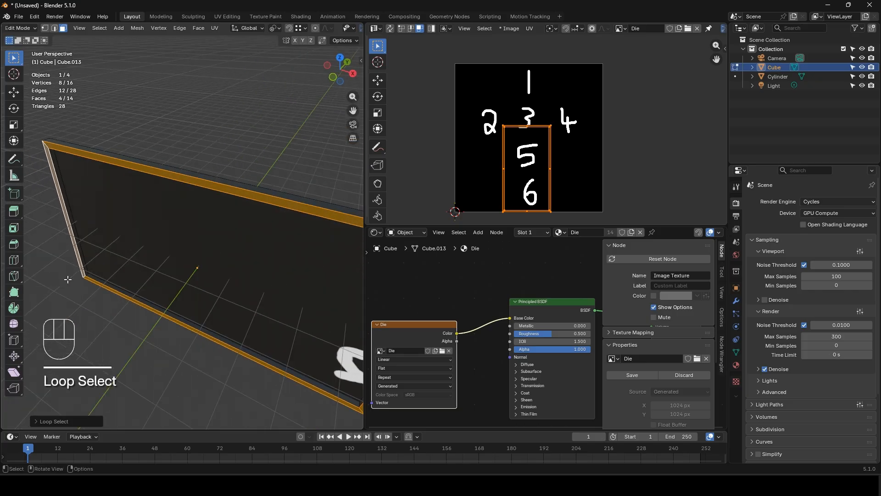
left_click(86, 274, "alt")
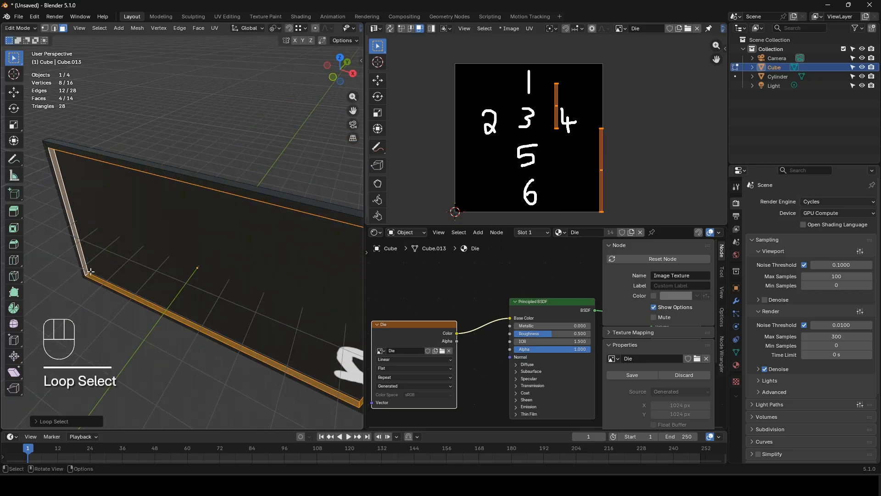
middle_click_drag(179, 248, 184, 195)
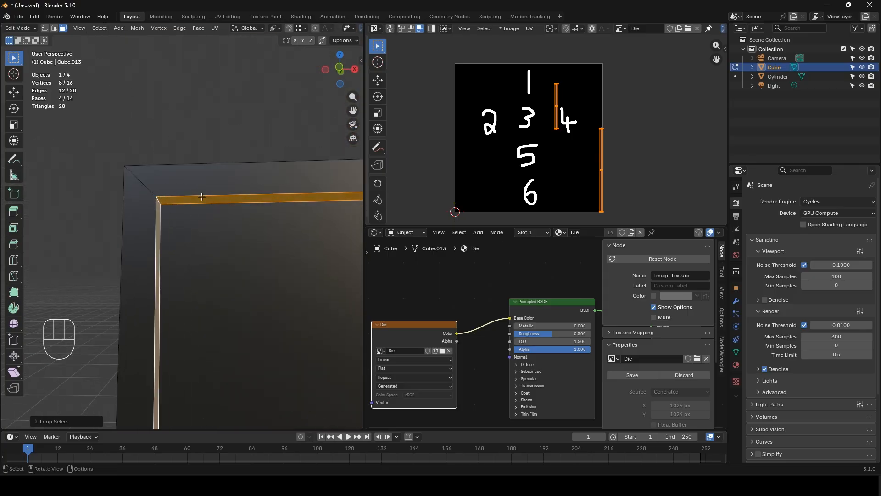
left_click(152, 188, "alt+shift")
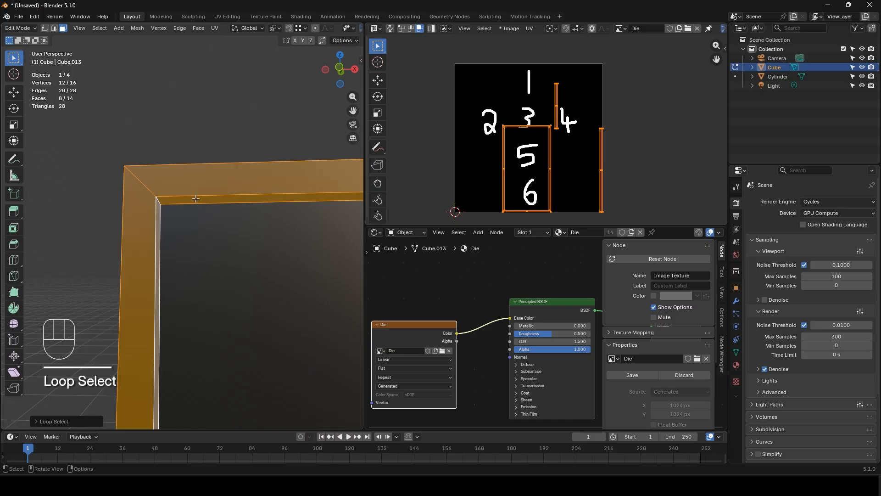
left_click(153, 188, "alt+shift")
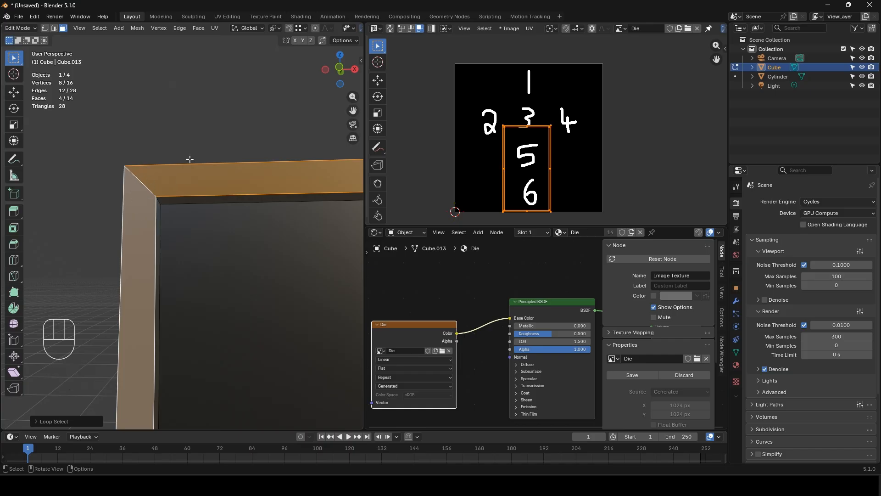
- In the Texture Paint workspace, set the brush colour to white and paint a dot on the panel frame's upper-left corner
left_click(261, 16)
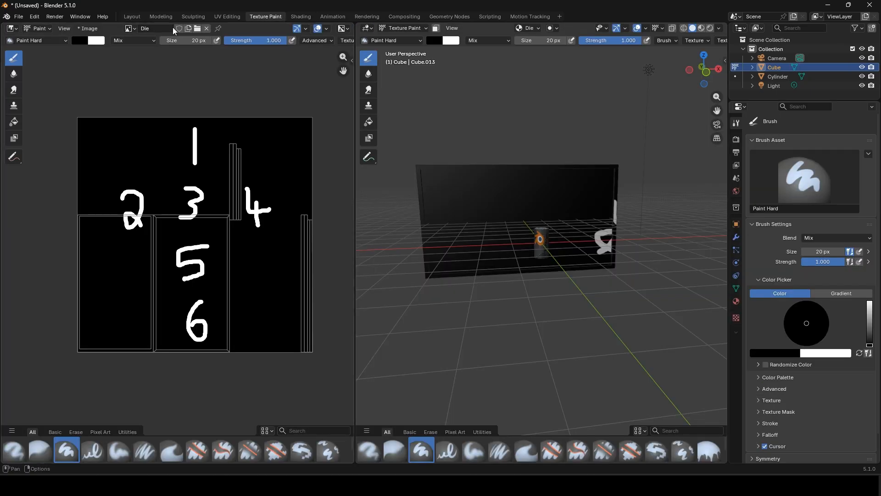
scroll(437, 180, "up", 5)
scroll(397, 153, "up", 2)
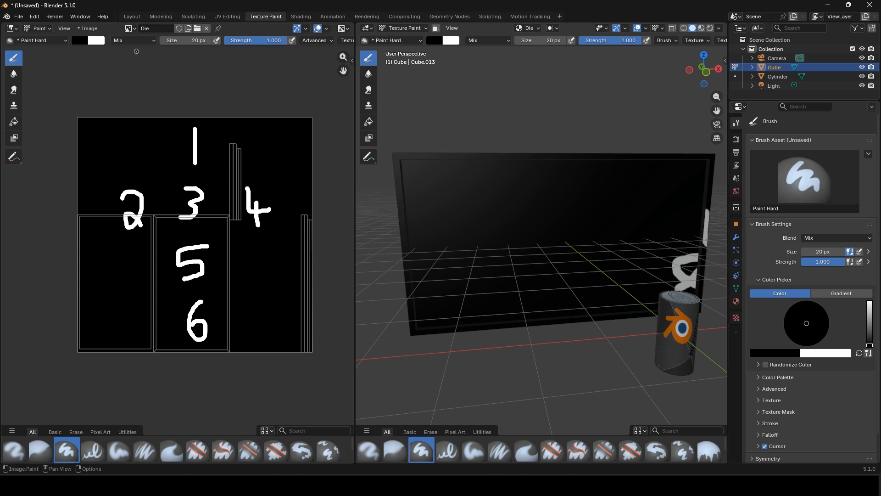
left_click(78, 41)
left_click(159, 51)
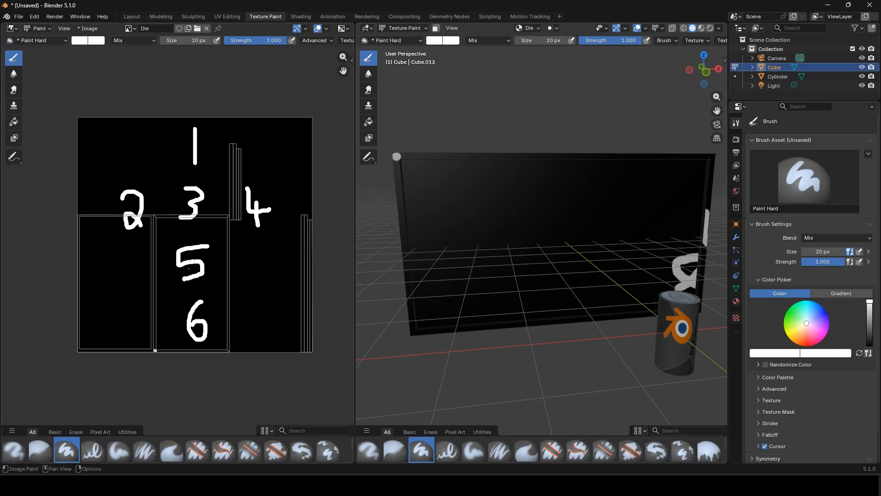
- Paint a white dot on the frame's lower corner and examine where its pieces land across the Die image's UV islands
scroll(167, 378, "up", 3)
middle_click_drag(167, 378, 202, 229)
scroll(183, 287, "up", 3)
mouse_move(700, 243)
middle_mouse_down()
mouse_move(616, 271)
mouse_move(583, 249)
mouse_move(571, 254)
middle_mouse_up()
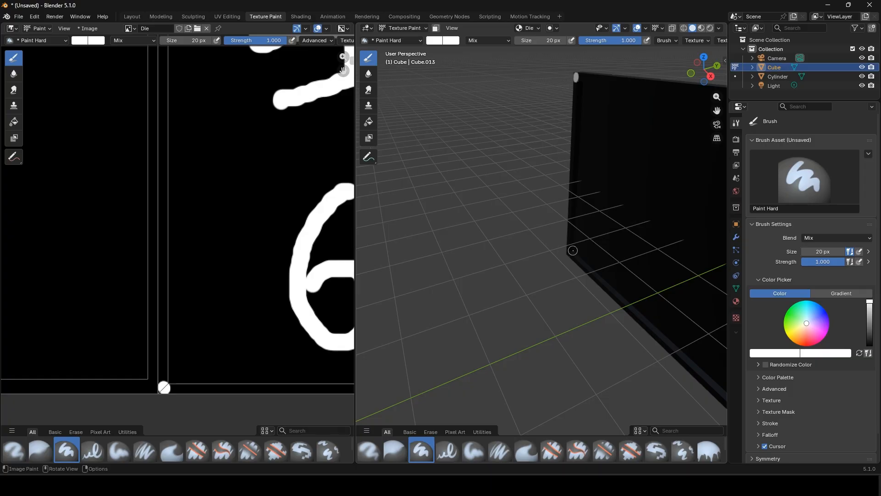
left_click(573, 250)
scroll(178, 333, "down", 5)
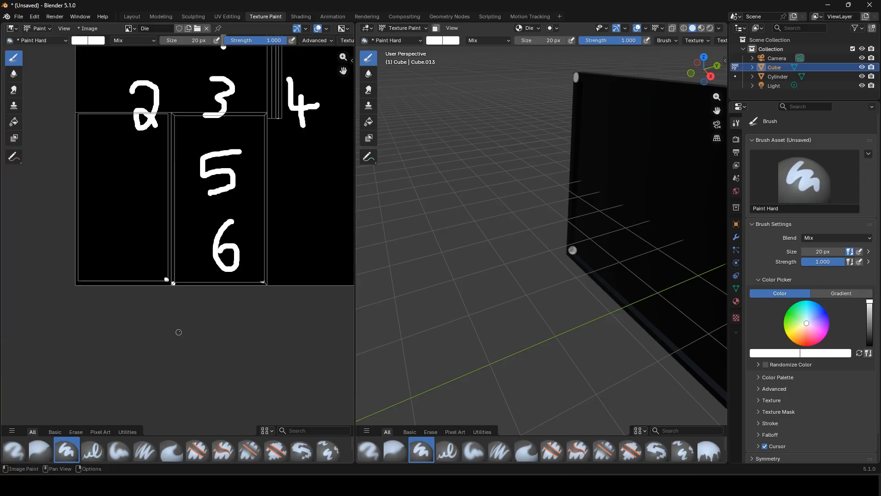
middle_click_drag(264, 196, 137, 291)
scroll(251, 202, "up", 1)
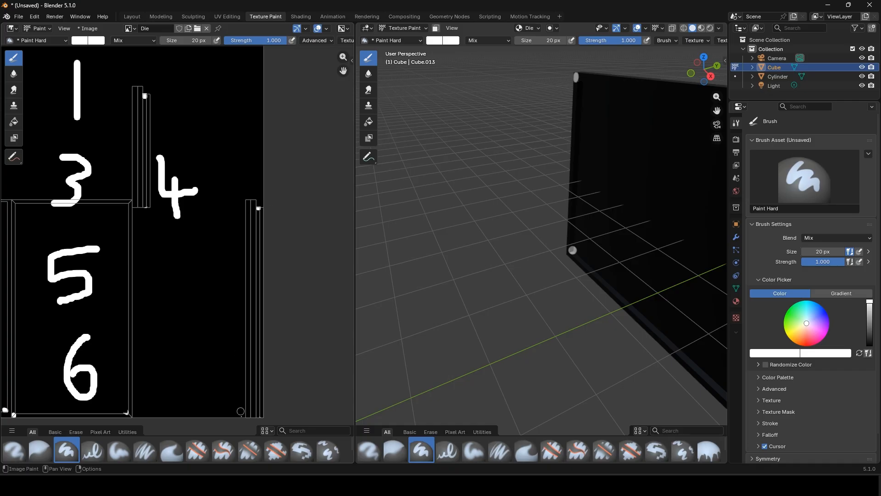
- Return to the Layout workspace and examine the painted white dots on the panel's frame
scroll(551, 240, "down", 3)
middle_click_drag(551, 240, 560, 215, "shift")
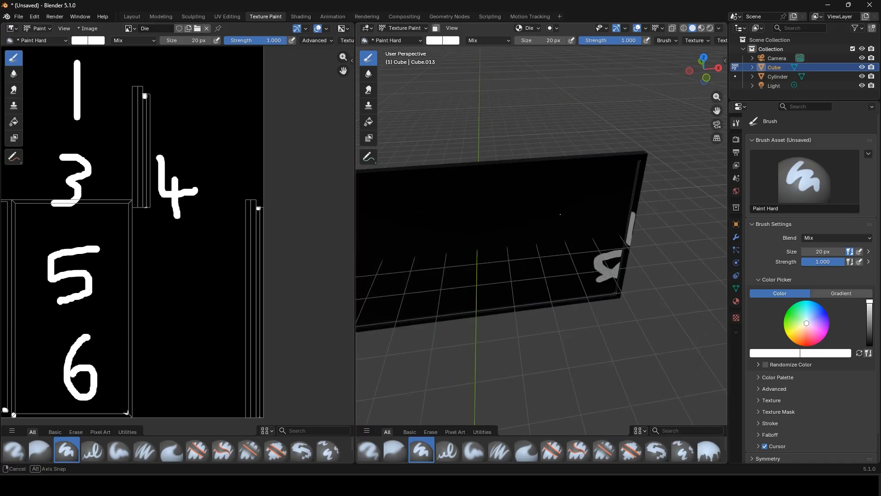
scroll(485, 278, "down", 3)
left_click(132, 16)
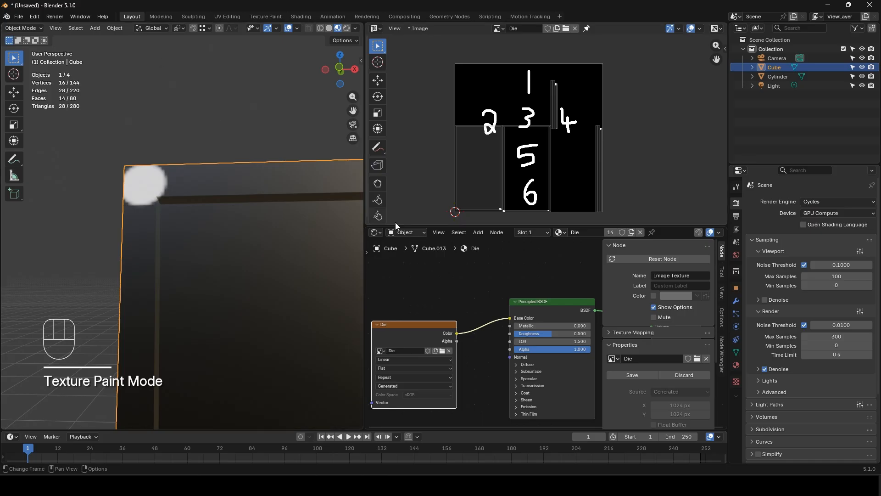
scroll(255, 247, "down", 8)
middle_click_drag(297, 263, 264, 261, "shift")
middle_click_drag(264, 261, 209, 268)
scroll(207, 267, "up", 4)
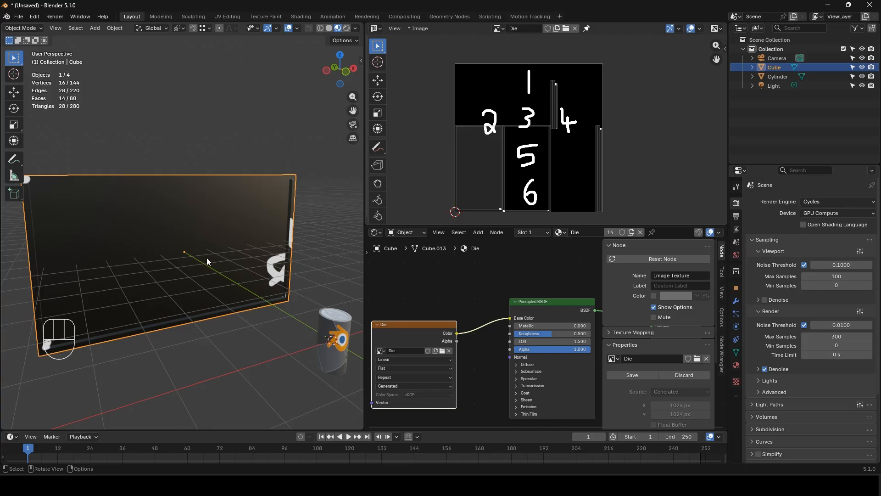
left_click(220, 251)
key("Tab")
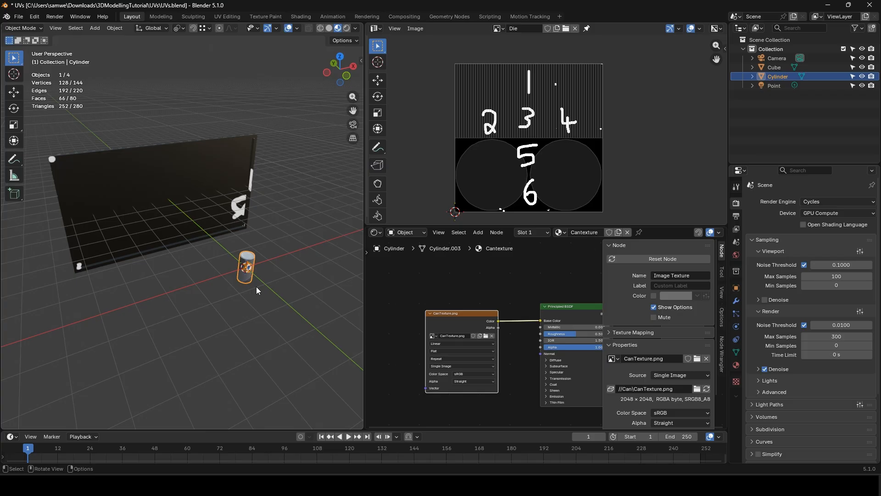
- Hide the soda can and the framed panel
middle_click_drag(249, 298, 232, 298)
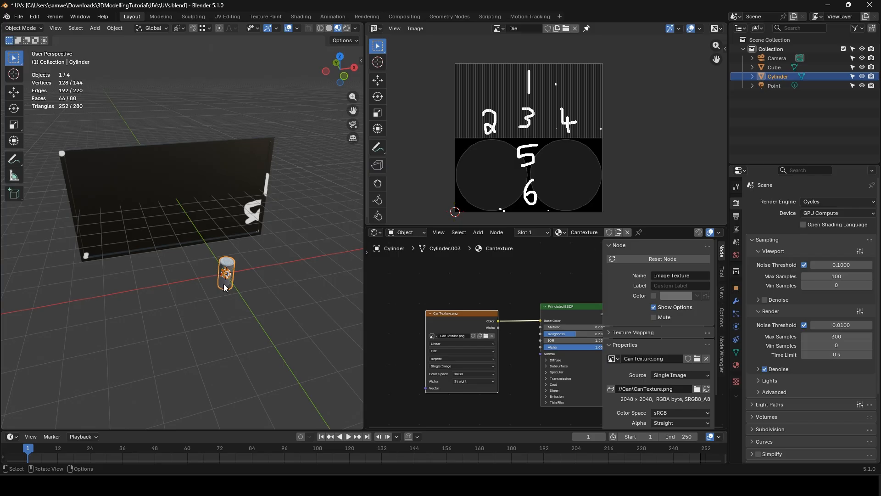
key("h")
left_click(211, 214)
key("h")
- Add a mesh cube at the world origin and rename the object 4KCube
key("shift+a")
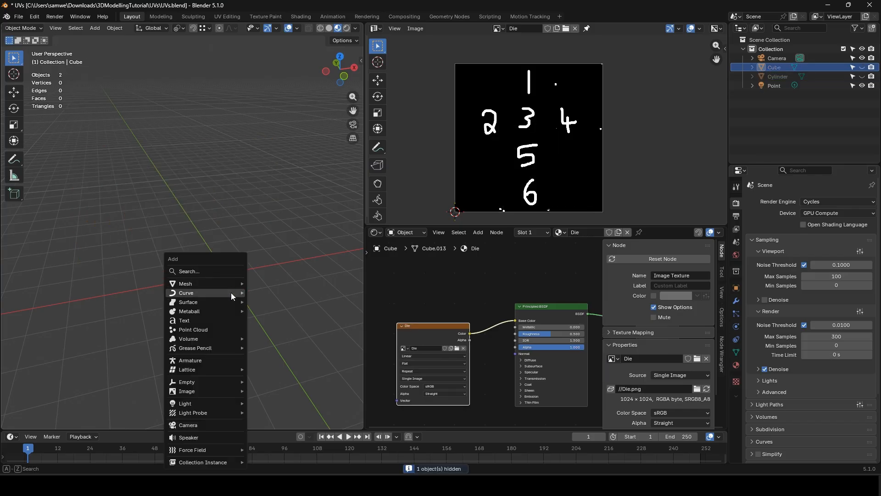
mouse_move(227, 283)
left_click(271, 118)
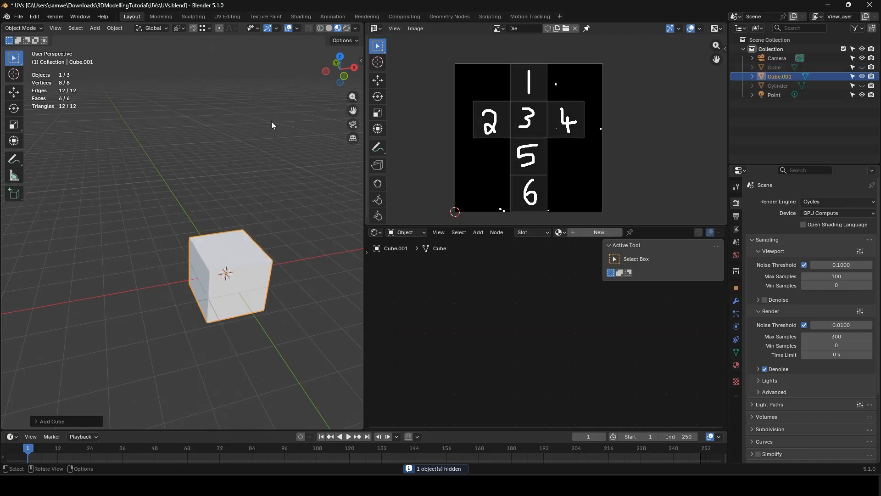
double_click(787, 74)
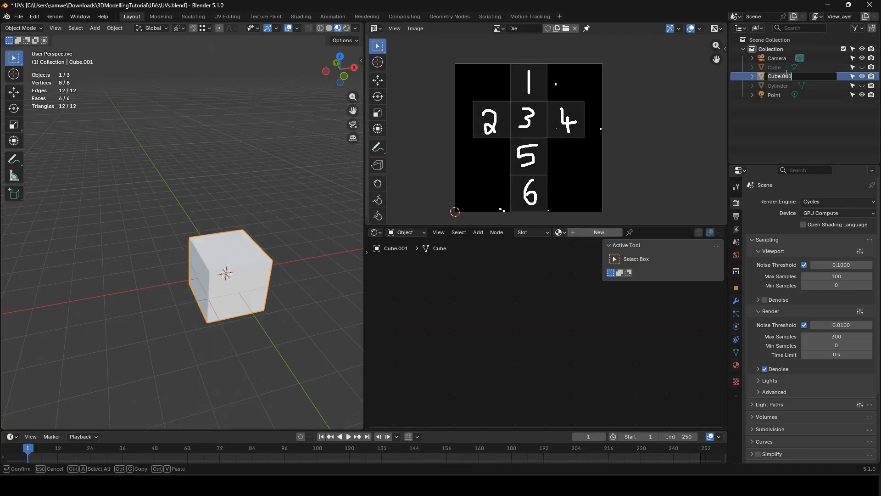
type("4KCube")
key("Return")
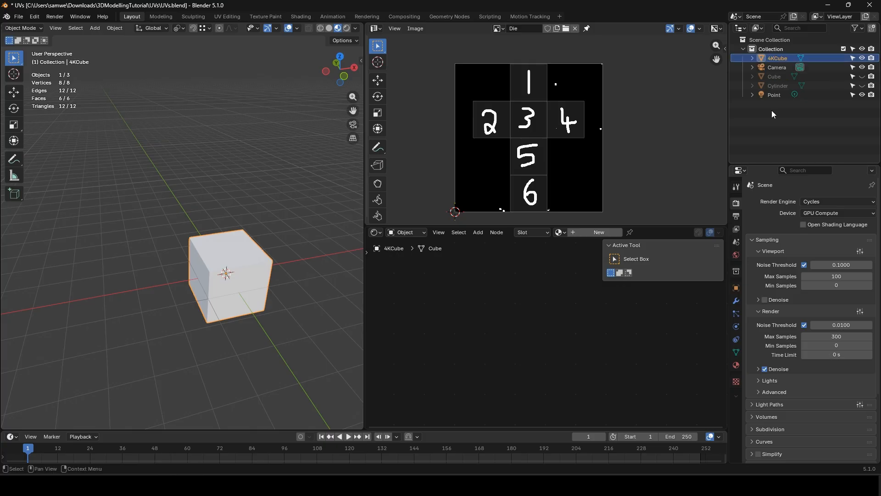
- Create a new material on the cube and name it 4KCube
left_click(595, 233)
double_click(595, 233)
type("4KCube")
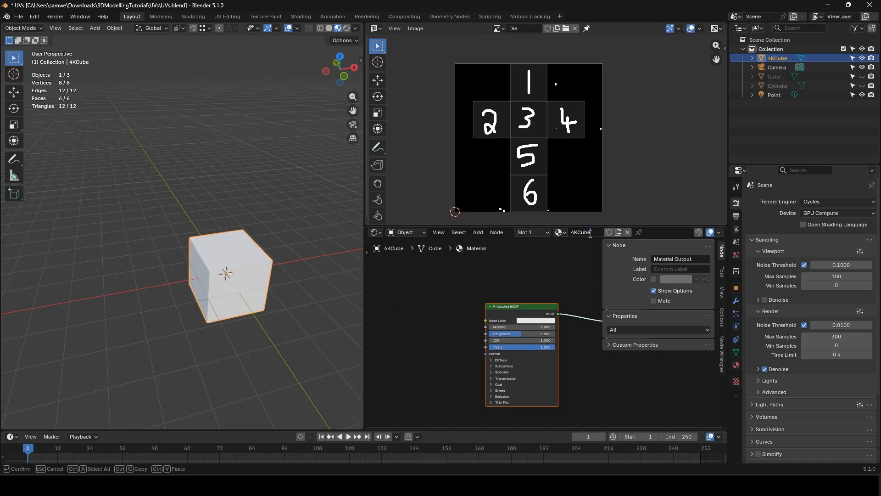
key("Return")
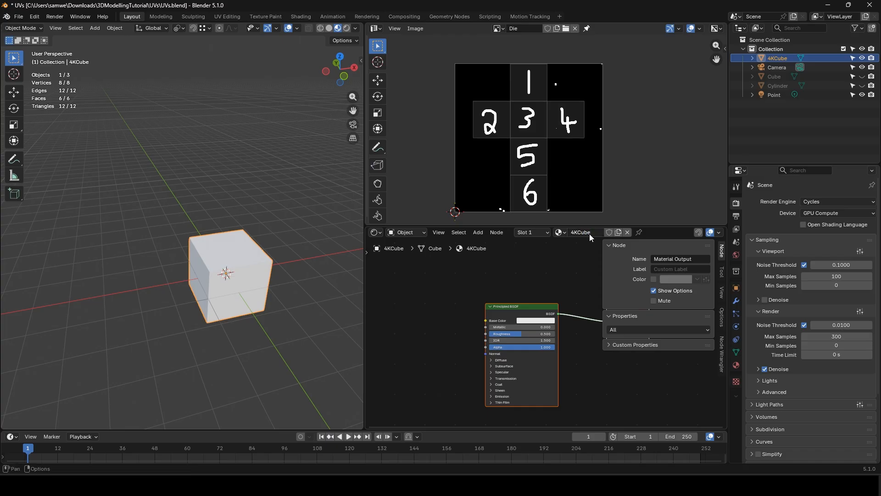
- Add an Image Texture node to the 4KCube material and connect its Color output to the Principled BSDF's Base Color
key("Home")
key("shift+a")
type("image")
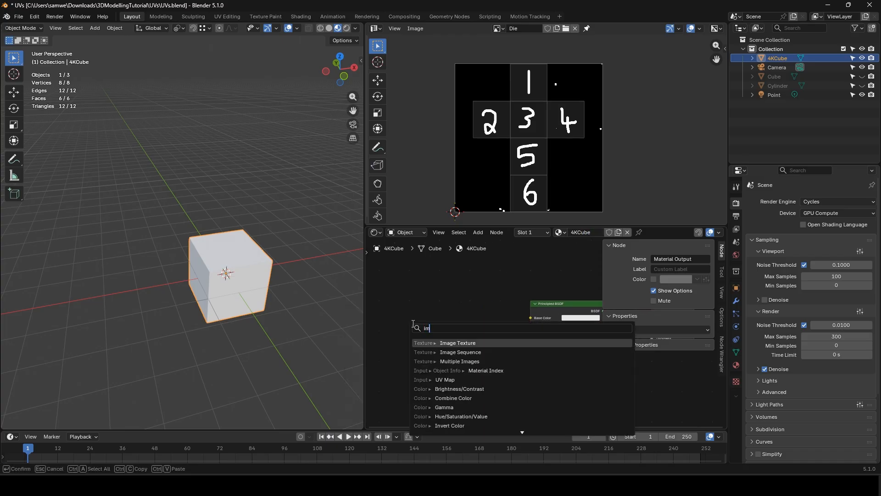
key("Return")
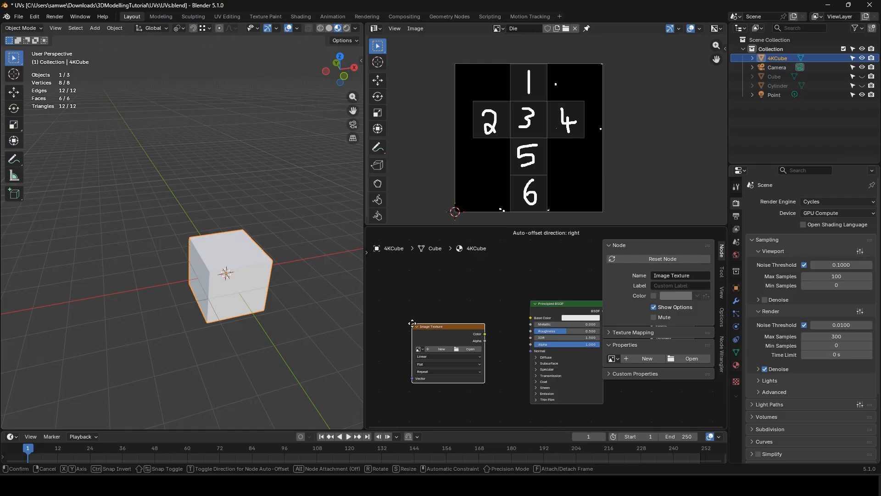
left_click(376, 322)
left_click_drag(448, 323, 532, 318)
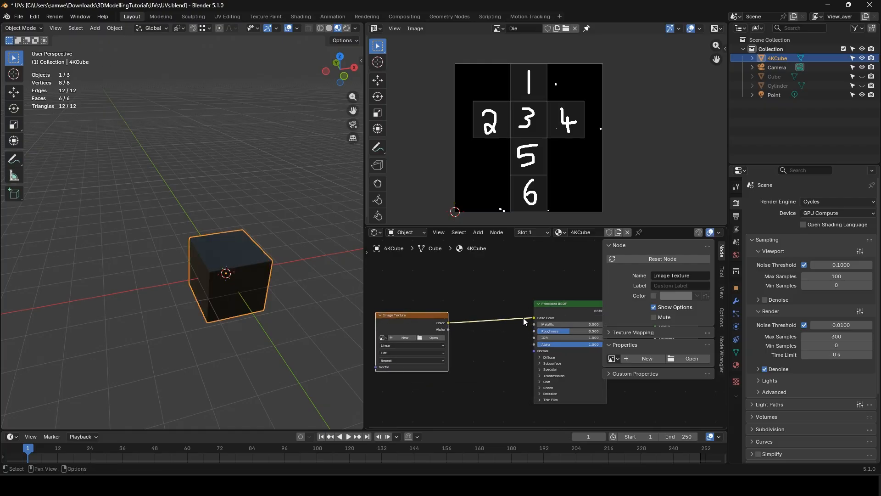
- Create a new 4096 × 4096 px UV Grid image named 4KUVGrid in the Image Texture node and shift the node slightly up
left_click(397, 338)
type("4")
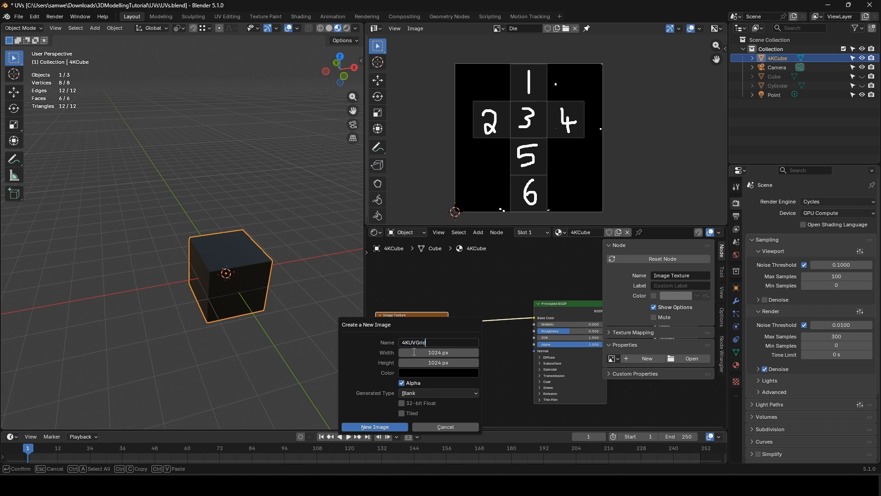
type("KUVGrid")
left_click(427, 354)
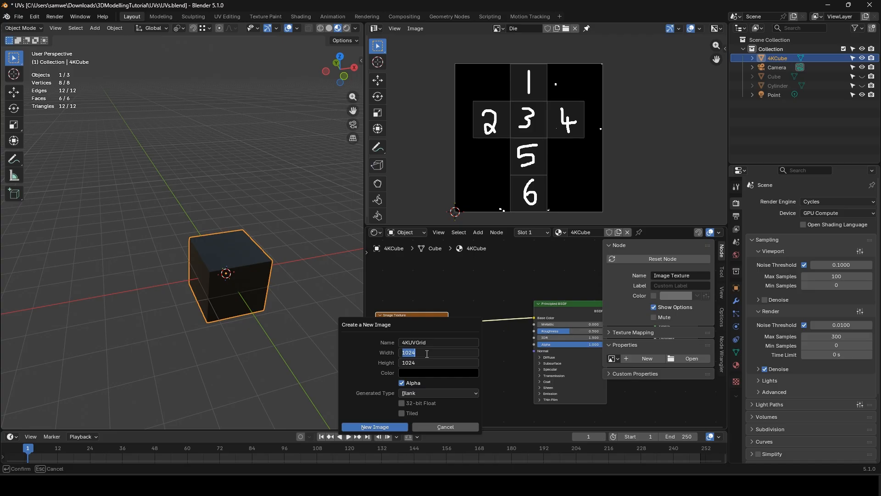
type("4096")
key("Return")
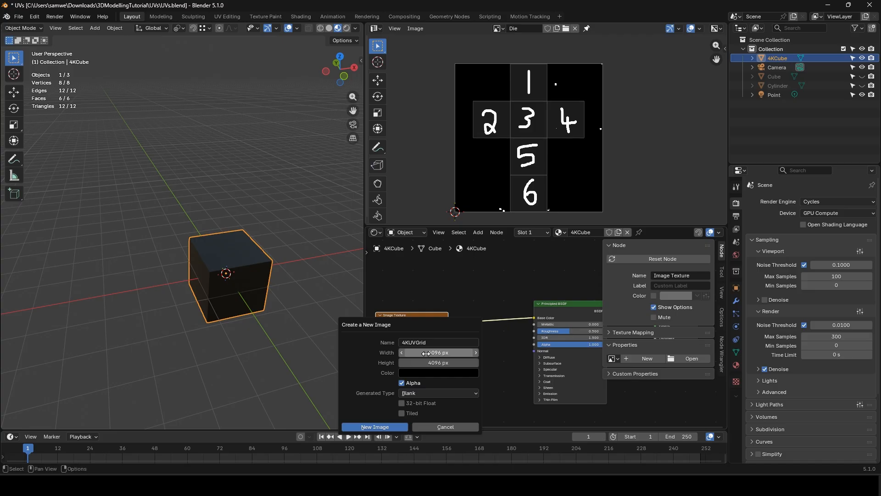
left_click(428, 394)
left_click(421, 413)
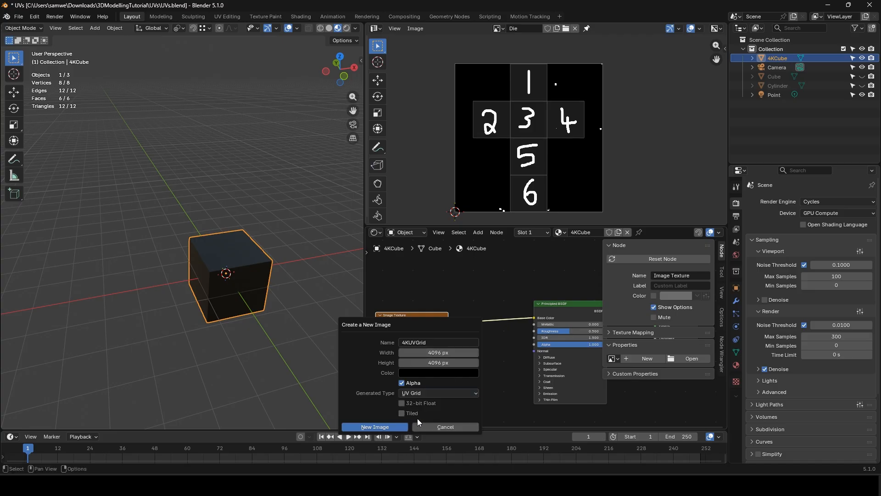
left_click(387, 429)
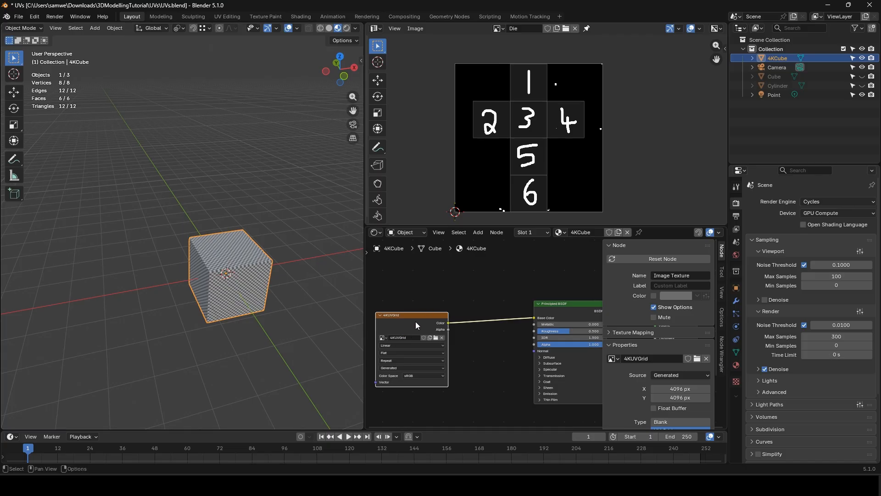
left_click_drag(415, 321, 417, 307)
- Examine the UV grid pattern on the 4K cube's faces from close up and from several angles
middle_click_drag(244, 306, 262, 283)
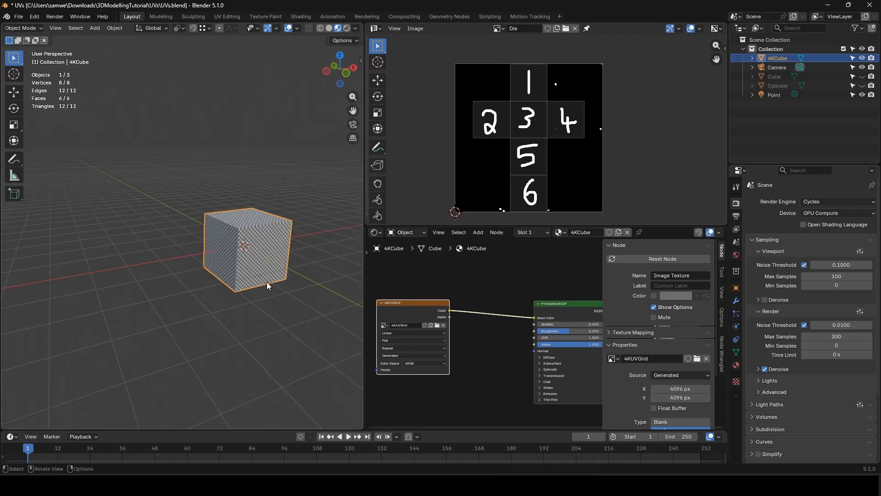
scroll(266, 282, "up", 5)
scroll(271, 280, "up", 2)
scroll(277, 277, "down", 6)
middle_click_drag(253, 214, 199, 230)
scroll(214, 224, "up", 4)
scroll(214, 225, "down", 7)
- Move the 4K cube along the global X axis, clear of the world origin
key("g")
key("x")
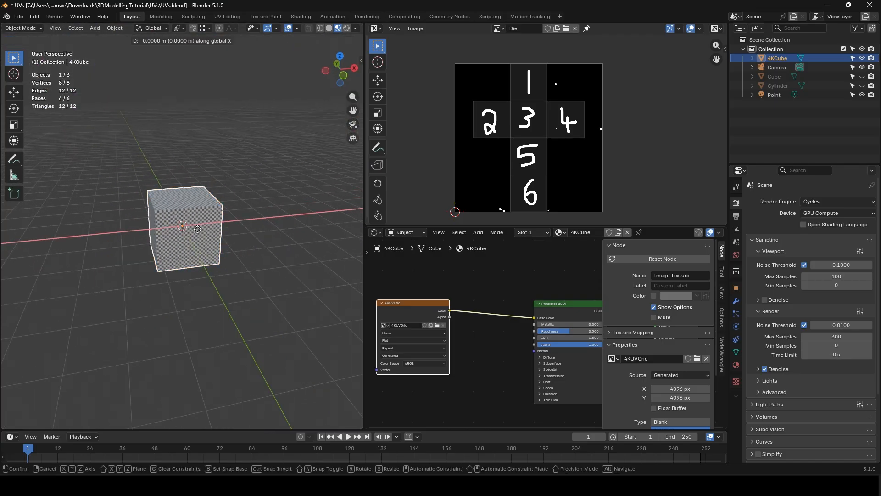
left_click(289, 224)
middle_click_drag(282, 227, 276, 227)
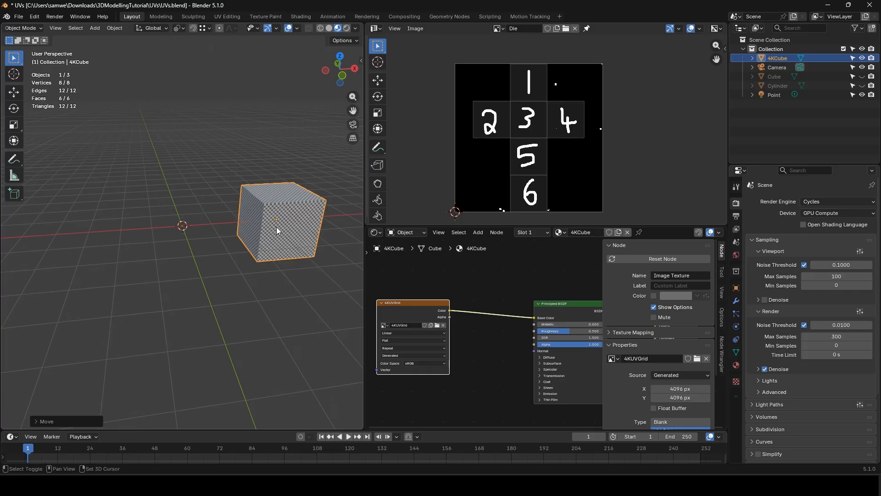
- Duplicate the 4K cube, place the copy flush against its origin-facing side, and inspect where the two cubes meet
key("shift+d")
left_click(246, 234)
key("g")
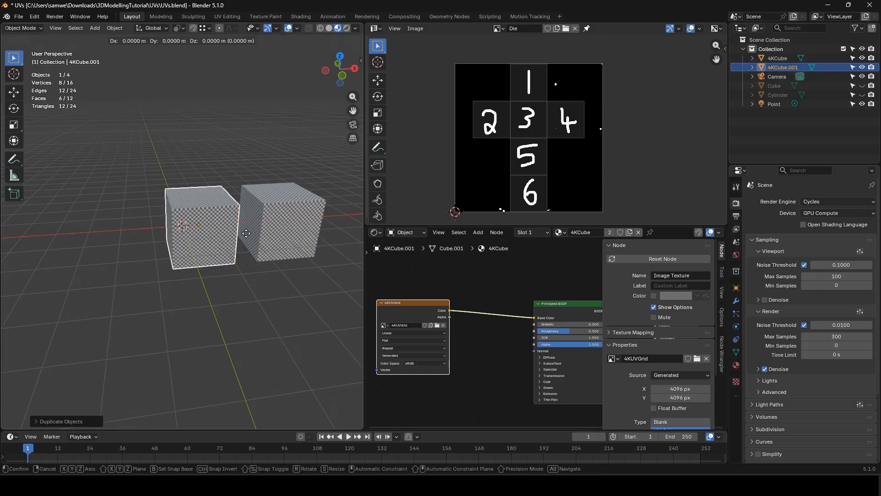
left_click(281, 229)
middle_click_drag(282, 230, 224, 240)
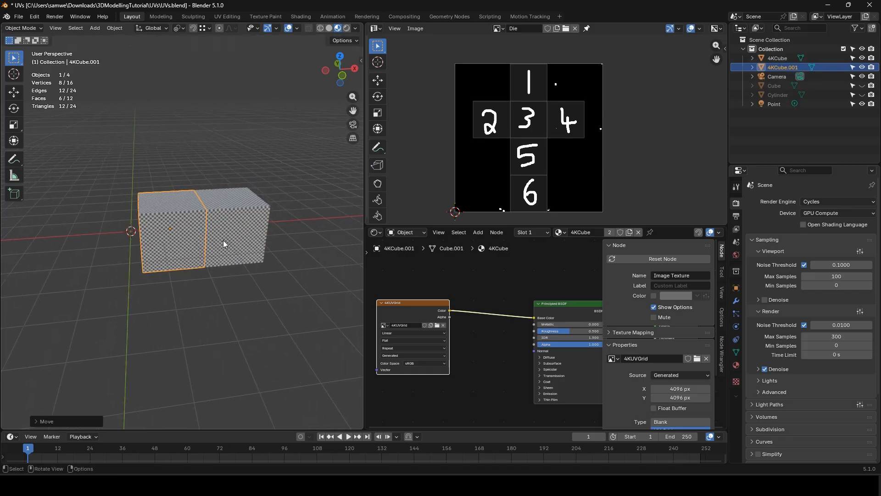
scroll(223, 241, "up", 4)
left_click(197, 145)
middle_click_drag(222, 181, 210, 173)
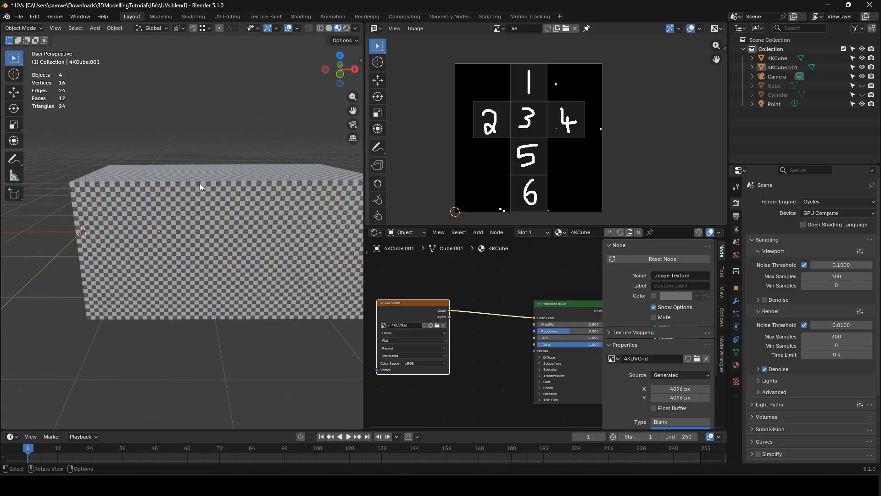
scroll(246, 240, "down", 4)
- Rename the duplicated cube 2KCube
left_click(162, 241)
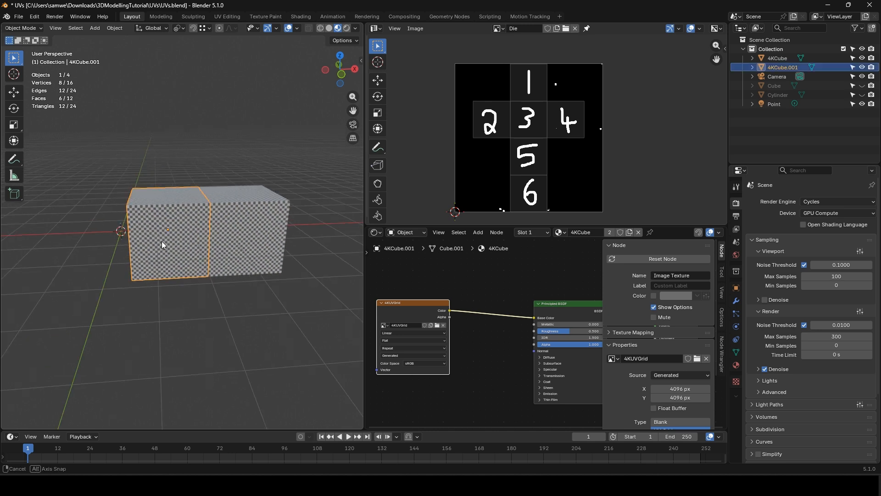
double_click(773, 70)
type("2")
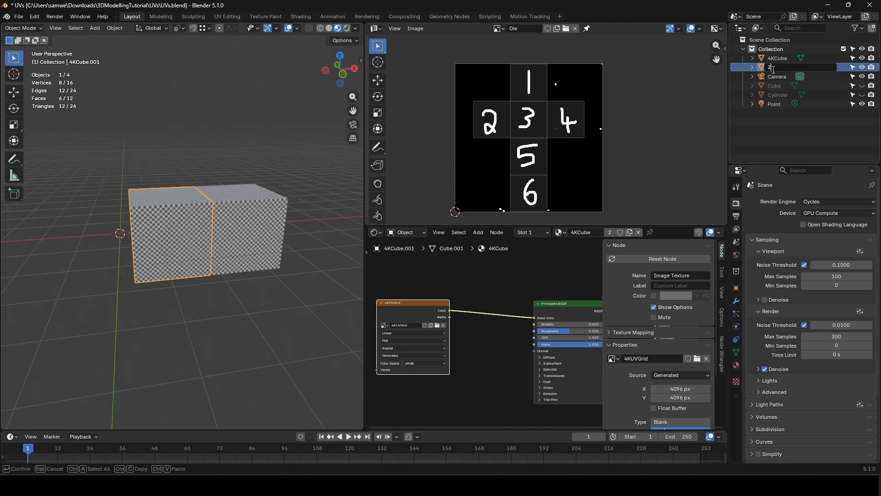
type("KCube")
key("Return")
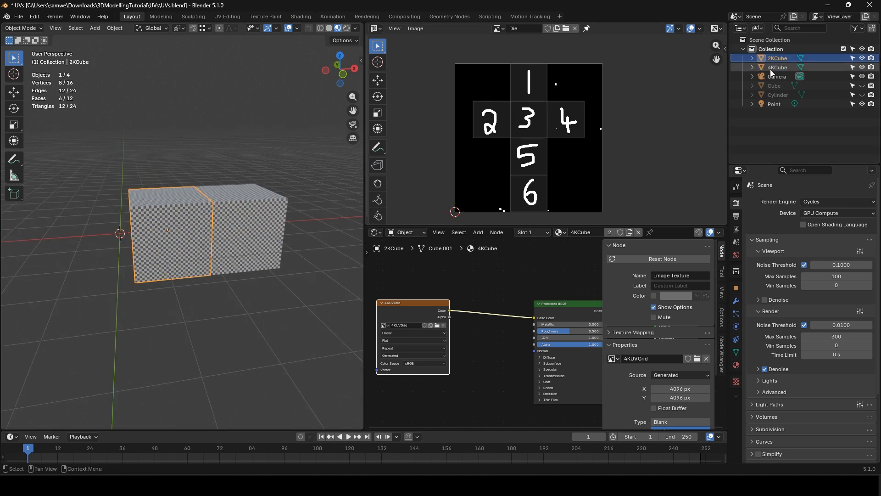
- Make the duplicated cube's material an independent copy and name it 2KCube
left_click(630, 232)
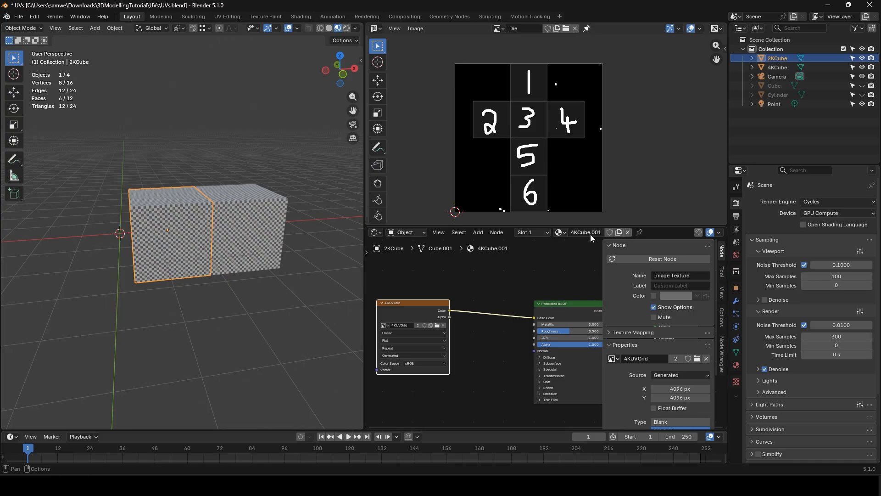
left_click(583, 233)
type("2K")
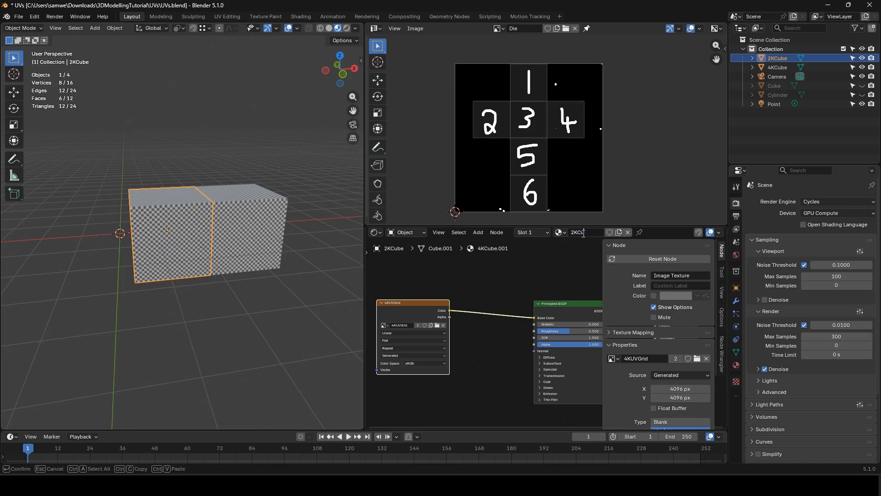
key("Return")
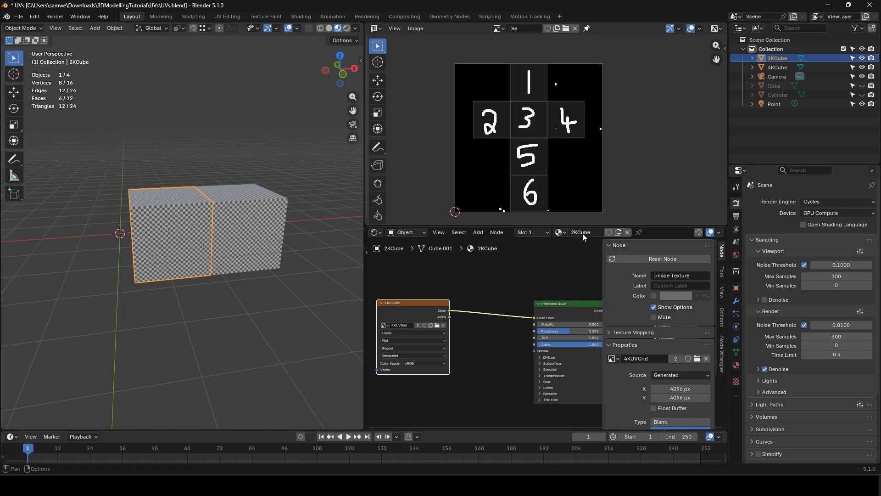
- Replace the 2KCube material's texture with a new 2048 × 2048 px UV Grid image named 2KUVGrid
left_click(430, 327)
type("2KUVGrid")
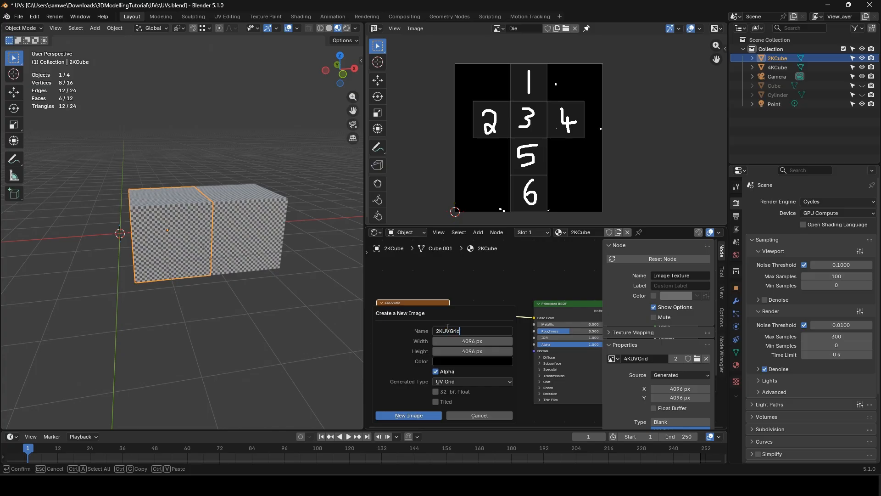
left_click_drag(465, 341, 466, 351)
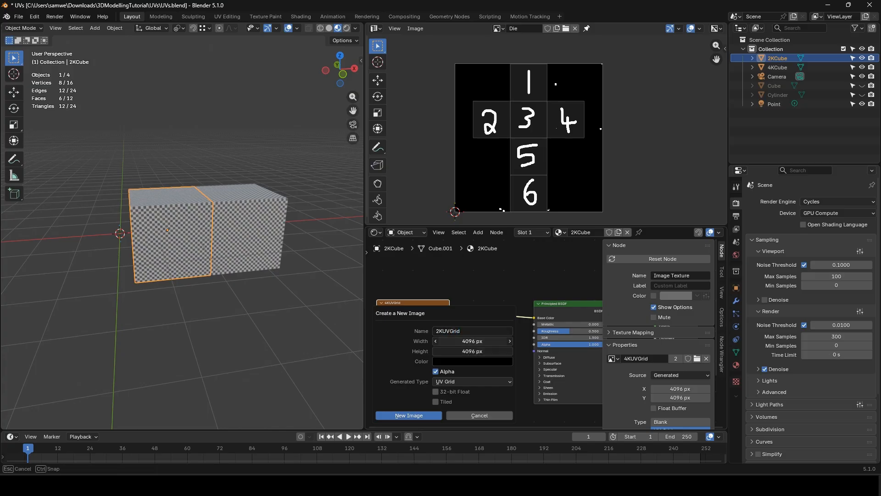
type("2048")
key("Return")
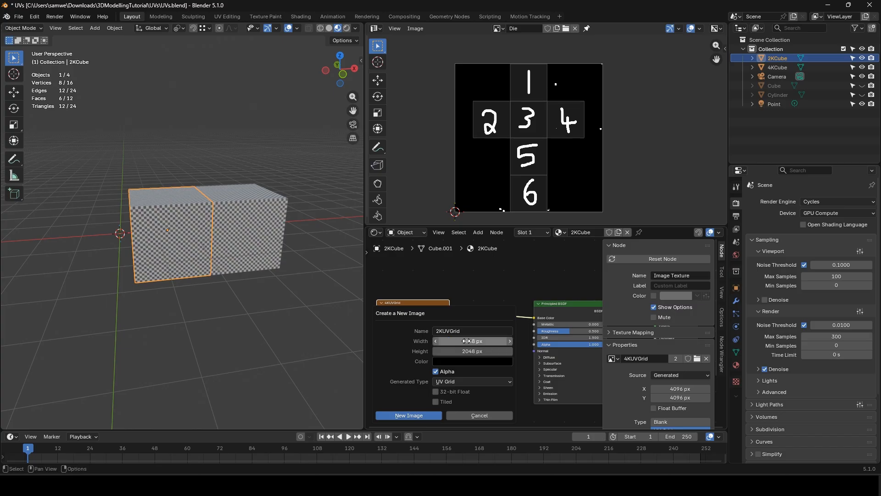
left_click(408, 415)
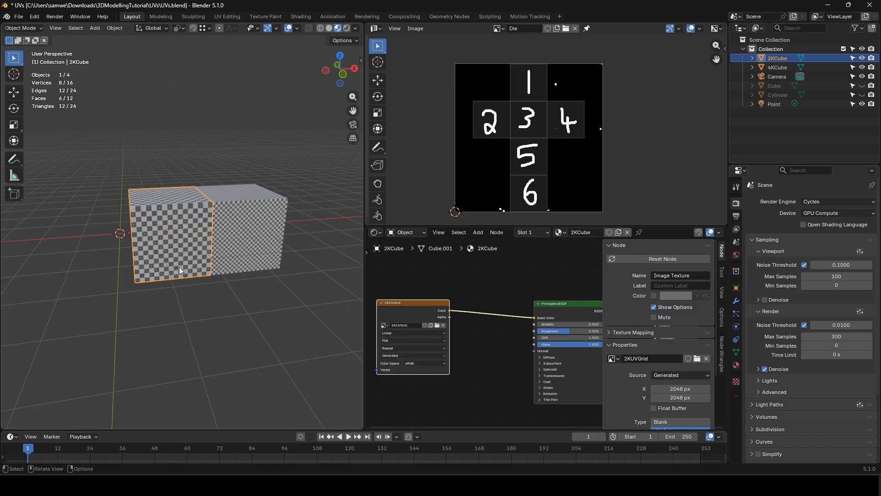
- Compare the grid square sizes on the 2K and 4K cubes up close and from farther away
left_click(193, 301)
scroll(195, 252, "up", 4)
mouse_move(194, 252)
middle_mouse_down()
mouse_move(176, 257)
mouse_move(211, 251)
middle_mouse_up()
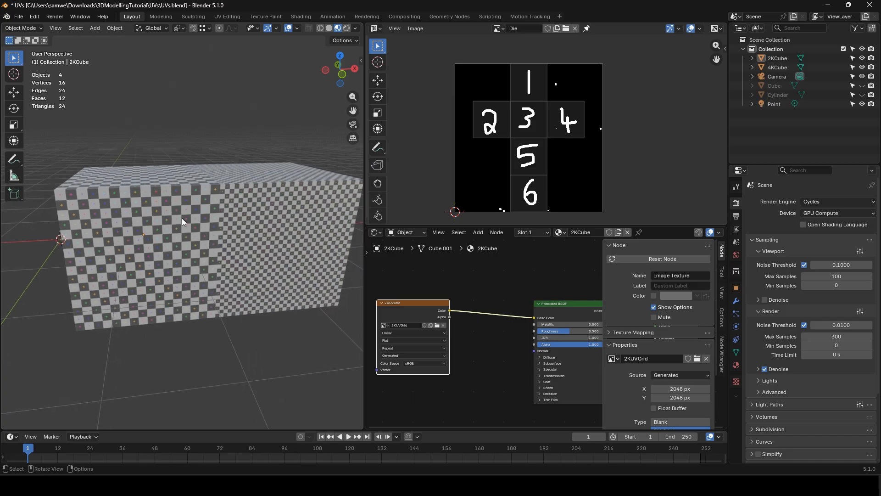
scroll(177, 215, "up", 3)
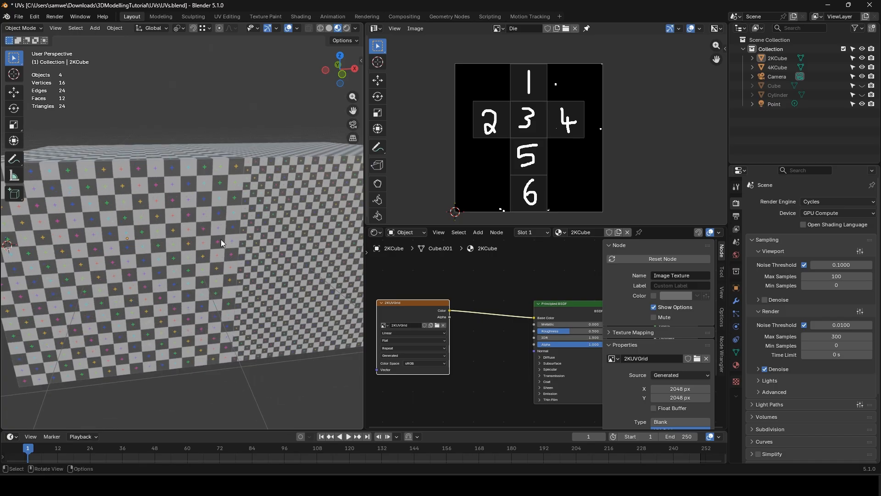
scroll(222, 238, "down", 3)
middle_click_drag(189, 251, 207, 253)
scroll(207, 253, "down", 2)
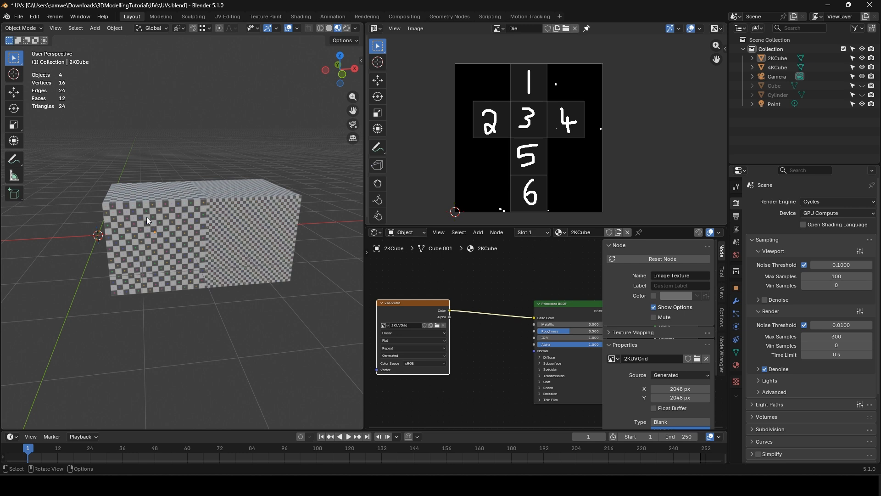
- Duplicate the 2K cube along the X axis and place the copy flush against its free side
middle_click_drag(147, 216, 208, 259)
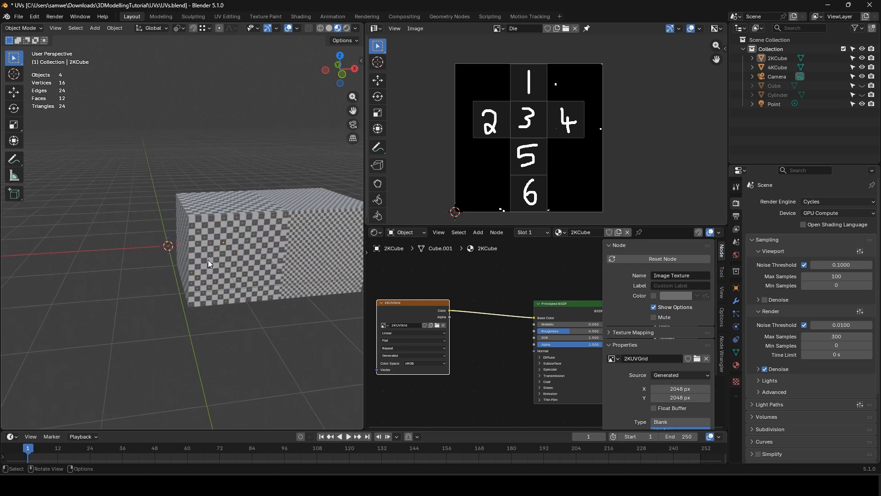
left_click(219, 253)
key("shift+d")
key("x")
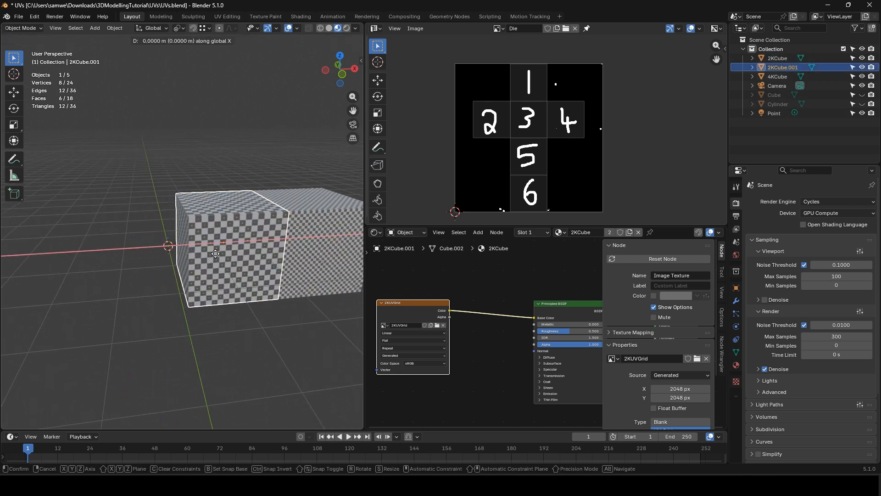
left_click(112, 255)
key("g")
key("x")
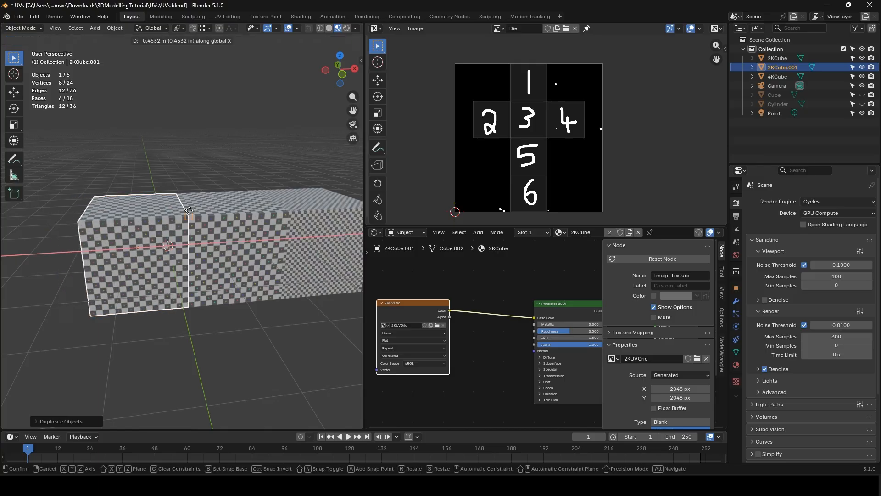
left_click(193, 258)
- Rename the newly duplicated third cube 1KCube
double_click(781, 67)
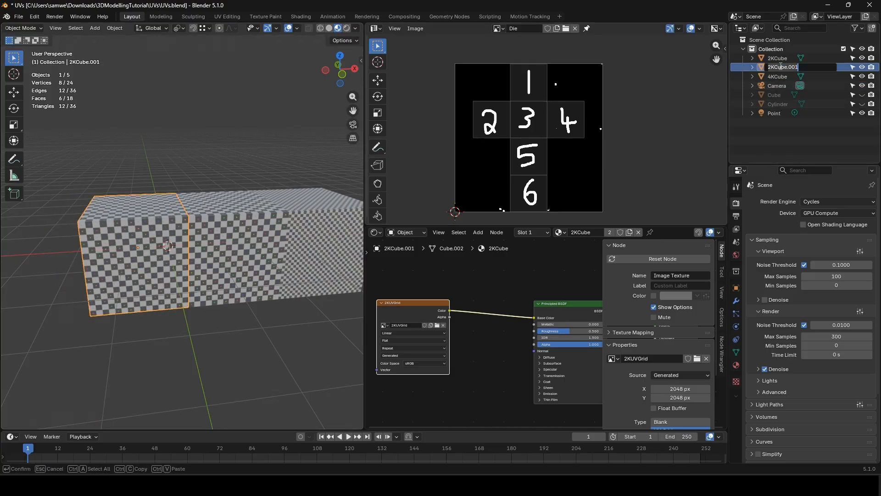
type("1KCube")
key("Return")
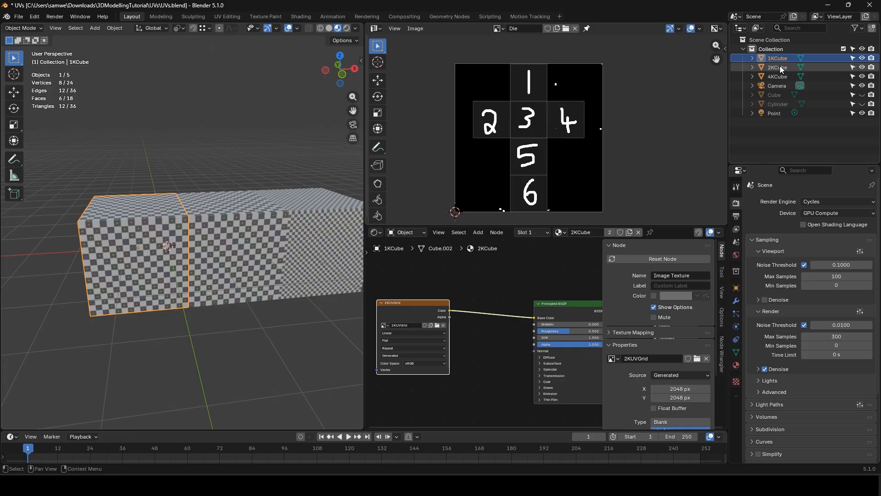
- Make the 1K cube's material an independent copy and open its name for editing
left_click(629, 233)
double_click(583, 231)
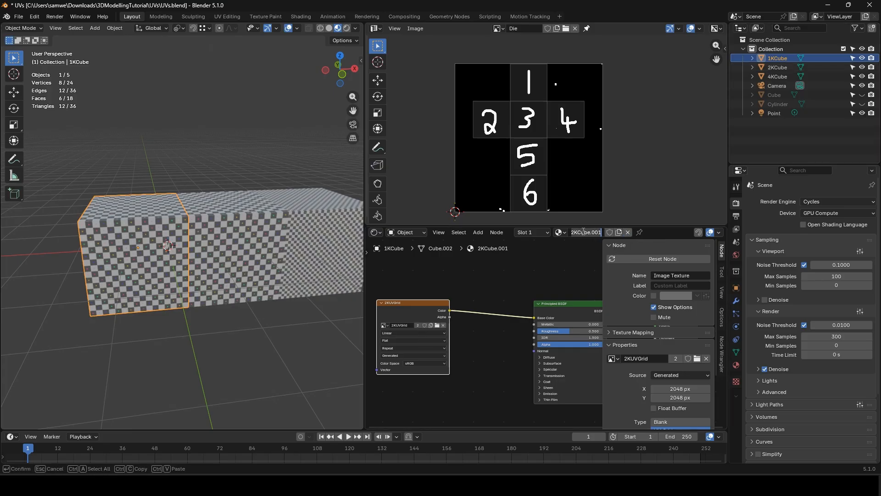
- Rename the selected cube's material 1KCube and give its image texture node a new 1024 px UV Grid image named 1KUVGrid
type("1KCube")
key("Return")
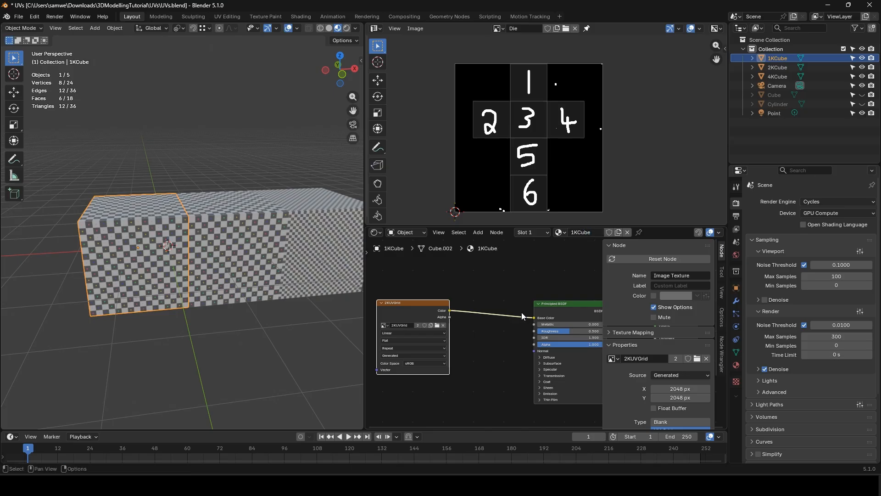
left_click(431, 324)
type("1")
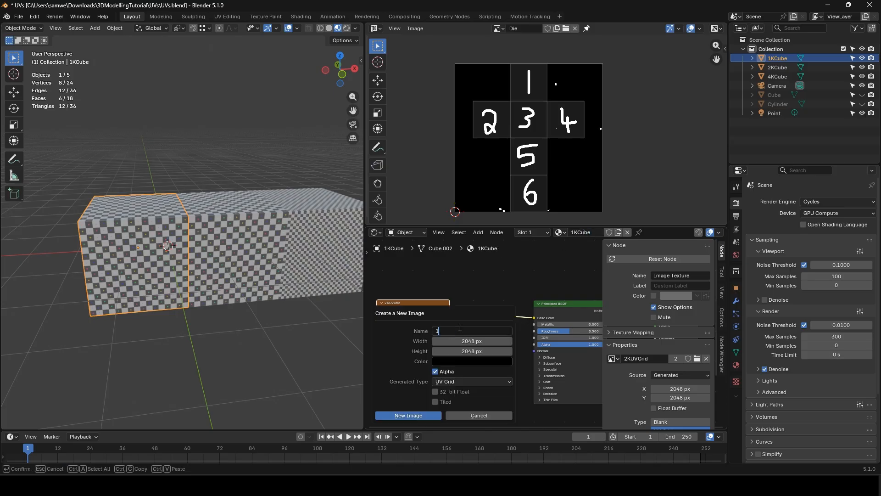
type("KUVGrid")
left_click(473, 345)
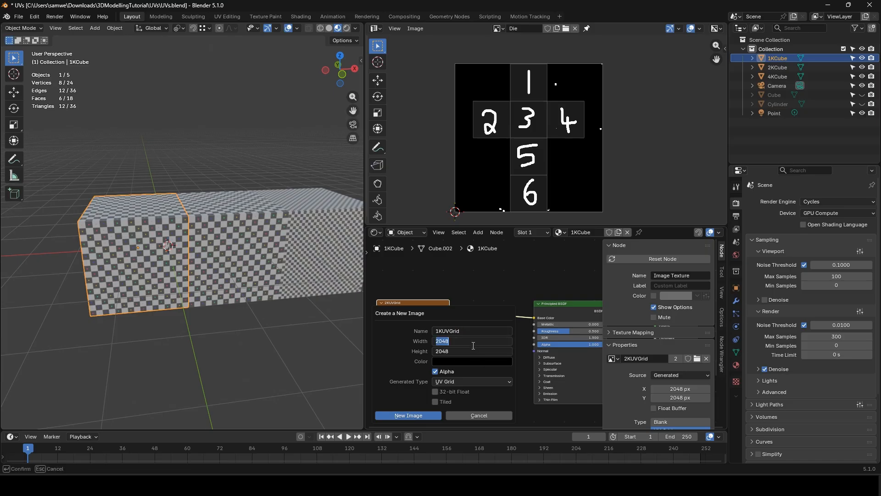
type("10")
key("Return")
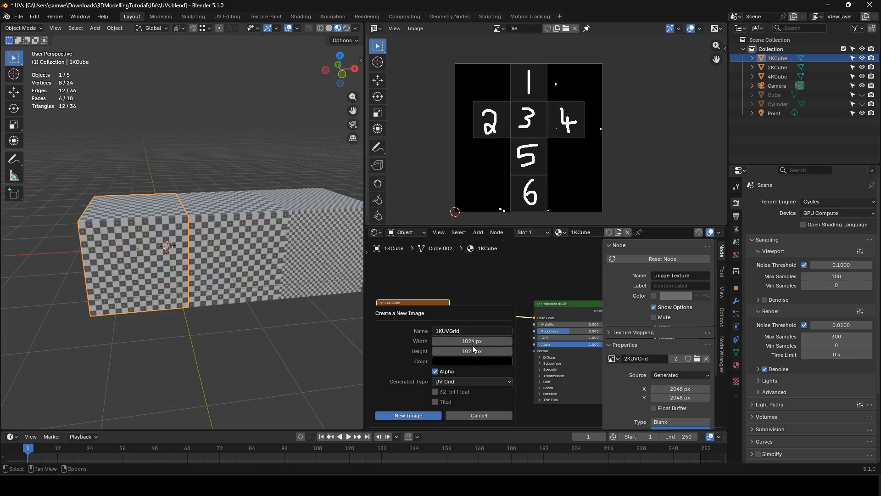
left_click(400, 414)
left_click(248, 341)
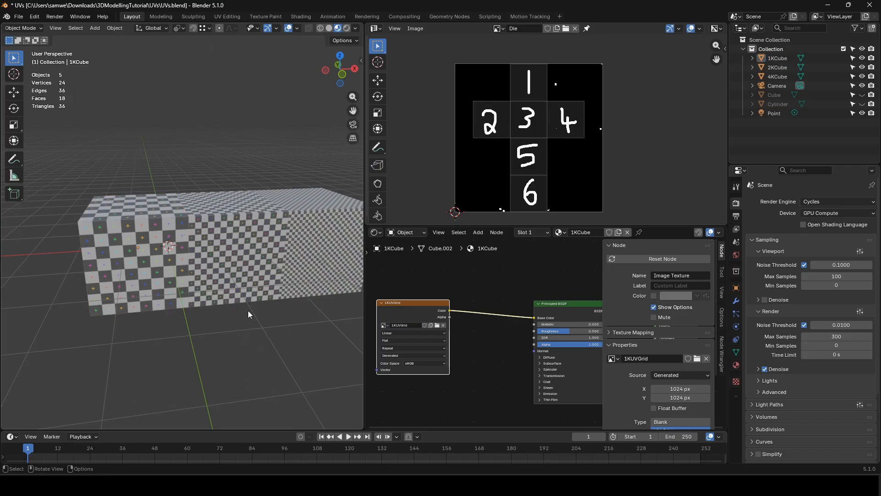
- Compare the cubes' grid images by displaying 4KUVGrid, 2KUVGrid and 1KUVGrid in turn in the image editor
left_click(307, 235)
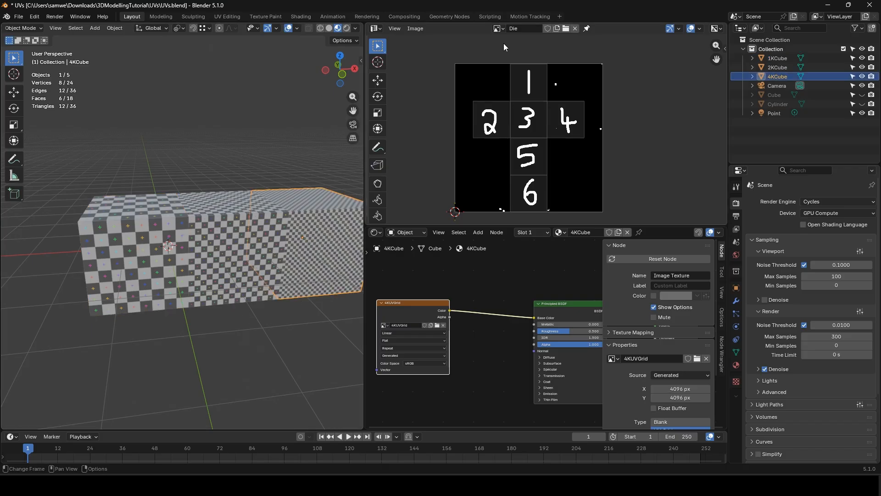
left_click(499, 28)
left_click(520, 61)
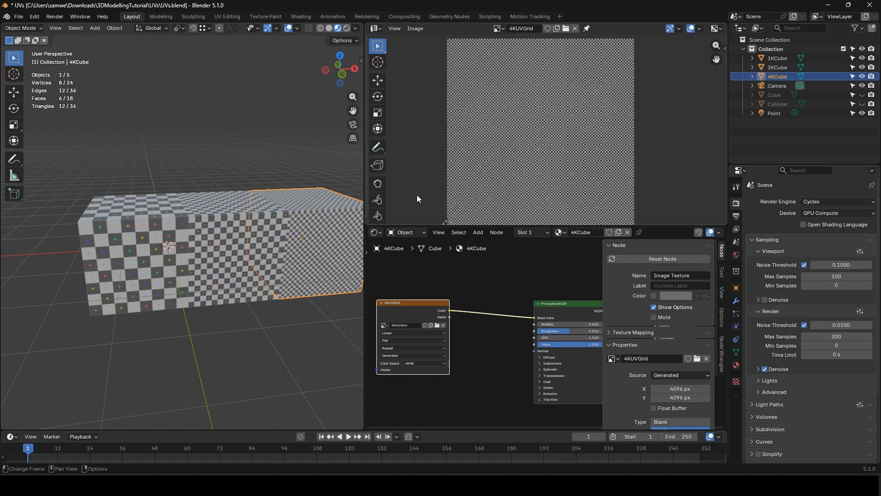
left_click(233, 235)
left_click(499, 28)
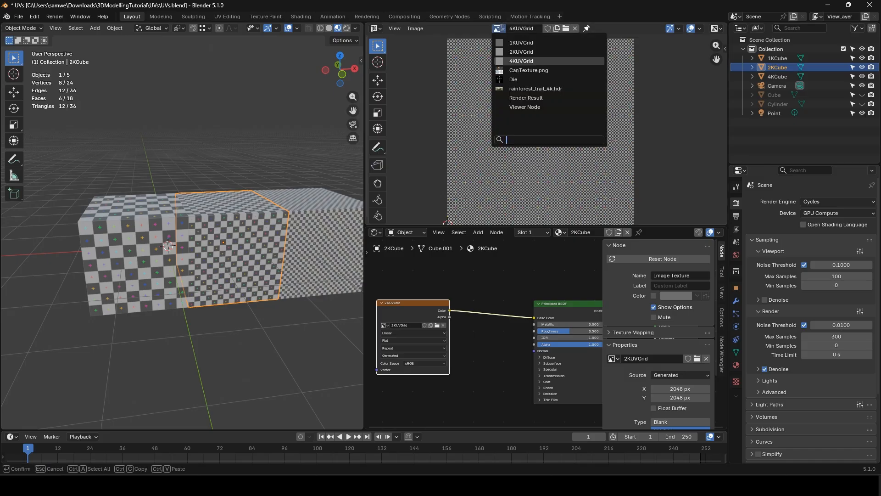
left_click(521, 51)
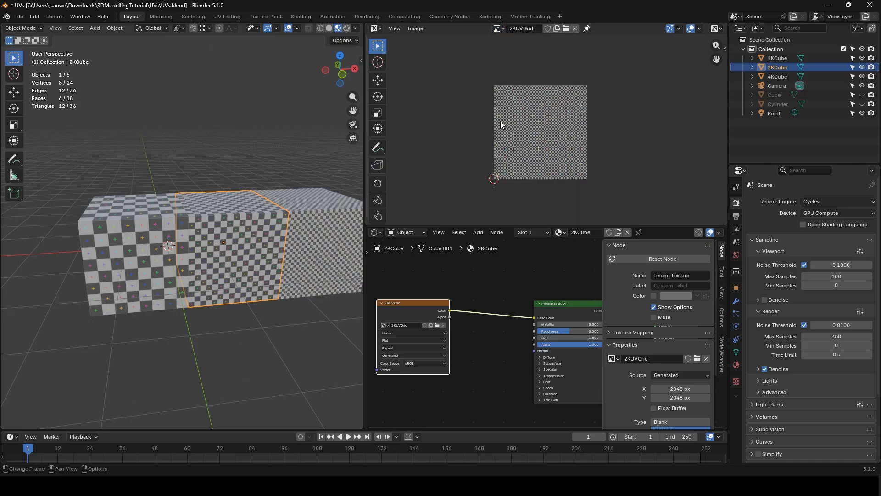
left_click(123, 238)
left_click(497, 29)
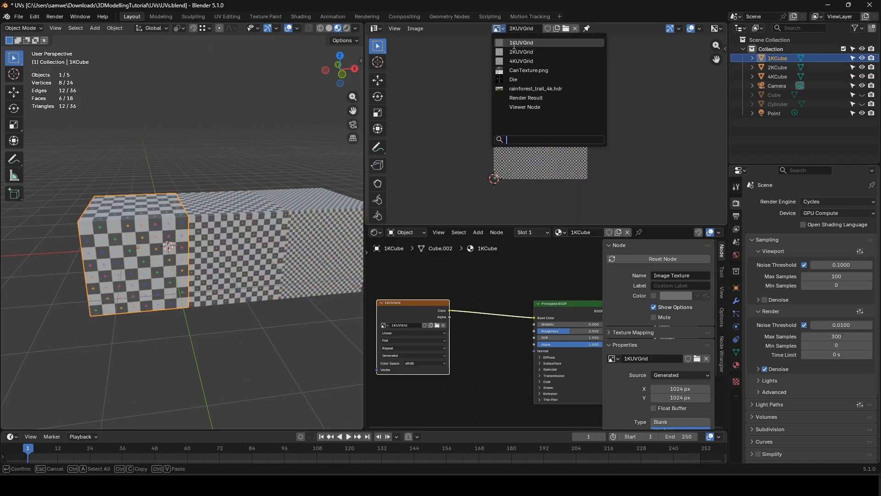
left_click(522, 42)
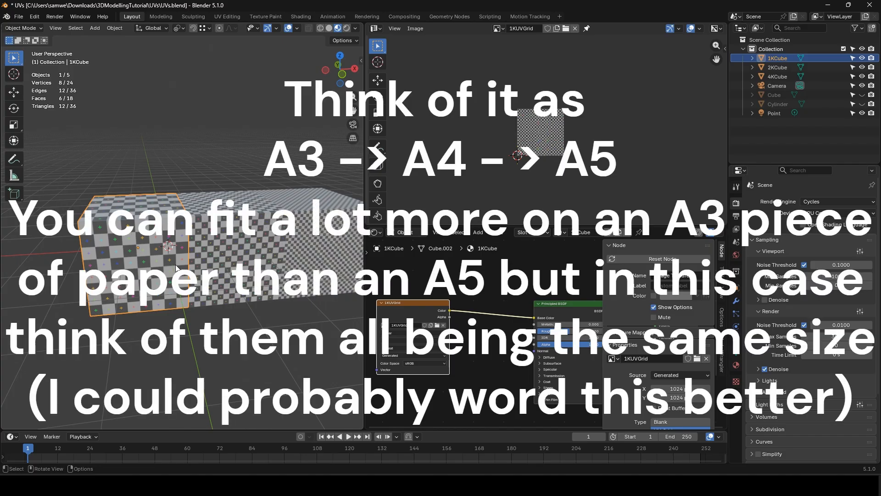
- Scale the 1K cube down to a small fraction of its size
scroll(186, 275, "up", 3)
middle_click_drag(247, 274, 250, 251)
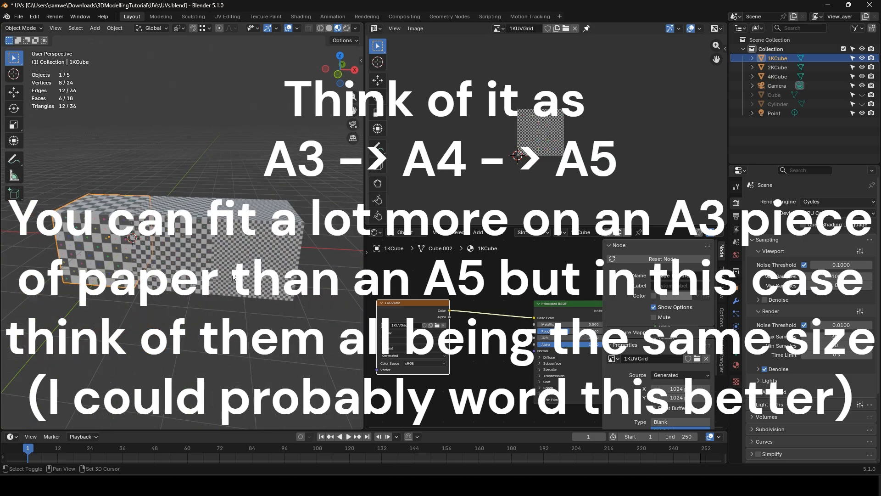
left_click(253, 246)
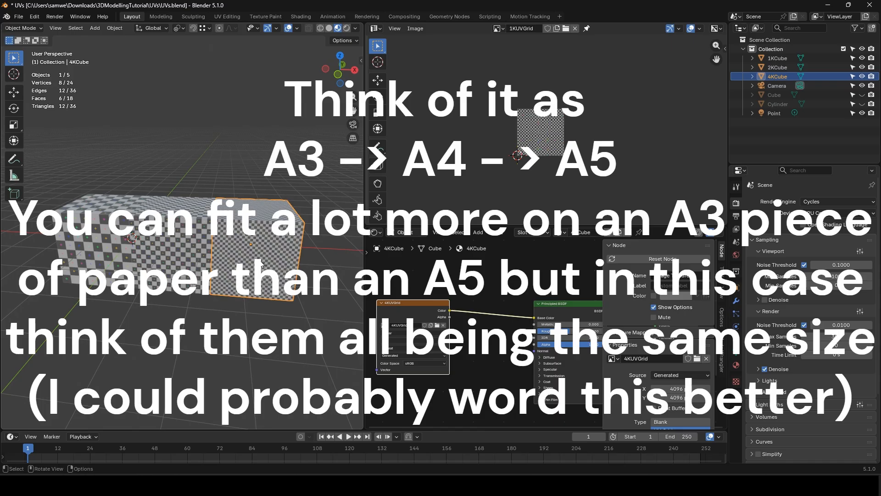
left_click(85, 235)
middle_click_drag(87, 236, 183, 250)
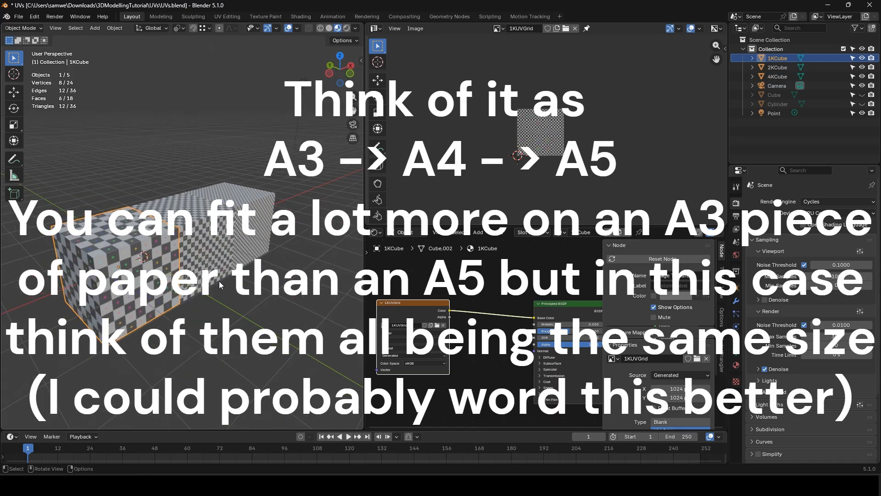
key("s")
left_click(132, 268)
left_click(236, 294)
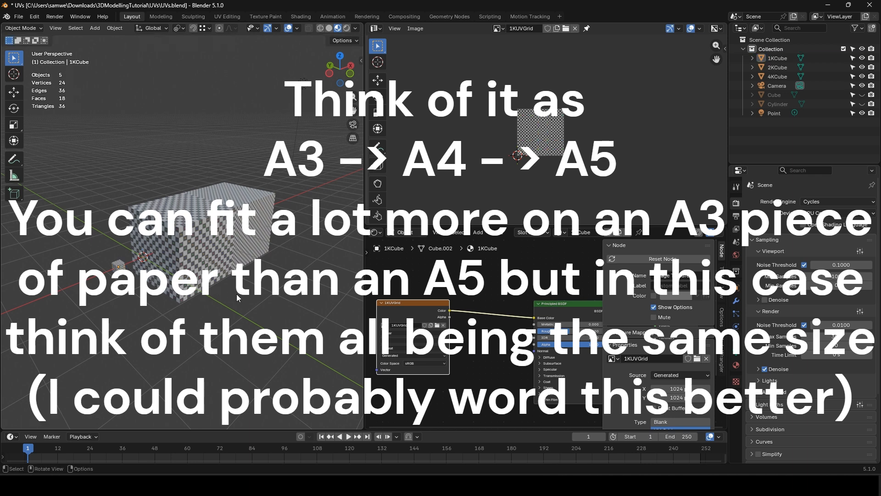
- Move the small 1K cube along the global X axis to the outer end of the 4K cube
middle_click_drag(236, 294, 180, 278)
left_click(106, 245)
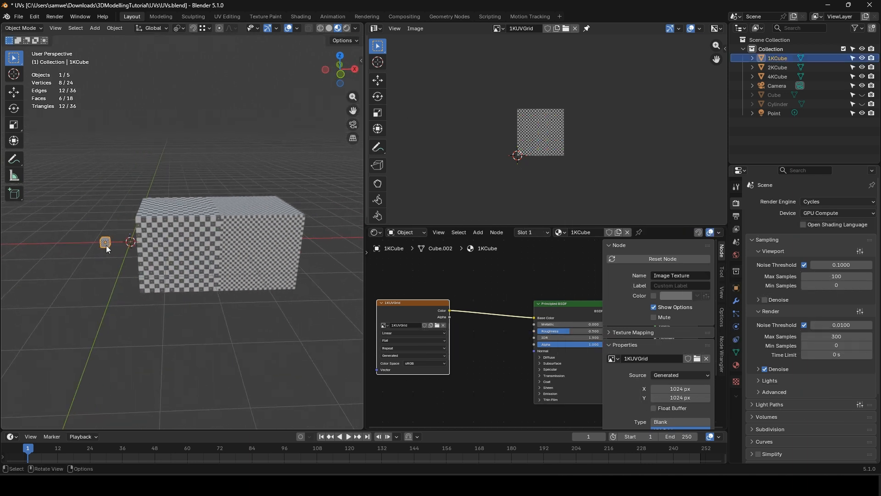
key("g")
key("y")
key("x")
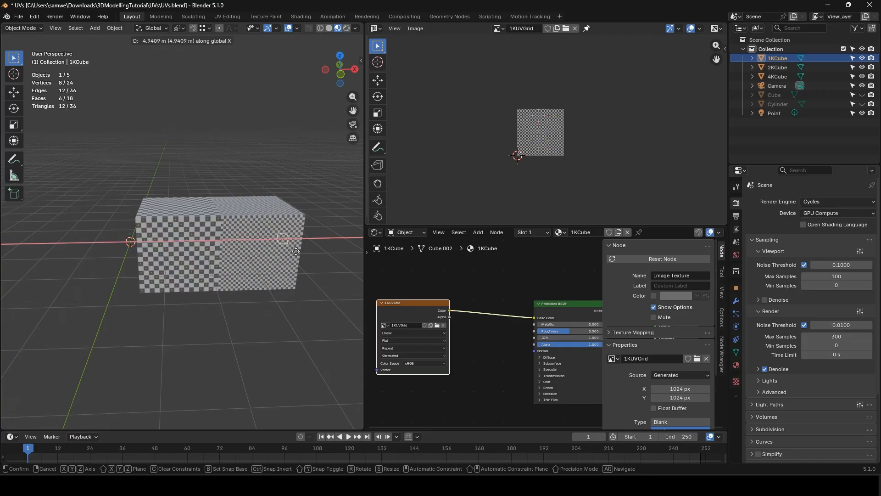
left_click(315, 248)
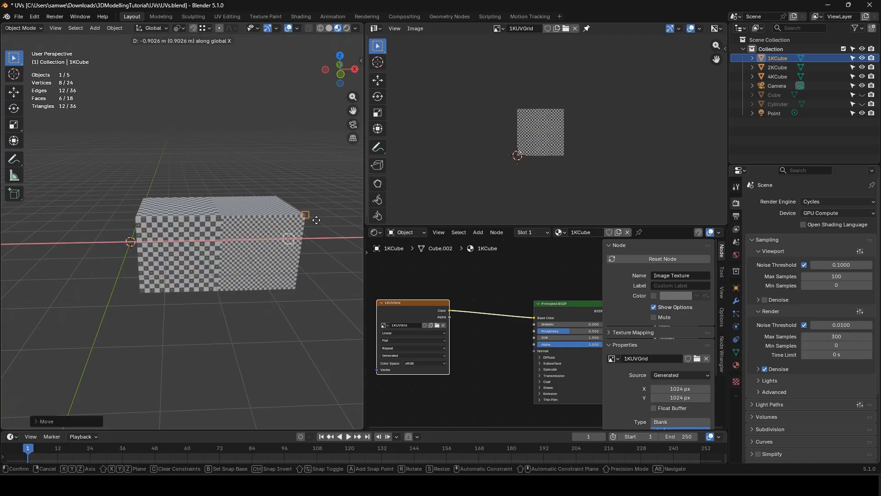
- Adjust the 1K cube's scale in the right orthographic view so its grid squares match those of the 4K cube
middle_click_drag(315, 219, 202, 227)
key("ctrl+KP_1")
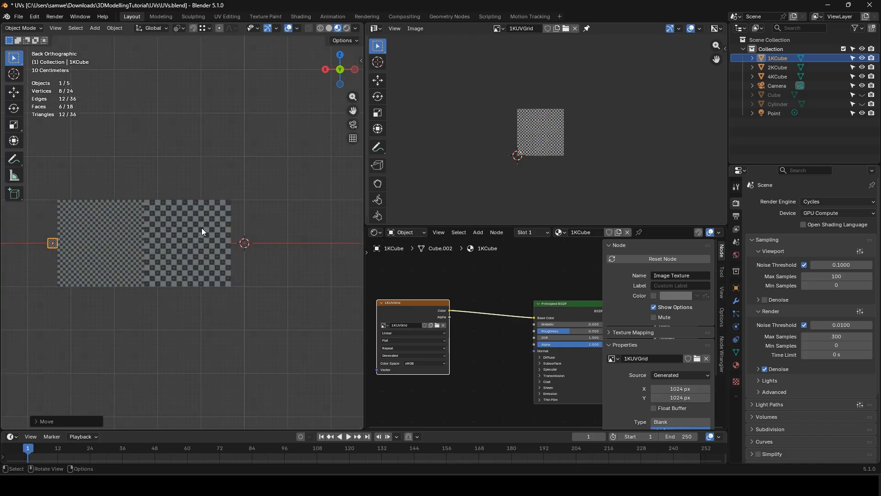
key("KP_3")
scroll(210, 243, "up", 5)
key("s")
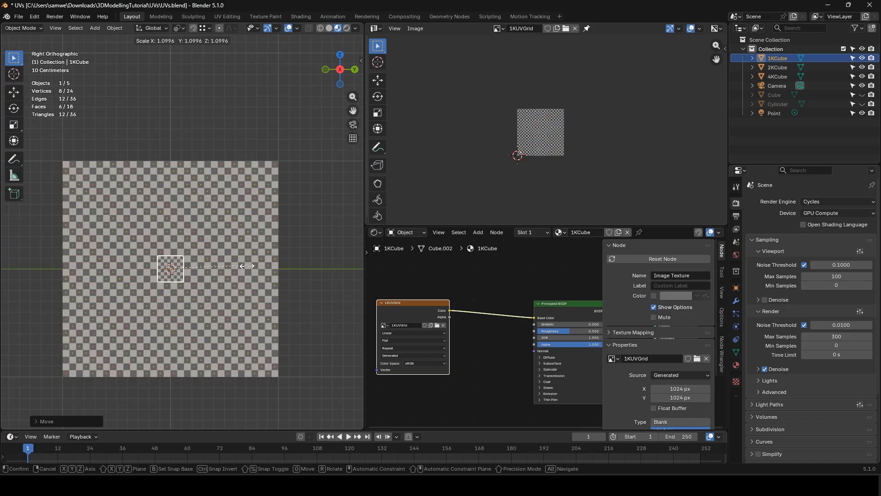
left_click(290, 271)
left_click(331, 278)
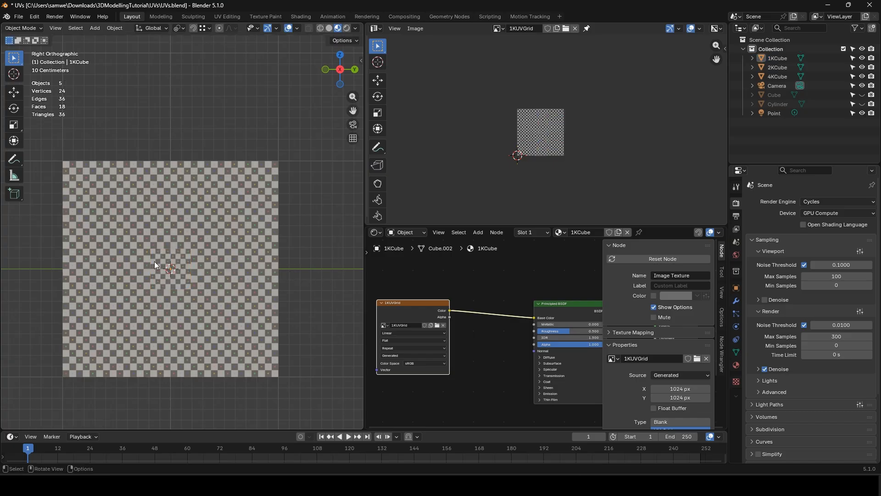
scroll(247, 280, "down", 4)
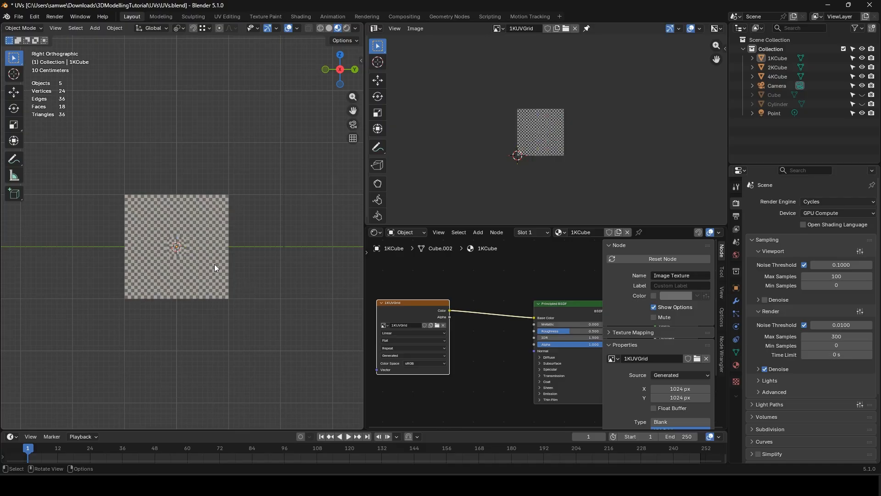
middle_click_drag(145, 236, 200, 252)
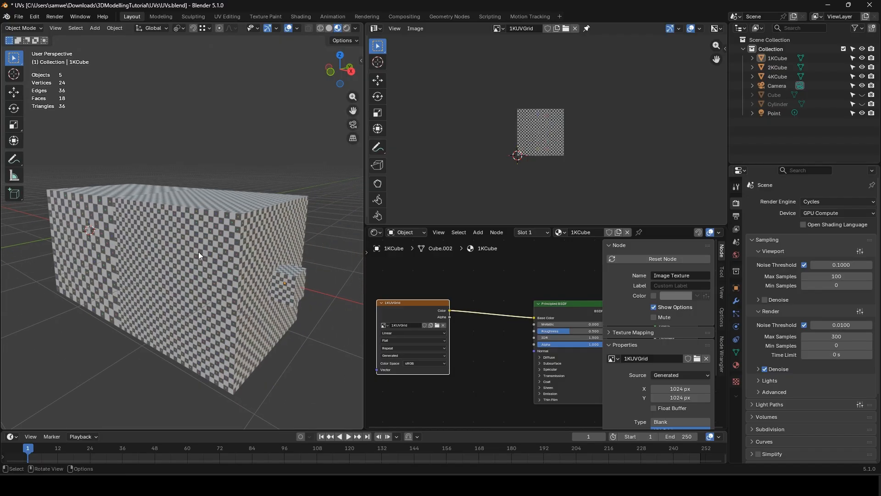
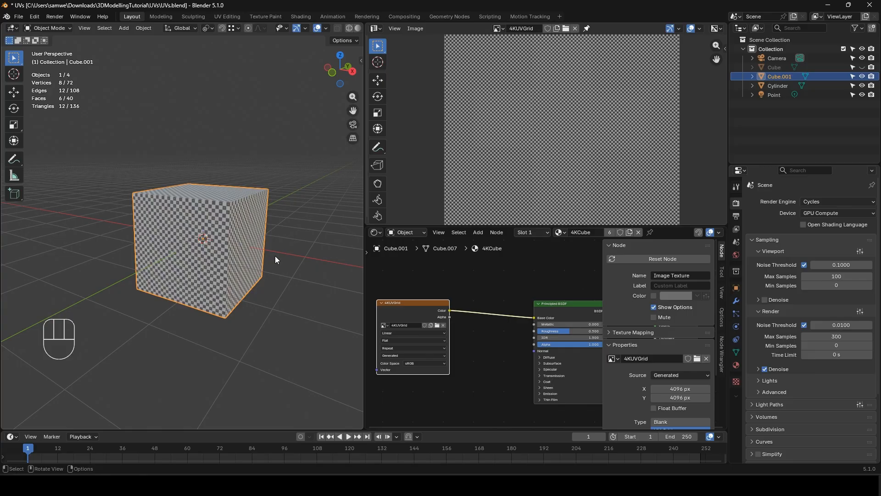
- Sketch the outline of the cube's unfolded cross shape on the ground around it with the Annotate tool
middle_click_drag(272, 260, 206, 263)
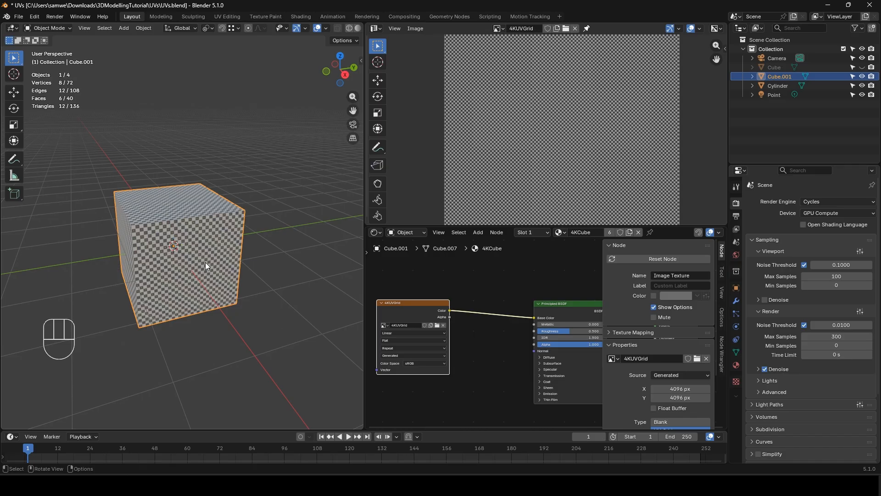
mouse_move(172, 233)
middle_mouse_down()
mouse_move(200, 244)
mouse_move(250, 237)
mouse_move(158, 226)
mouse_move(186, 239)
mouse_move(185, 253)
mouse_move(184, 240)
middle_mouse_up()
left_click(14, 159)
mouse_move(184, 240)
left_mouse_down()
mouse_move(268, 258)
mouse_move(238, 299)
mouse_move(156, 281)
mouse_move(130, 302)
mouse_move(77, 296)
mouse_move(97, 263)
mouse_move(62, 249)
mouse_move(84, 221)
mouse_move(104, 229)
left_mouse_up()
mouse_move(189, 233)
left_mouse_down()
mouse_move(197, 209)
mouse_move(183, 201)
left_mouse_up()
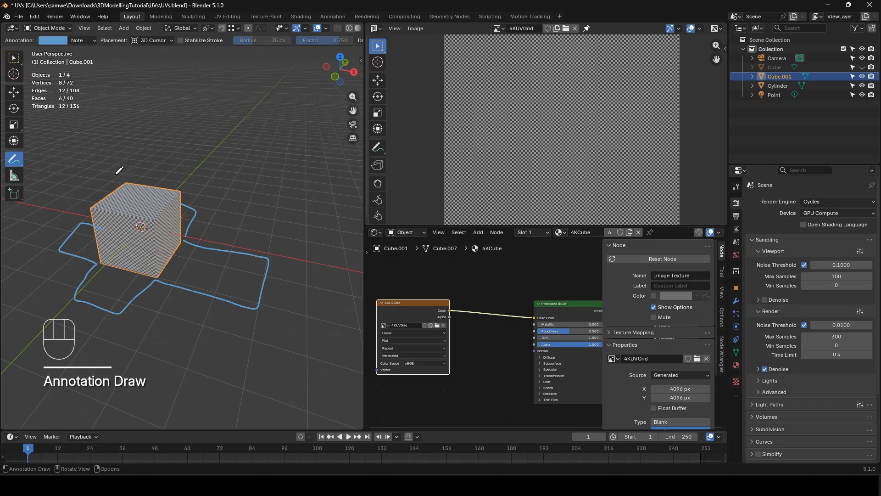
- Mark seams on three edges of the cube's top face, leaving its +X edge as the hinge
left_click(14, 58)
key("Tab")
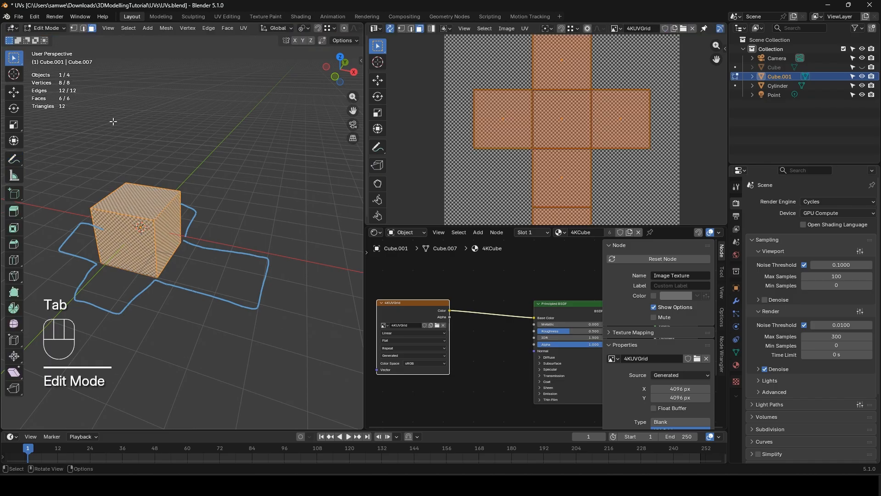
key("2")
left_click(140, 222)
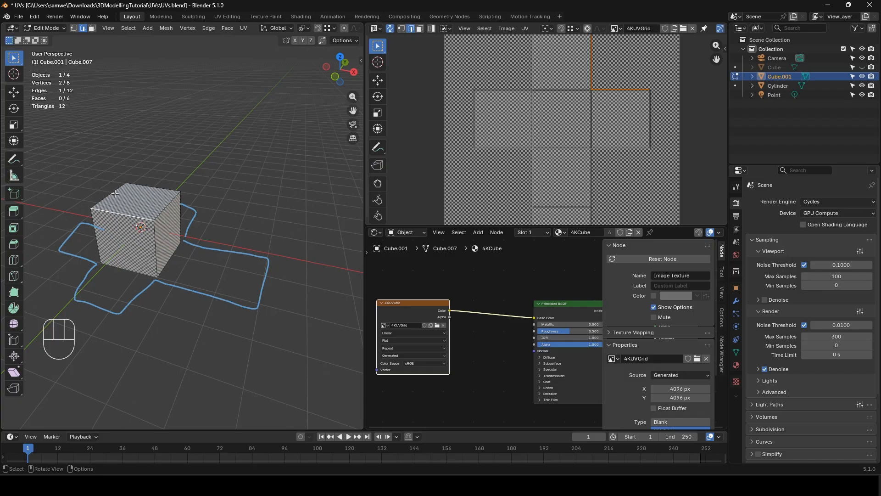
left_click(132, 192, "shift")
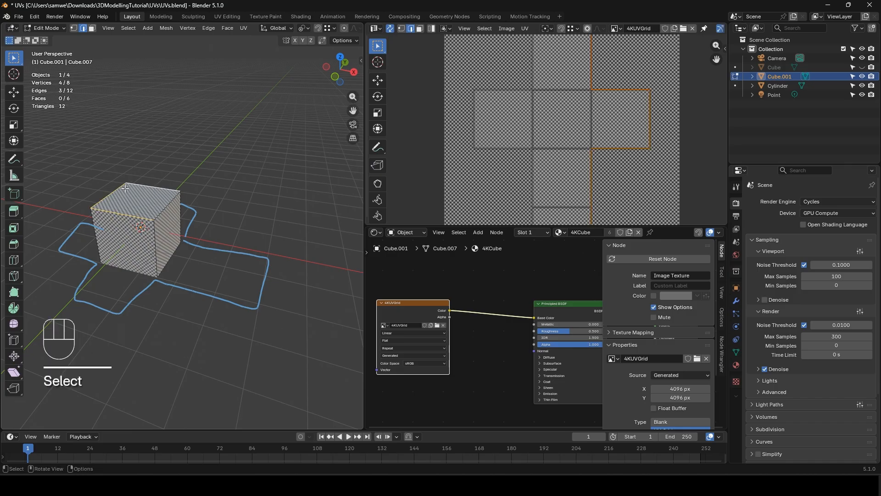
right_click(131, 210)
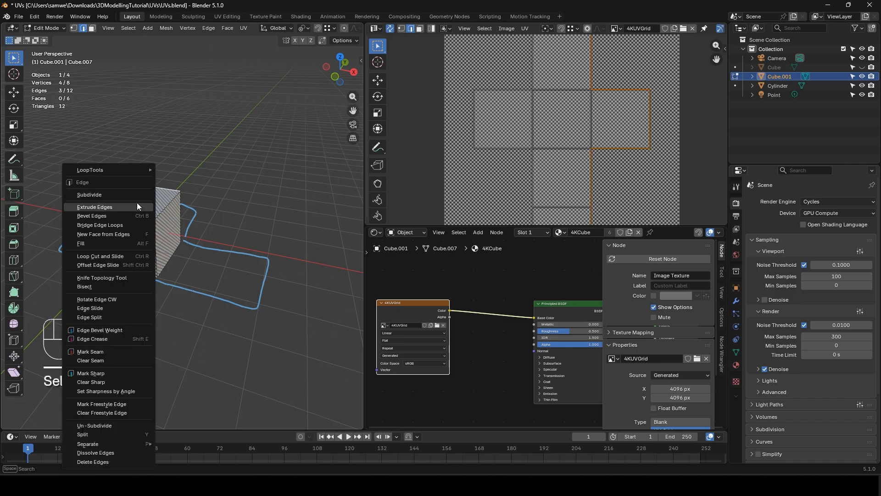
left_click(115, 348)
- Annotate two arrows showing the cube's top face and side face folding outwards
middle_click_drag(170, 306, 184, 307)
left_click(14, 159)
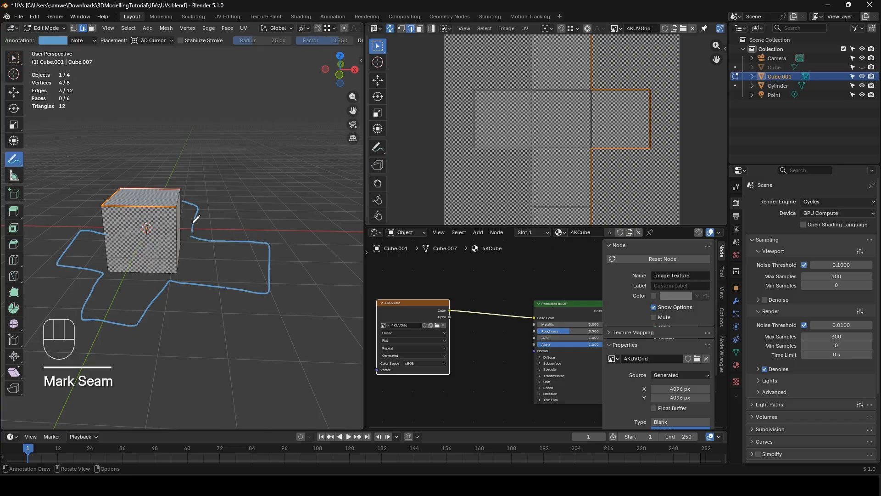
scroll(198, 219, "up", 3)
mouse_move(143, 172)
left_mouse_down()
mouse_move(197, 130)
mouse_move(237, 139)
mouse_move(224, 151)
left_mouse_up()
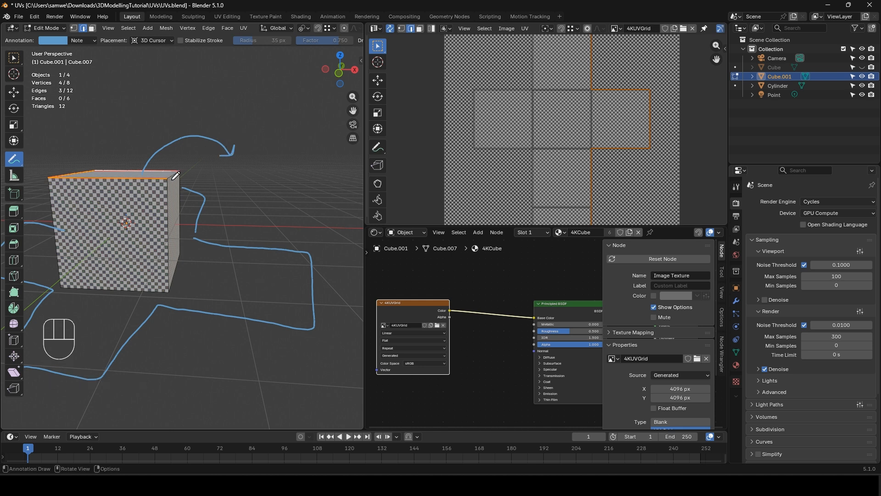
mouse_move(207, 192)
left_mouse_down()
mouse_move(277, 184)
mouse_move(277, 197)
mouse_move(257, 203)
left_mouse_up()
key("w")
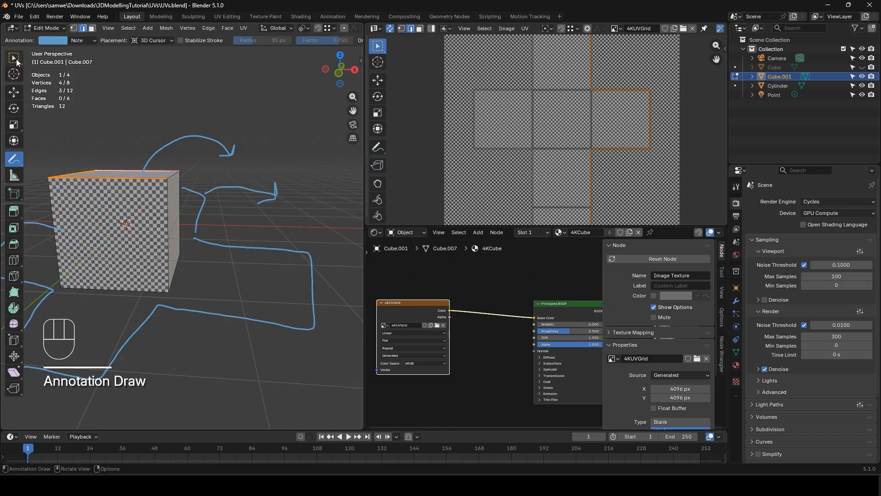
- Mark seams on the two vertical edges of the cube's +X side face
left_click(167, 219)
left_click(180, 207, "shift")
middle_click_drag(198, 196, 175, 220)
right_click(176, 199)
left_click(183, 199)
- Mark seams on the two vertical edges of the cube's -X side face
middle_click_drag(202, 250, 287, 256)
middle_click_drag(115, 223, 215, 236)
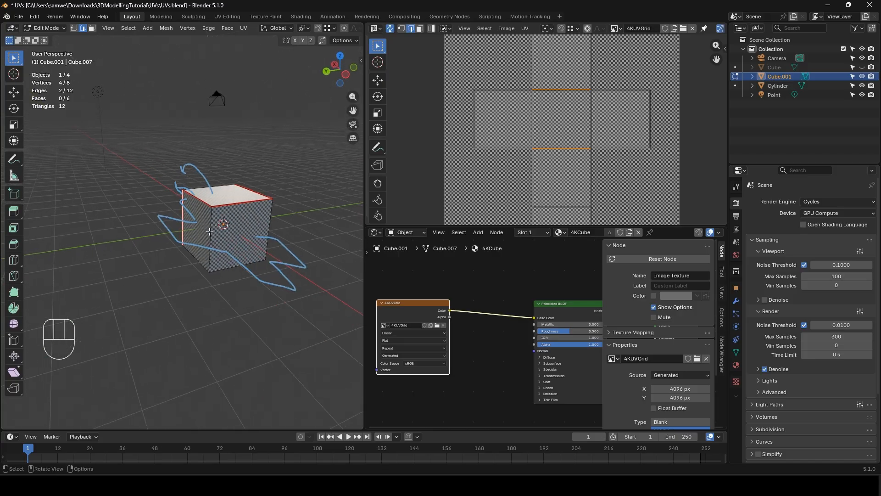
left_click(209, 232, "shift")
right_click(246, 237)
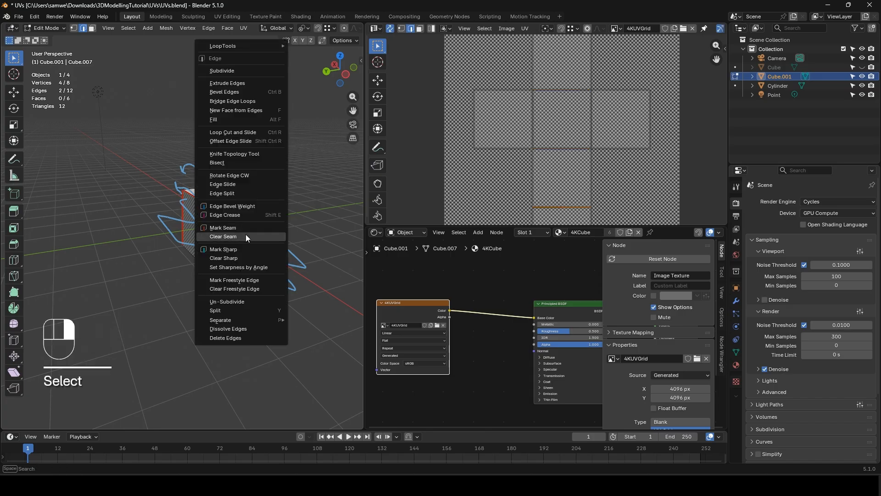
left_click(241, 228)
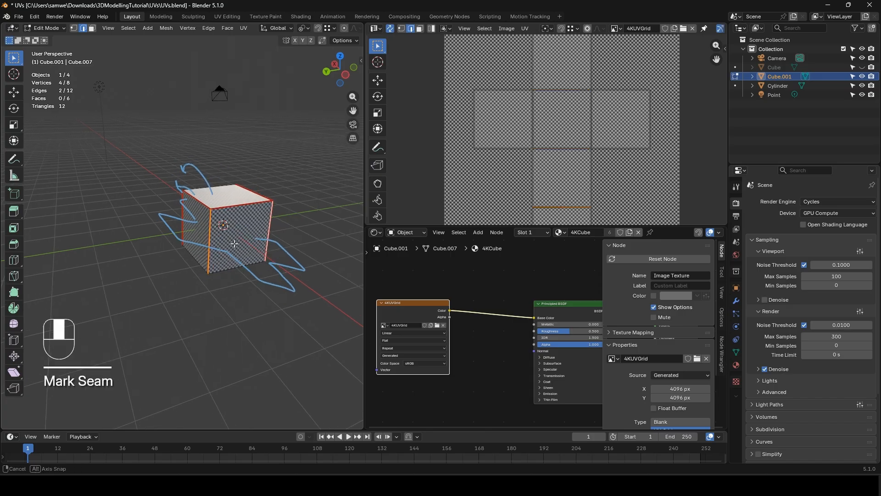
- Annotate arrows showing the cube's remaining side faces folding outwards
left_click(13, 159)
left_click_drag(199, 221, 143, 243)
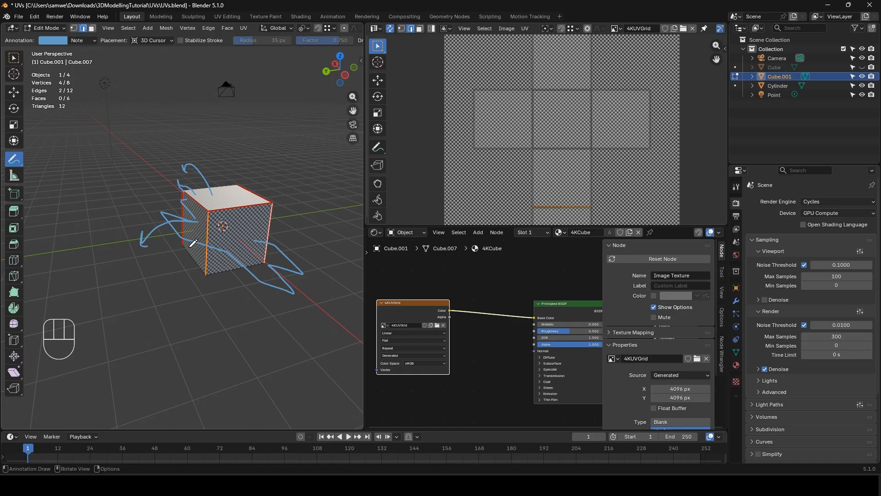
middle_click_drag(194, 243, 166, 238)
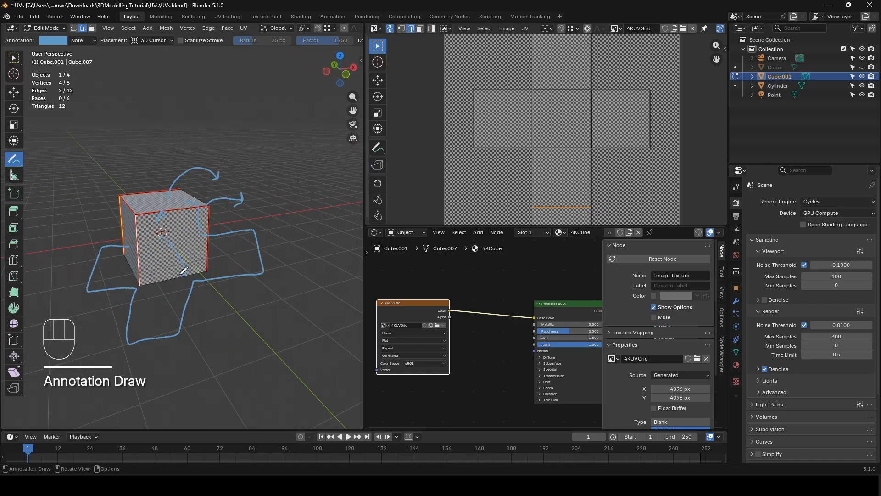
middle_click_drag(184, 270, 169, 180)
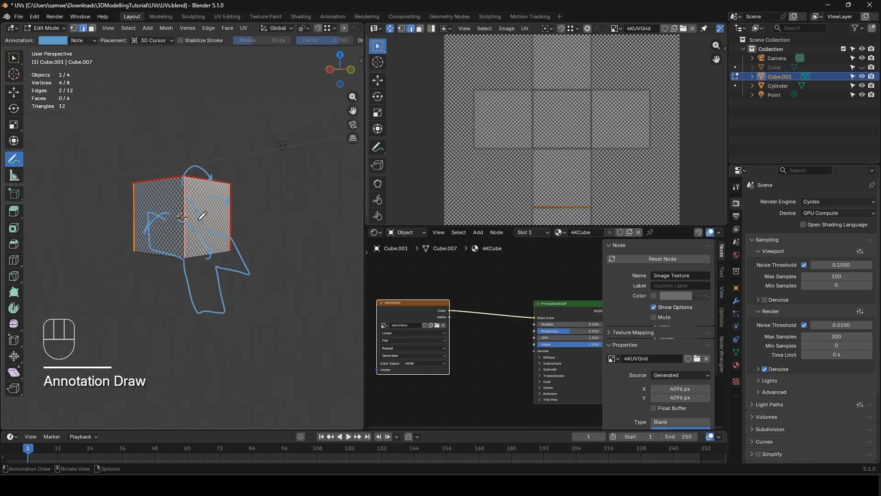
mouse_move(166, 202)
left_mouse_down()
mouse_move(129, 203)
mouse_move(104, 232)
mouse_move(120, 221)
left_mouse_up()
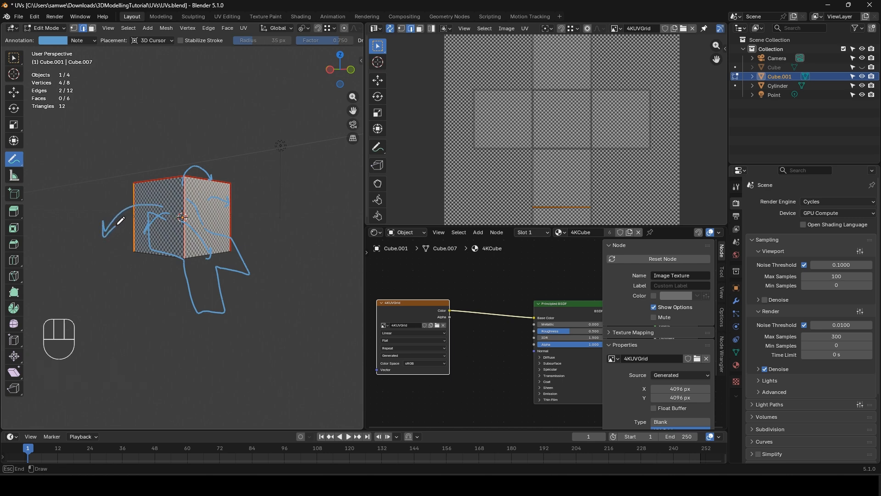
mouse_move(120, 221)
middle_mouse_down()
mouse_move(157, 268)
mouse_move(118, 256)
mouse_move(115, 207)
mouse_move(156, 193)
mouse_move(164, 232)
middle_mouse_up()
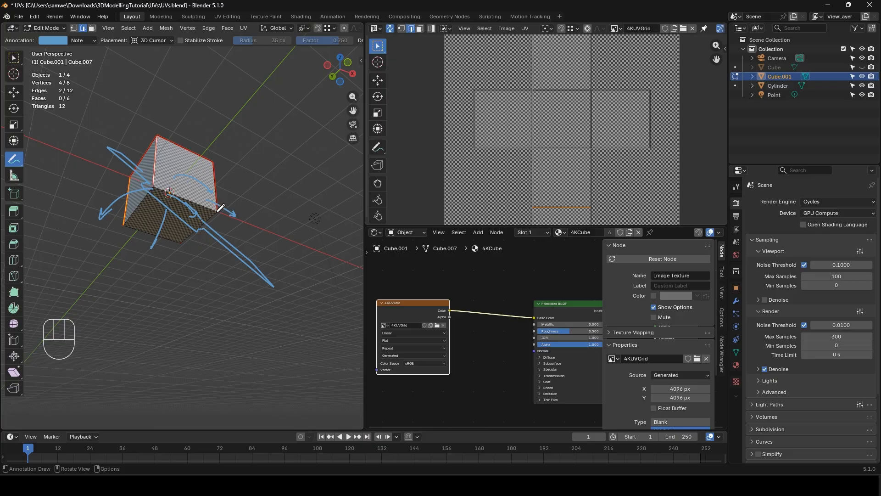
- Select the whole cube and unwrap it with Smart UV Project using the default settings
left_click(14, 58)
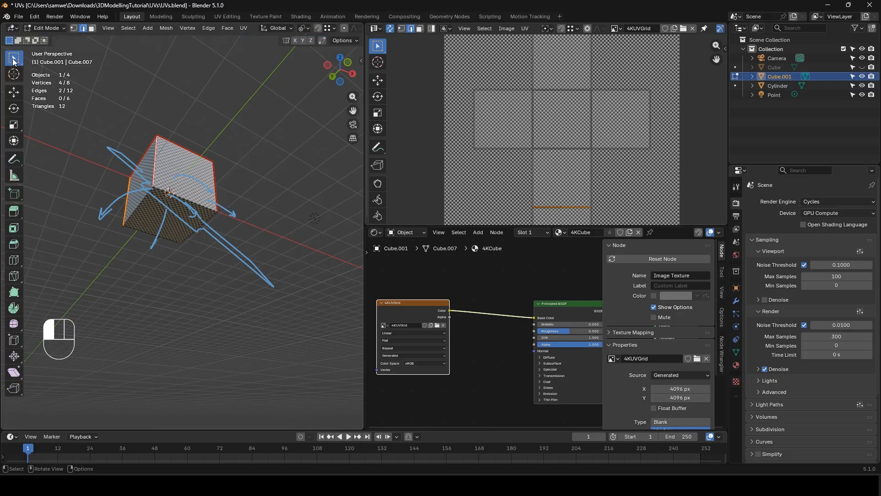
mouse_move(232, 236)
middle_mouse_down()
mouse_move(193, 257)
mouse_move(156, 304)
middle_mouse_up()
key("a")
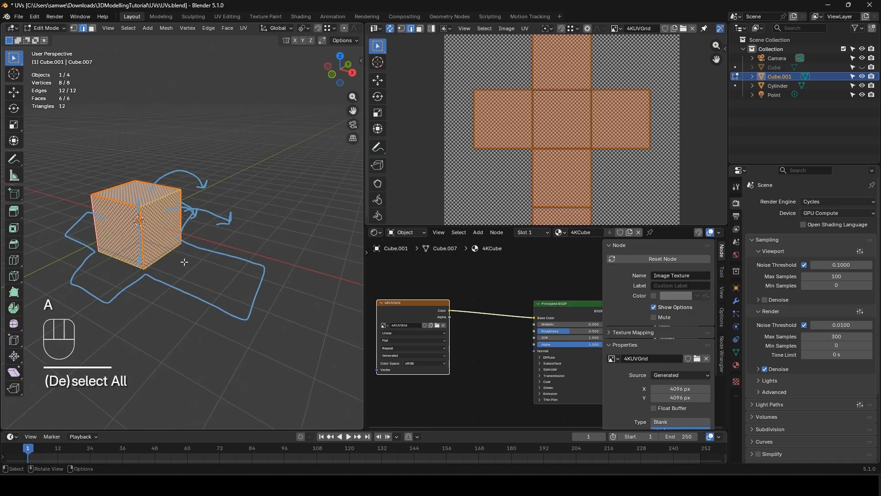
key("u")
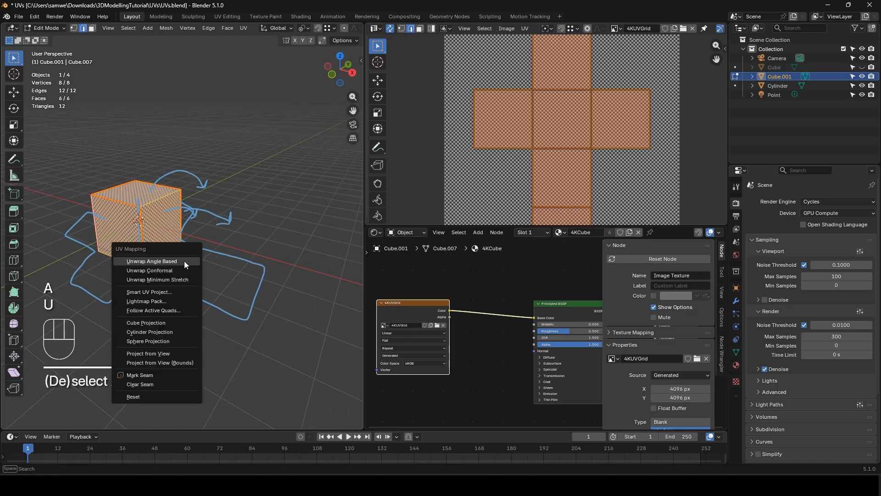
left_click(175, 291)
left_click(166, 378)
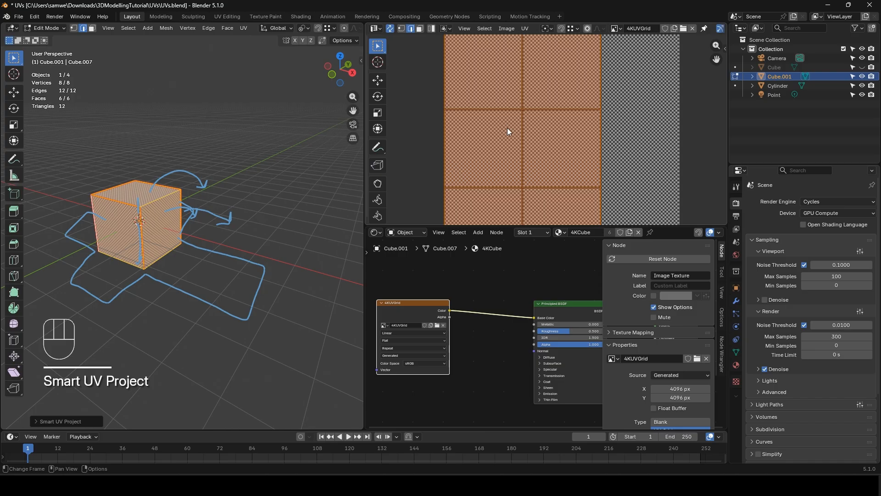
scroll(509, 132, "down", 1)
middle_click_drag(539, 131, 546, 128, "shift")
scroll(546, 128, "down", 1)
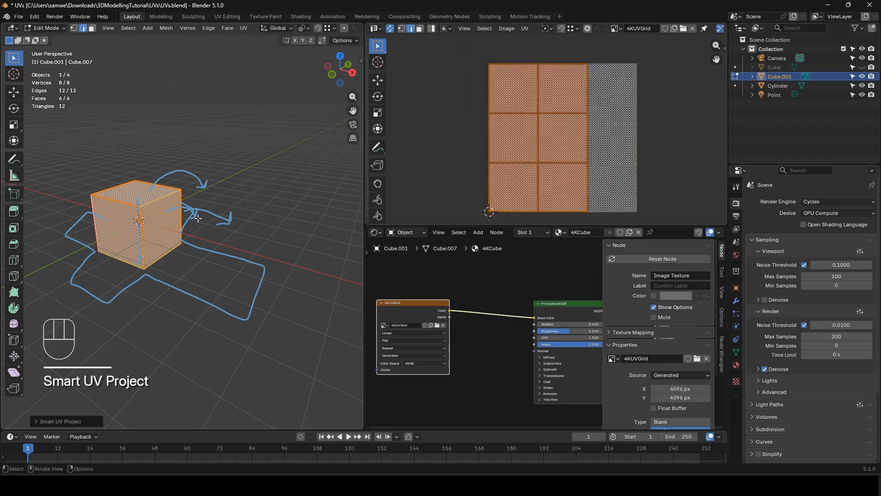
- Pick the cube's top face in the UV layout and try moving its island, cancelling the move
scroll(177, 223, "up", 3)
middle_click_drag(94, 216, 180, 224, "shift")
scroll(193, 240, "up", 5)
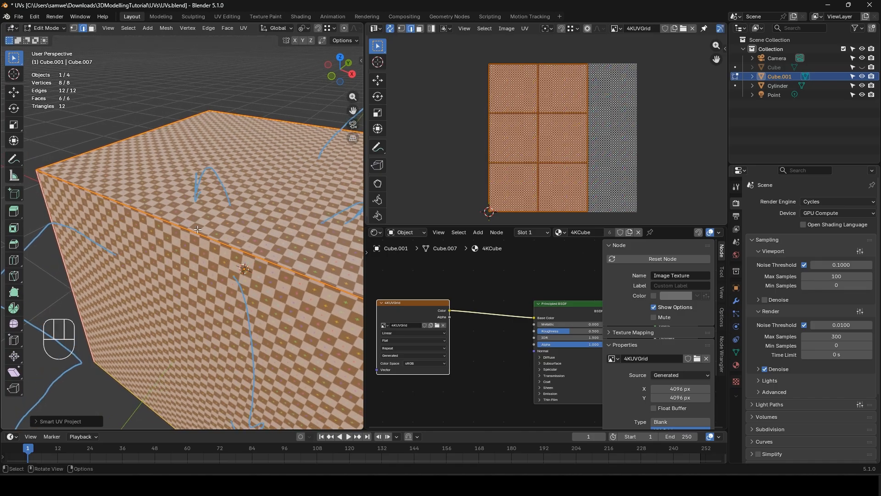
left_click(560, 87)
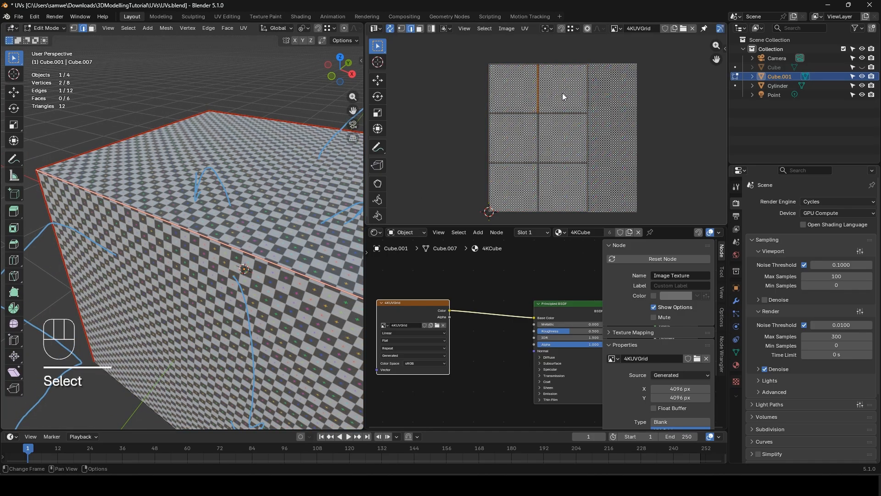
key("3")
left_click(563, 87)
key("g")
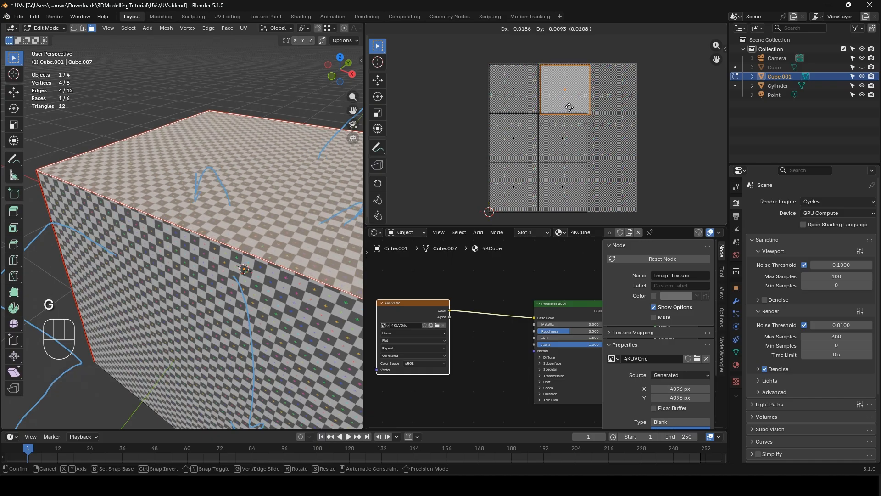
right_click(569, 108)
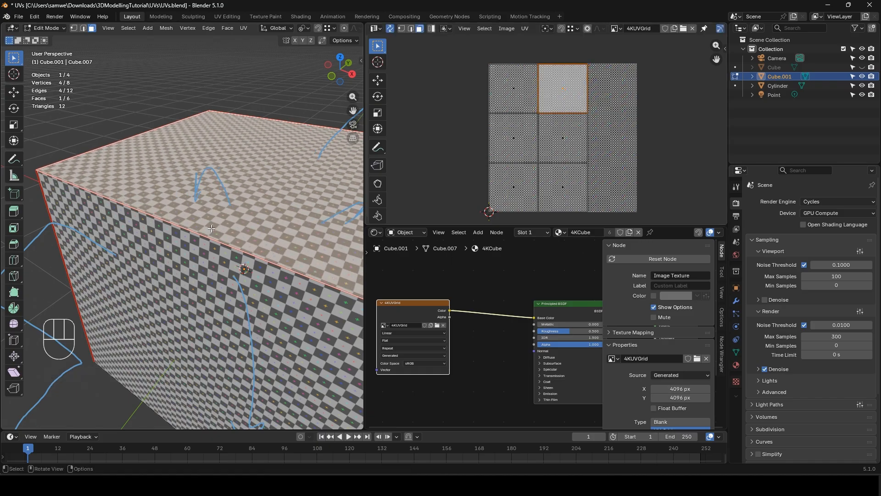
- Select all of the cube's faces and unwrap them along the marked seams with Unwrap Angle Based
scroll(211, 229, "down", 4)
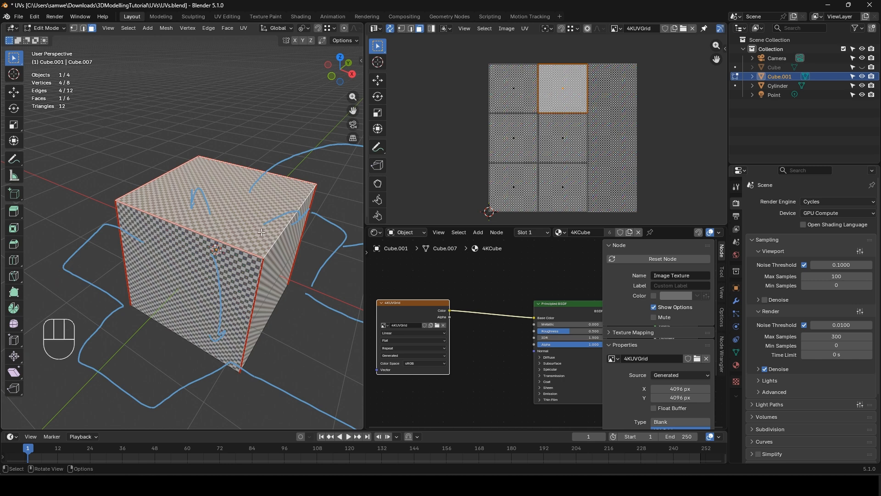
key("a")
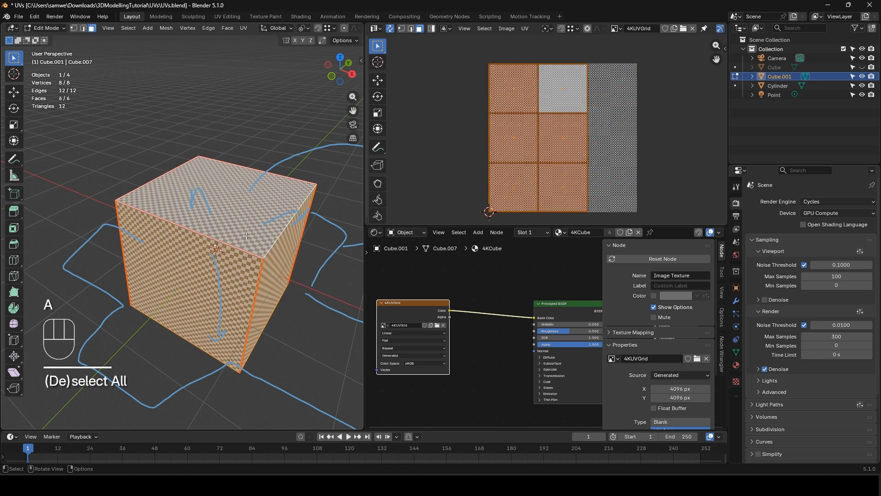
key("u")
left_click(229, 202)
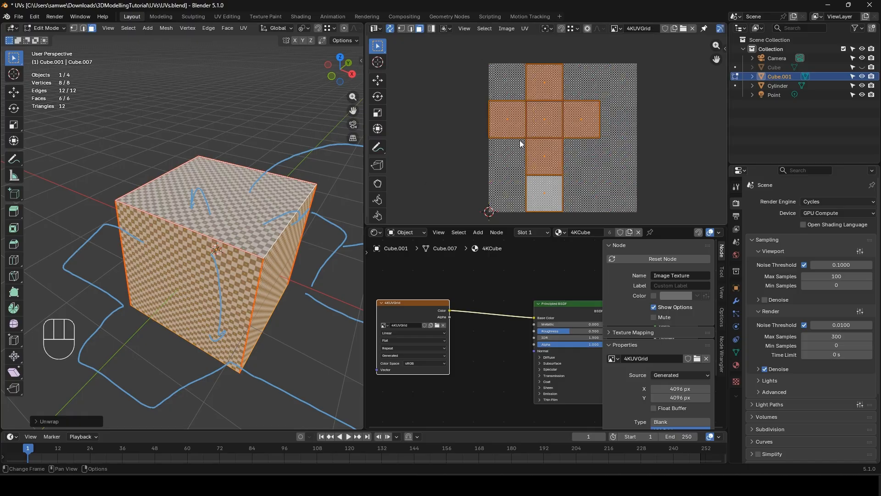
- Inspect the grid texture across the cube's unseamed top edge, selecting the two adjoining faces in the UV cross
scroll(246, 262, "down", 5)
key("Tab")
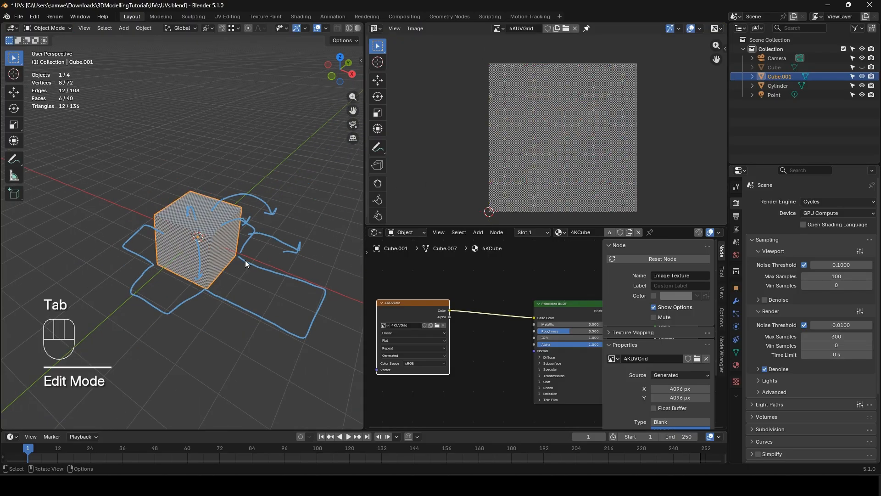
scroll(221, 261, "up", 7)
middle_click_drag(240, 267, 233, 265)
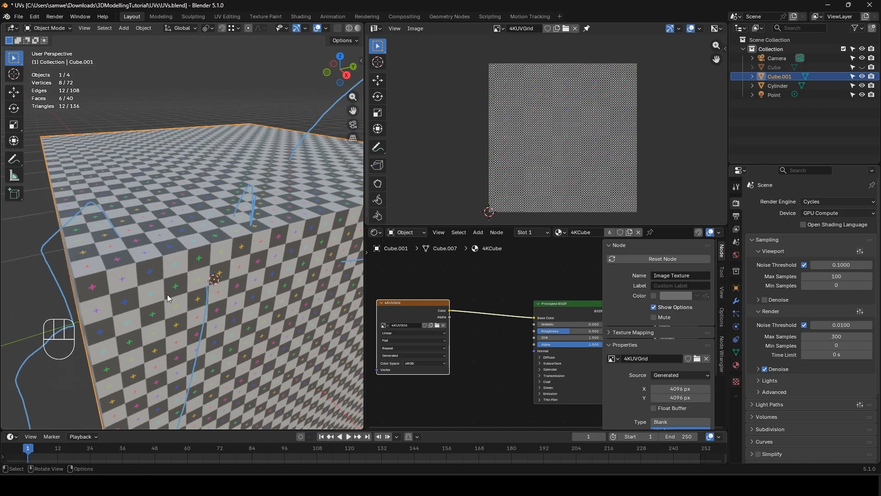
key("Tab")
key("3")
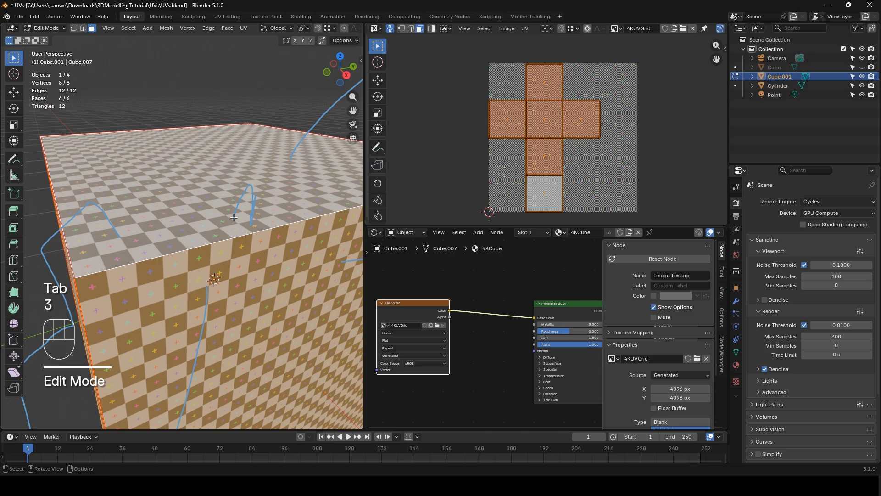
left_click(542, 193)
left_click(543, 161, "shift")
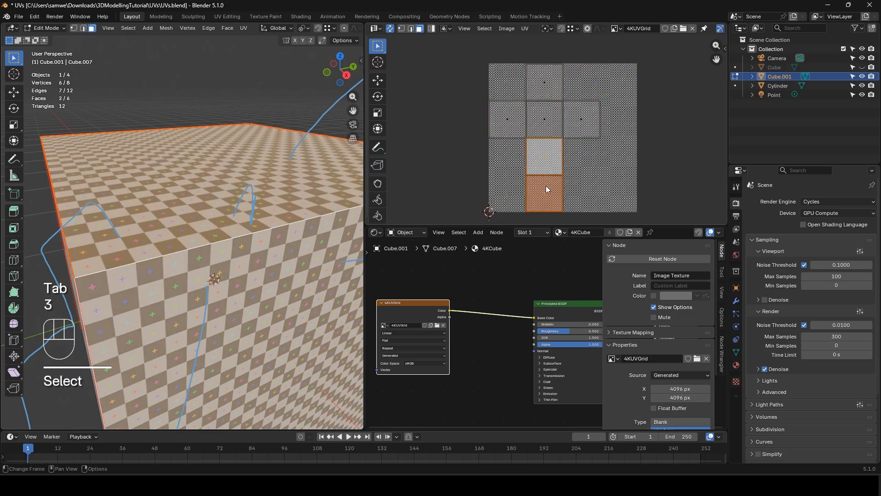
- Select the cube's top and -X side faces and examine the grid texture across the seam between them
scroll(220, 202, "down", 6)
middle_click_drag(188, 202, 276, 202)
left_click(225, 181)
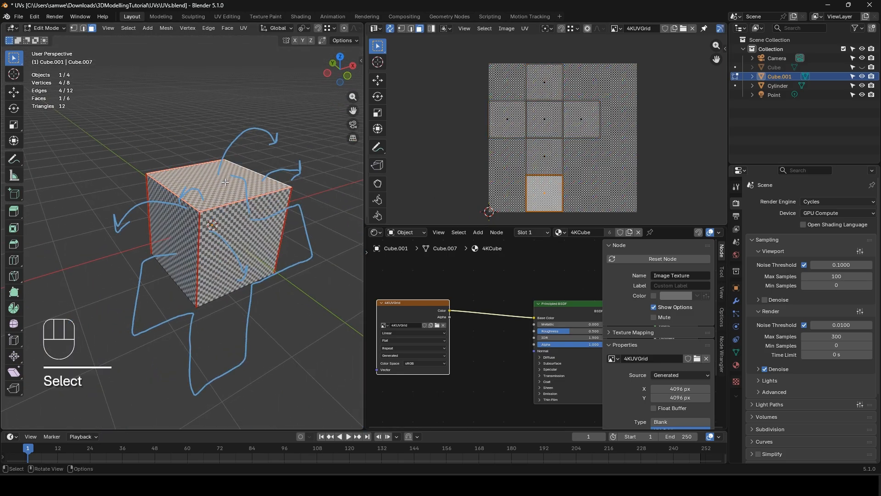
left_click(182, 214, "shift")
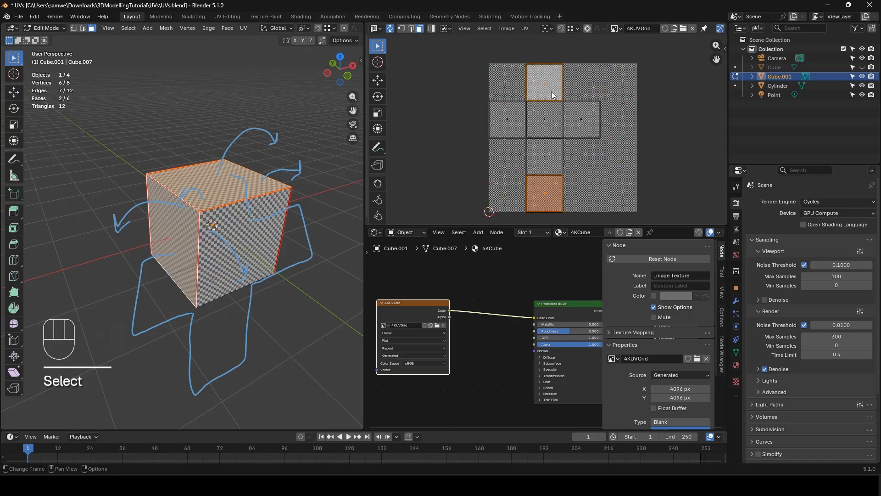
scroll(296, 214, "up", 8)
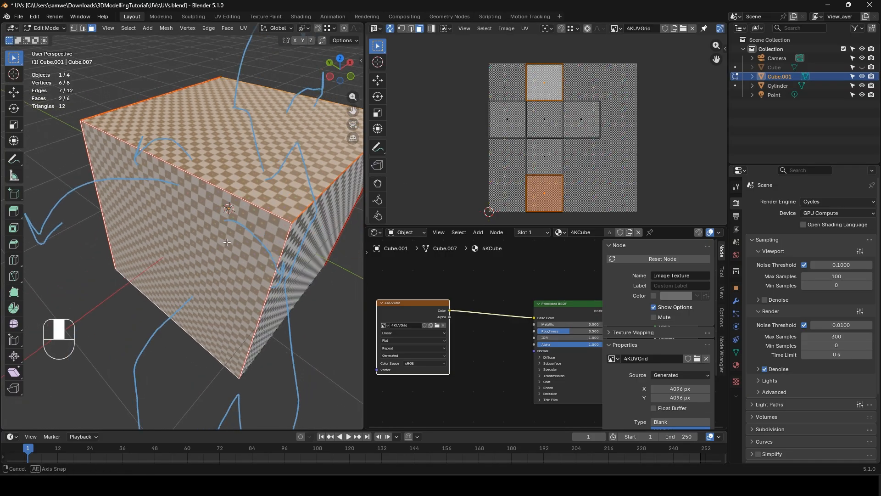
middle_click_drag(204, 248, 221, 254)
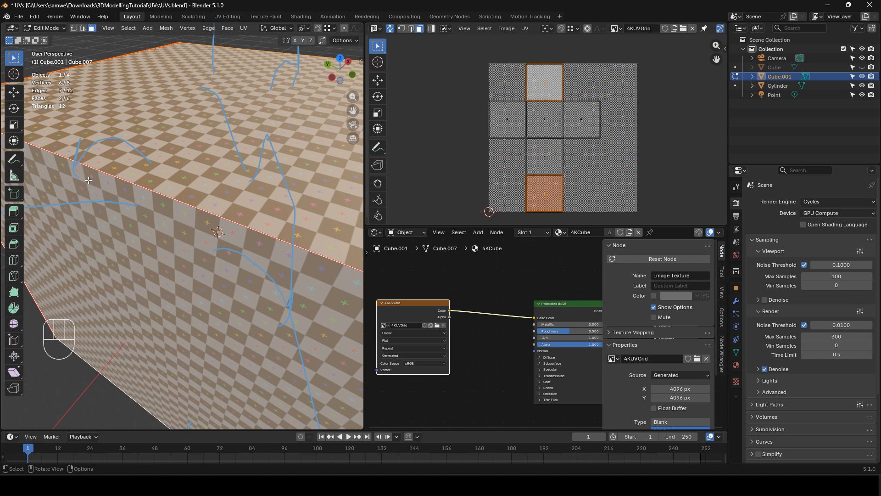
middle_click_drag(110, 200, 141, 211)
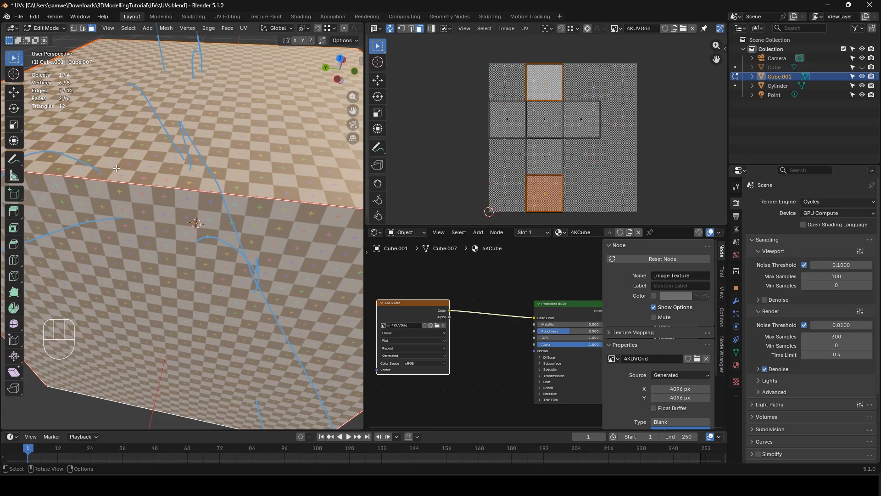
scroll(155, 157, "down", 6)
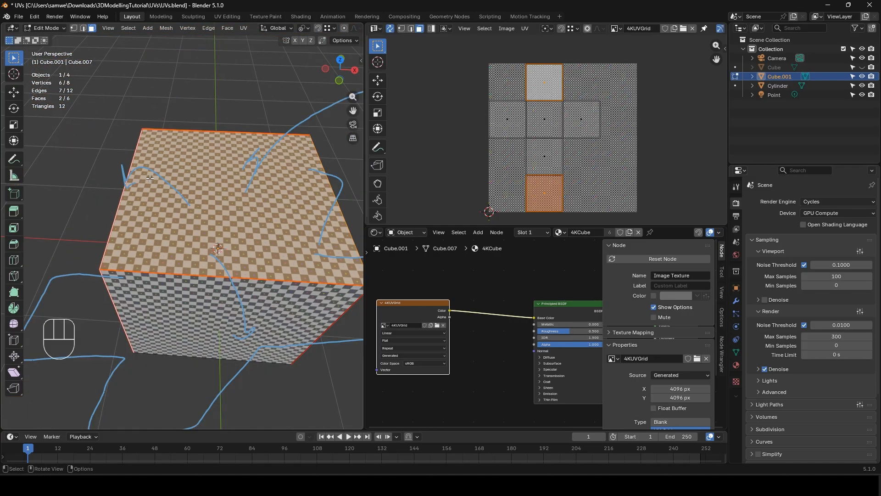
- Return to Object Mode and delete the unwrapped cube
key("Tab")
middle_click_drag(246, 228, 205, 202)
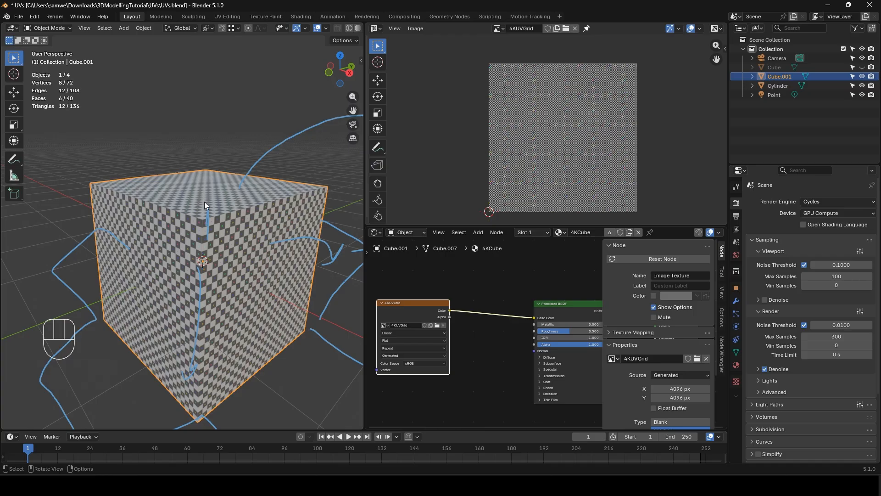
key("x")
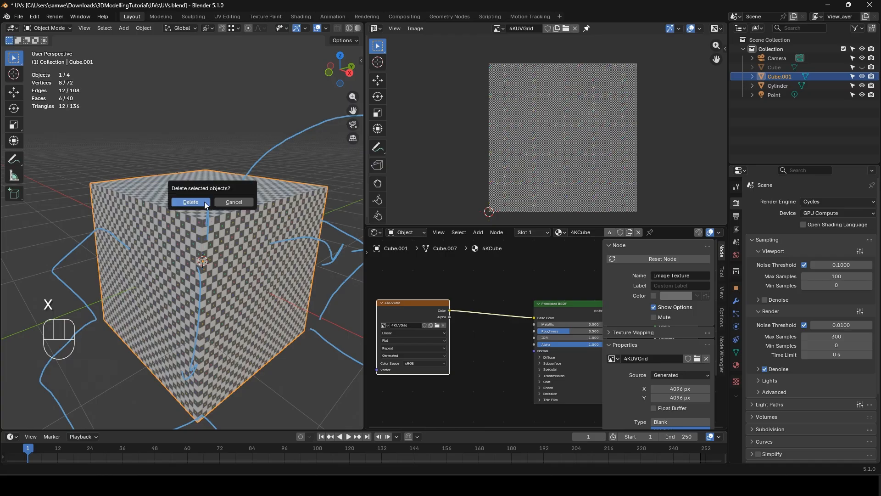
left_click(205, 202)
- Open the cylinder in Edit Mode and select the outermost side-face strip at the start of its UV layout
middle_click_drag(205, 202, 184, 192)
left_click(216, 277)
scroll(156, 238, "up", 4)
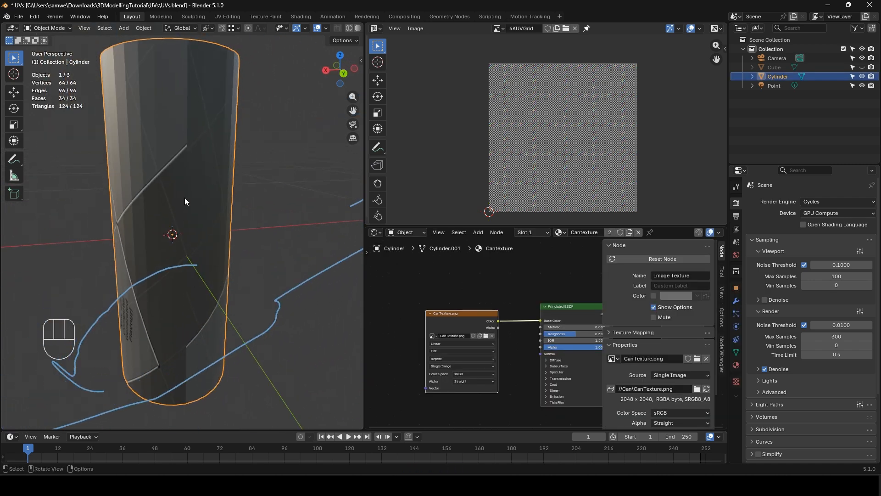
key("Tab")
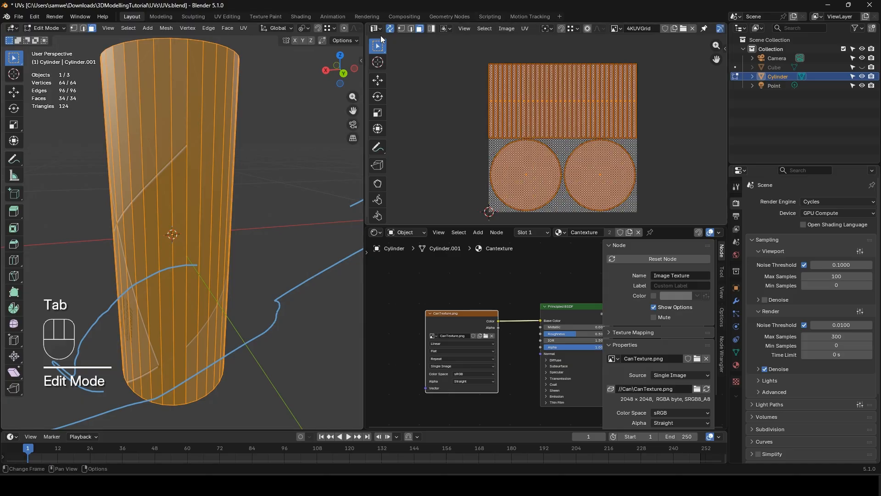
left_click(492, 107)
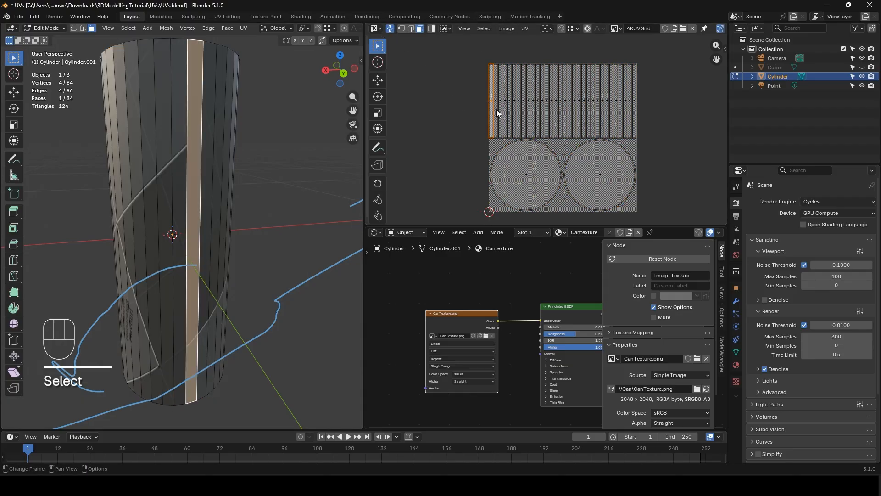
- Select the outer vertical edge at the start of the side-face strip in the cylinder's UV layout, and return to Object Mode
key("2")
left_click(476, 106)
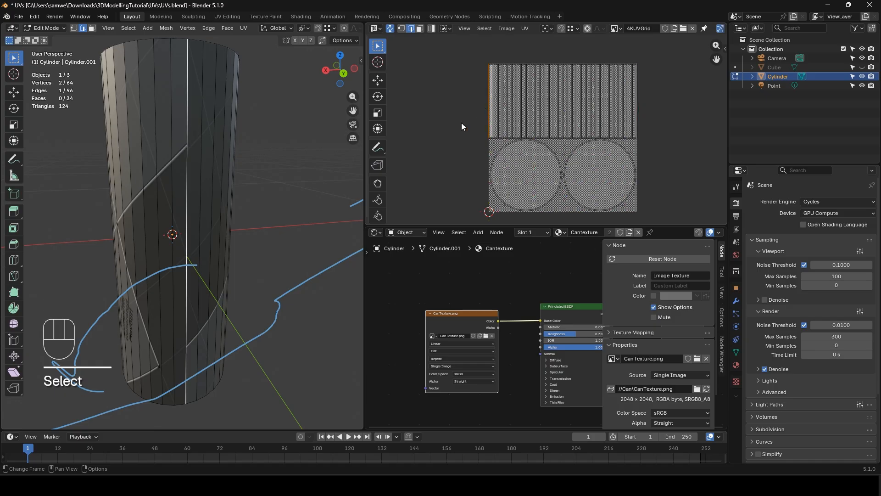
key("Tab")
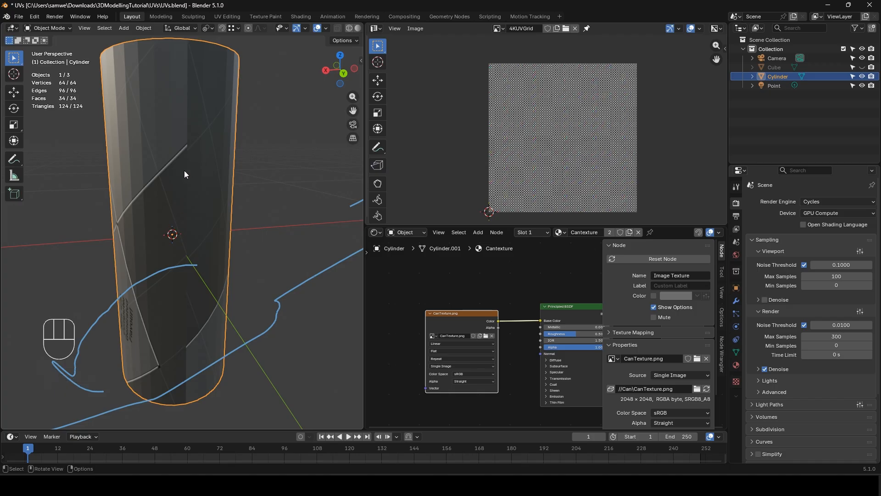
- Move the can cylinder horizontally, locked off the Z axis, well away from the world origin
scroll(183, 331, "down", 5)
mouse_move(106, 304)
middle_mouse_down()
mouse_move(272, 298)
mouse_move(188, 232)
mouse_move(211, 244)
mouse_move(203, 235)
mouse_move(273, 234)
mouse_move(153, 243)
mouse_move(197, 233)
mouse_move(205, 279)
middle_mouse_up()
key("g")
key("shift+z")
scroll(197, 233, "down", 3)
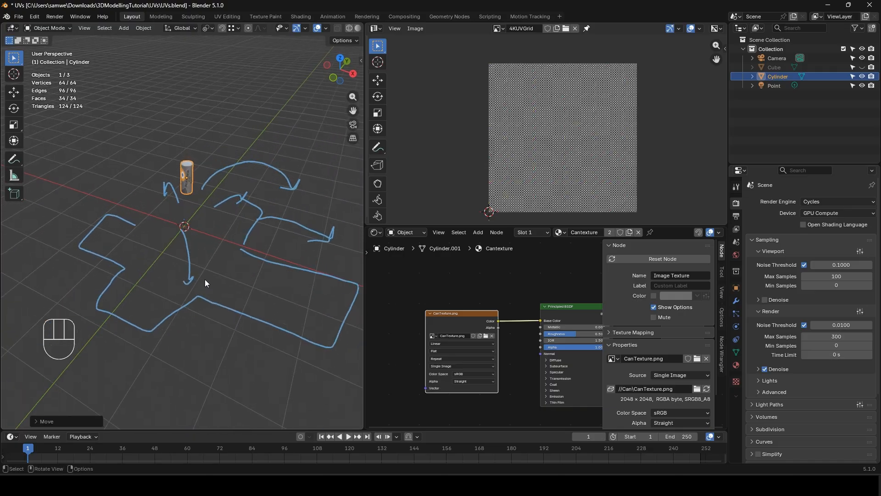
- Inspect the can cylinder's UV islands in Edit Mode by selecting a side edge, each cap circle, and most of the side strips
key("Tab")
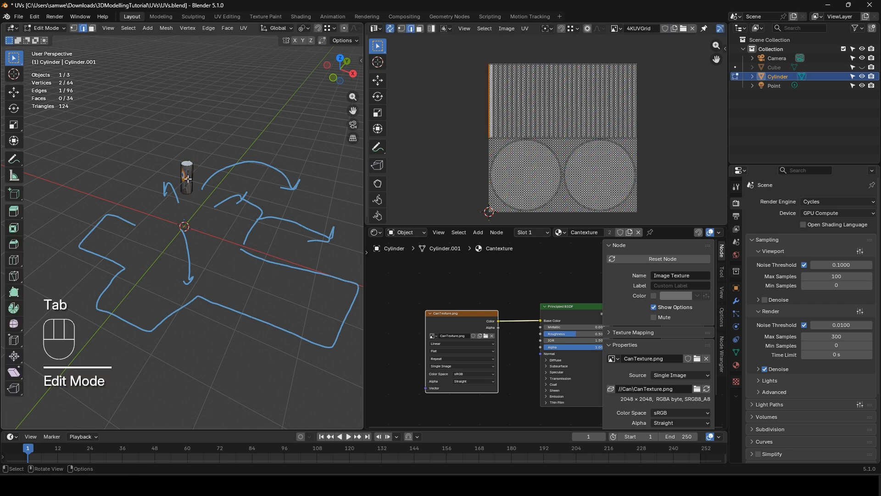
left_click(513, 108)
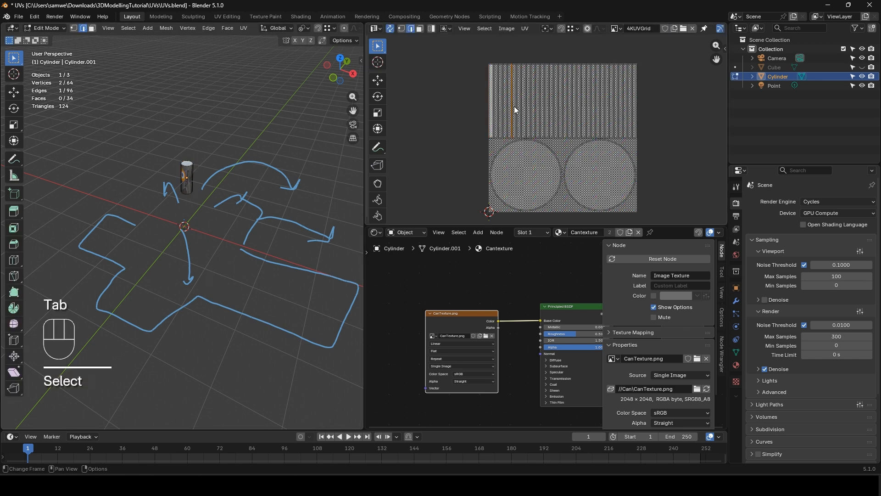
key("3")
left_click(524, 173)
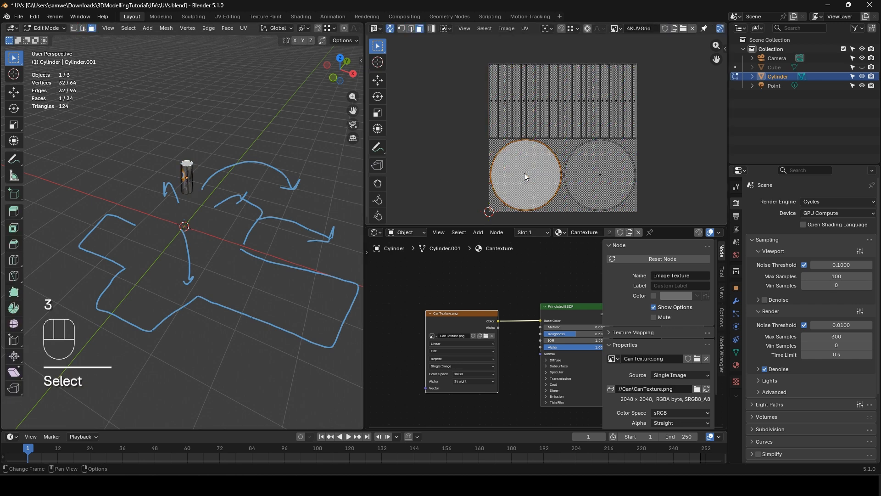
left_click(595, 174)
left_click(579, 105)
left_click_drag(486, 92, 605, 112)
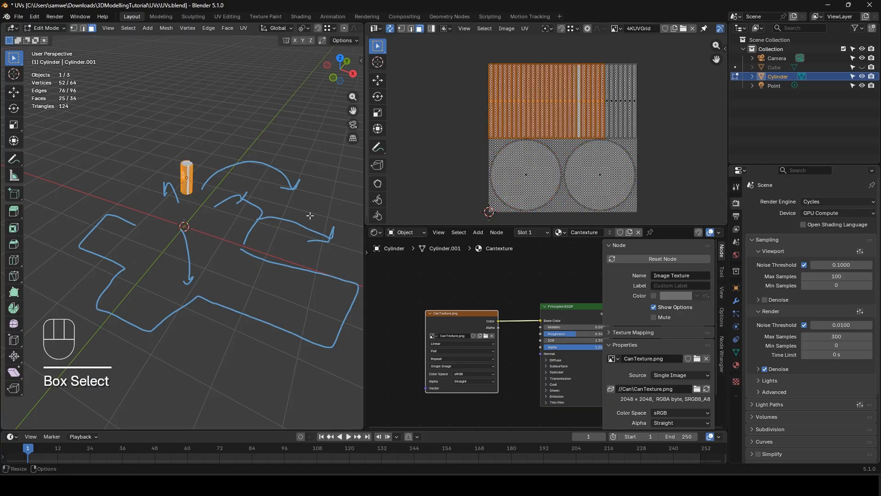
- Return to Object Mode, add a new cylinder mesh at the world origin, and open it in Edit Mode
key("Tab")
key("shift+a")
mouse_move(198, 224)
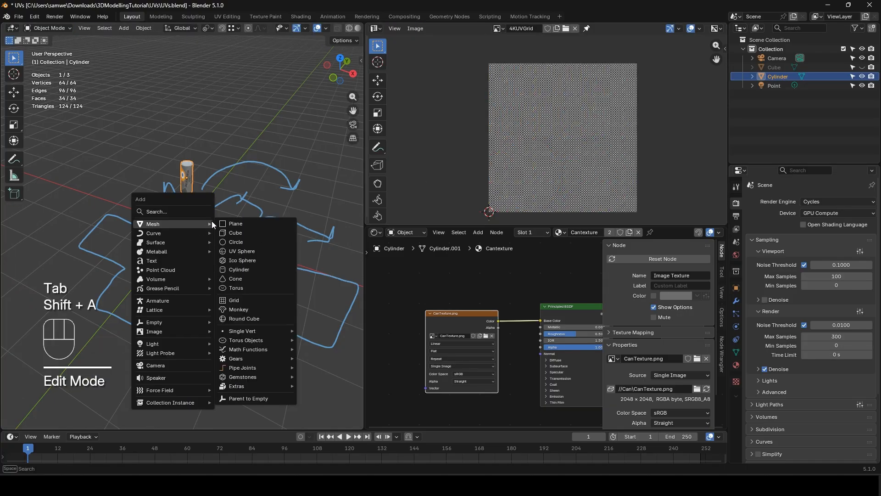
left_click(239, 269)
key("Tab")
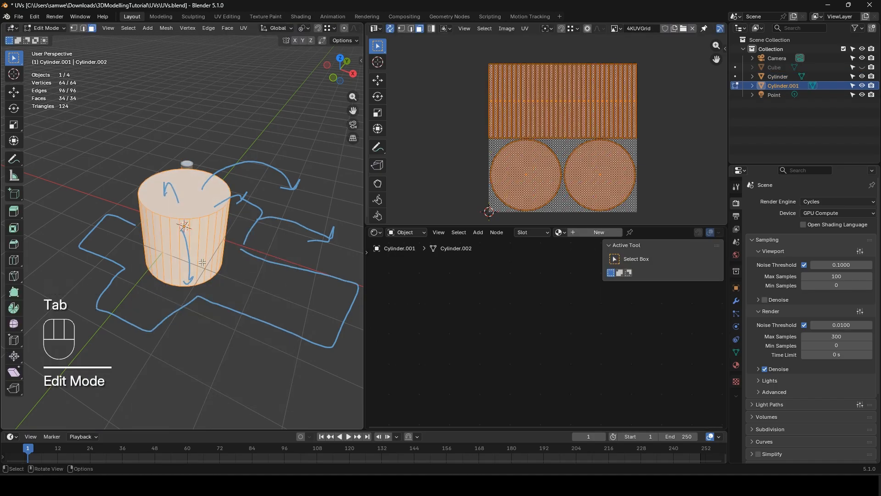
- Delete the bottom cap face of the new cylinder
middle_click_drag(202, 265, 189, 184)
key("3")
left_click(185, 262)
key("x")
left_click(180, 243)
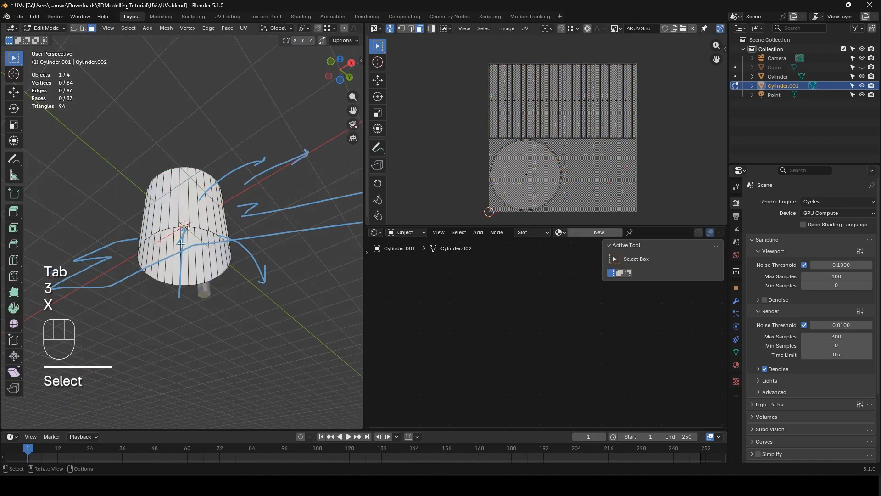
- Unwrap all of the new cylinder's remaining faces with Unwrap Angle Based, and return to Object Mode
middle_click_drag(181, 243, 186, 213)
key("a")
key("u")
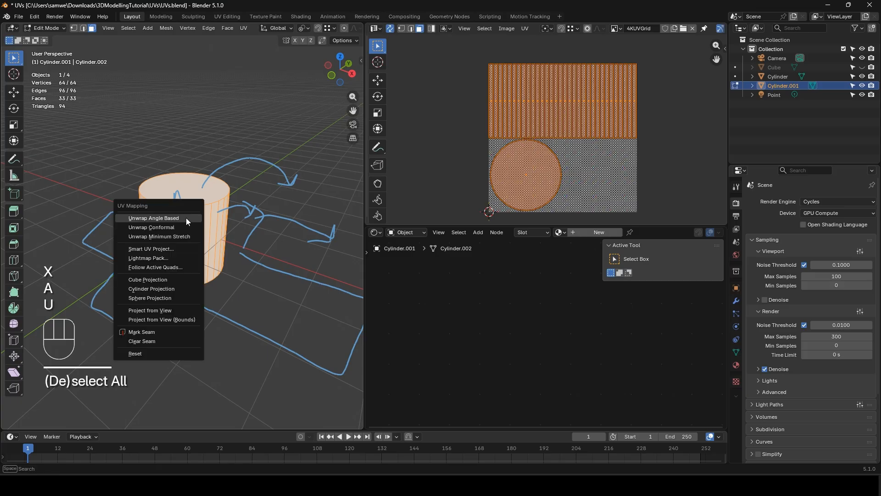
left_click(187, 219)
key("Tab")
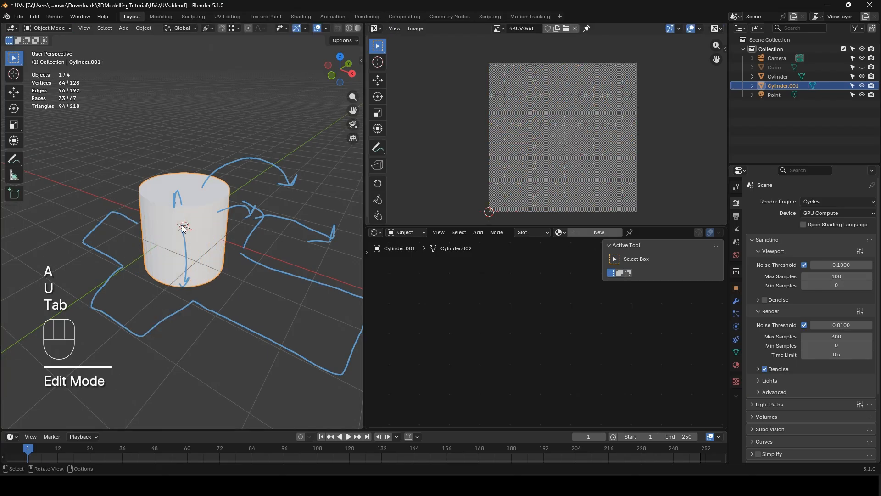
- Create a new material for the new cylinder and name it TextureBleeding
left_click(586, 233)
double_click(581, 232)
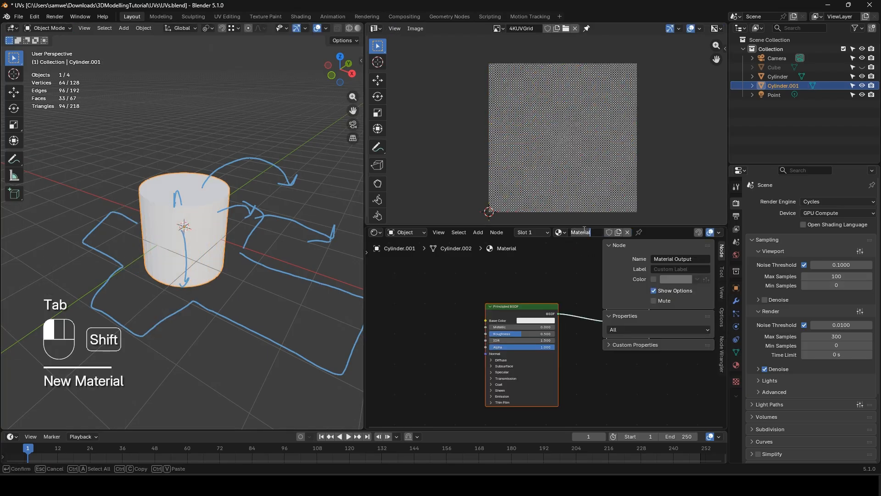
type("TextureBle")
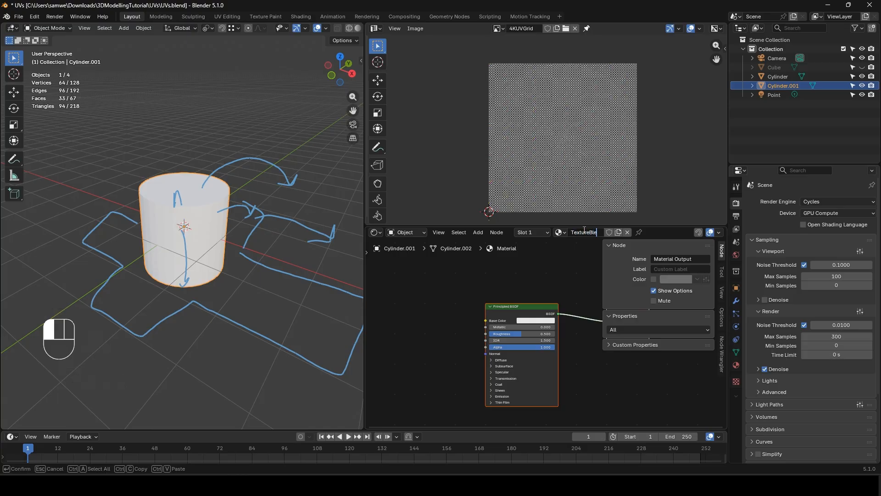
type("eding")
key("Return")
- Add an Image Texture node beside the Principled BSDF and connect its Color output to Base Color
left_click(379, 354, "shift")
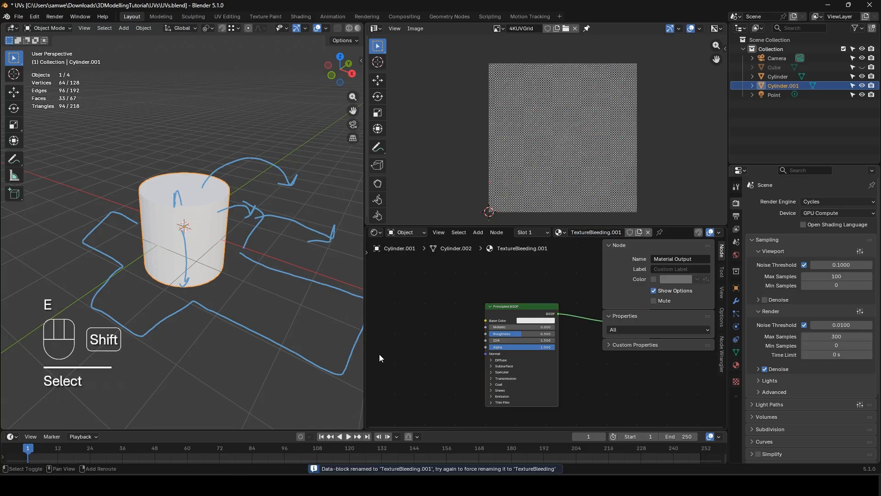
key("shift+a")
type("image tex")
key("Return")
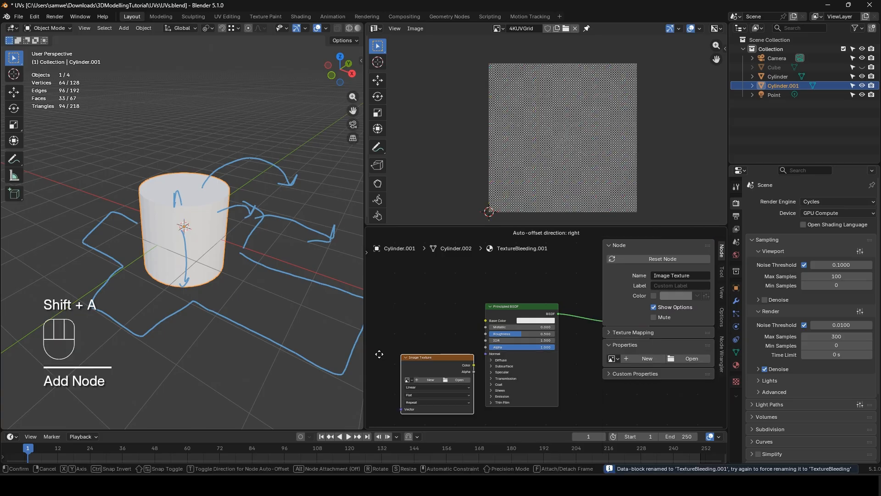
left_click(367, 314)
left_click_drag(461, 324, 486, 321)
- Create a blank black 1024 × 1024 px image named TextureBleed in the Image Texture node
left_click(417, 340)
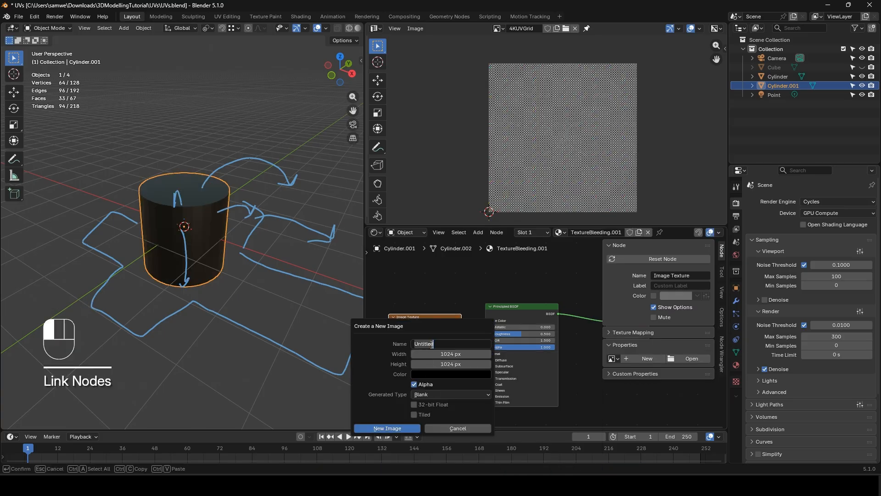
type("TextureB")
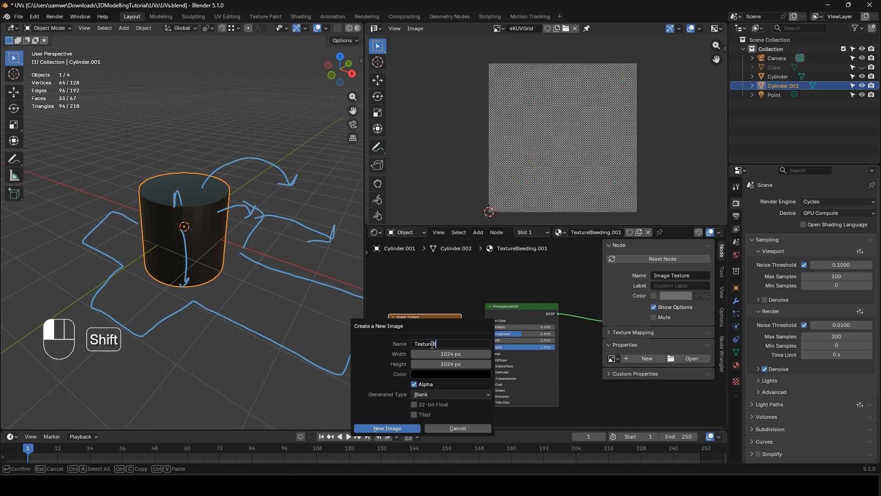
type("leed")
key("Return")
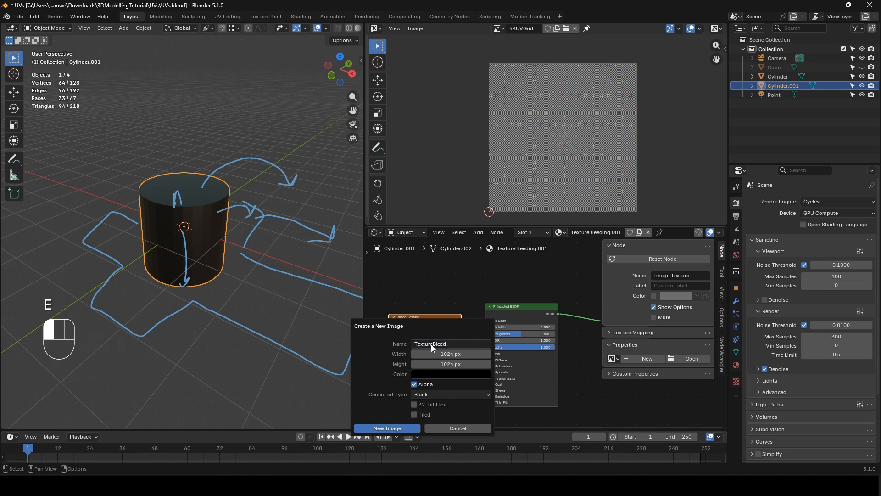
left_click(392, 432)
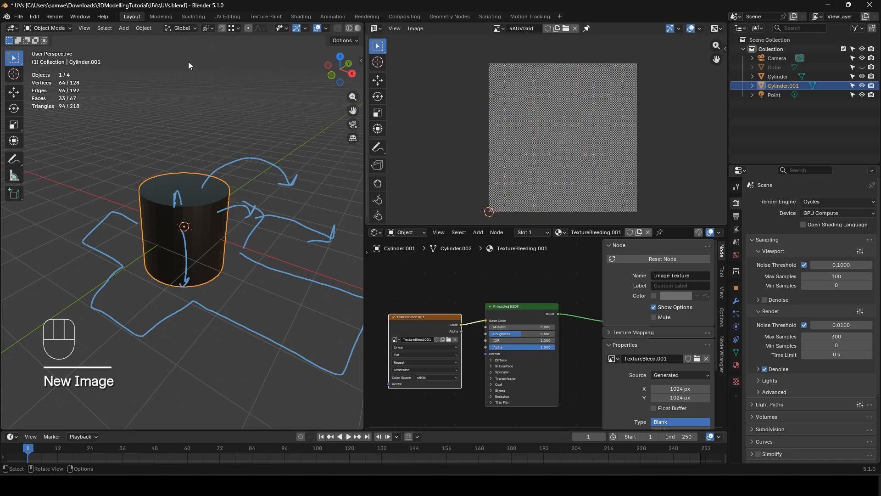
- Paint the cylinder's top cap white from the top view in Texture Paint, using a 150 px brush
left_click(266, 17)
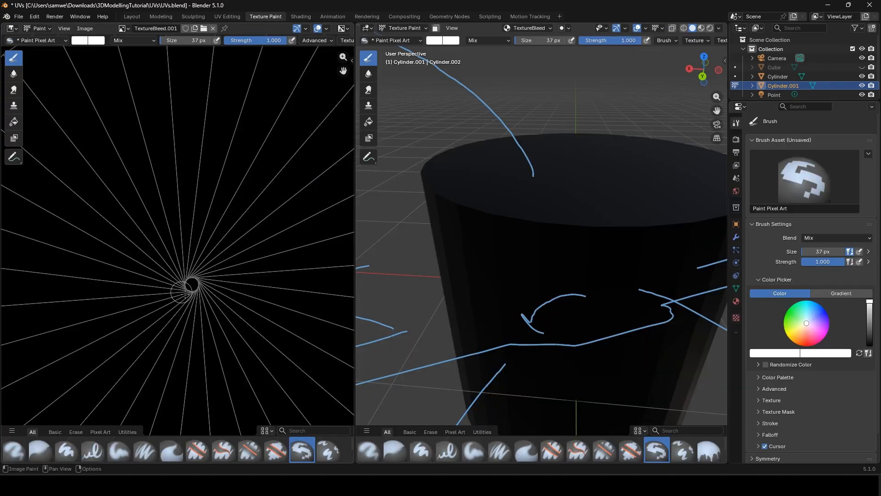
scroll(536, 192, "down", 5)
key("KP_7")
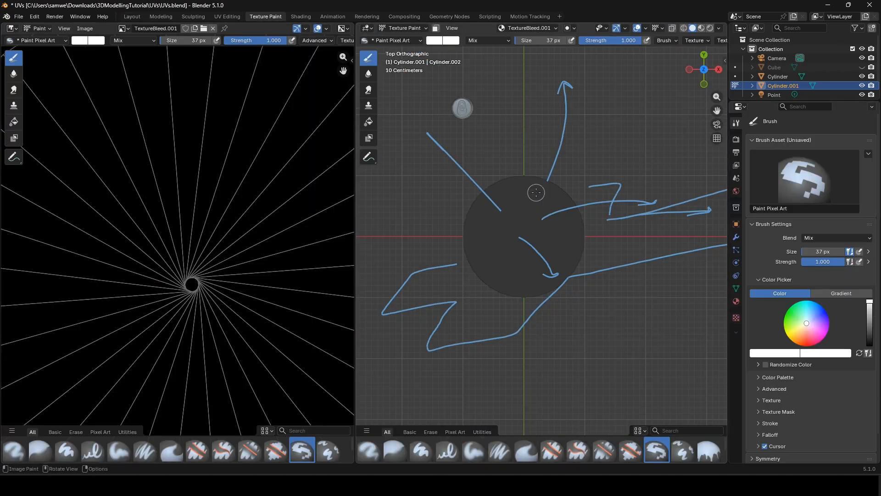
left_click_drag(545, 41, 551, 41)
mouse_move(510, 102)
left_mouse_down()
mouse_move(629, 192)
mouse_move(541, 305)
mouse_move(590, 276)
left_mouse_up()
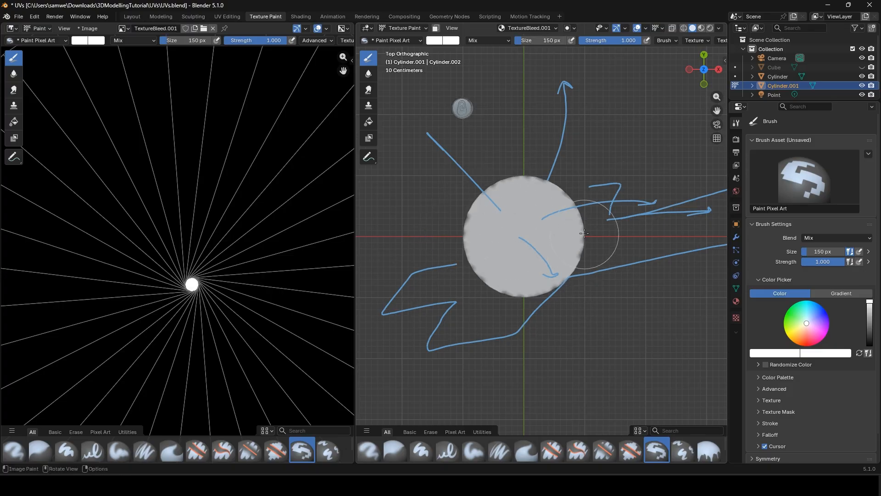
- Examine the painted edge around the cylinder's top rim and undo the last stroke made over the cap
scroll(504, 189, "up", 3)
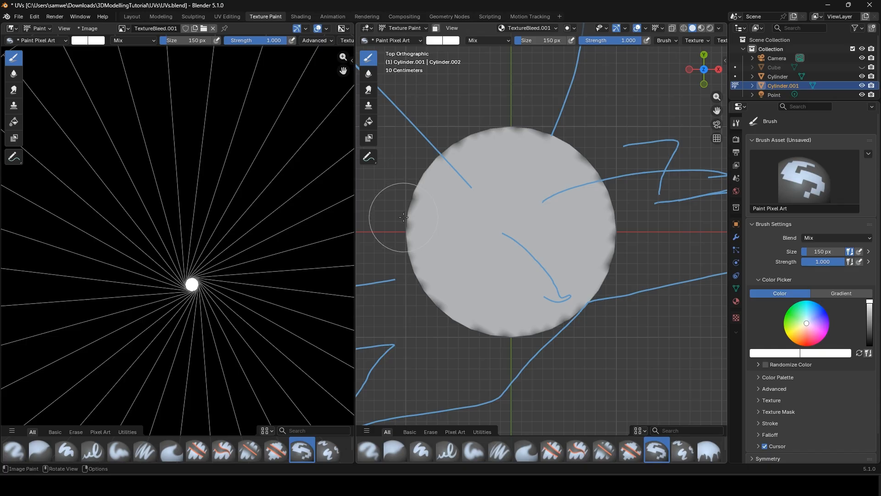
mouse_move(401, 274)
left_mouse_down()
mouse_move(388, 298)
mouse_move(531, 364)
left_mouse_up()
middle_click_drag(531, 364, 527, 275)
left_click_drag(482, 230, 616, 223)
mouse_move(615, 222)
middle_mouse_down()
mouse_move(560, 267)
mouse_move(505, 292)
mouse_move(555, 235)
middle_mouse_up()
key("ctrl+z")
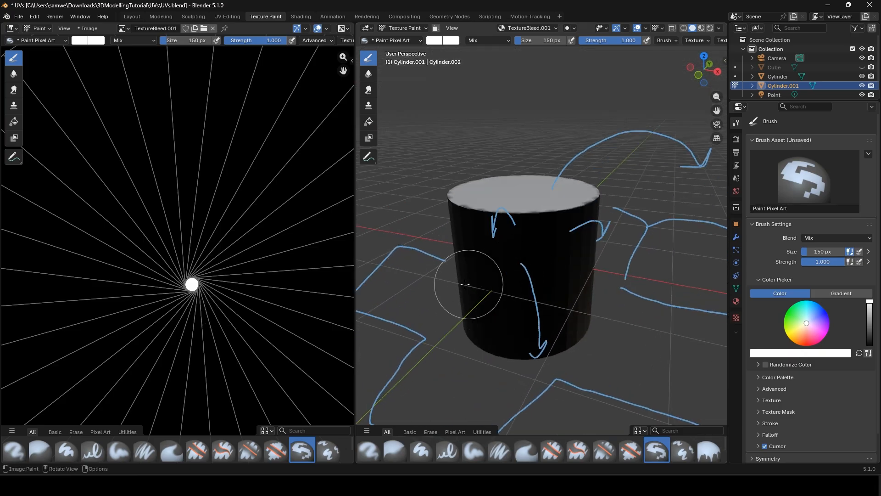
middle_click_drag(474, 243, 523, 274)
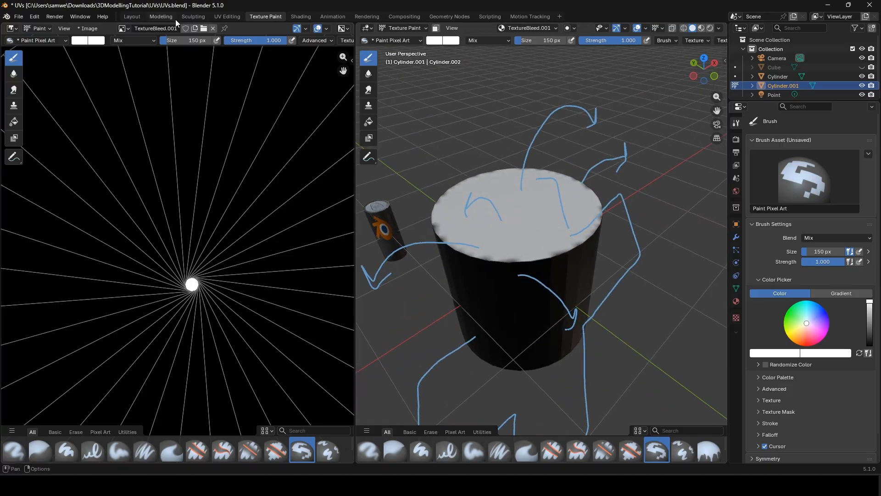
- In UV Editing, enlarge the cap's UV face to about a quarter of the layout's width and rotate it to straighten the radial edges
left_click(227, 16)
key("alt+a")
key("Home")
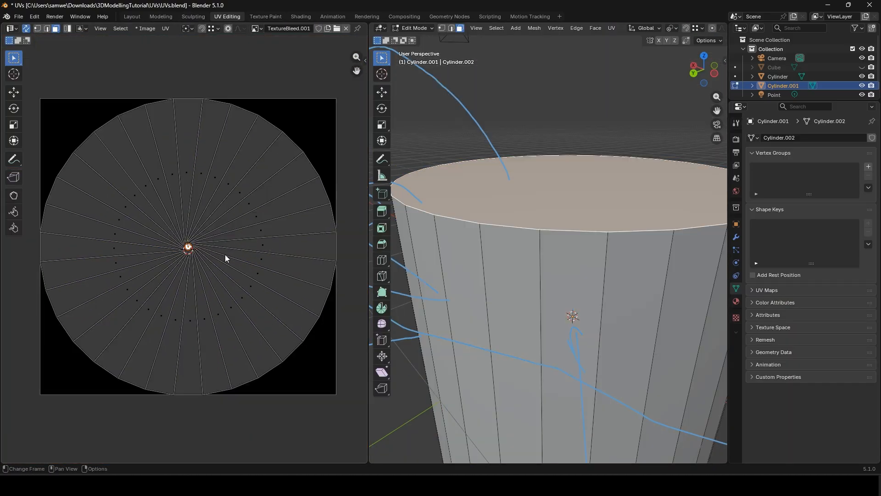
key("s")
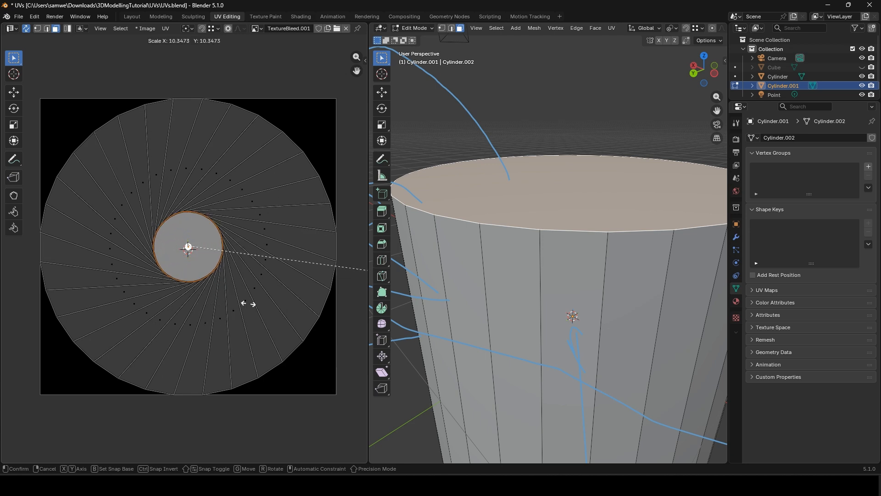
left_click(266, 292)
key("r")
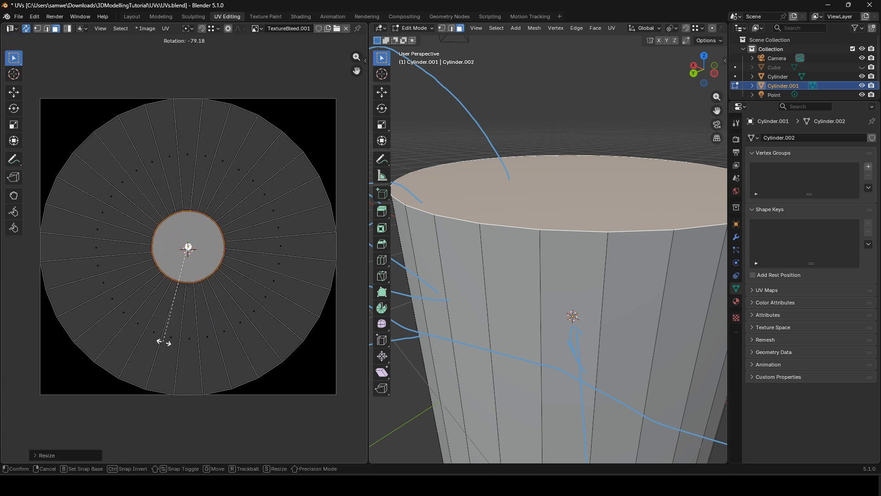
left_click(183, 339)
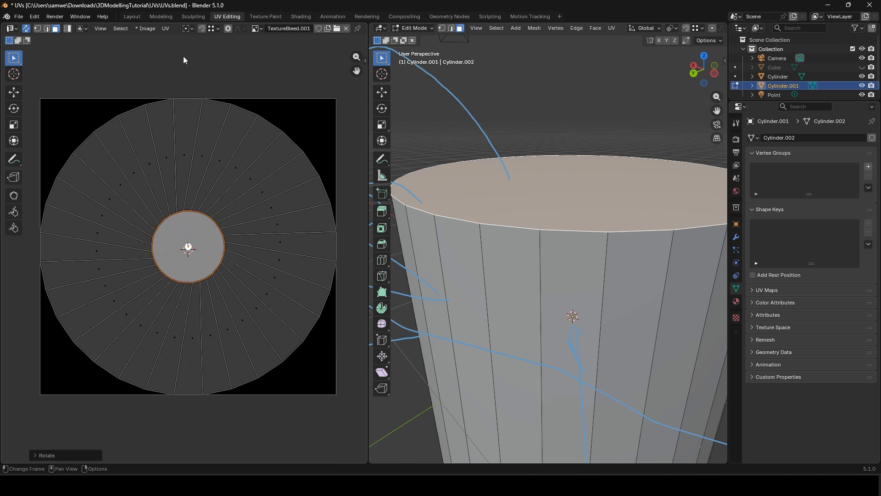
- Repaint the whole top cap white from the top view in Texture Paint, and compare its rim with the UV layout
left_click(265, 16)
key("KP_7")
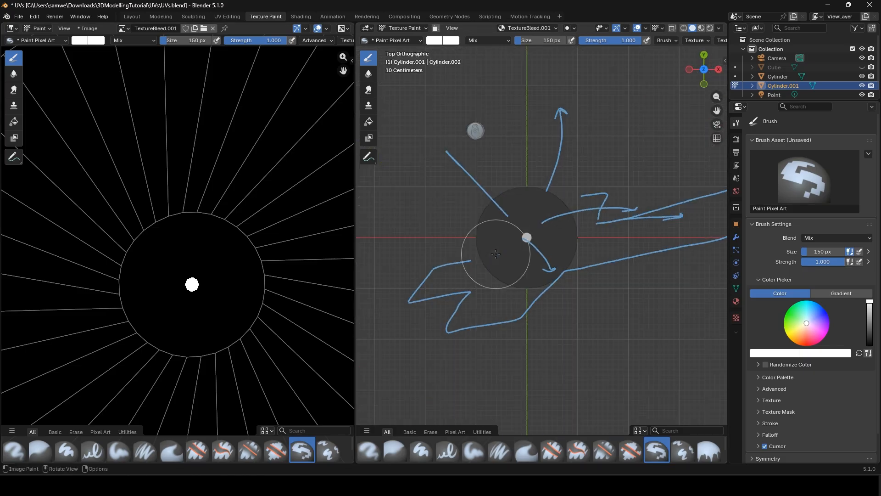
mouse_move(539, 209)
left_mouse_down()
mouse_move(454, 223)
mouse_move(485, 238)
left_mouse_up()
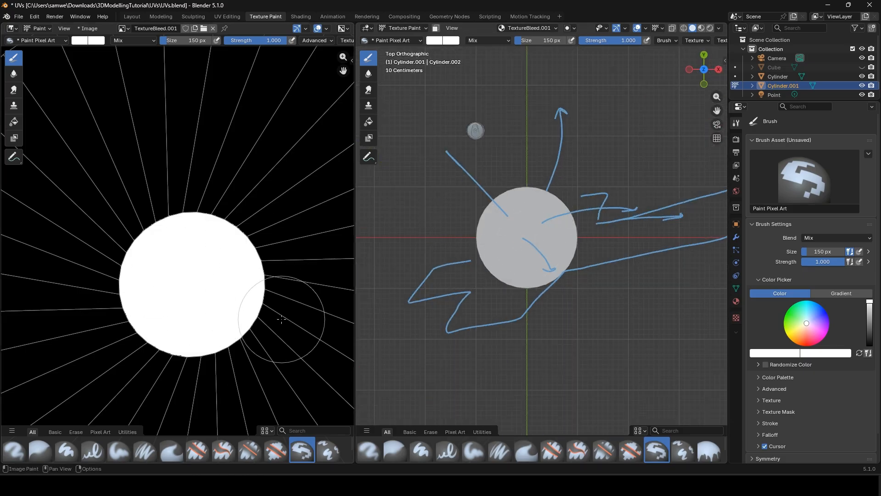
scroll(599, 231, "up", 5)
scroll(574, 301, "up", 6)
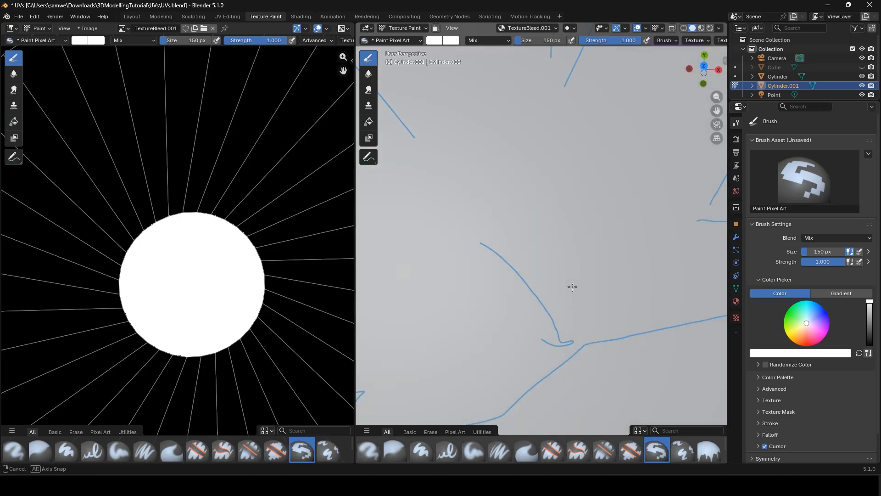
mouse_move(572, 287)
middle_mouse_down()
mouse_move(570, 350)
mouse_move(531, 274)
mouse_move(513, 197)
mouse_move(511, 73)
mouse_move(510, 151)
mouse_move(511, 134)
mouse_move(511, 147)
mouse_move(497, 135)
mouse_move(498, 88)
mouse_move(565, 255)
mouse_move(574, 254)
middle_mouse_up()
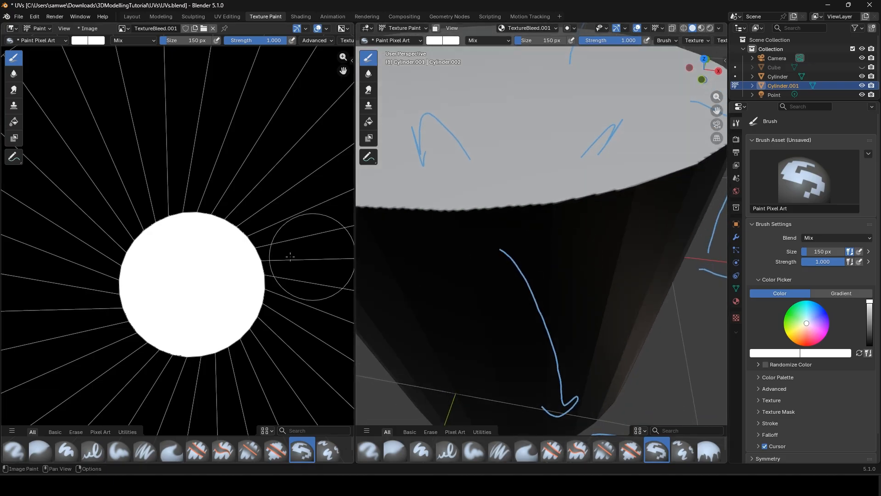
scroll(207, 232, "down", 4)
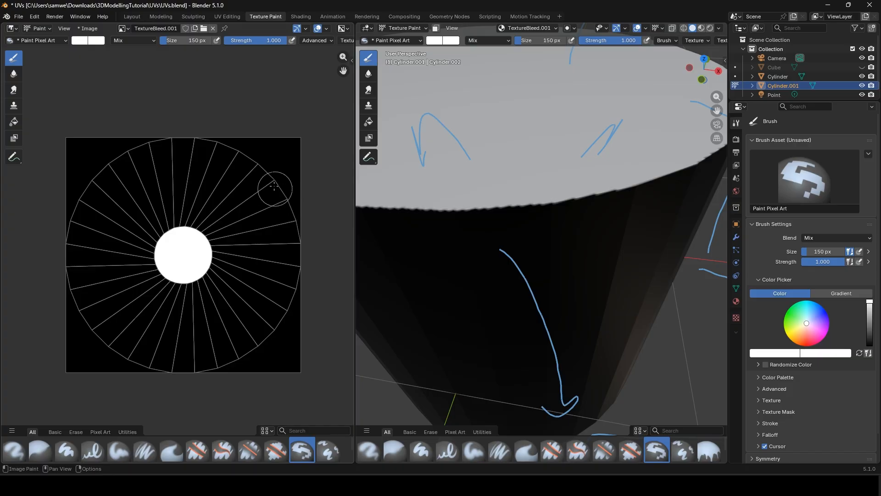
- In UV Editing, turn off UV sync selection, isolate the side faces and slightly enlarge their inner edge loop to leave a gap around the cap
left_click(231, 17)
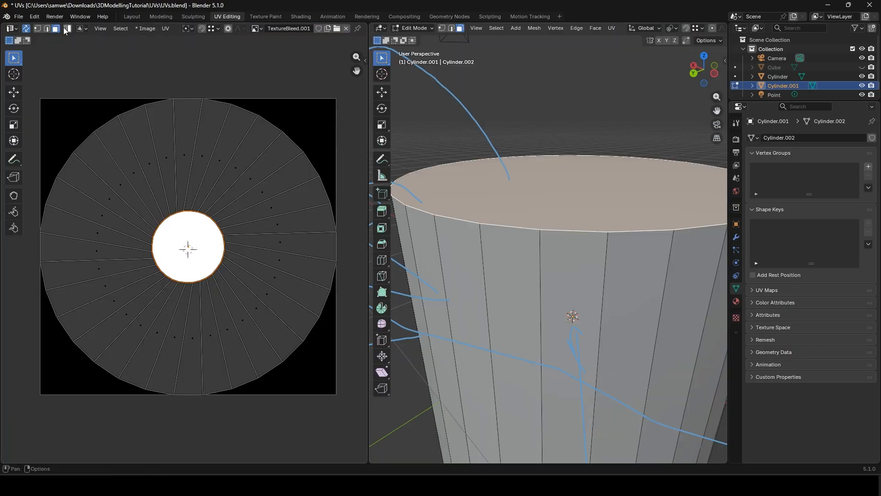
left_click(26, 29)
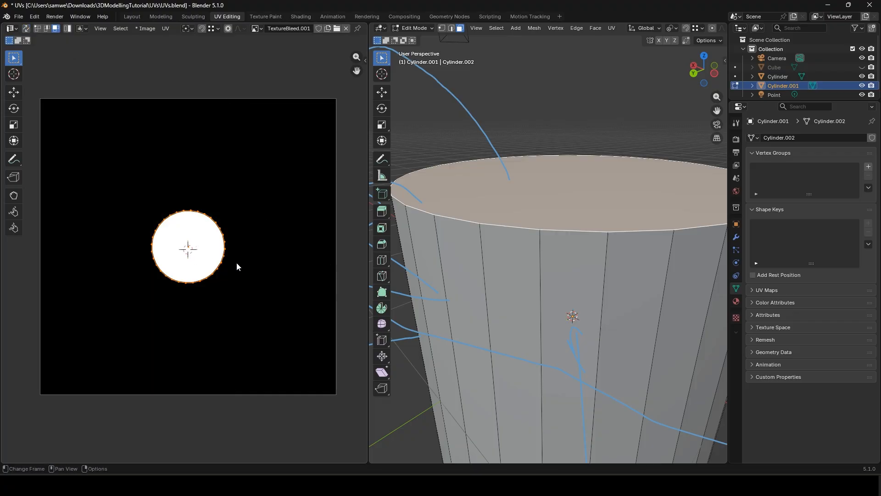
scroll(247, 269, "up", 4)
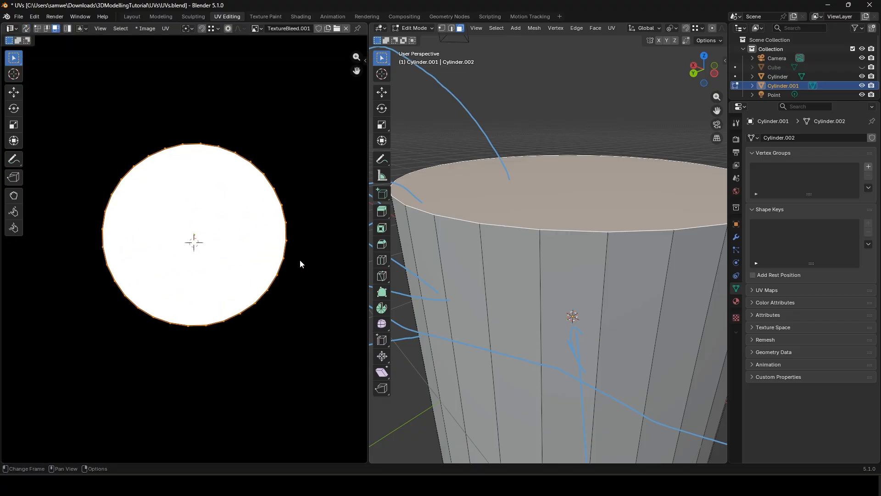
key("ctrl+i")
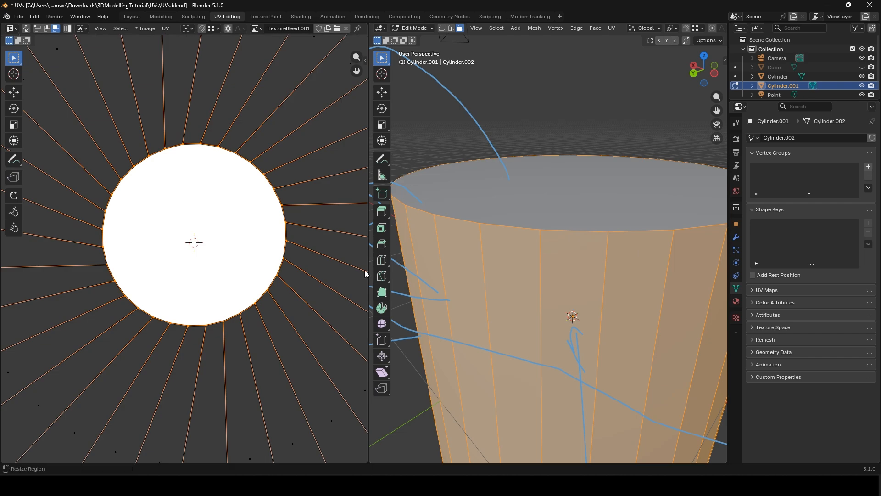
key("2")
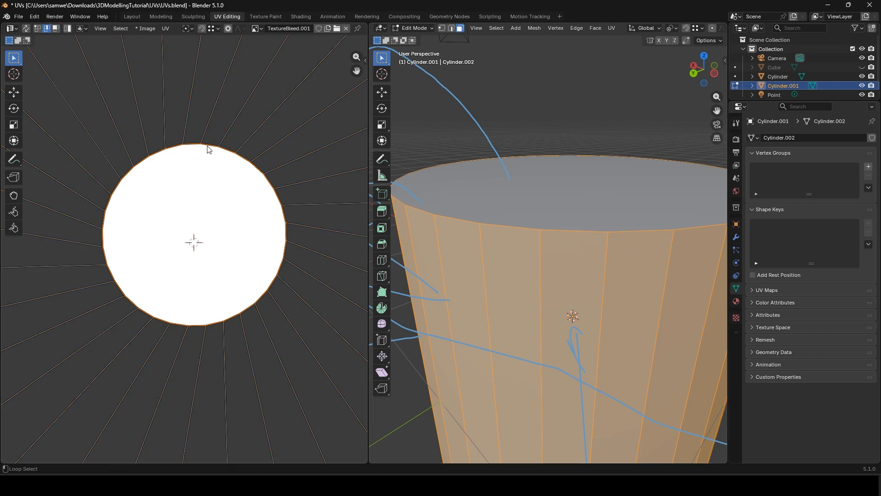
key("s")
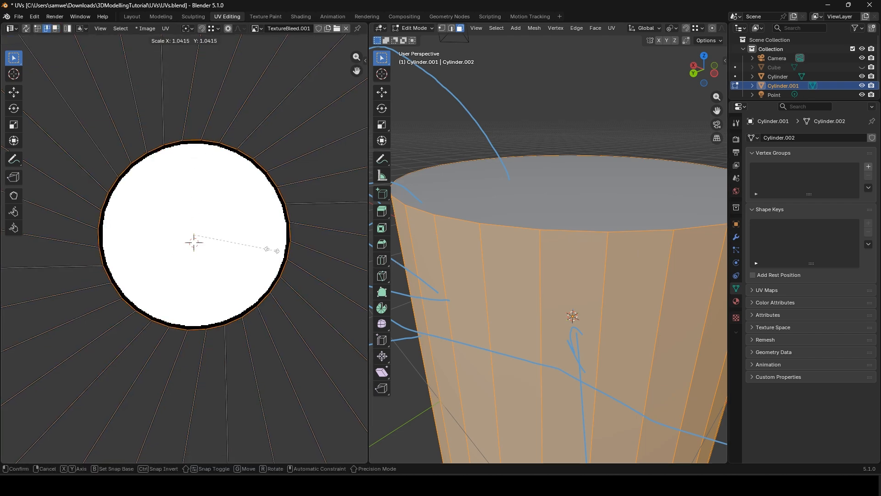
left_click(271, 251)
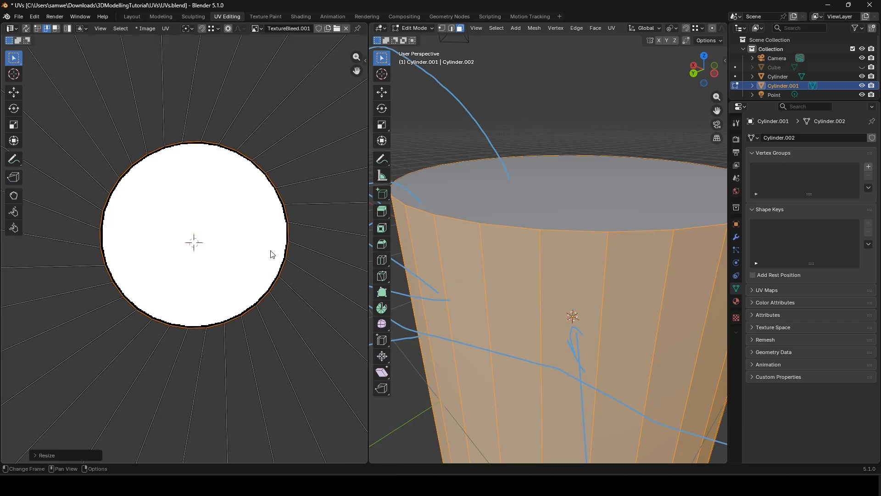
key("Tab")
- Repaint the whole cap white from the top view in Texture Paint and examine its edge in the image and on the rim
left_click(266, 16)
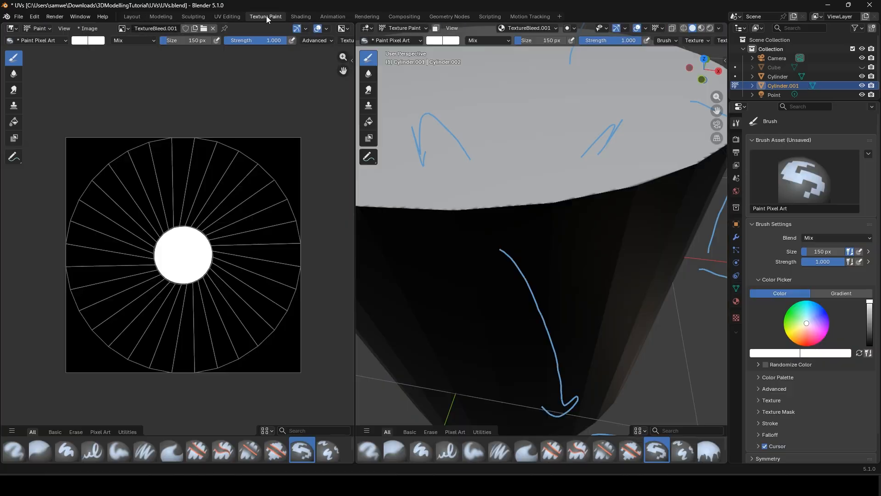
scroll(456, 181, "down", 3)
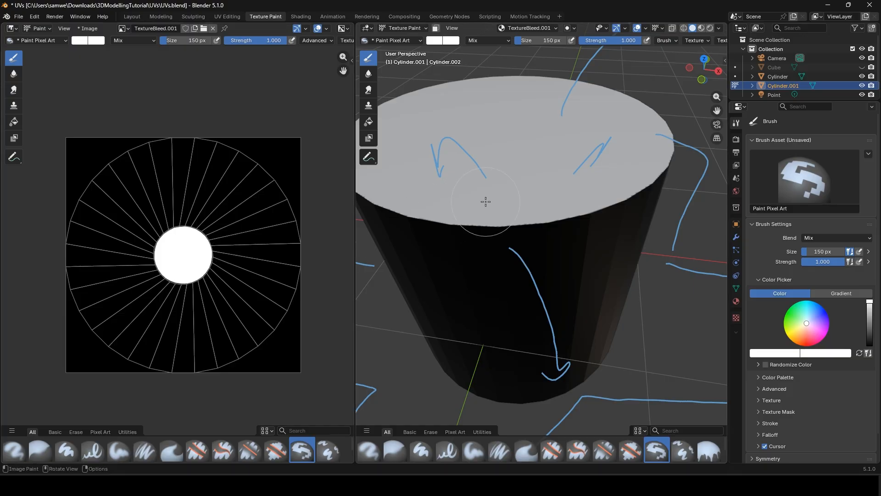
key("KP_7")
scroll(488, 201, "down", 2)
mouse_move(444, 165)
left_mouse_down()
mouse_move(549, 116)
mouse_move(523, 285)
left_mouse_up()
left_click_drag(487, 137, 557, 252)
scroll(179, 279, "up", 5)
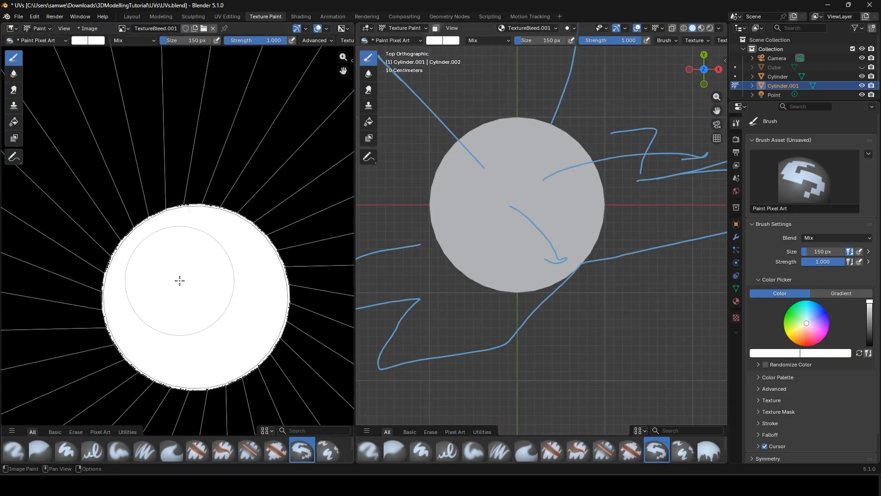
middle_click_drag(542, 119, 527, 240)
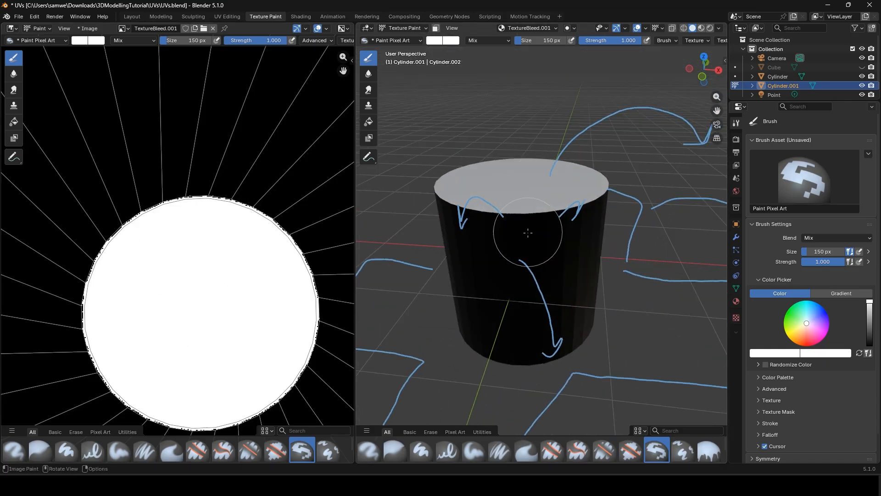
scroll(521, 220, "up", 5)
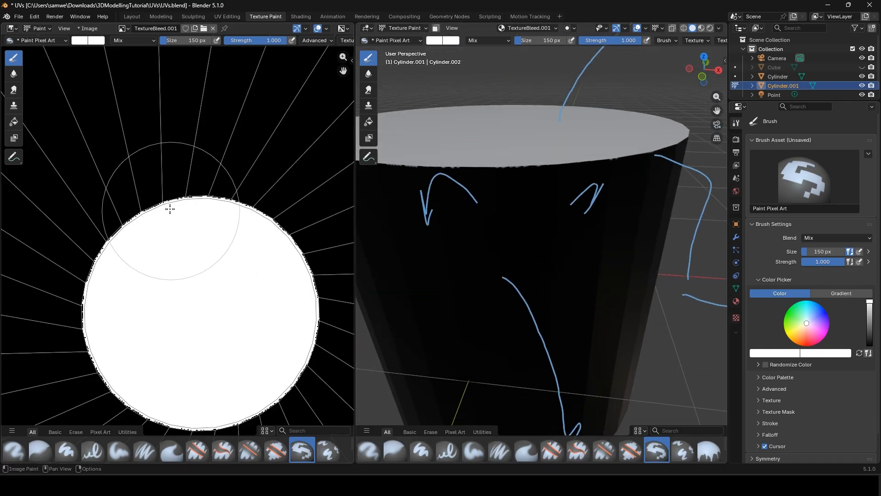
- In UV Editing, scale the side faces' inner edge loop up by about 1.02 to widen the gap around the cap
left_click(227, 17)
key("s")
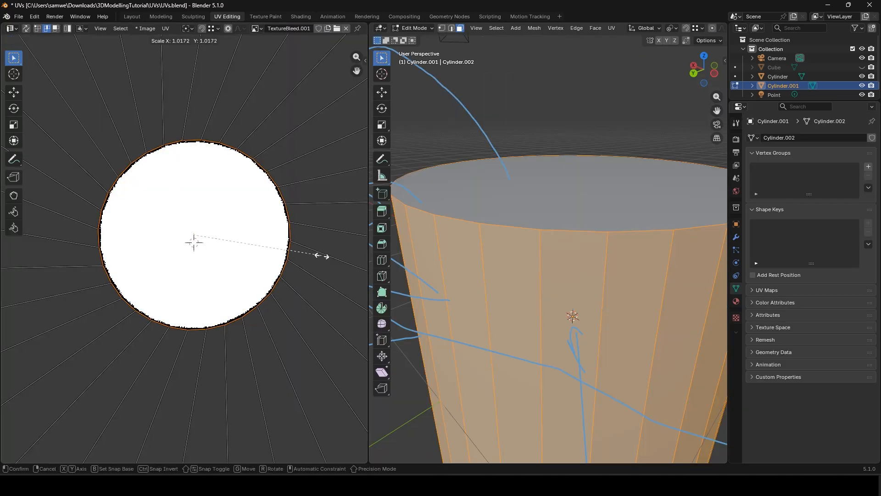
left_click(324, 256)
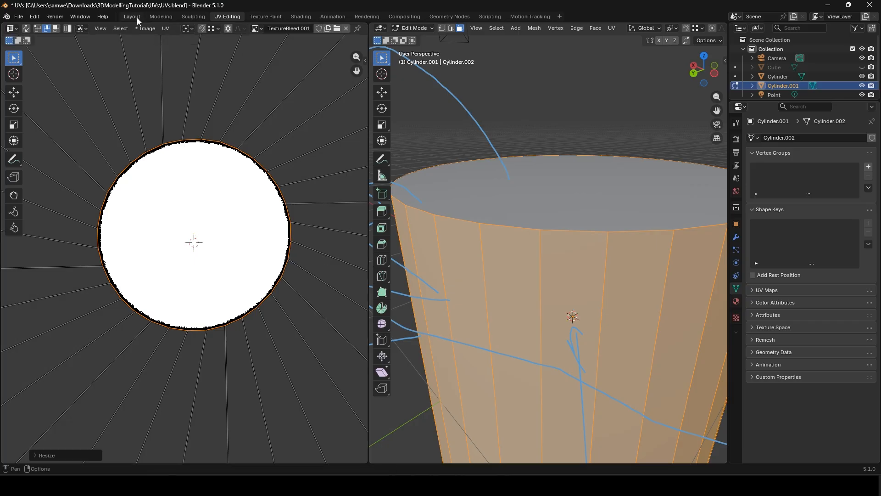
- In Texture Paint, dab a 46 px pink spot across the cap's UV border in the image and inspect it on the cylinder's rim
left_click(260, 16)
middle_click_drag(620, 203, 571, 212)
scroll(571, 212, "down", 4)
middle_click_drag(523, 228, 503, 214)
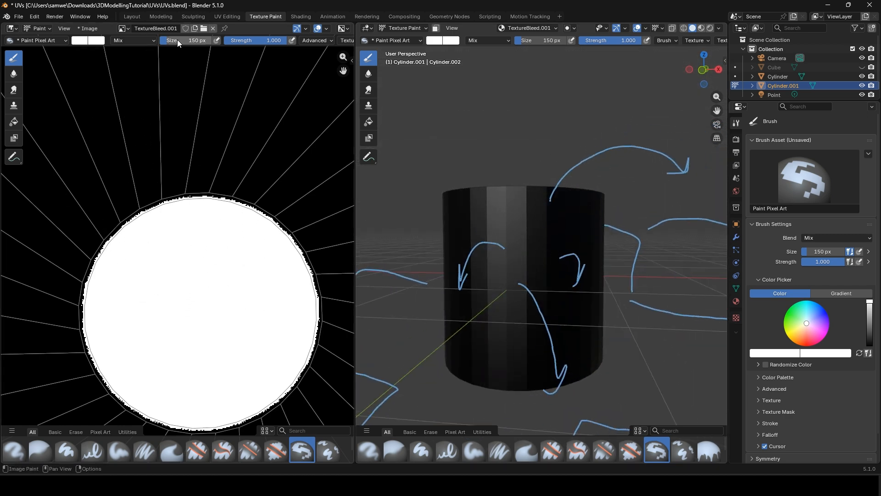
left_click_drag(177, 39, 137, 40)
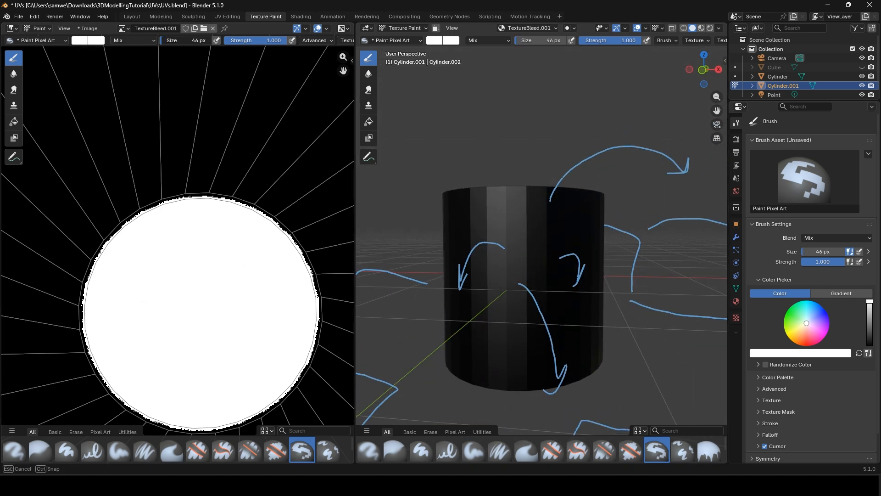
left_click(81, 44)
left_click(122, 91)
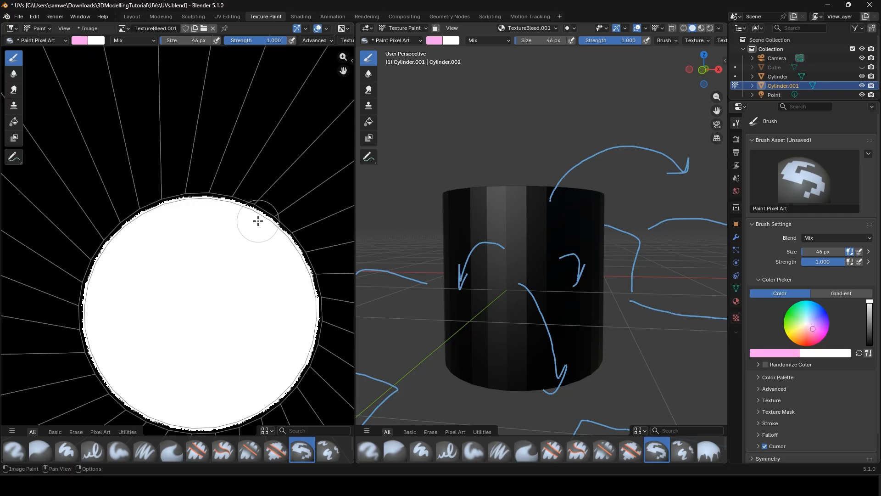
left_click(258, 222)
middle_click_drag(602, 241, 480, 293)
scroll(574, 274, "up", 5)
mouse_move(574, 274)
middle_mouse_down()
mouse_move(560, 261)
mouse_move(597, 146)
middle_mouse_up()
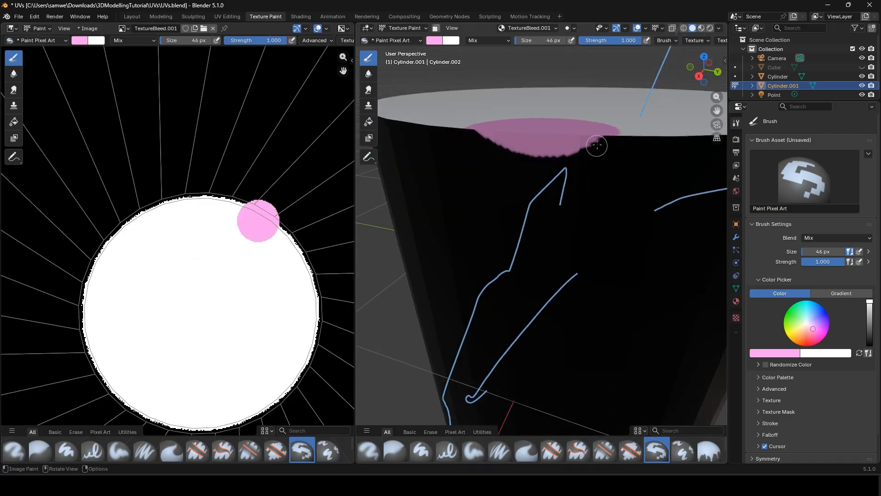
- Paint a short pink stroke across the cylinder's rim in the 3D view and compare it with the cap's border in the image
scroll(548, 149, "down", 4)
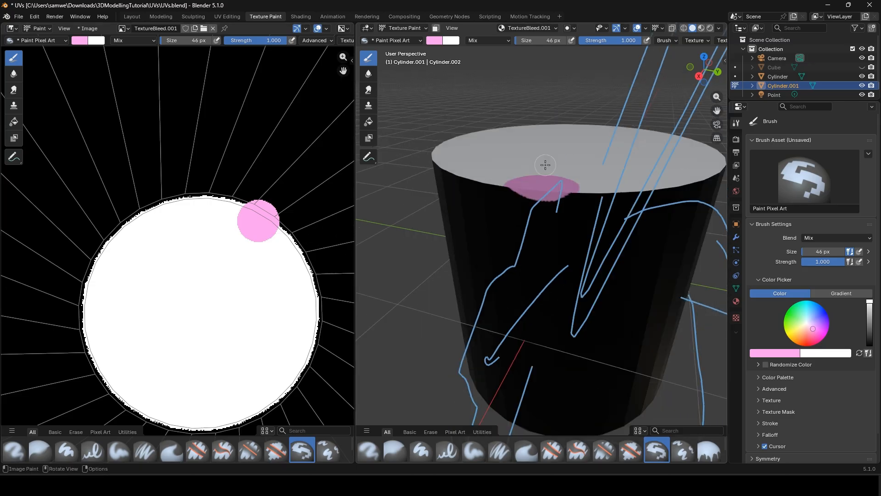
middle_click_drag(546, 163, 544, 203)
left_click_drag(544, 203, 566, 202)
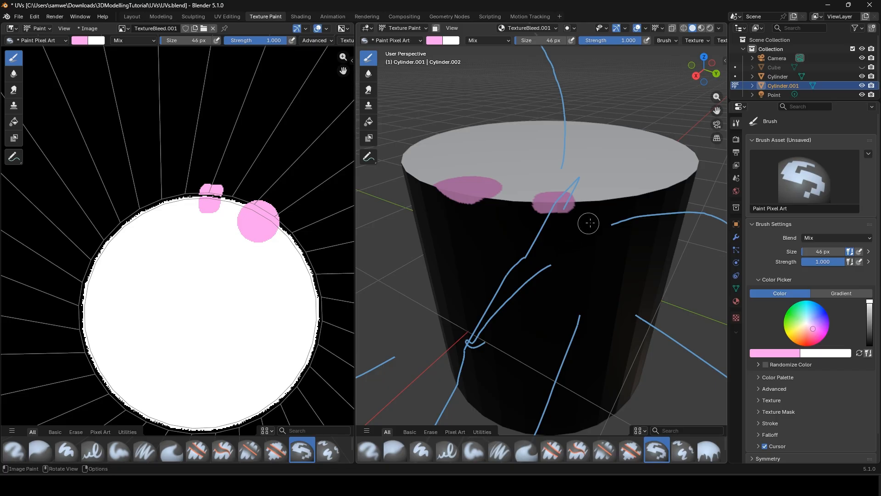
middle_click_drag(588, 228, 591, 233)
scroll(177, 208, "up", 3)
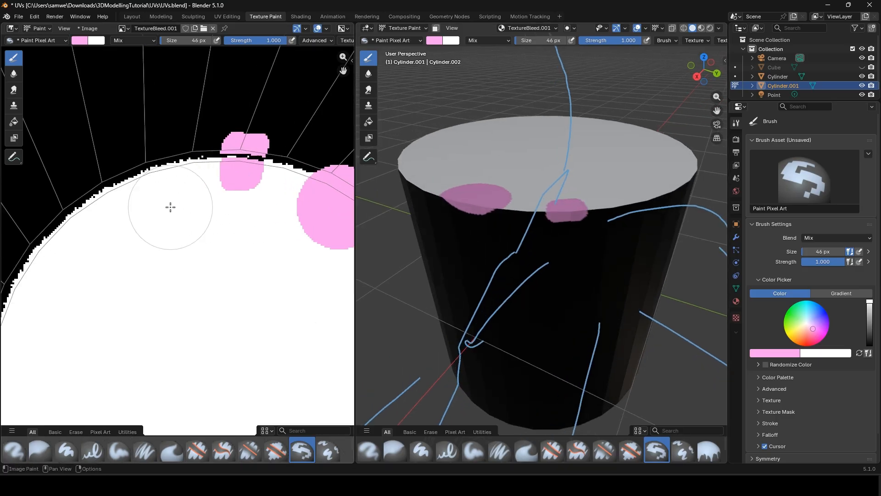
- Set the brush size to 3 px, paint a thin diagonal pink line across the cap's UV border in the image, and inspect it on the rim
key("f")
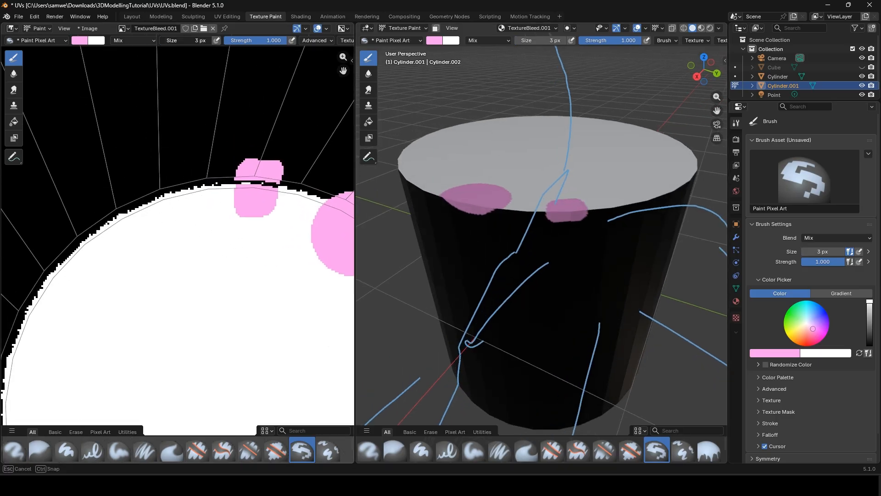
left_click(196, 195)
scroll(181, 154, "up", 4)
left_click_drag(181, 148, 217, 160)
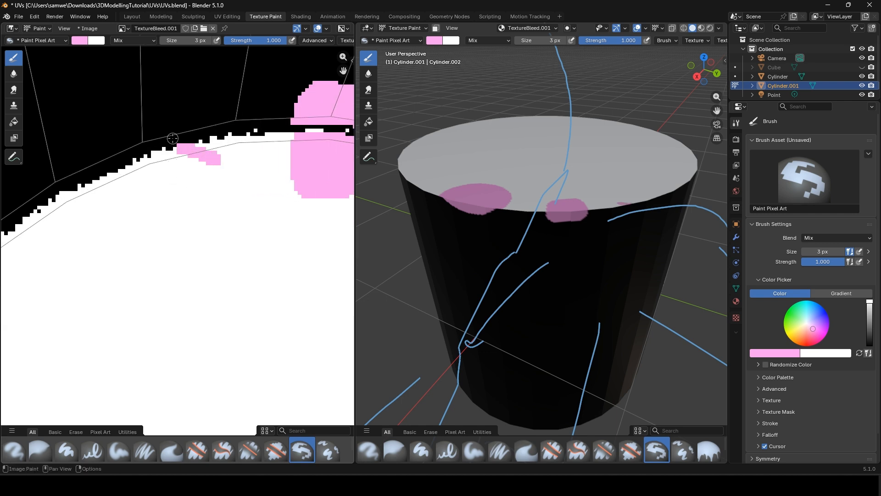
left_click_drag(173, 138, 147, 125)
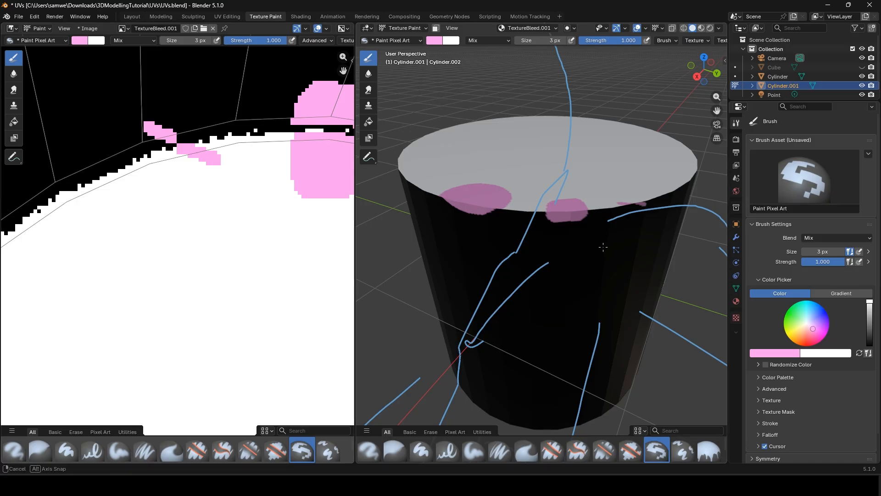
scroll(538, 207, "up", 4)
middle_click_drag(539, 207, 536, 280, "shift")
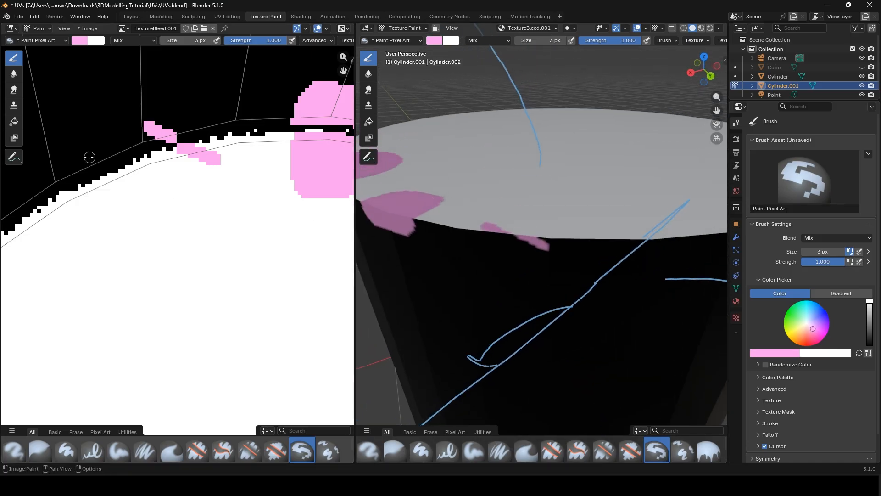
- Paint more thin pink strokes at two other places across the gap around the cap's UV face in the image
left_click_drag(82, 159, 151, 185)
middle_click_drag(577, 262, 544, 308)
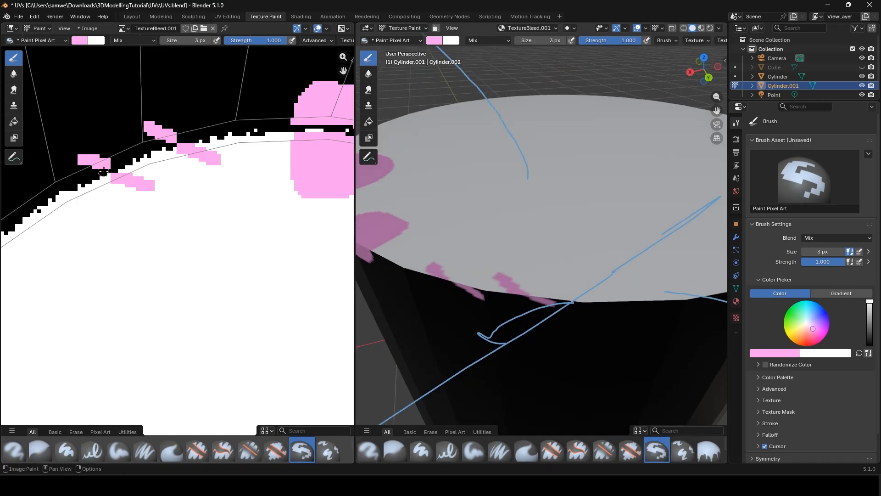
scroll(104, 172, "down", 4)
middle_click_drag(222, 231, 136, 186)
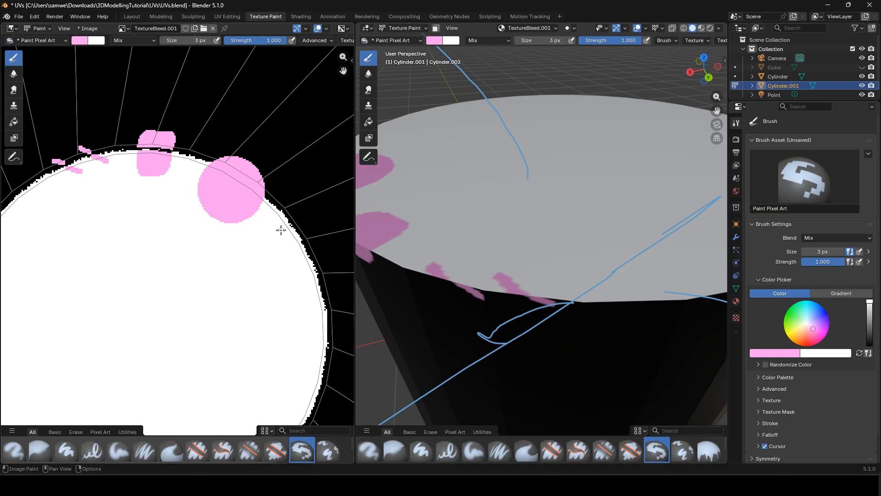
mouse_move(281, 230)
left_mouse_down()
mouse_move(284, 237)
mouse_move(285, 214)
mouse_move(298, 226)
left_mouse_up()
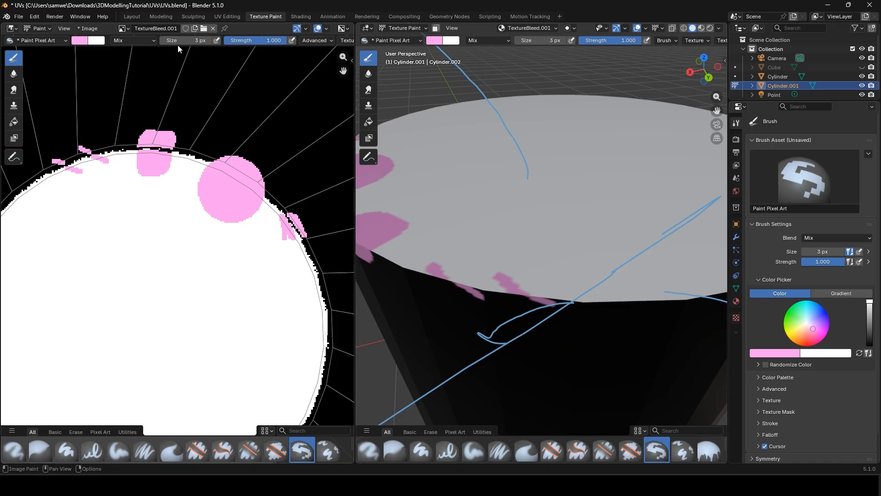
- Set the brush size to 99 px, paint a pink blob across the rim on the model, and examine its two halves in the image
left_click_drag(178, 44, 184, 43)
middle_click_drag(515, 254, 486, 249)
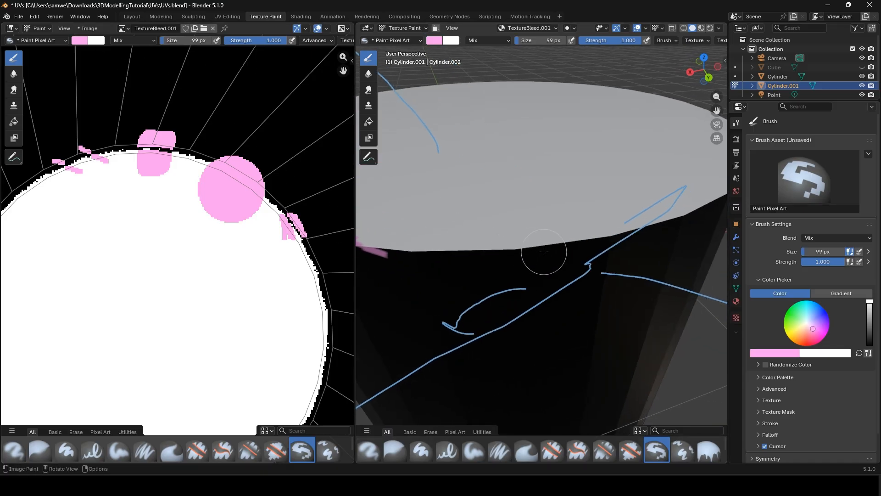
left_click_drag(544, 252, 584, 223)
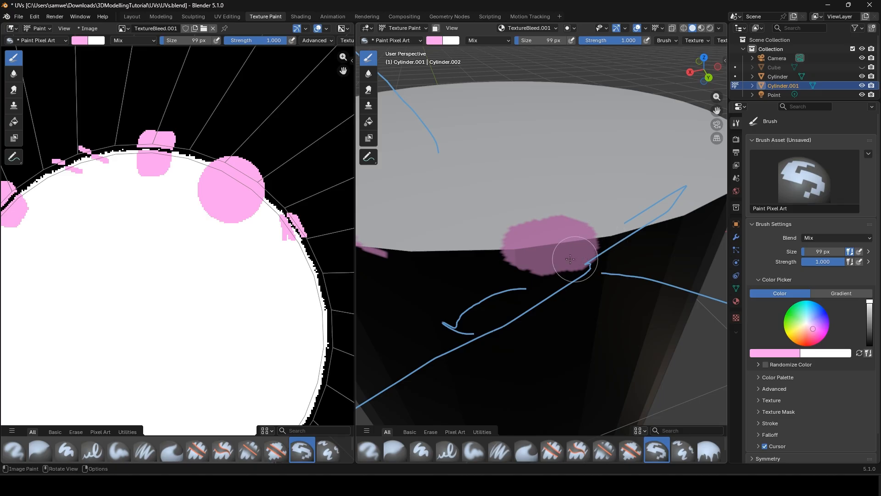
middle_click_drag(111, 226, 221, 224)
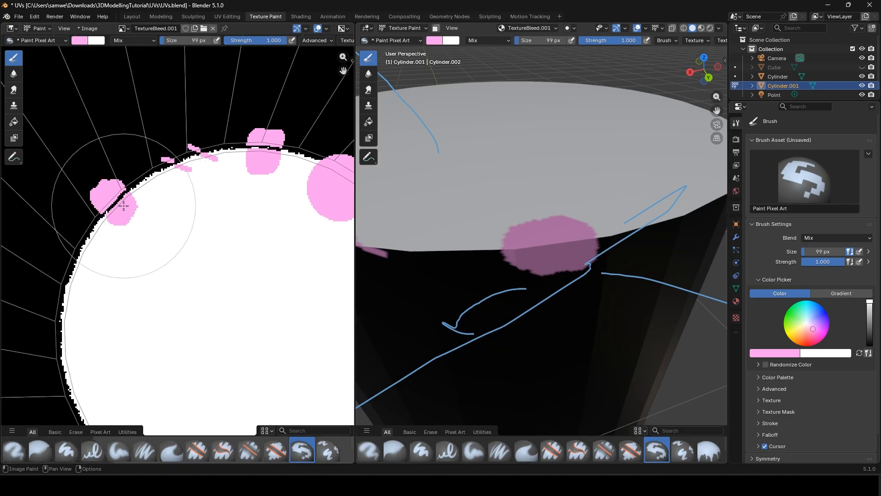
scroll(124, 206, "up", 5)
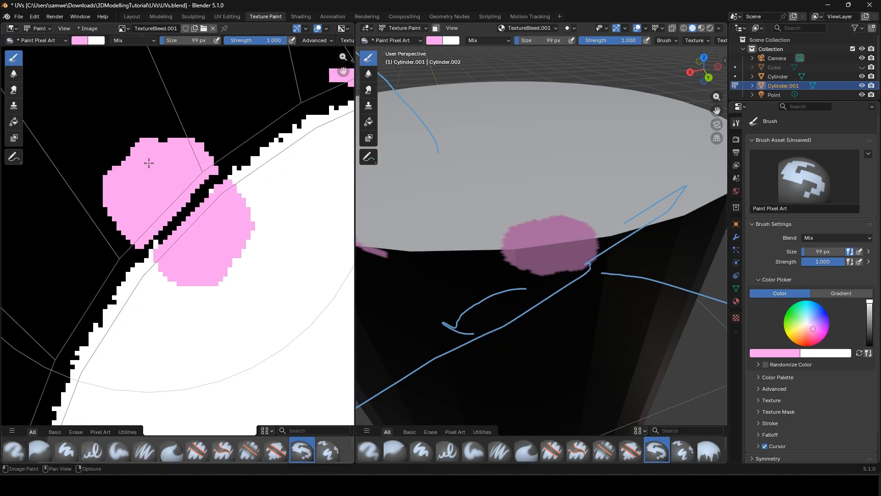
- Paint another pink spot on the cap near its rim in the 3D view, and return to the Layout workspace
left_click_drag(629, 200, 639, 210)
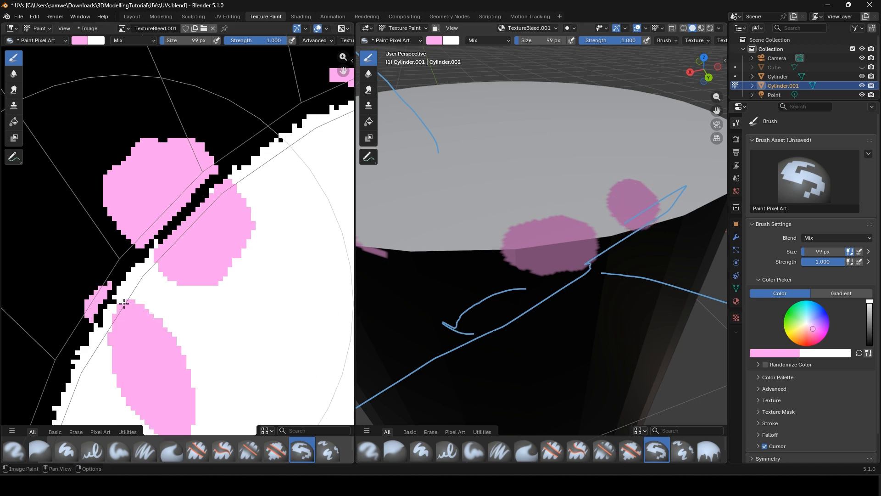
scroll(254, 284, "down", 5)
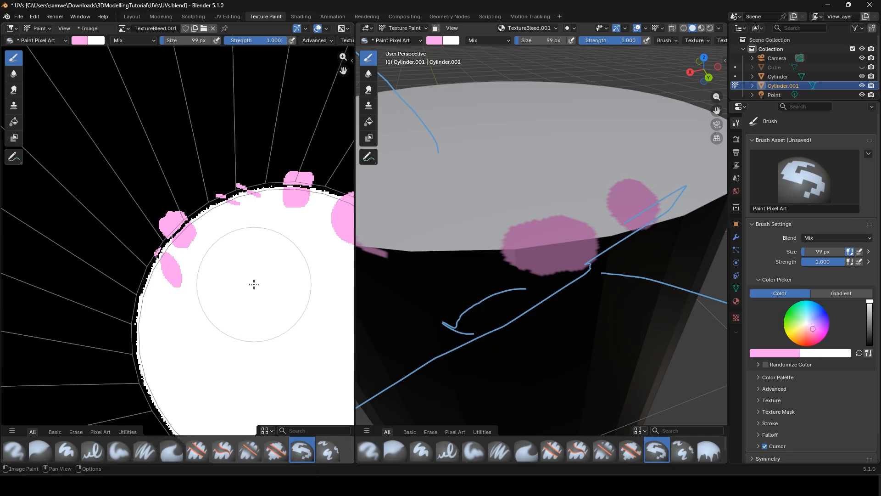
left_click(133, 17)
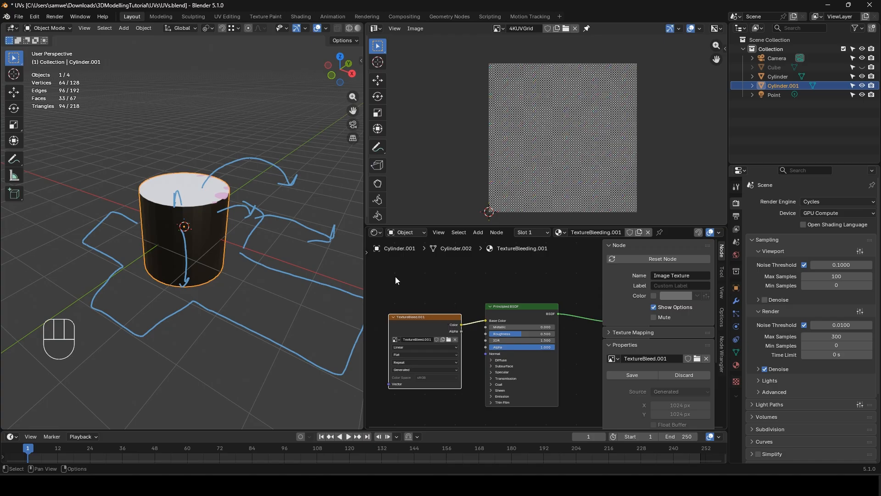
- Inspect the pink paint spots along the rim of the large cylinder's white cap in the 3D view
middle_click_drag(177, 173, 201, 199, "shift")
middle_click_drag(202, 199, 211, 247)
scroll(225, 230, "up", 4)
middle_click_drag(256, 277, 245, 267, "shift")
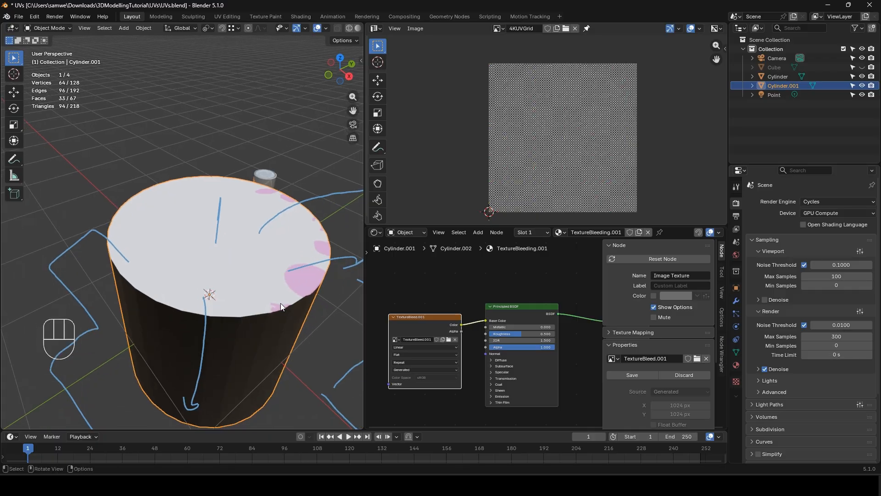
left_click(250, 336)
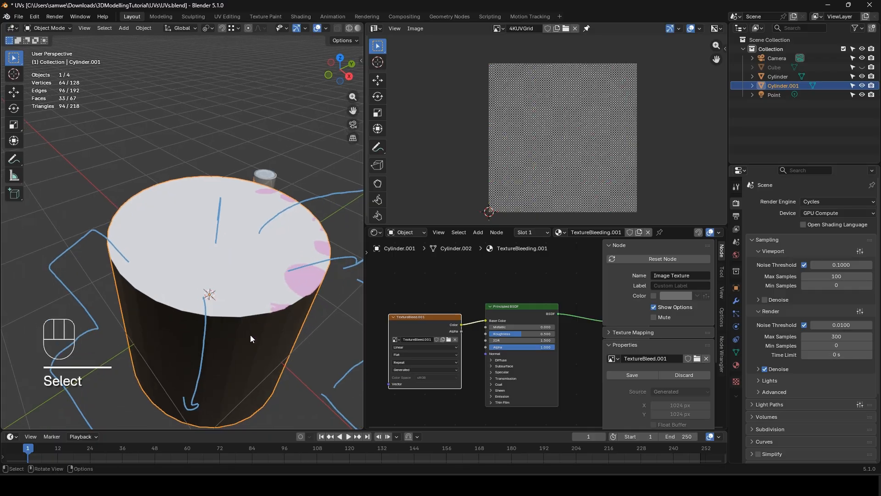
- Examine the large cylinder's radial side UVs and the paint around its white cap face in the Texture Paint workspace
left_click(256, 15)
scroll(205, 161, "down", 5)
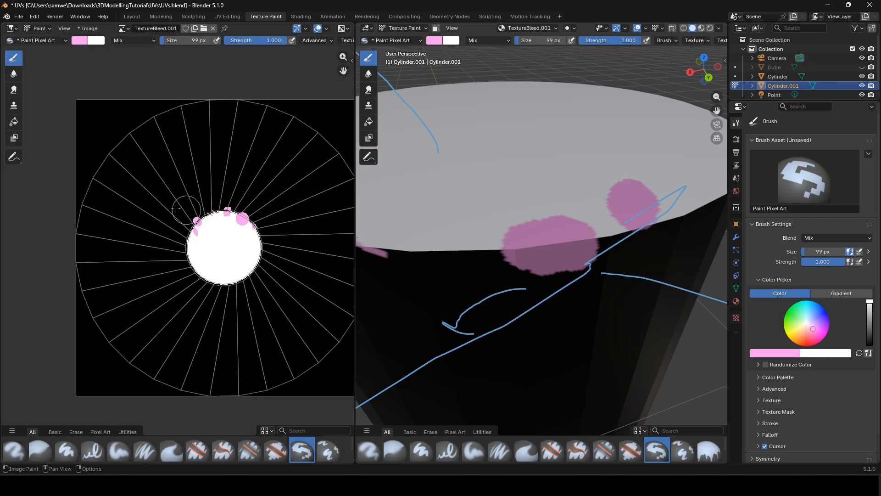
scroll(94, 173, "up", 3)
scroll(108, 147, "up", 2)
scroll(251, 267, "down", 5)
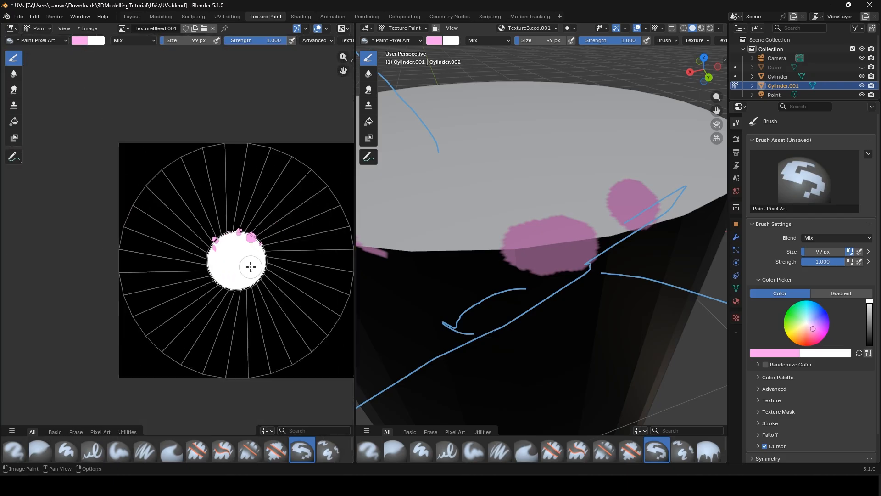
middle_click_drag(279, 263, 250, 257)
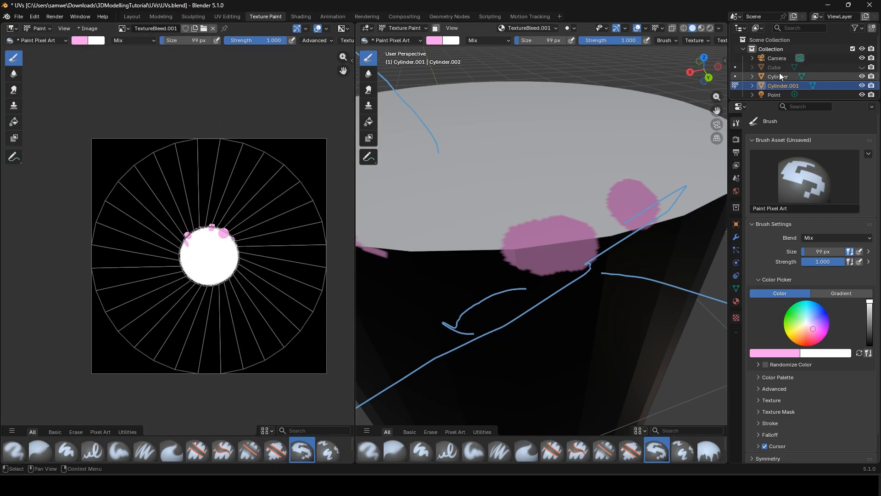
- Return to the Layout workspace, select the small soda can cylinder and bring its side into view
left_click(133, 17)
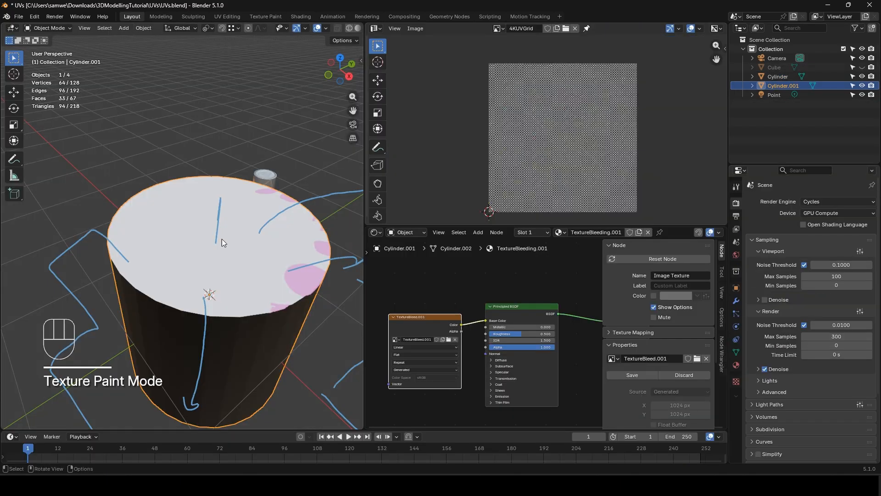
left_click(262, 174)
middle_click_drag(286, 188, 201, 172)
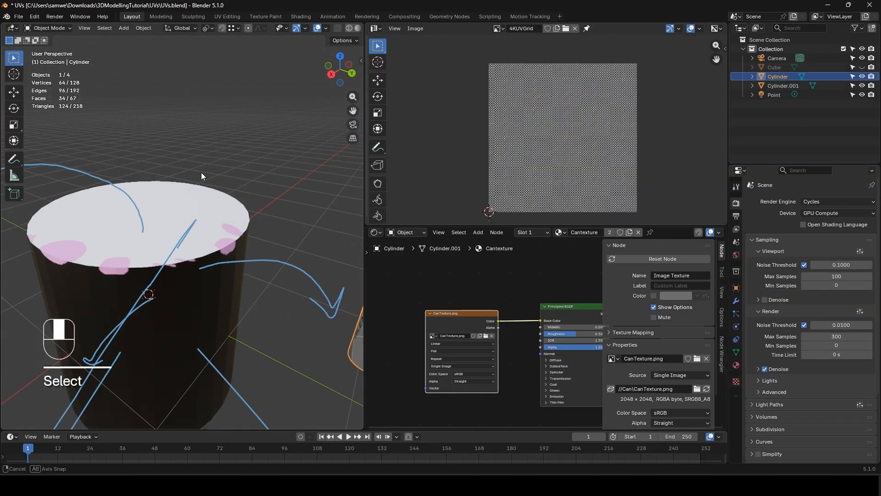
middle_click_drag(288, 238, 95, 150, "shift")
scroll(176, 238, "up", 1)
scroll(175, 237, "up", 4)
middle_click_drag(158, 241, 244, 281, "shift")
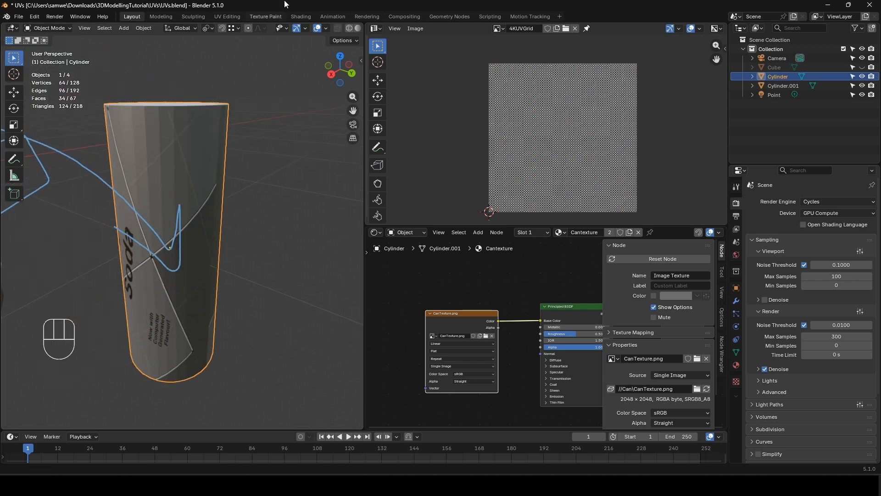
- In the Texture Paint workspace, paint a short vertical pink stroke over the outer left edge of the can's side UVs in CanTexture.png
left_click(266, 16)
scroll(235, 184, "down", 5)
scroll(131, 164, "up", 8)
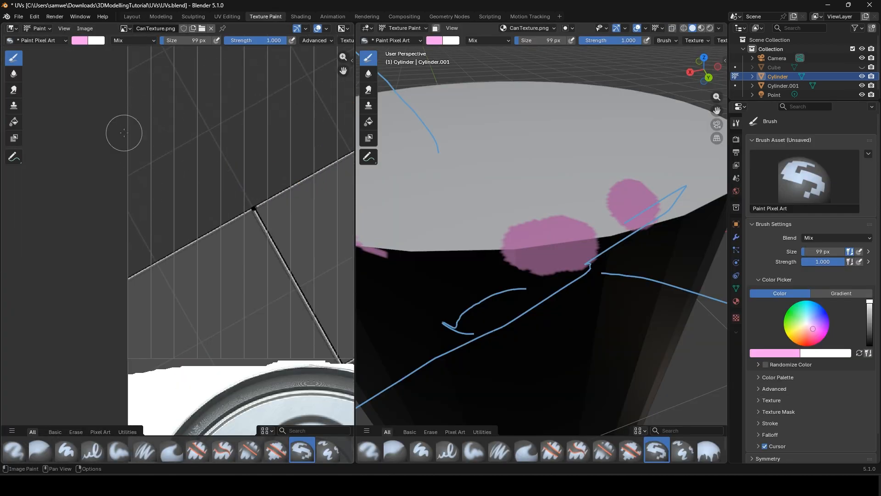
left_click(84, 42)
scroll(110, 124, "down", 3)
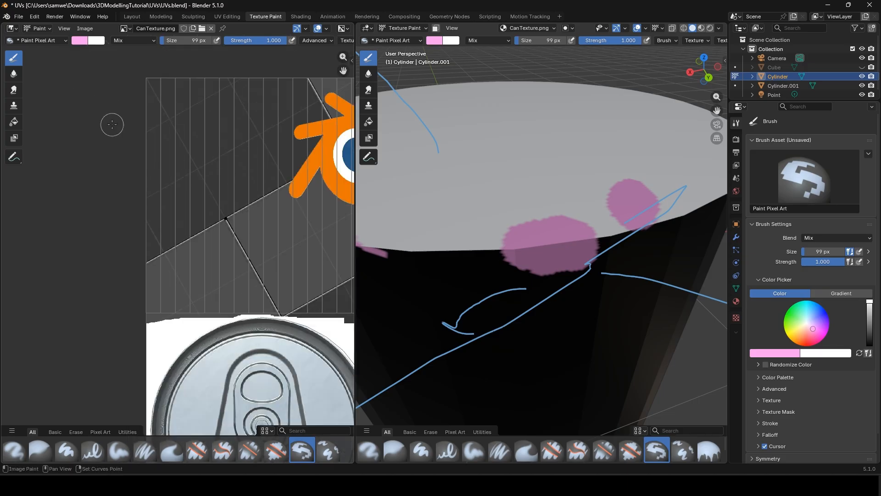
scroll(157, 92, "up", 2)
scroll(156, 93, "up", 6)
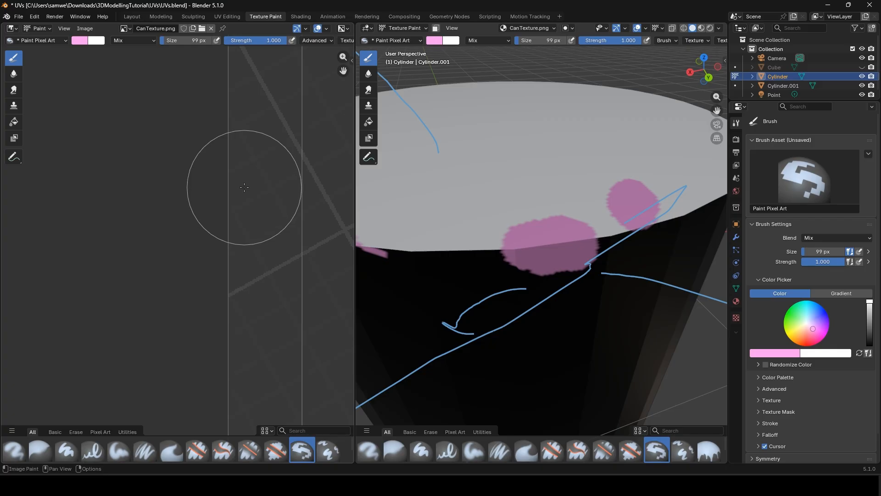
left_click_drag(242, 189, 243, 240)
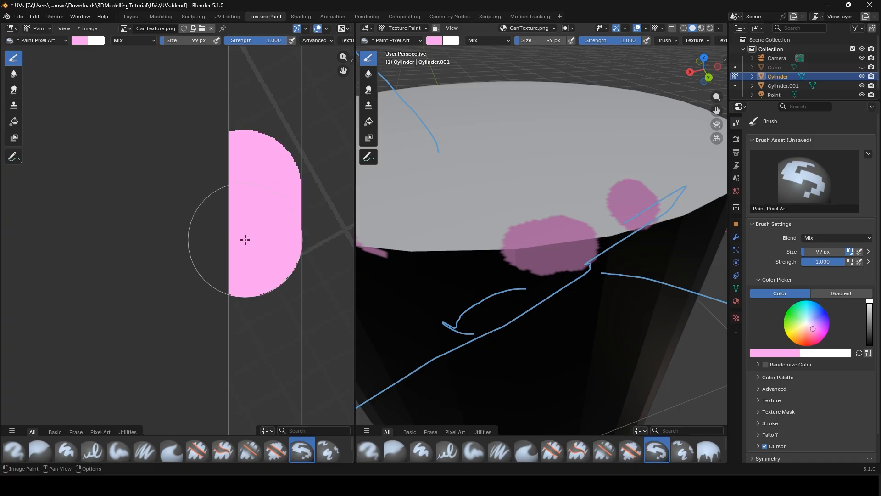
- Examine where the pink stroke cuts off at the seam on the can's side in the 3D view
scroll(557, 304, "down", 5)
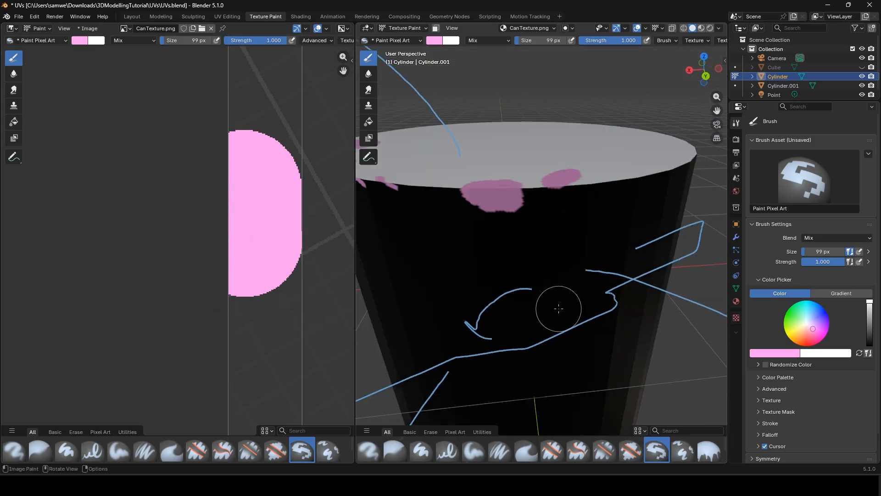
mouse_move(557, 305)
middle_mouse_down()
mouse_move(614, 313)
mouse_move(519, 271)
mouse_move(533, 263)
mouse_move(530, 252)
middle_mouse_up()
scroll(540, 270, "up", 6)
scroll(541, 270, "down", 4)
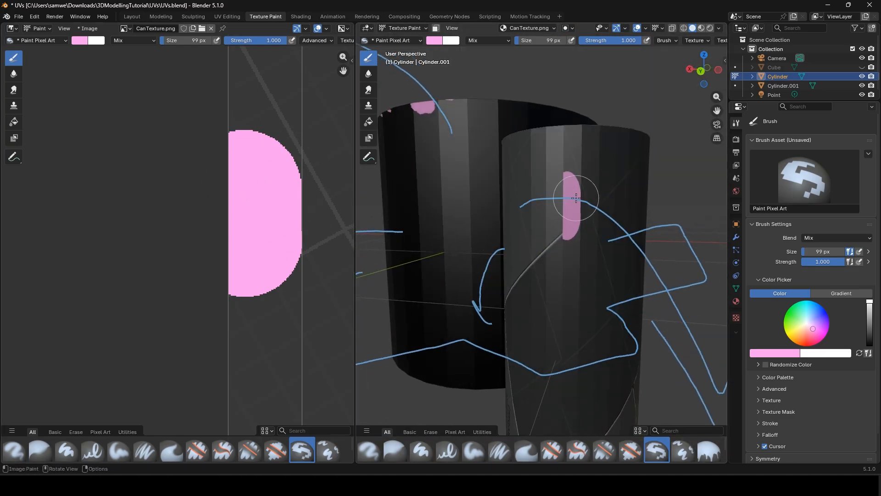
middle_click_drag(603, 199, 518, 228, "shift")
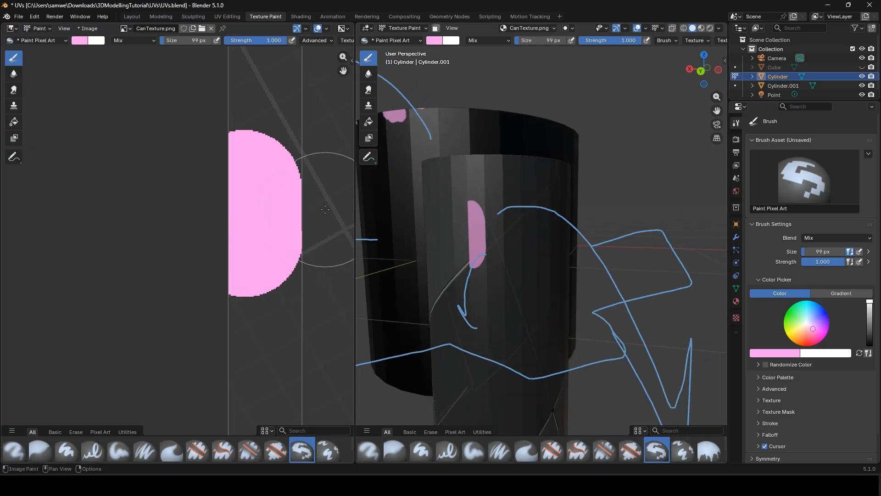
- Paint another pink stroke over the lower-left corner of the can's side UVs in the image, and inspect the can's lower end
mouse_move(287, 300)
middle_mouse_down()
mouse_move(257, 141)
mouse_move(218, 125)
middle_mouse_up()
scroll(218, 126, "down", 3)
middle_click_drag(246, 230, 242, 129)
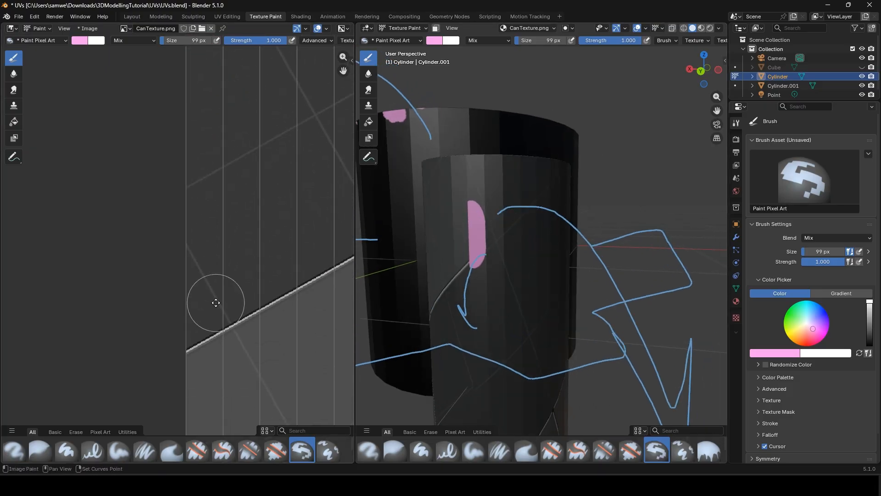
scroll(212, 196, "down", 1)
mouse_move(216, 301)
middle_mouse_down()
mouse_move(213, 196)
mouse_move(190, 226)
middle_mouse_up()
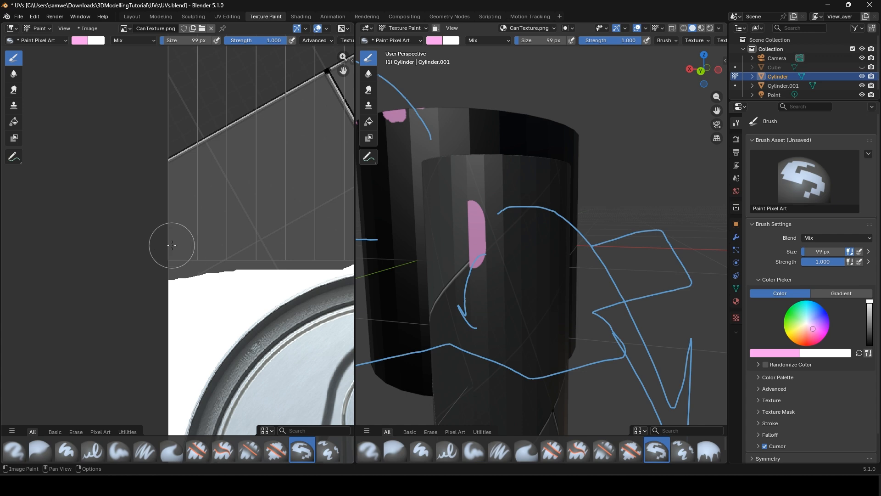
left_click_drag(173, 246, 175, 276)
middle_click_drag(535, 360, 419, 176)
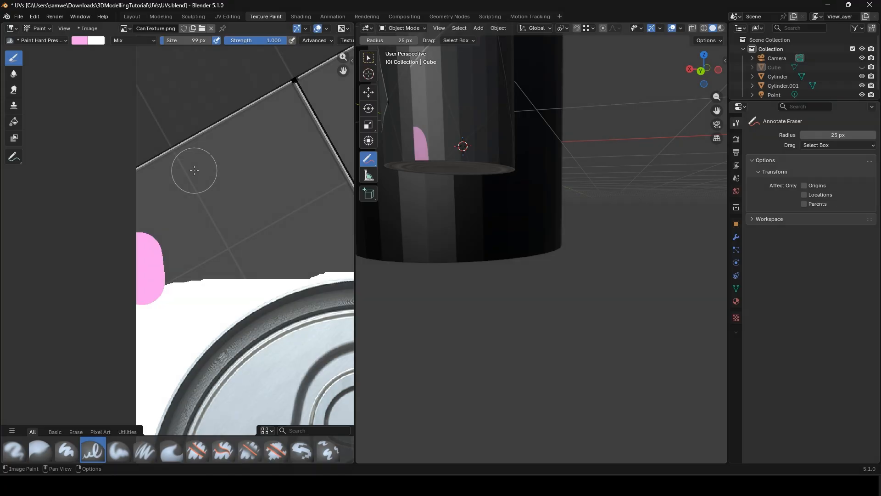
- Return to the Layout workspace, hide both cylinders, then show and select the Cube
scroll(214, 196, "down", 4)
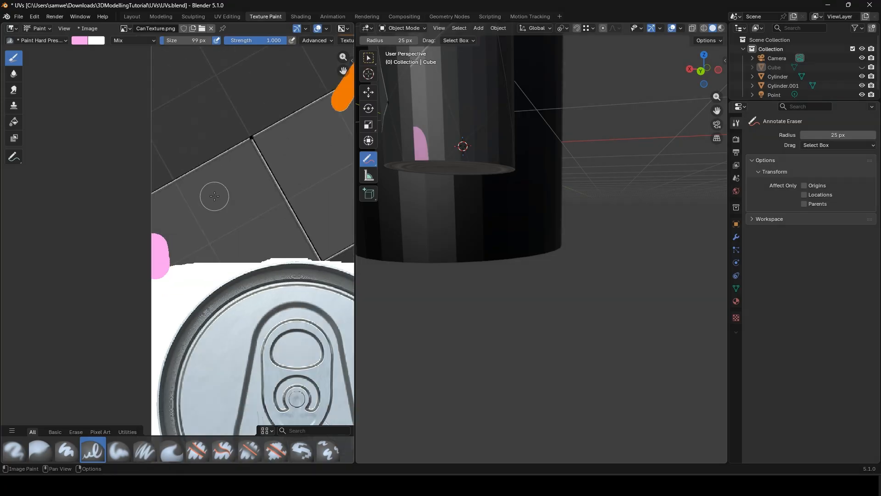
mouse_move(222, 203)
middle_mouse_down()
mouse_move(168, 207)
mouse_move(181, 209)
mouse_move(167, 228)
mouse_move(193, 236)
middle_mouse_up()
left_click(133, 17)
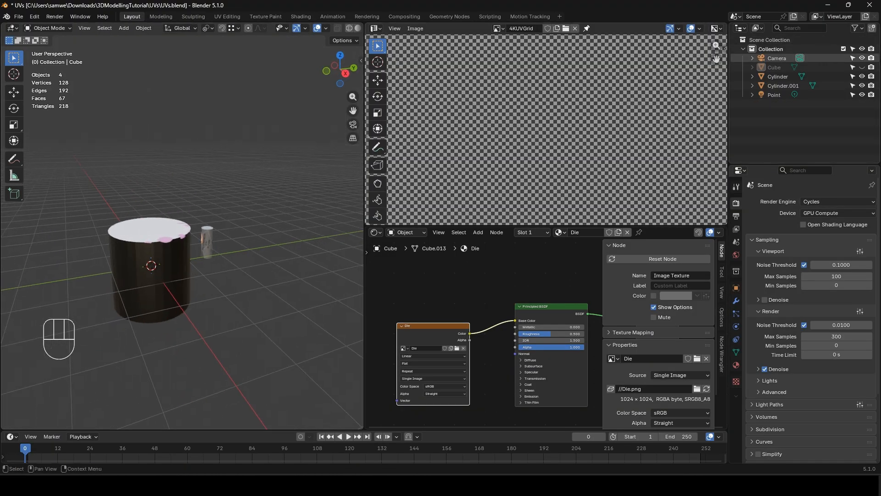
left_click_drag(862, 77, 862, 86)
left_click(862, 67)
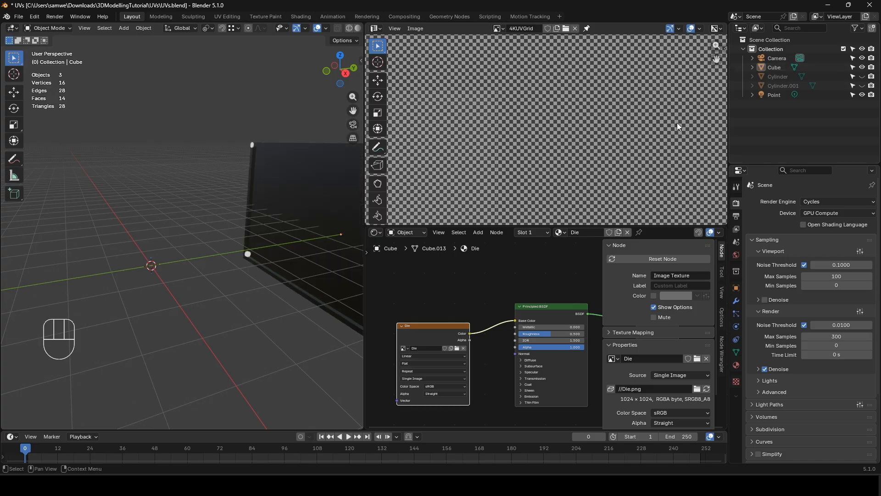
middle_click_drag(296, 201, 213, 247, "shift")
left_click(244, 211)
scroll(243, 211, "down", 4)
scroll(213, 246, "up", 4)
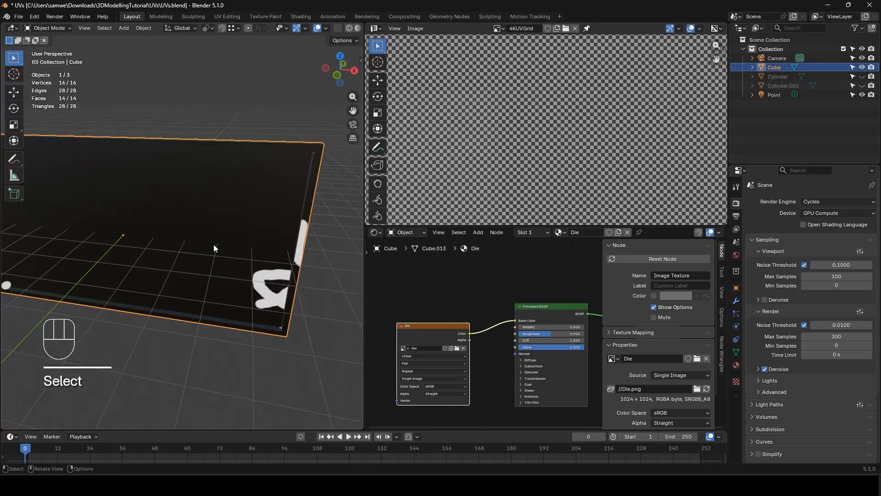
- Enter Edit Mode on the Cube and select its large flat front face
key("Tab")
middle_click_drag(222, 216, 192, 224)
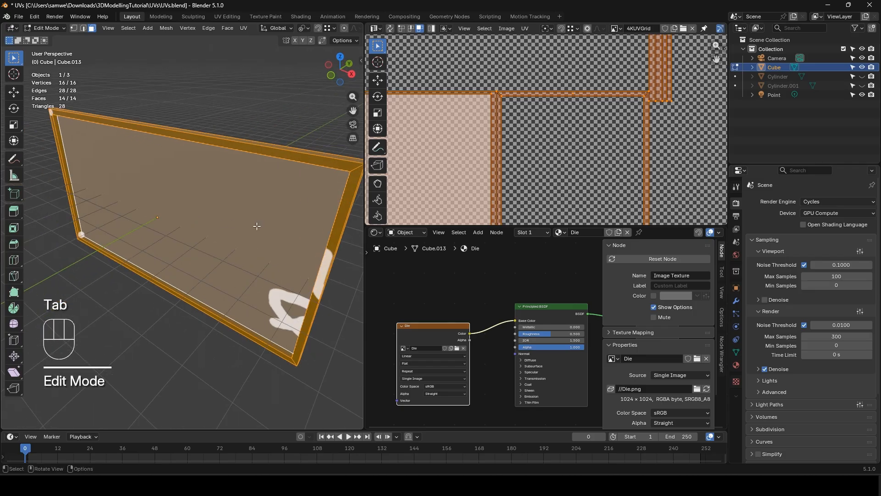
middle_click_drag(269, 227, 211, 228)
middle_click_drag(152, 234, 331, 212)
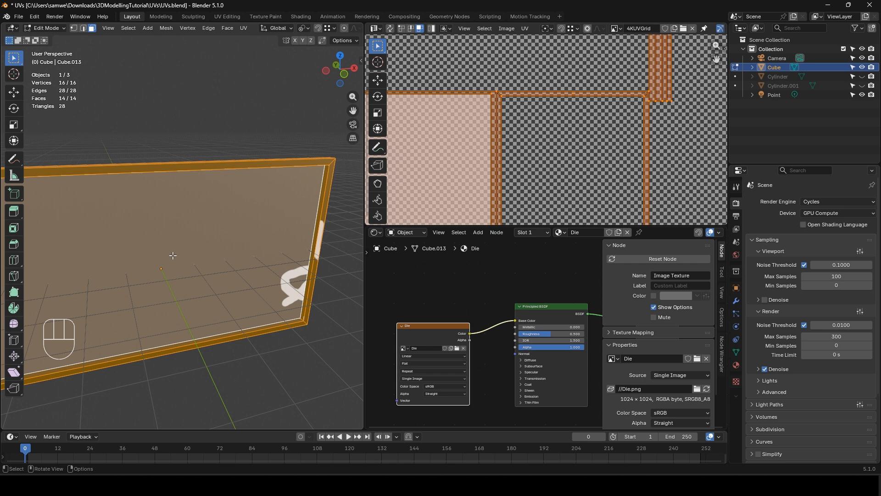
middle_click_drag(117, 267, 194, 262, "shift")
left_click(193, 226)
scroll(178, 256, "down", 2)
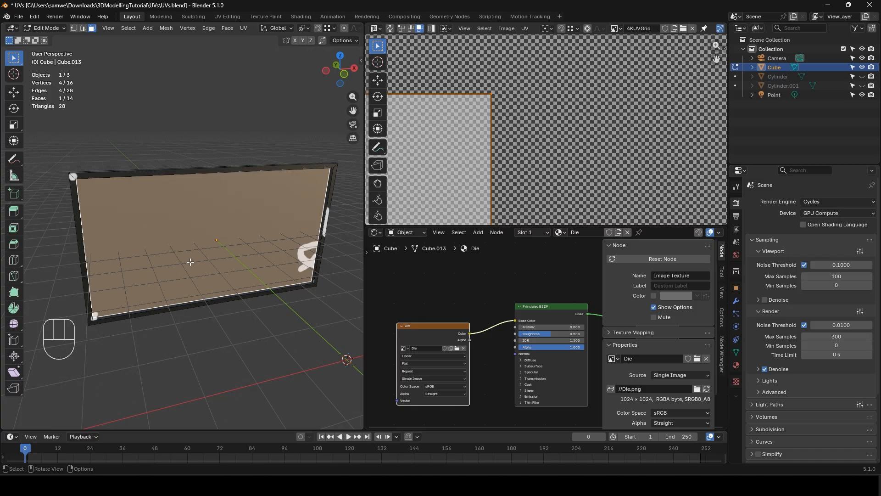
scroll(195, 261, "down", 2)
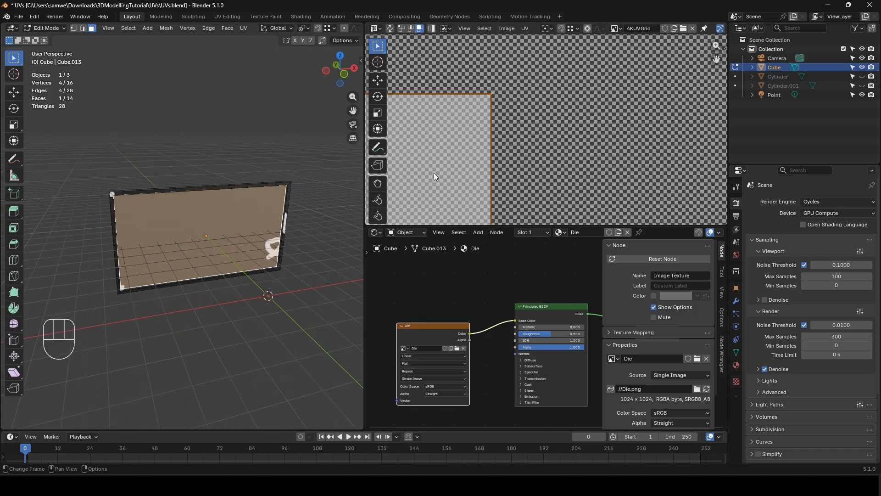
- Select all the Cube's faces and display the Die image behind their UVs in the UV Editor
scroll(434, 173, "down", 2)
scroll(560, 148, "down", 2)
key("a")
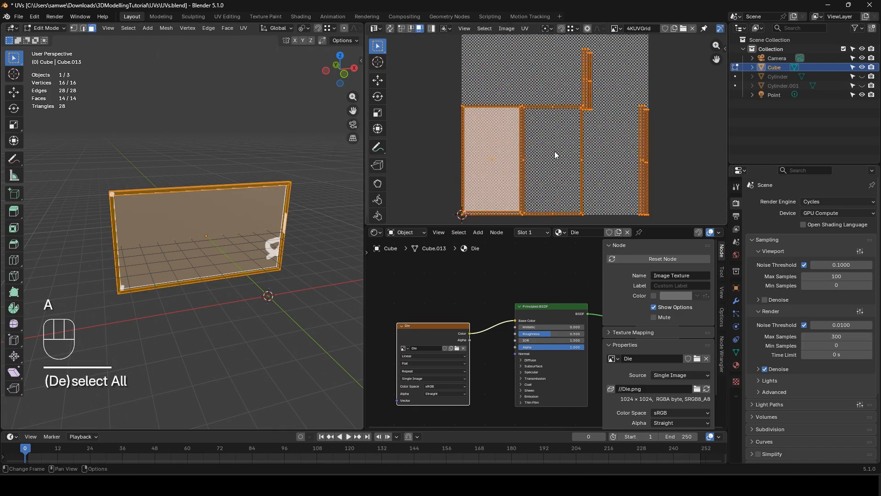
left_click(617, 28)
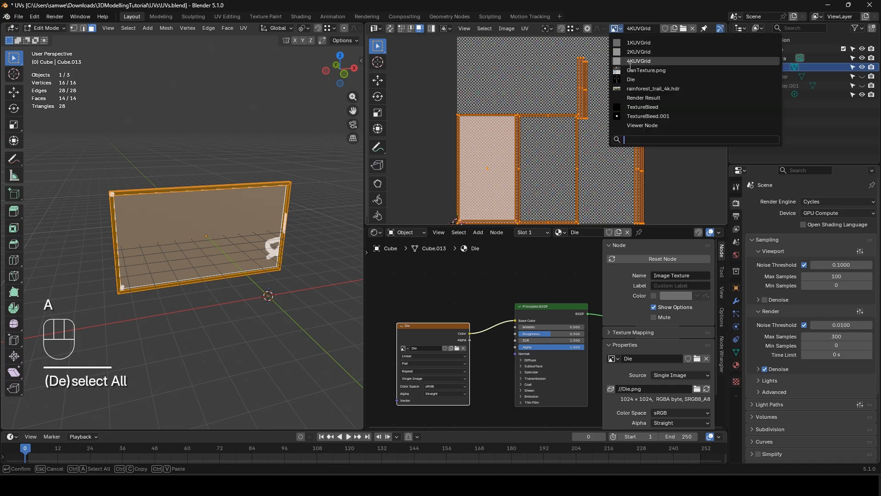
left_click(632, 79)
scroll(553, 125, "up", 4)
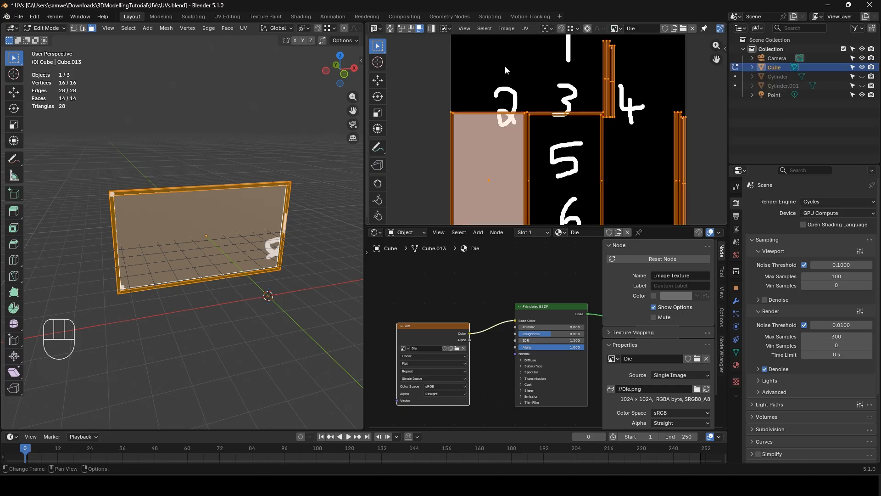
scroll(505, 66, "down", 3)
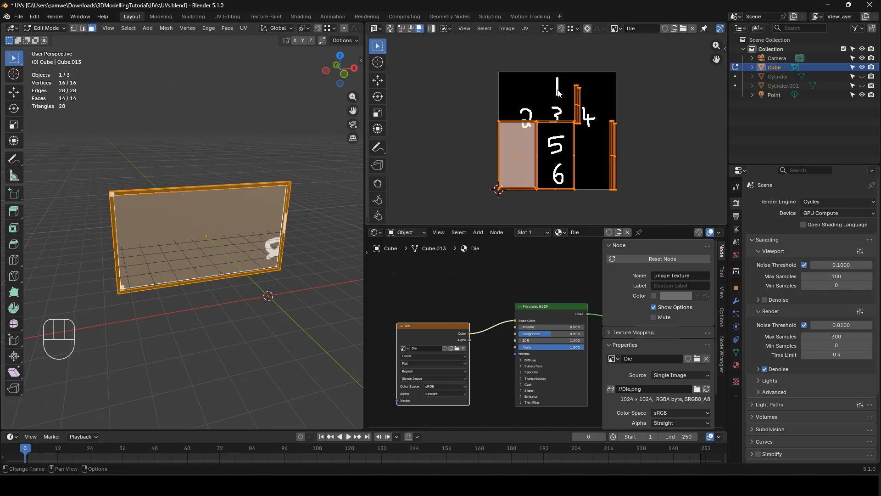
- Move the narrow strip UV island near the digit 4 beside the other strips, about 0.24 right and 0.45 down
scroll(558, 93, "up", 2)
middle_click_drag(553, 91, 520, 84, "shift")
left_click_drag(540, 70, 580, 90)
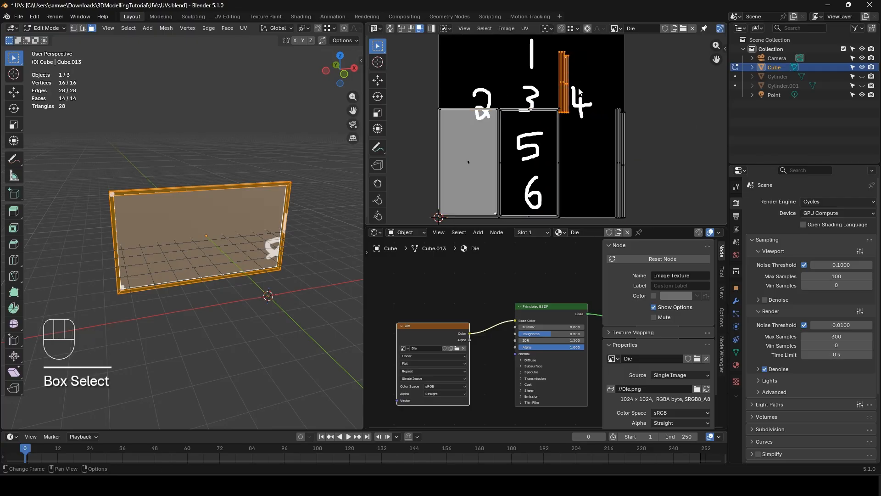
key("g")
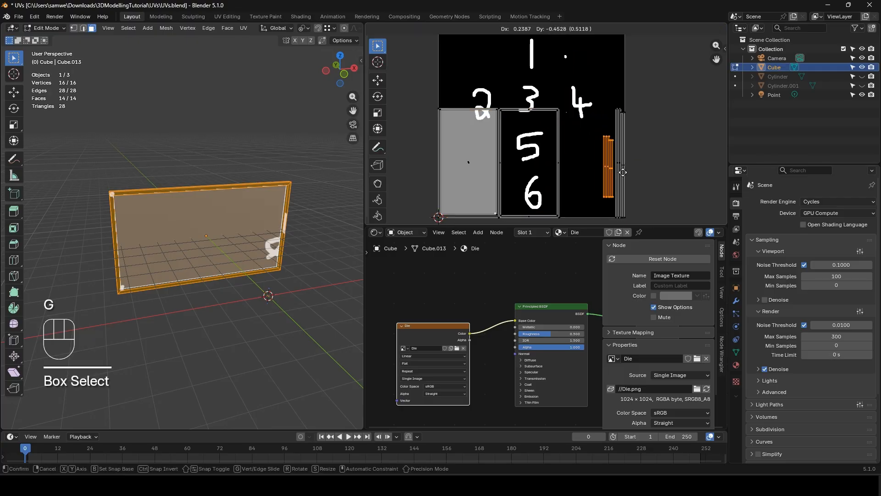
left_click(624, 176)
- Select the whole rectangular frame UV island and move it about 0.22 right, next to the narrow strips
left_click(532, 111)
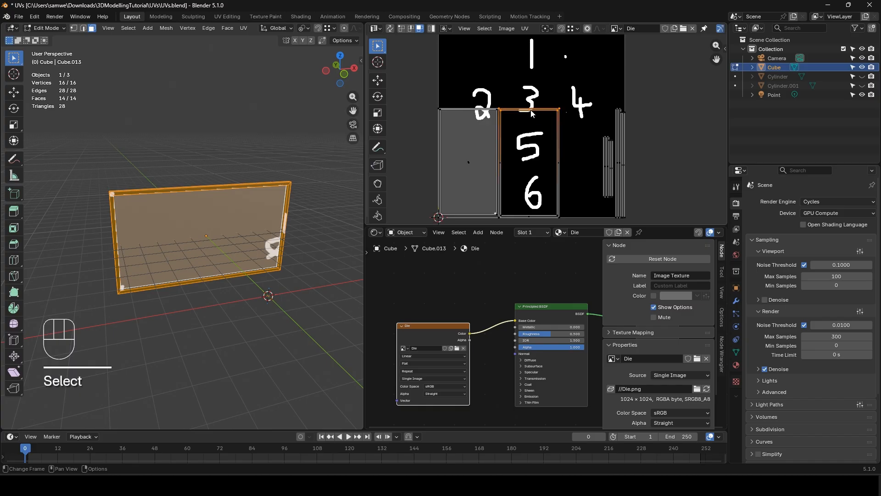
key("ctrl+l")
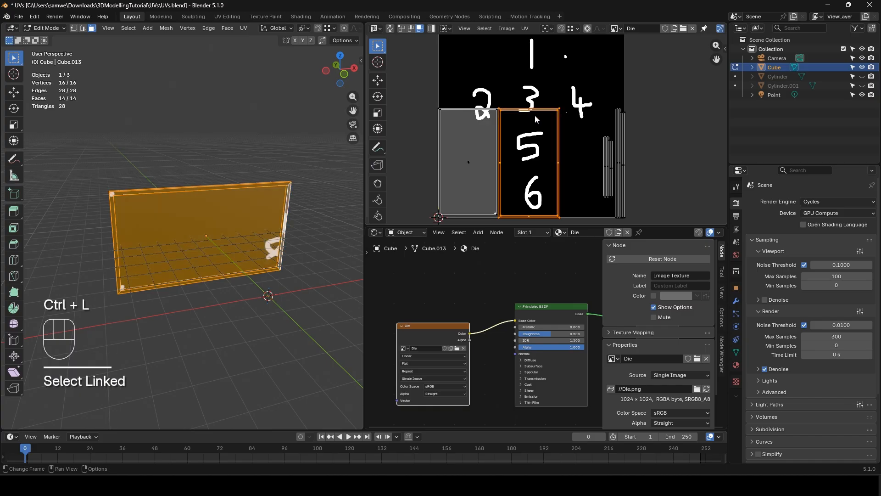
key("g")
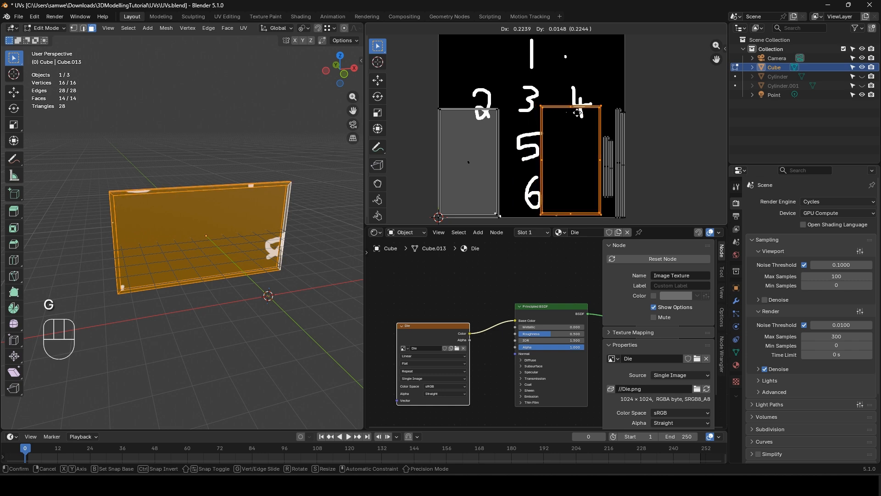
left_click(565, 119)
- Delete the panel's large back face and select its large front face
left_click(470, 158)
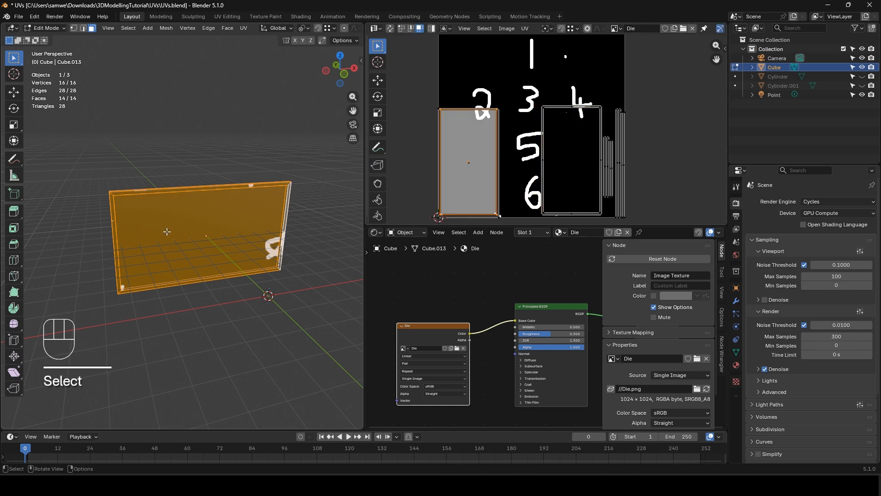
middle_click_drag(167, 232, 159, 252)
left_click(209, 244)
key("x")
left_click(226, 248)
left_click(179, 226)
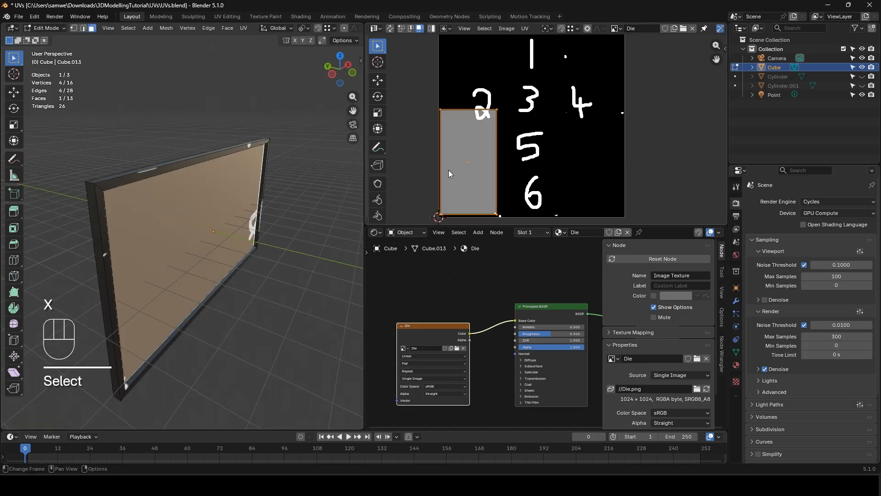
- With all faces selected, rotate the front face's UV island 90° and move it over the digit 1, about 0.36 right and 0.51 up
key("a")
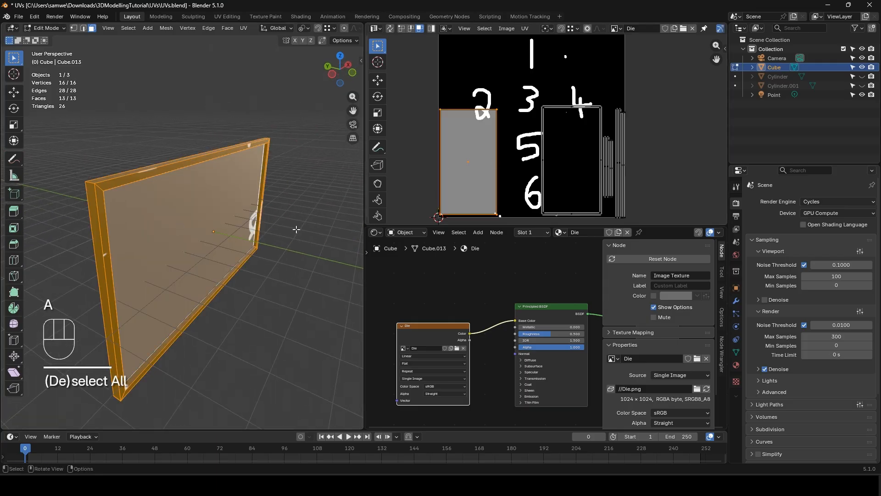
left_click(470, 165)
scroll(510, 168, "down", 3)
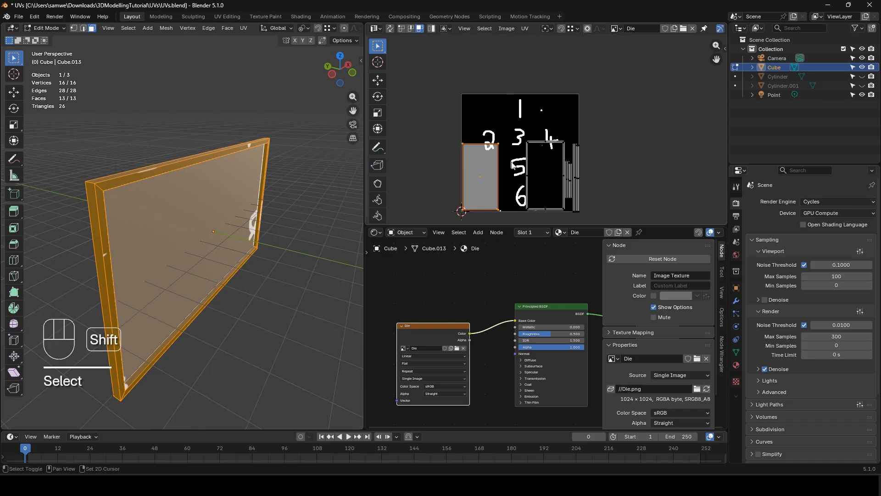
key("r")
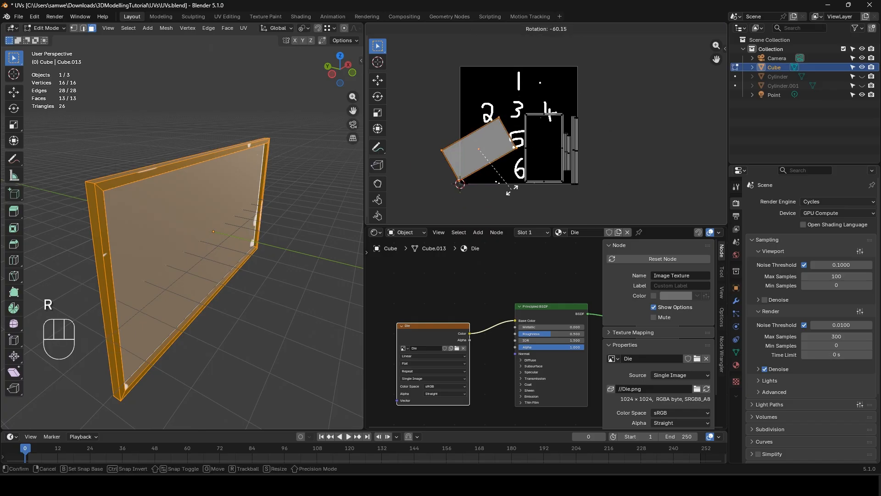
key("KP_9")
key("KP_0")
key("Return")
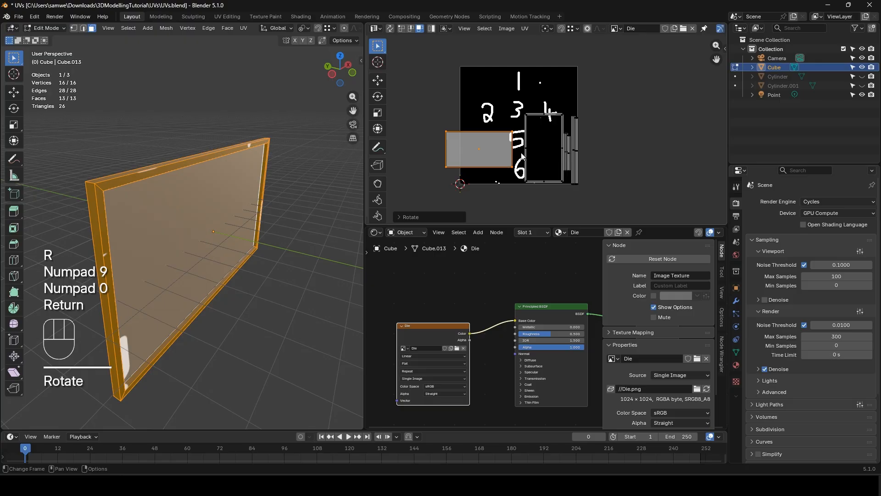
key("g")
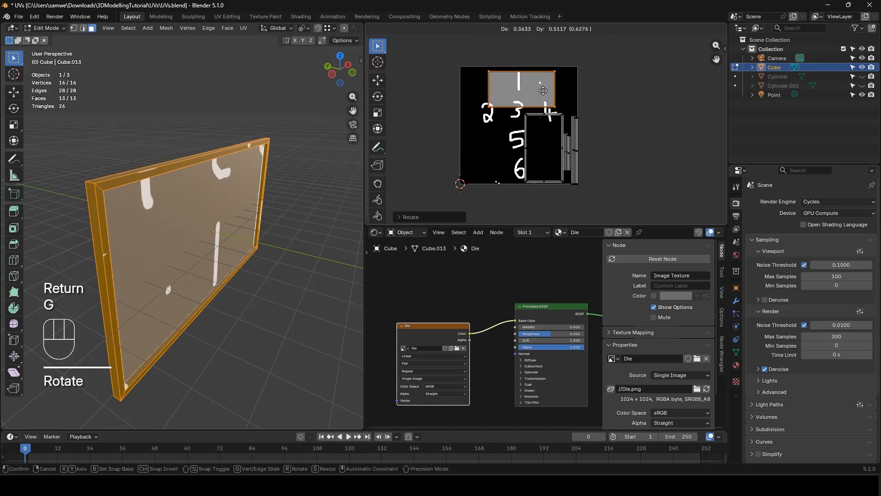
left_click(545, 93)
- Rotate the front face's UV island 180° and scale it up to reach the upper edge of the image
key("r")
key("KP_1")
key("KP_8")
key("KP_0")
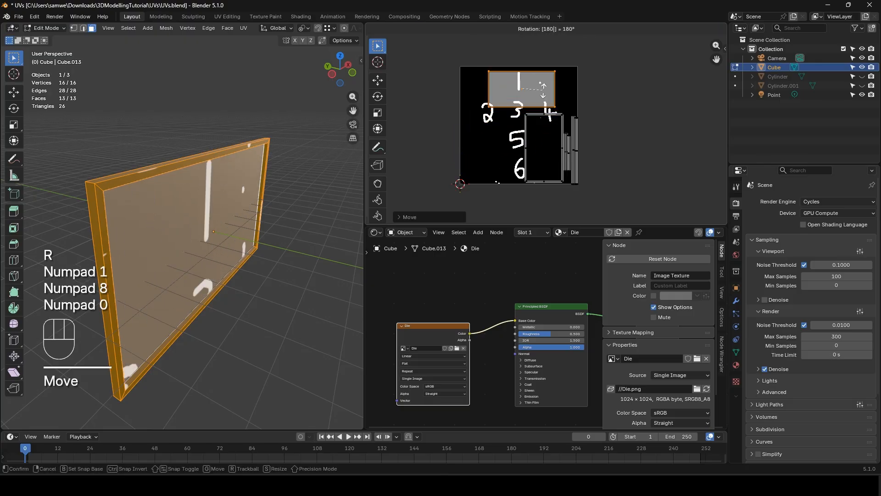
key("Return")
key("s")
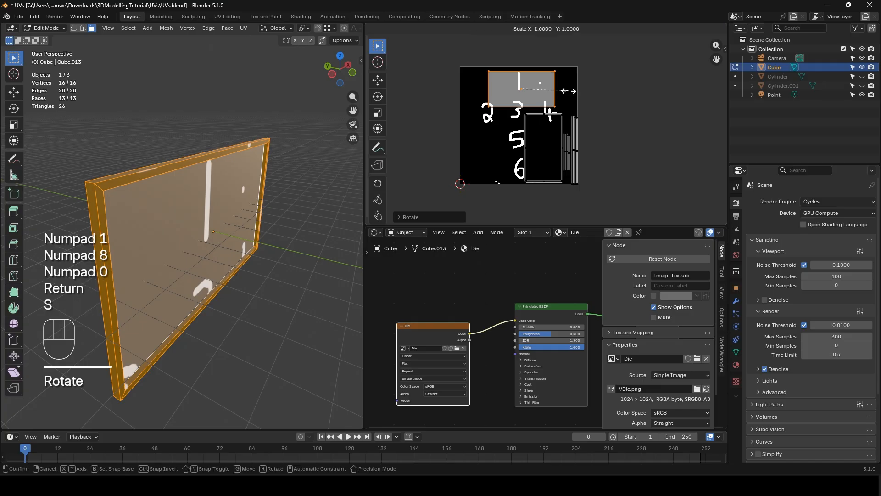
left_click(522, 116)
- Rotate the frame and strip UV islands together by 90° and move them about 0.42 left and 0.04 down
left_click_drag(522, 118, 595, 186)
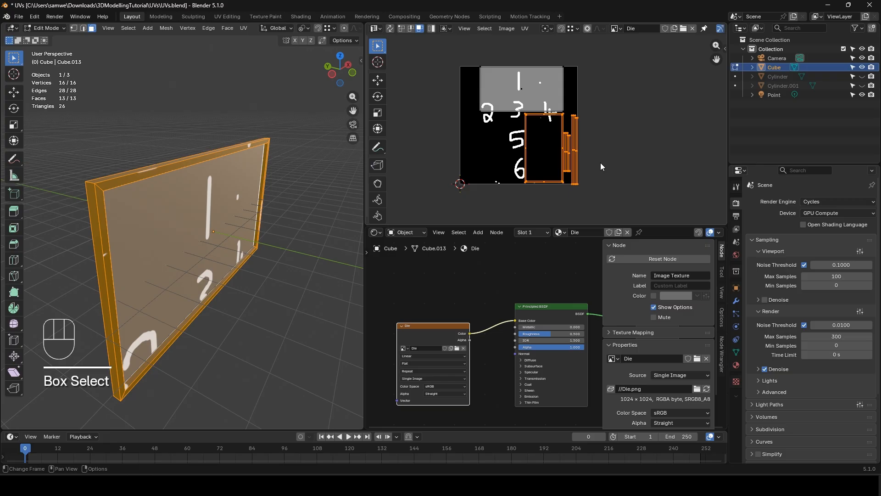
key("r")
key("KP_9")
key("KP_0")
key("Return")
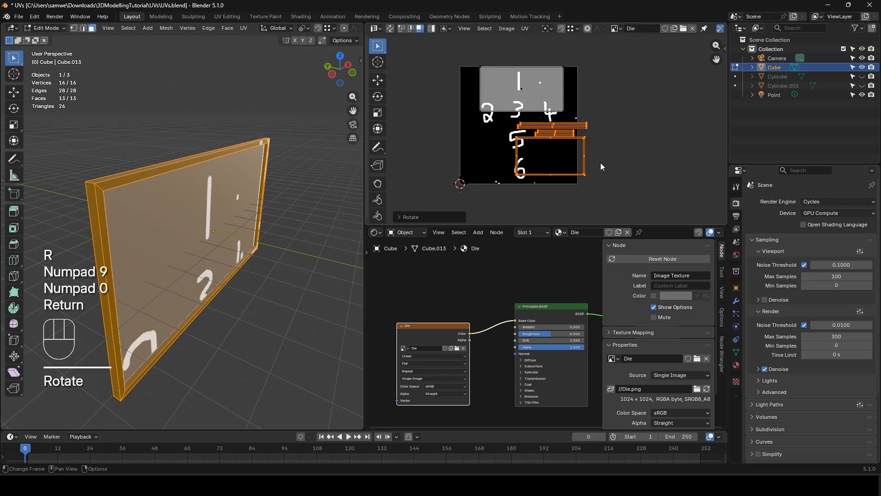
key("g")
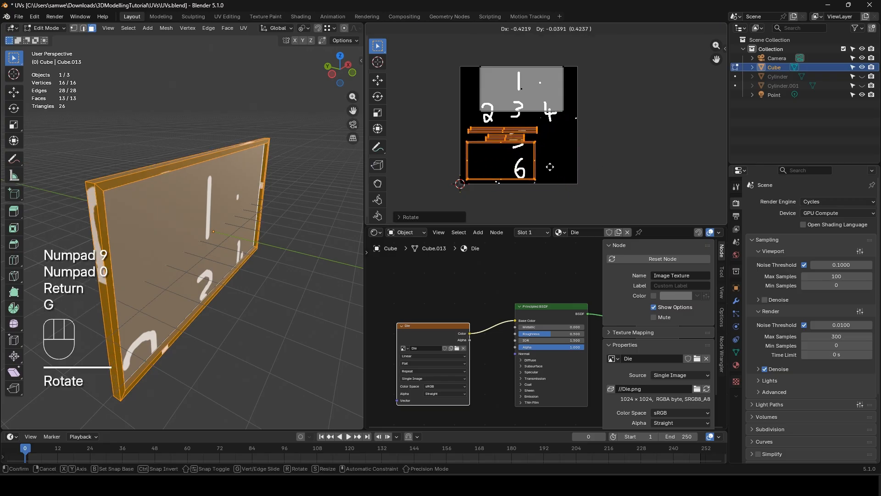
left_click(548, 168)
- Enlarge the front face's UV island to nearly the image's full width and position it over the digits 1 to 4
left_click(523, 86)
scroll(574, 97, "up", 4)
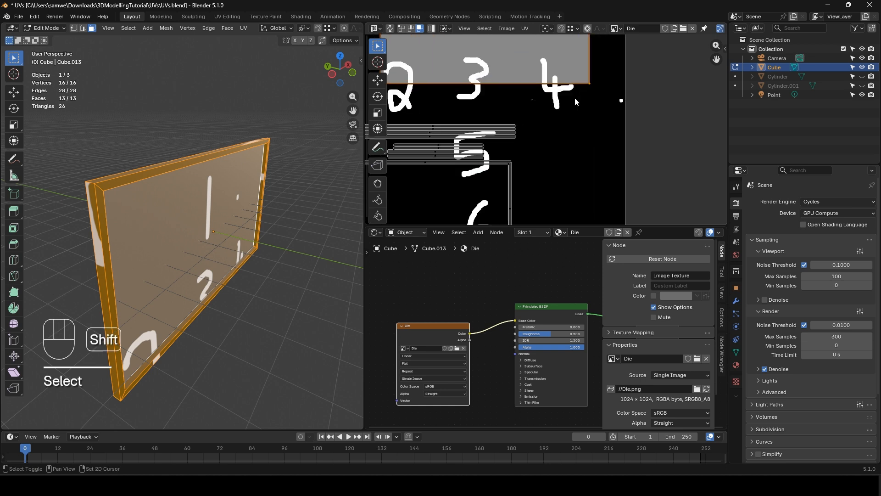
scroll(569, 154, "down", 3)
key("s")
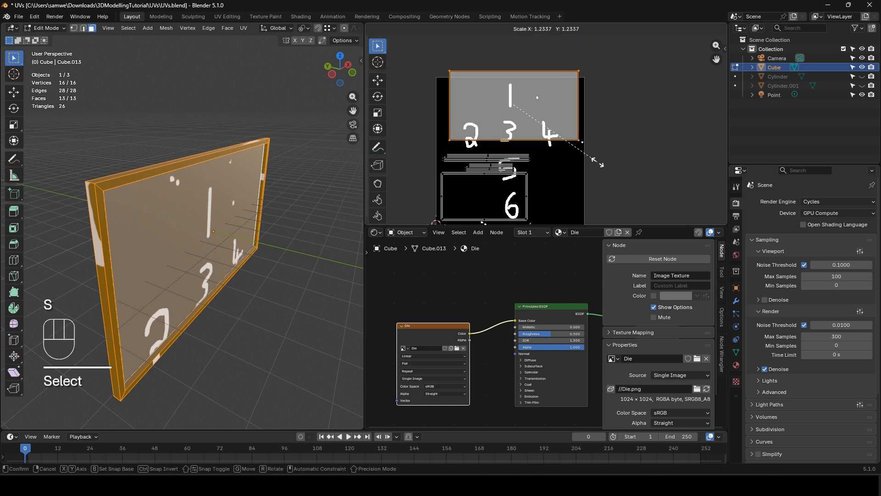
left_click(603, 161)
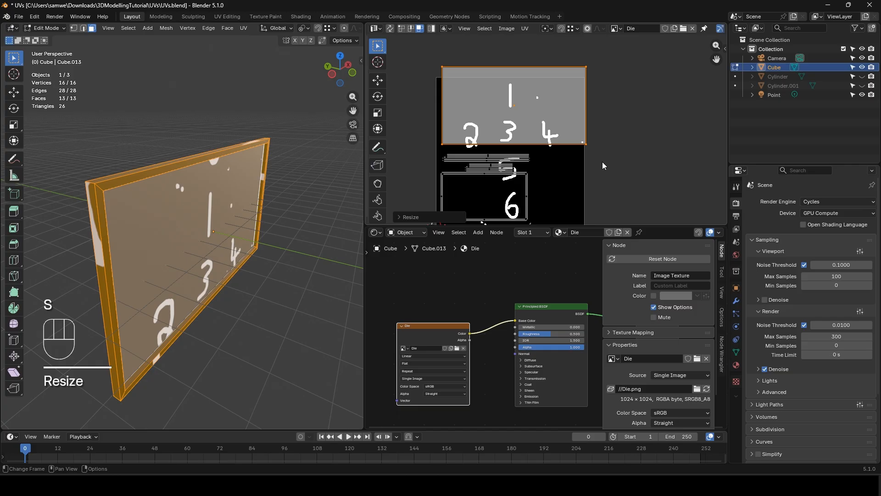
key("g")
left_click(599, 174)
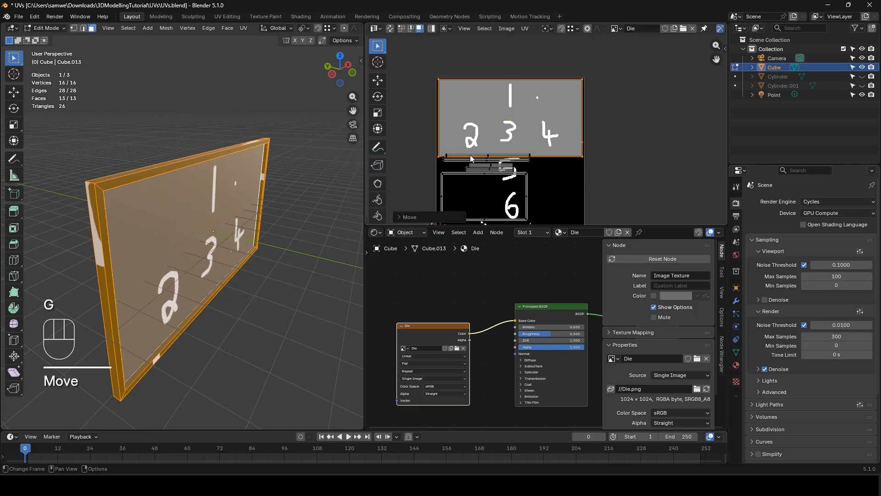
- Move the longer strip UV islands to the empty area right of the digit 6 and rotate them 90°
left_click(498, 168)
left_click_drag(480, 144, 500, 162)
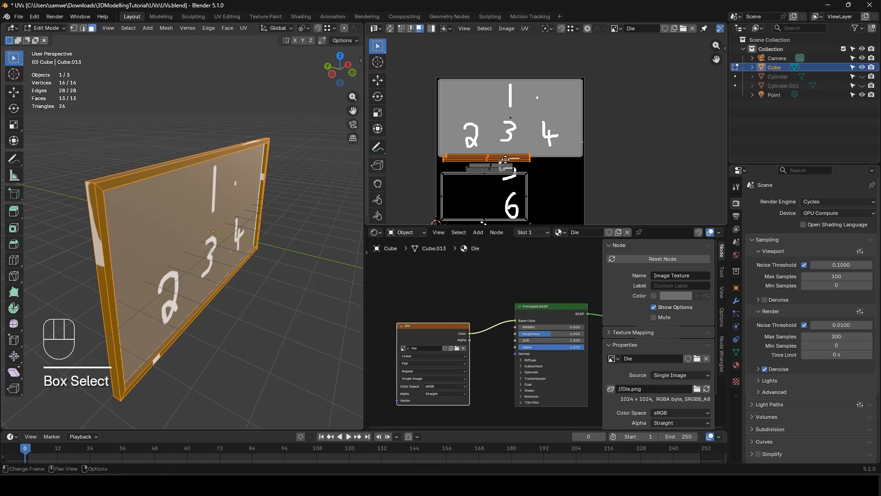
key("g")
left_click(568, 206)
key("r")
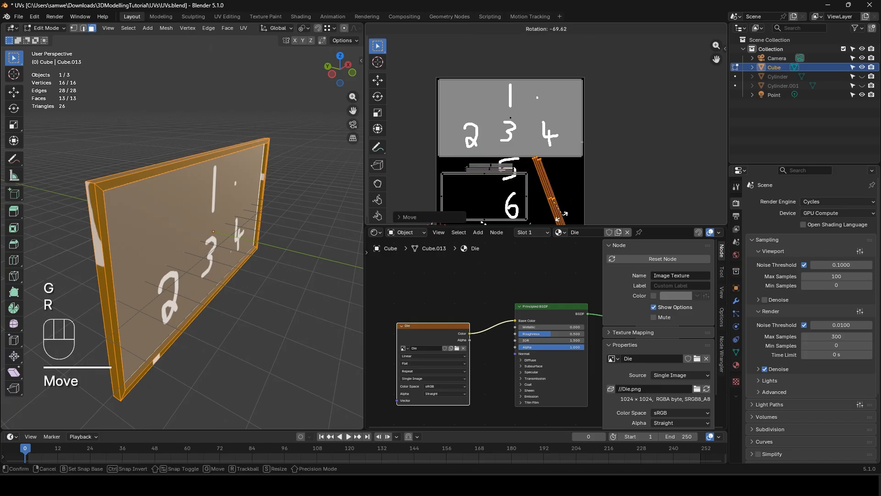
key("KP_9")
key("KP_0")
key("Return")
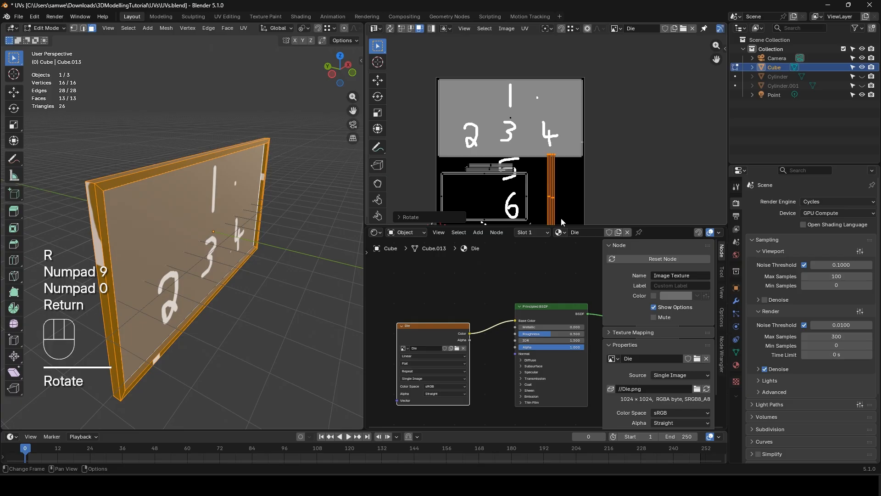
- Scale the longer strip UV islands down and tilt them diagonally to fit inside the image's lower right area
scroll(561, 218, "up", 3)
middle_click_drag(561, 218, 580, 63, "shift")
scroll(580, 139, "down", 2)
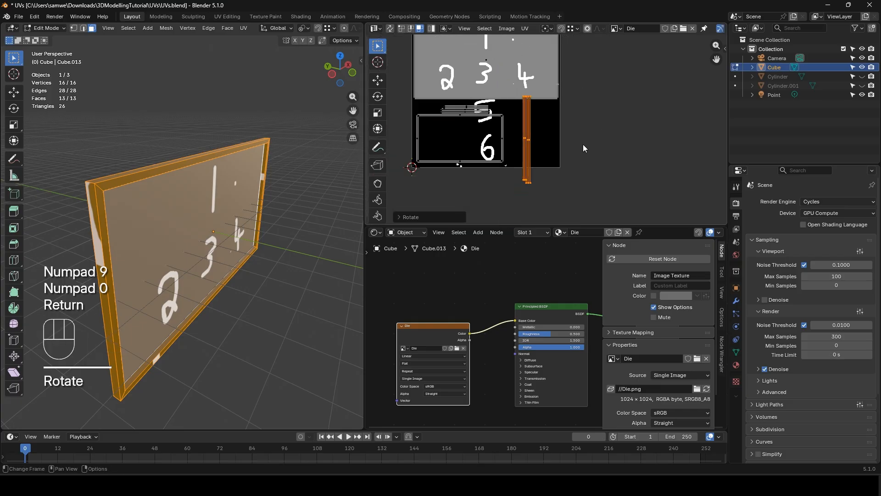
key("s")
left_click(581, 140)
key("r")
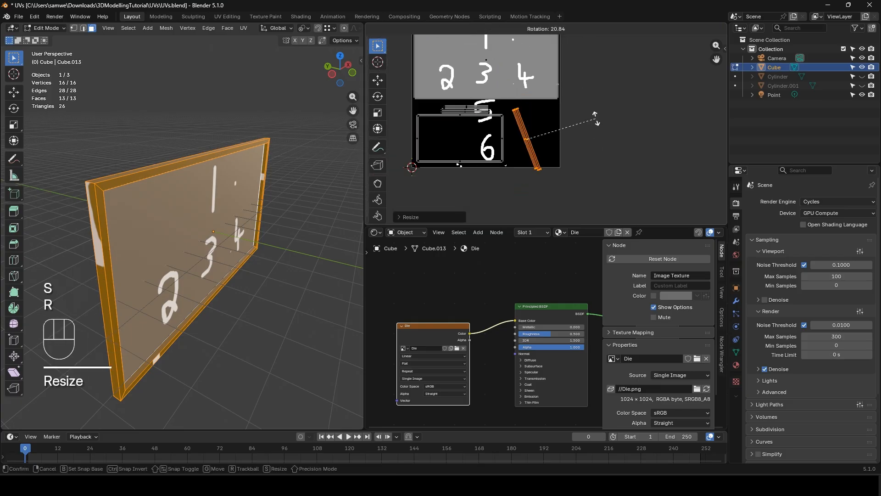
left_click(591, 107)
key("g")
left_click(593, 132)
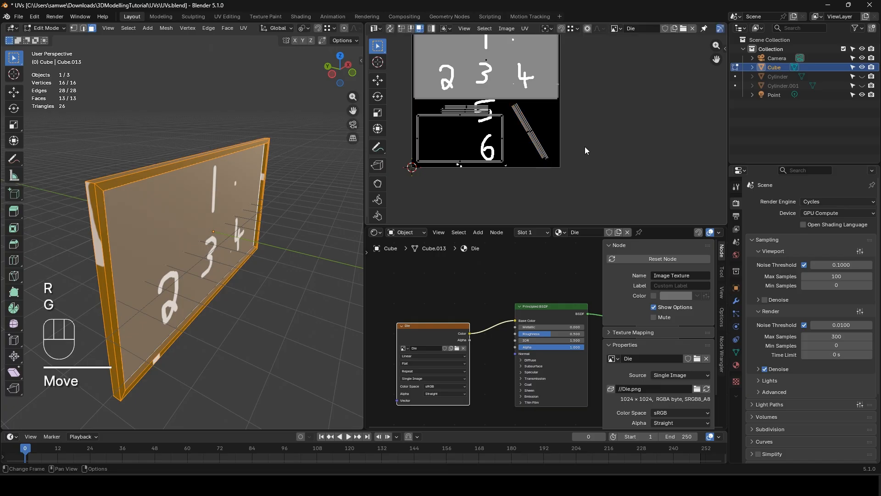
left_click(552, 198)
- Return to Object Mode and examine how the Die texture maps onto the panel's front compared with its UV layout
key("Tab")
middle_click_drag(233, 256, 192, 233)
middle_click_drag(477, 119, 484, 176, "shift")
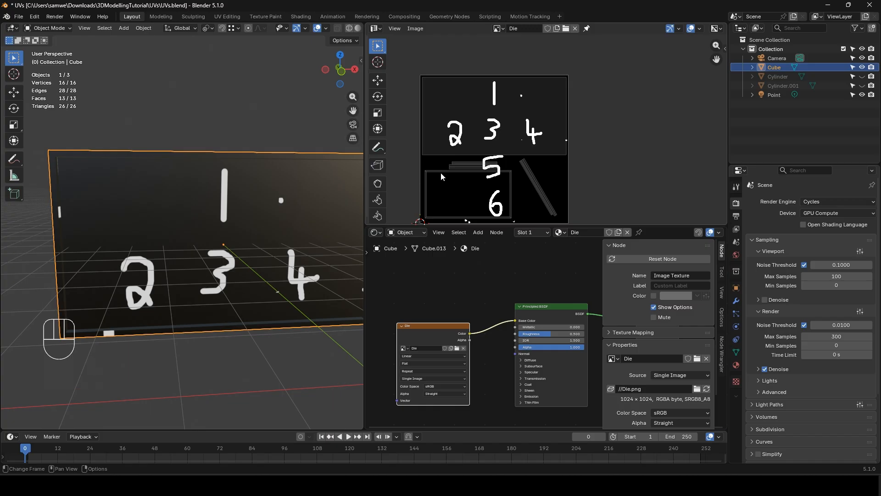
scroll(449, 167, "up", 4)
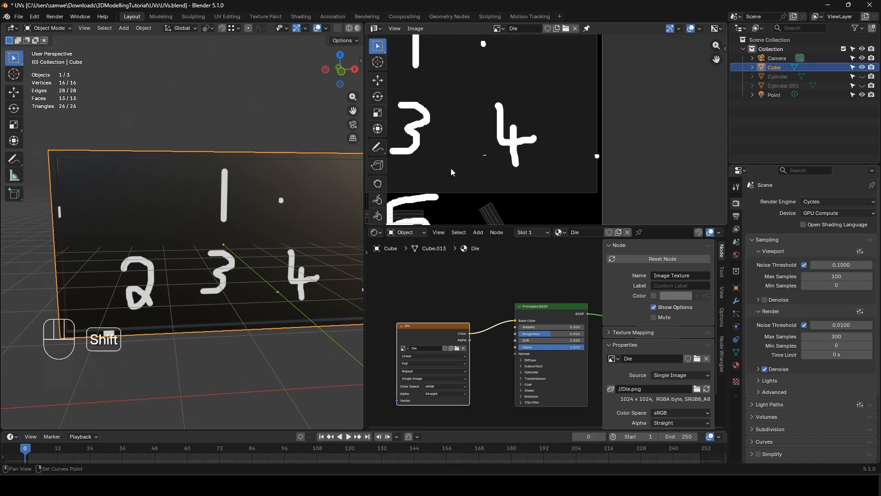
middle_click_drag(451, 168, 510, 80, "shift")
scroll(506, 112, "down", 1)
middle_click_drag(230, 254, 199, 209, "shift")
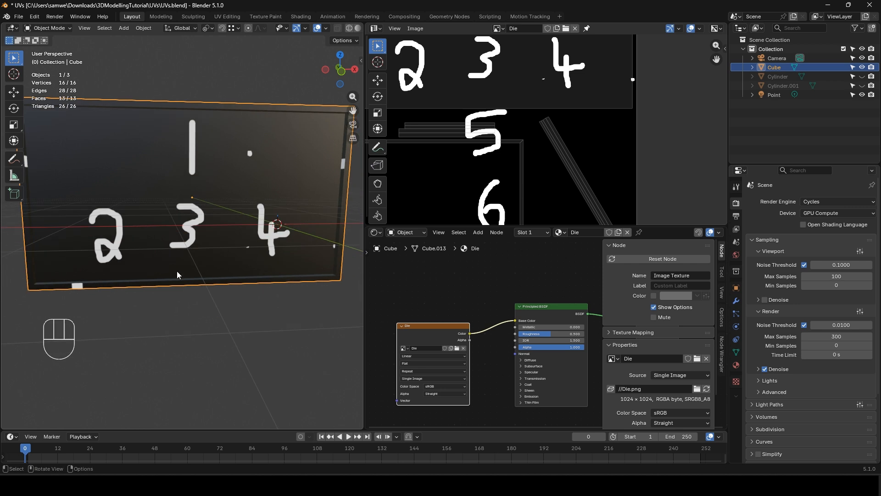
middle_click_drag(177, 274, 175, 280)
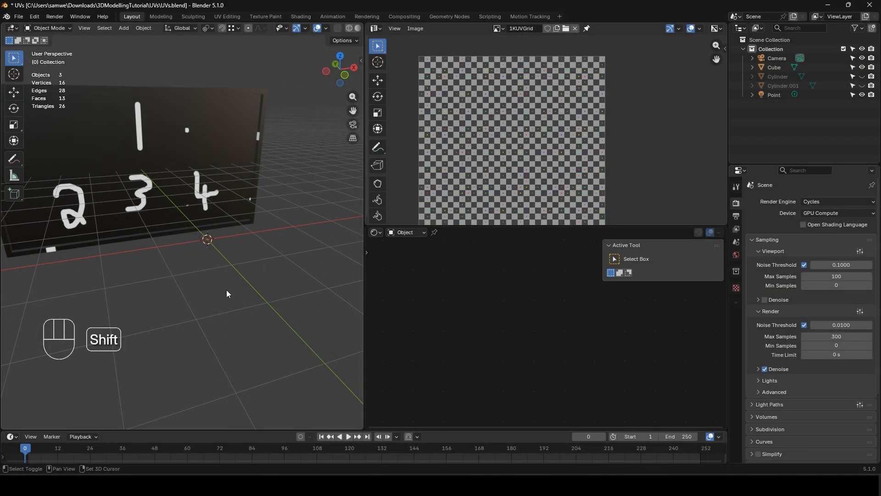
- Add a new cube at the 3D cursor and assign it the existing 1KCube material
key("shift+a")
mouse_move(225, 287)
left_click(266, 119)
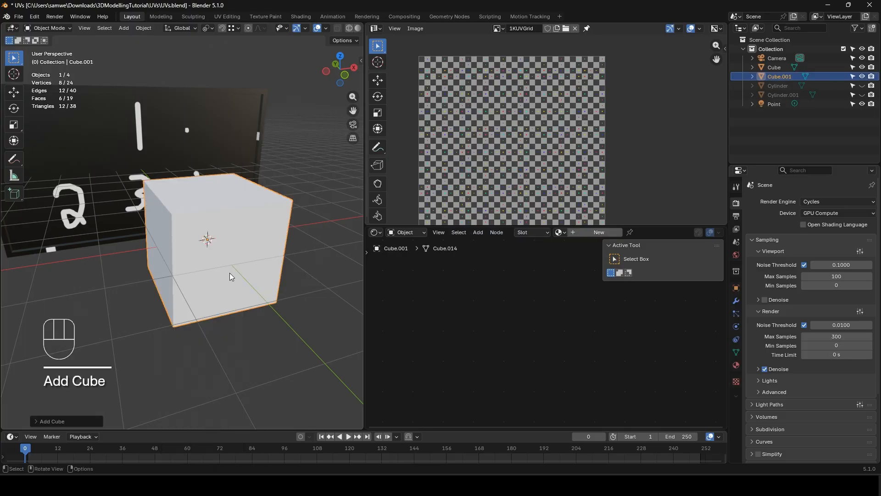
left_click(559, 233)
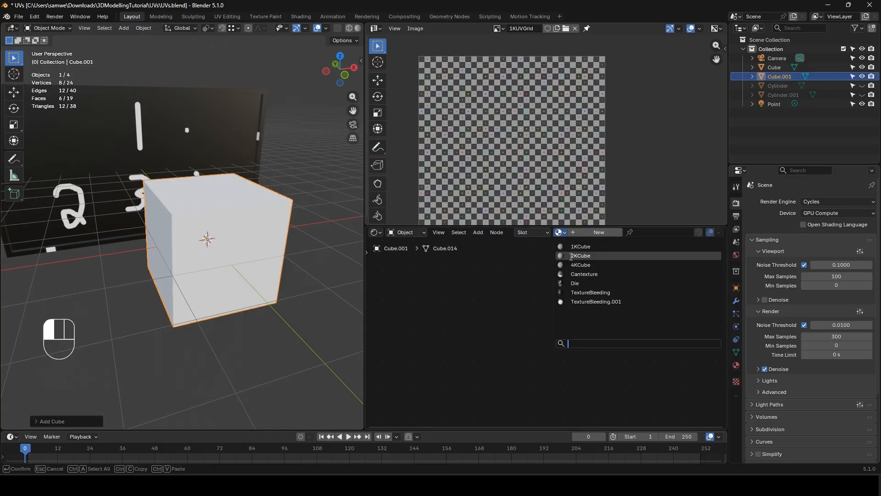
left_click(580, 250)
scroll(250, 252, "up", 3)
mouse_move(249, 252)
middle_mouse_down("shift")
mouse_move(196, 273)
mouse_move(237, 251)
middle_mouse_up("shift")
- Edit the new cube's UVs in vertex mode, sliding the outer right edge of the layout inward along the X axis
key("Tab")
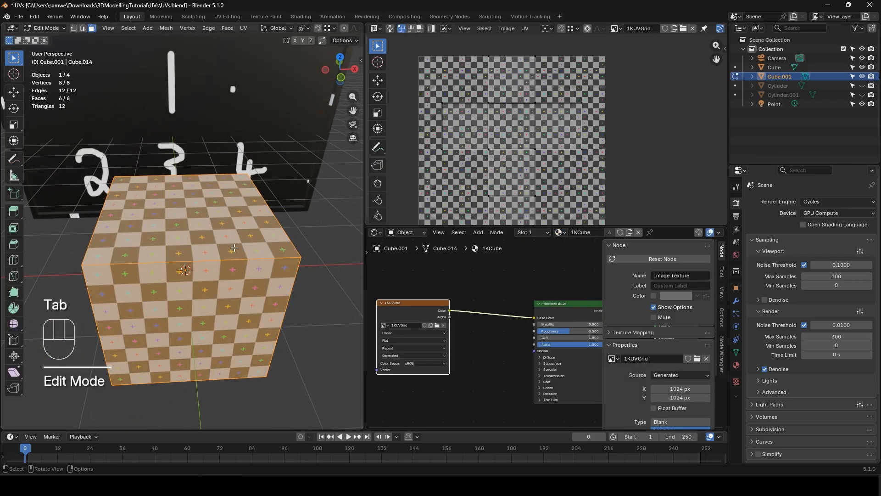
key("1")
left_click_drag(572, 97, 597, 152)
key("g")
key("x")
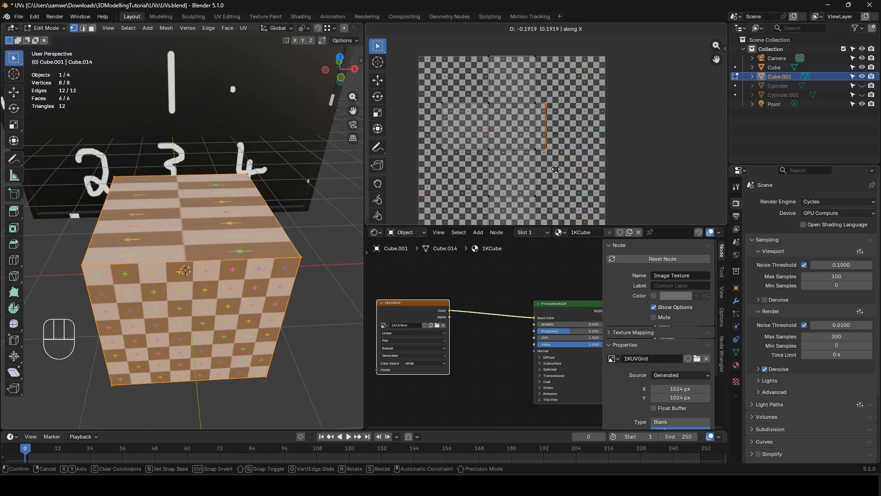
left_click(585, 153)
- Move the lower corner UV vertex of that edge diagonally up and left to distort the top face's texture
left_click(589, 169)
key("g")
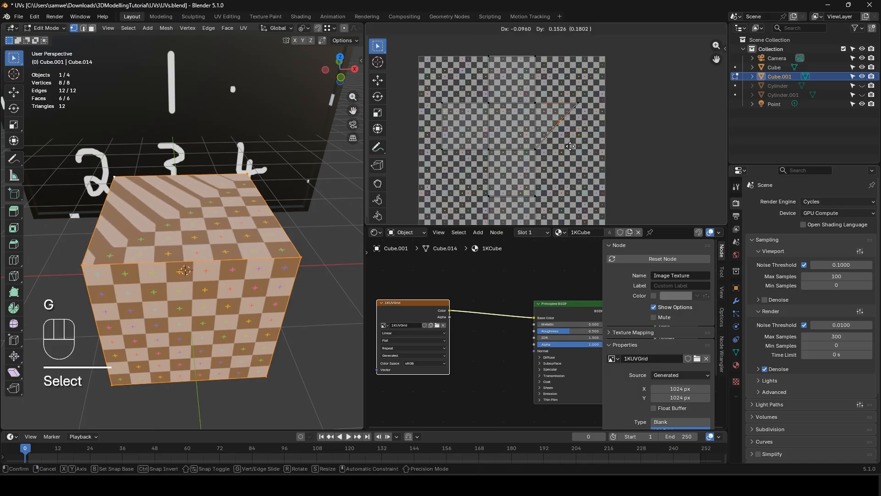
left_click(567, 150)
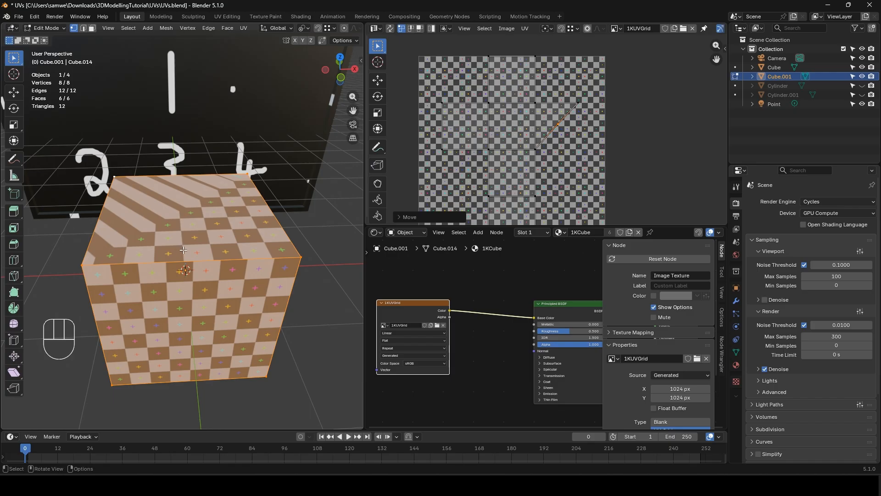
- Open the UV Editing workspace and enable the UV Stretch overlay to display angle distortion on the cube's layout
left_click(228, 16)
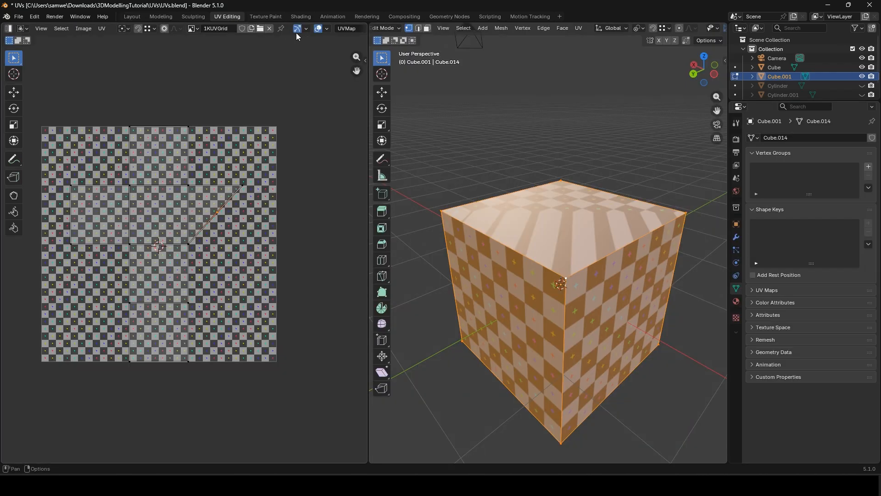
left_click(328, 29)
left_click(265, 132)
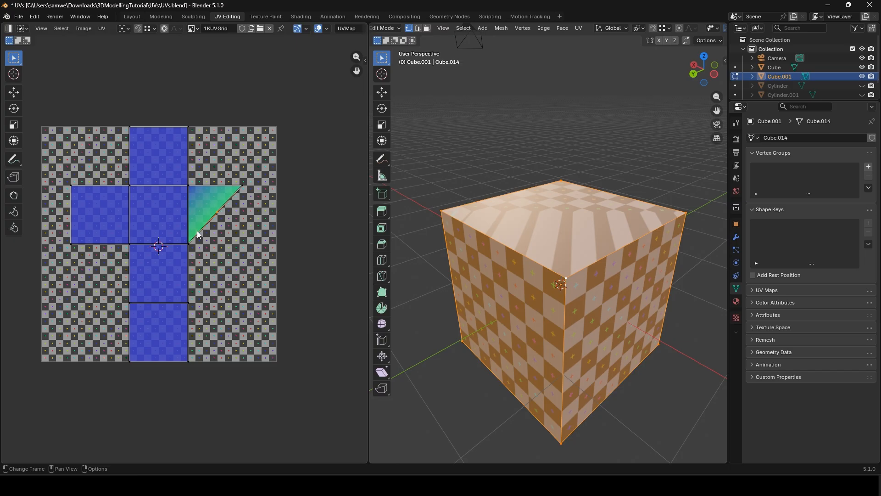
scroll(217, 230, "up", 1)
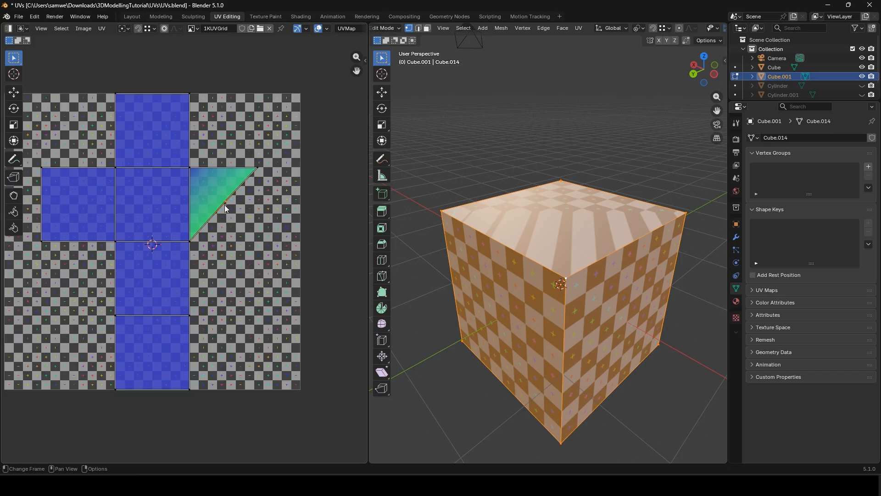
- Move the distorted face's lower UV corner down along Y and outward along X to make the face rectangular
key("g")
key("y")
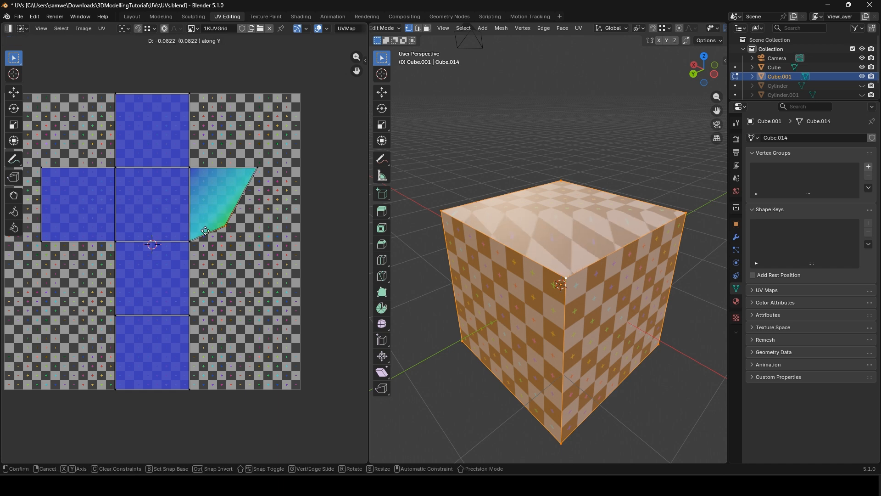
left_click(190, 240)
key("g")
key("x")
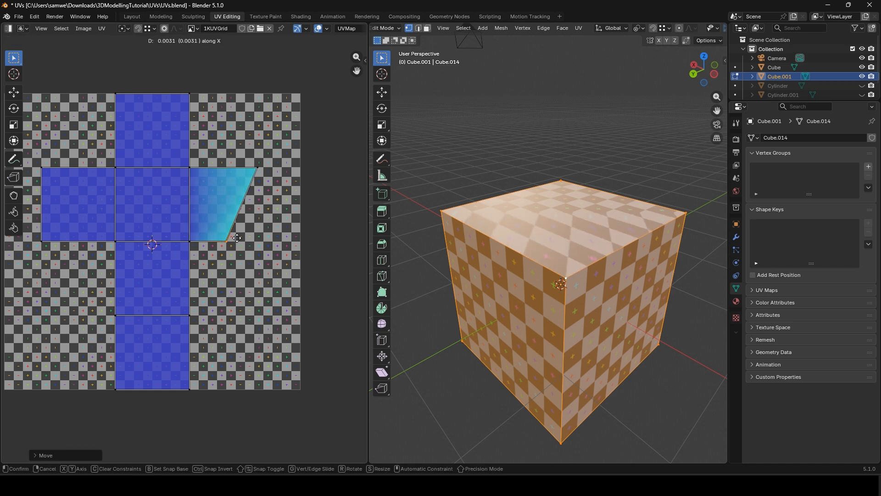
left_click(265, 171)
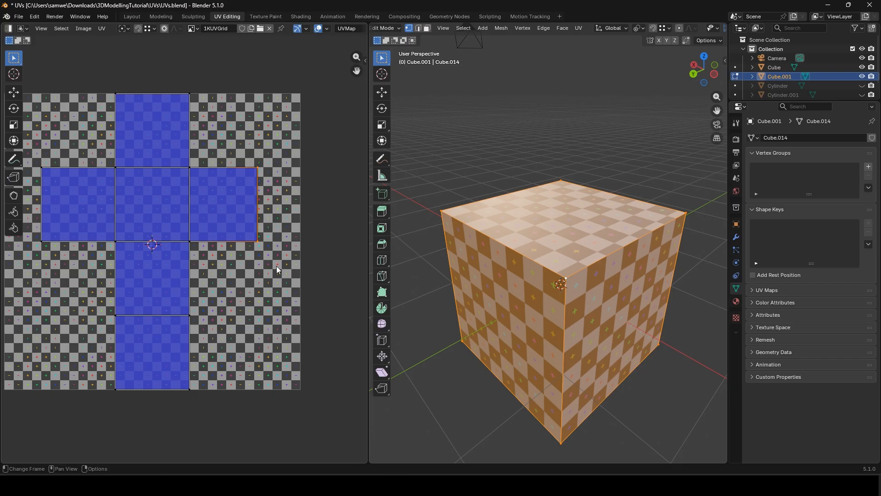
- Slide that face's outer UV edge inward along X to form a narrow strip, and view the cube's stretched top texture
key("g")
key("x")
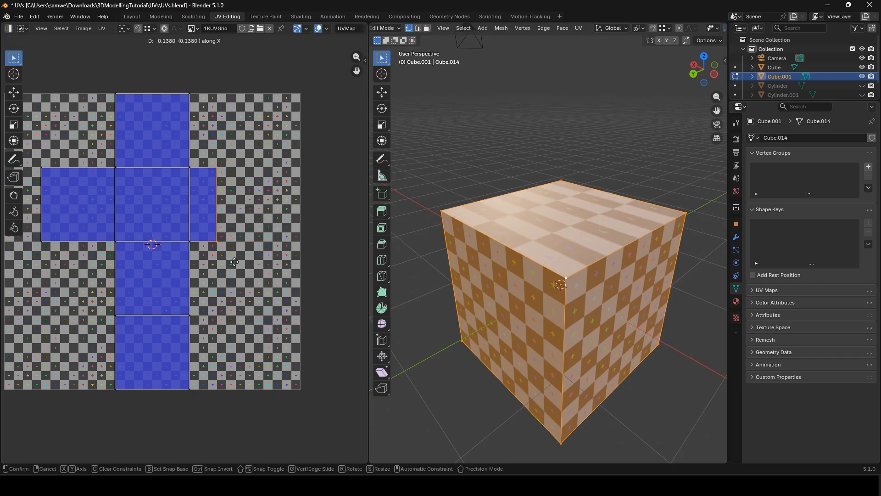
left_click(218, 260)
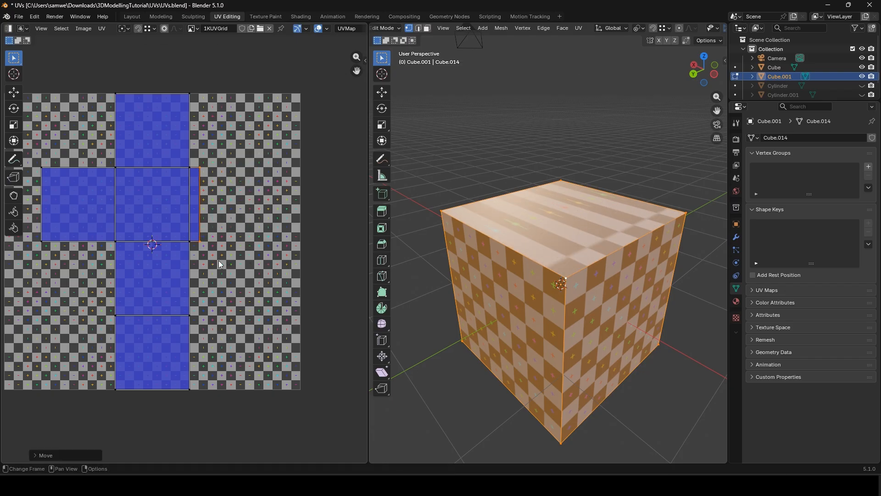
middle_click_drag(571, 198, 599, 236)
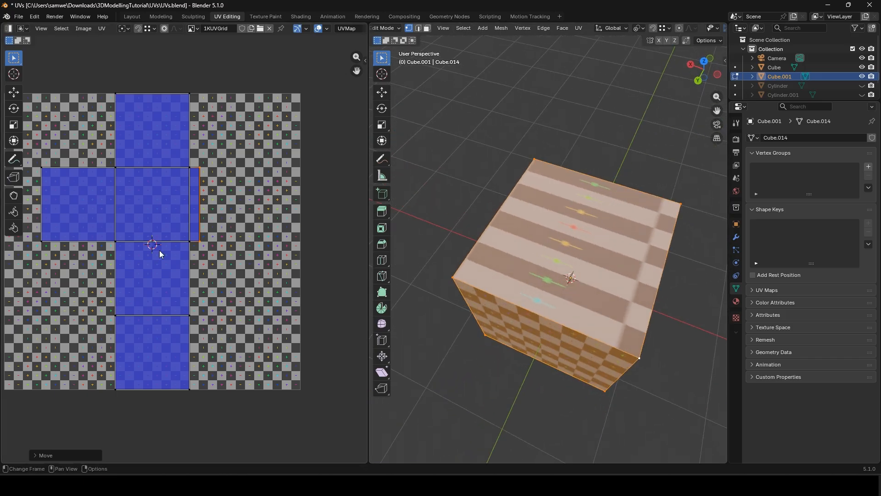
- Switch the UV Stretch overlay to Area
left_click(327, 29)
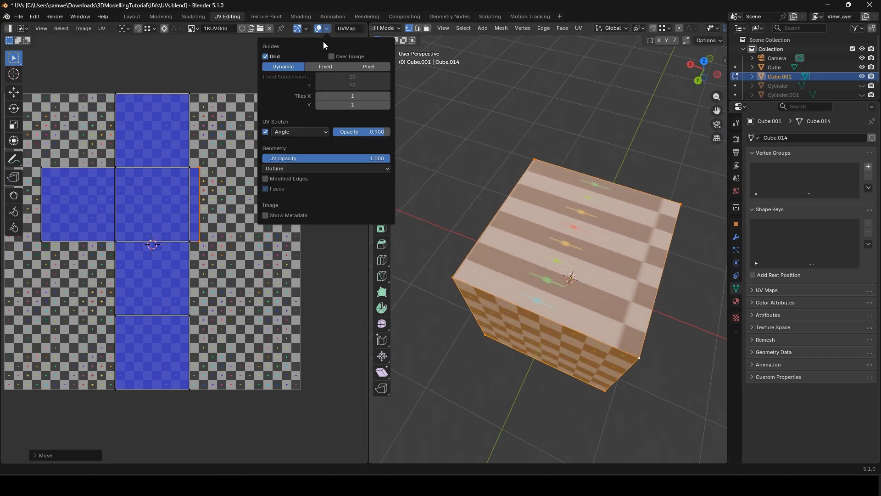
left_click(285, 131)
left_click(291, 161)
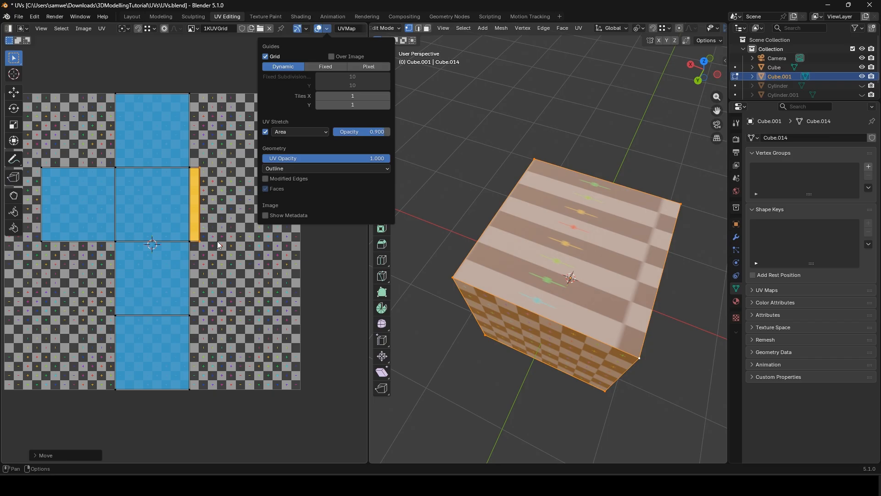
- Slide the outer UV edge outward along X until the face is as large as the others, and inspect the cube's texture
key("g")
key("x")
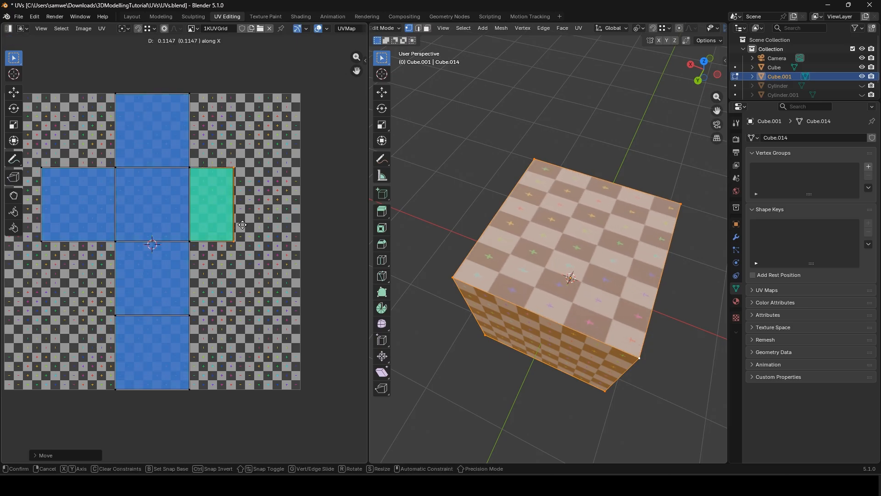
left_click(272, 226)
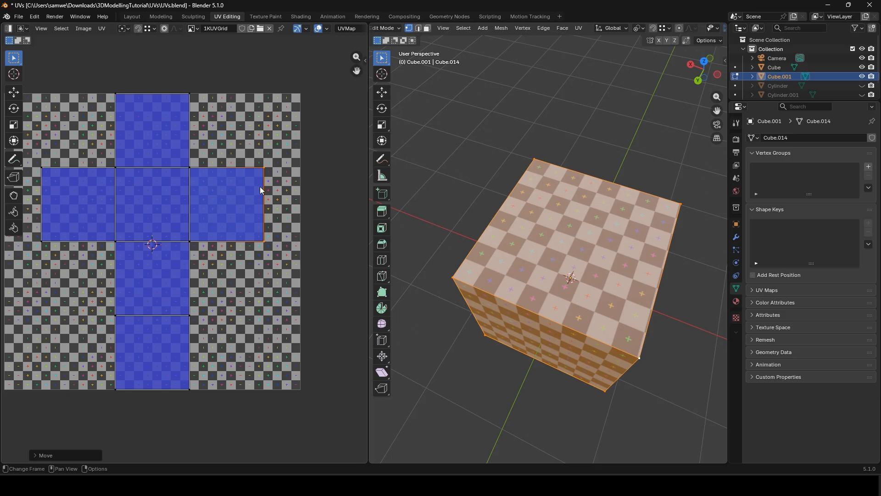
middle_click_drag(592, 317, 555, 283)
scroll(551, 266, "up", 1)
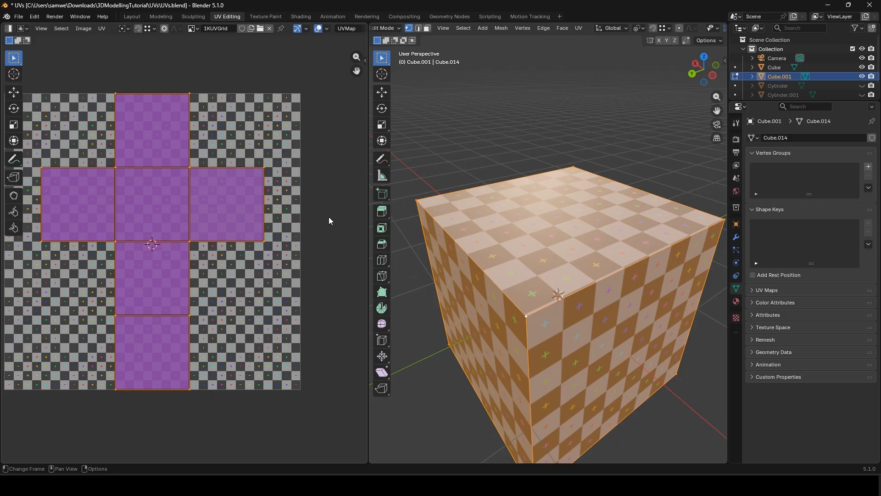
- Export the cube's UV layout as a 1024 × 1024 PNG, overwriting UVCube1K.png
left_click(102, 29)
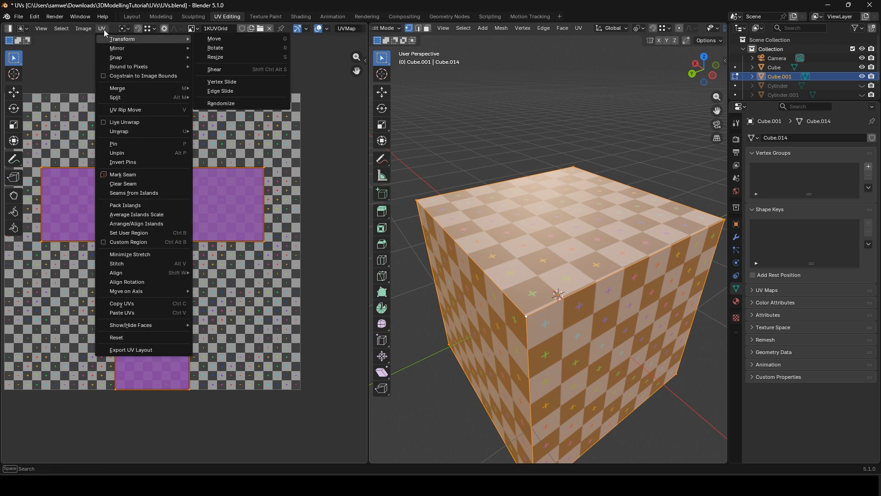
left_click(157, 350)
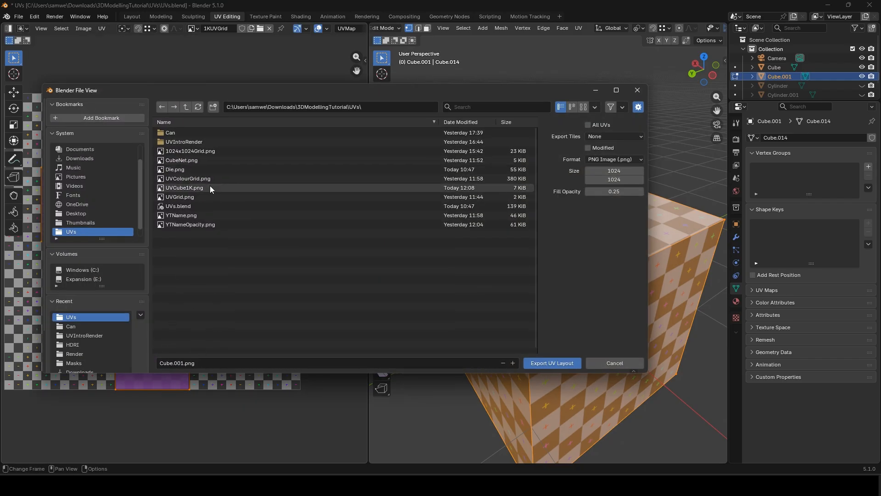
left_click(192, 187)
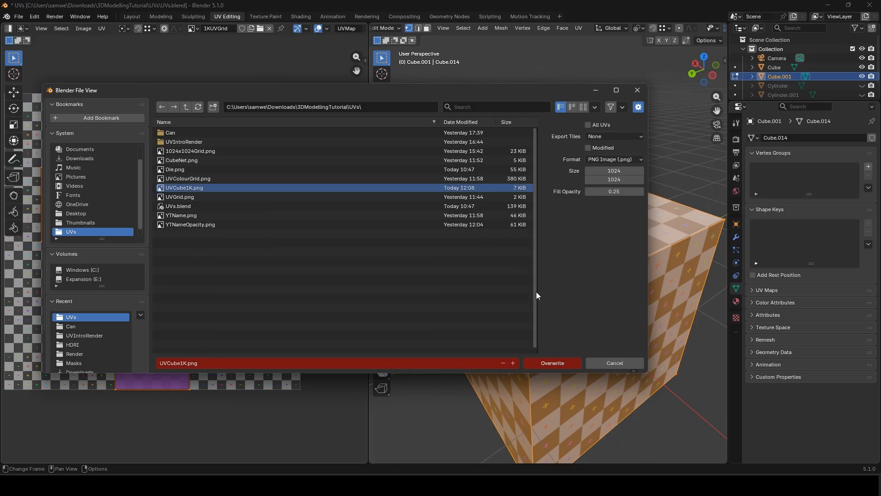
left_click(555, 363)
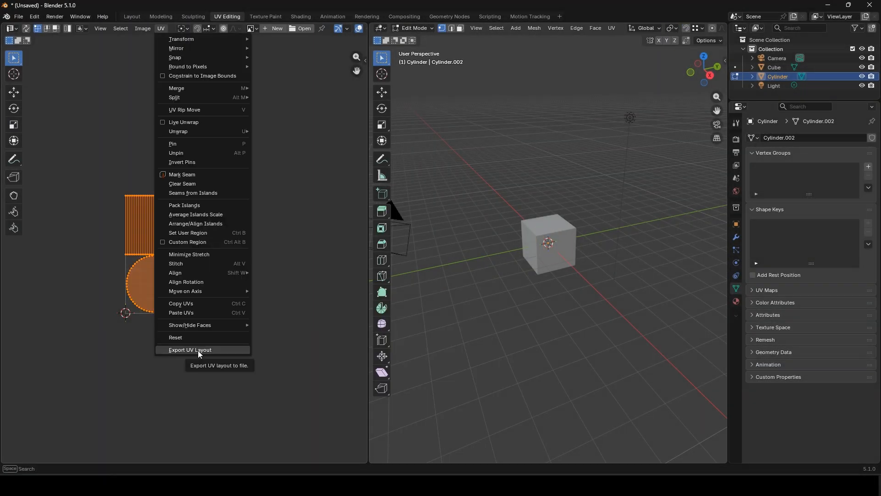
- Export the cylinder's UV layout, and in Paint scale and position the can-base image to fit the layout's right circle
left_click(179, 346)
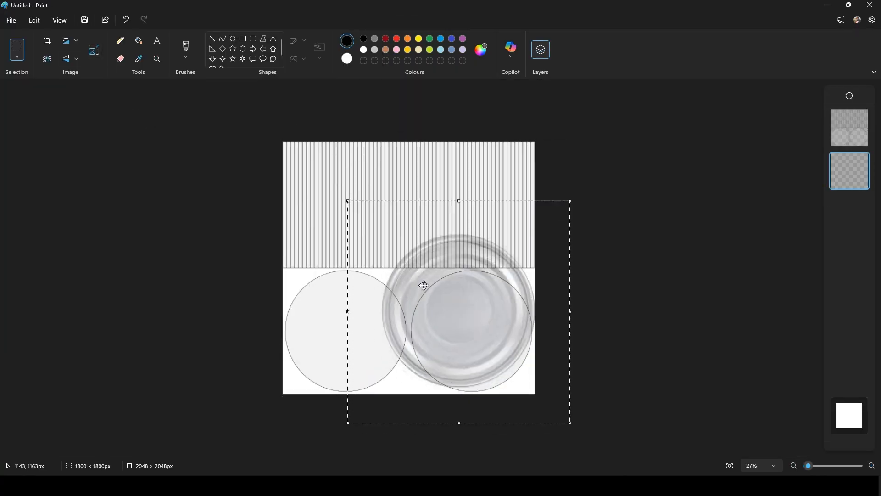
left_click_drag(570, 423, 533, 393)
left_click_drag(348, 200, 379, 239)
left_click_drag(534, 393, 568, 431)
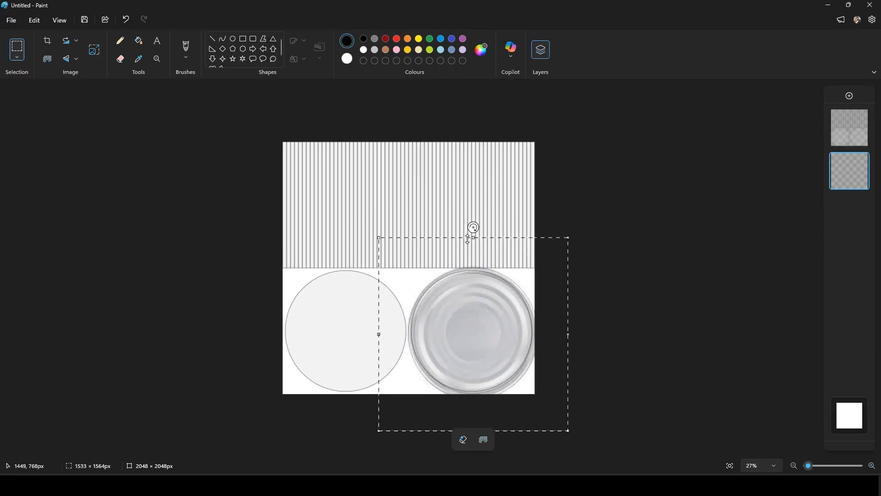
left_click_drag(473, 238, 473, 242)
left_click_drag(379, 334, 383, 334)
left_click_drag(568, 336, 561, 336)
left_click_drag(472, 430, 472, 421)
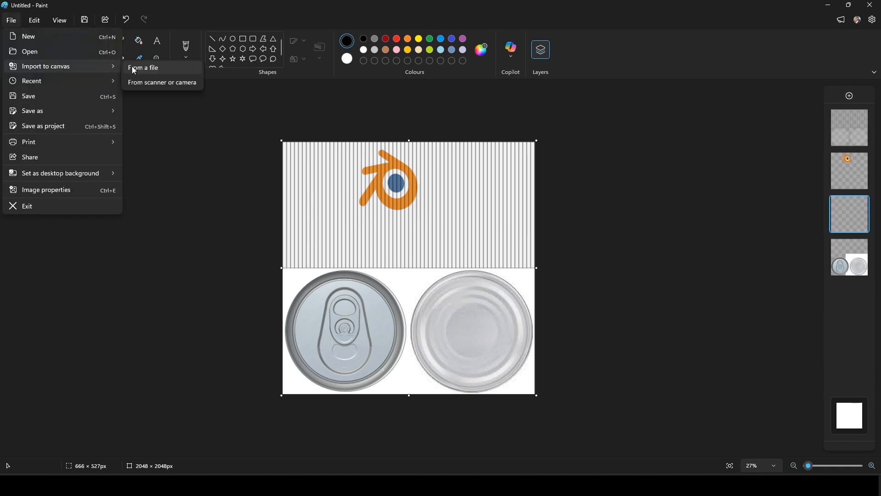
- Try to import an image from a file onto the empty layer beneath the Blender logo
left_click(132, 66)
double_click(107, 111)
left_click(56, 37)
left_click(57, 37)
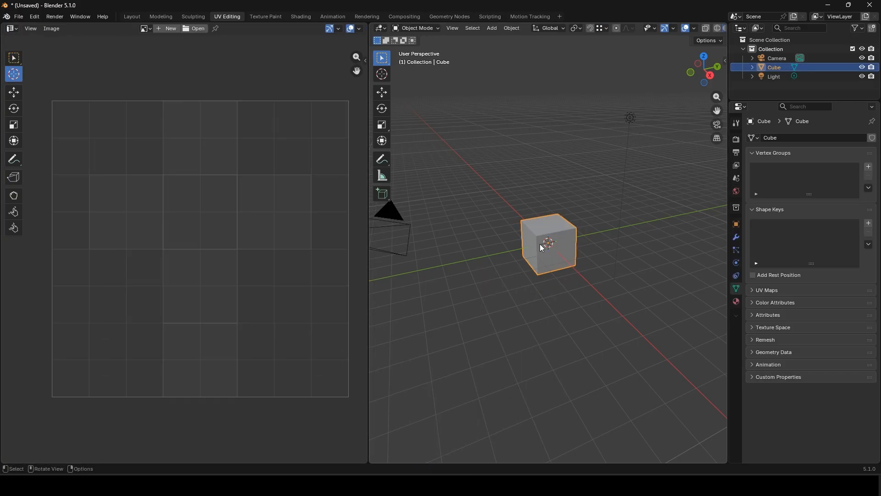
- Capture the empty UV grid in Blender and paste it into Paint, enlarged and rotated across the can's label area
left_click_drag(51, 98, 350, 397)
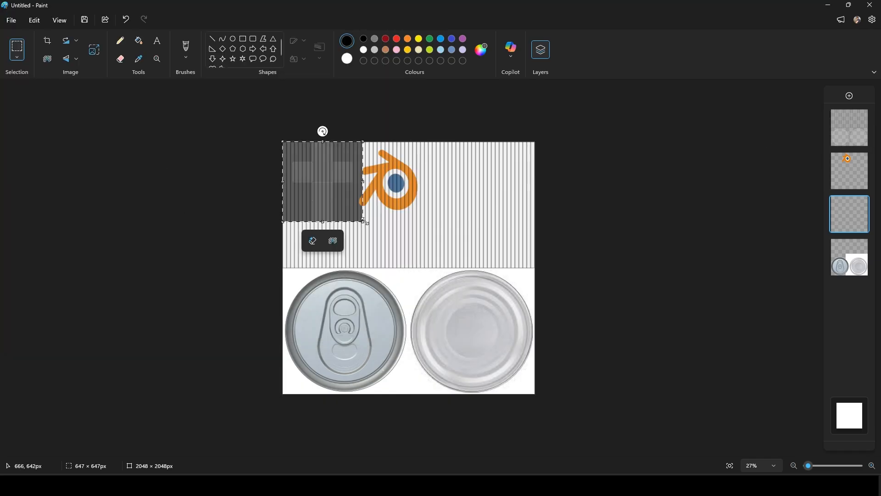
left_click(415, 207)
mouse_move(352, 202)
left_mouse_down()
mouse_move(492, 301)
mouse_move(492, 353)
left_mouse_up()
key("ctrl+z")
key("ctrl+v")
left_click_drag(387, 131, 490, 189)
left_click_drag(387, 247, 433, 206)
left_click_drag(370, 350, 336, 385)
- Erase the parts of the pasted grid that overlap the two can-end images
left_click(120, 59)
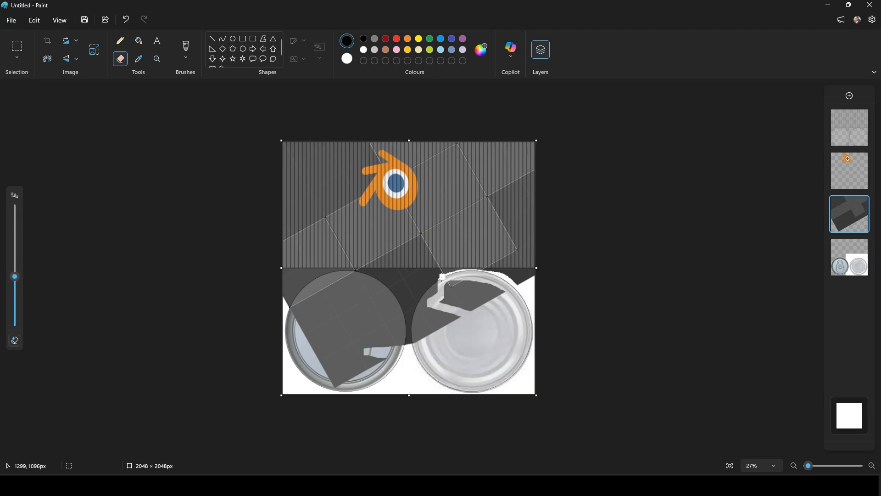
left_click_drag(318, 350, 507, 297)
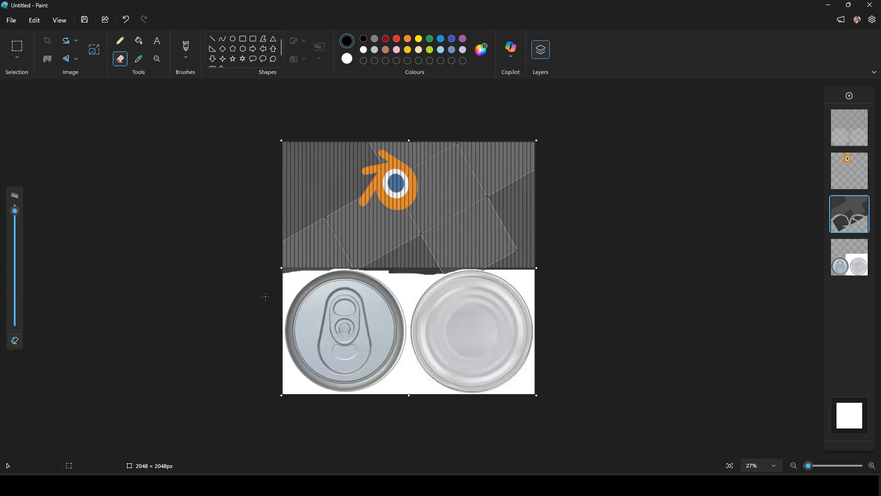
- Add a tilted "BLENDER UV Soda" text to the label and a "Now with Computer Generated Flavour!" text in Arial Black, size 24
left_click(157, 40)
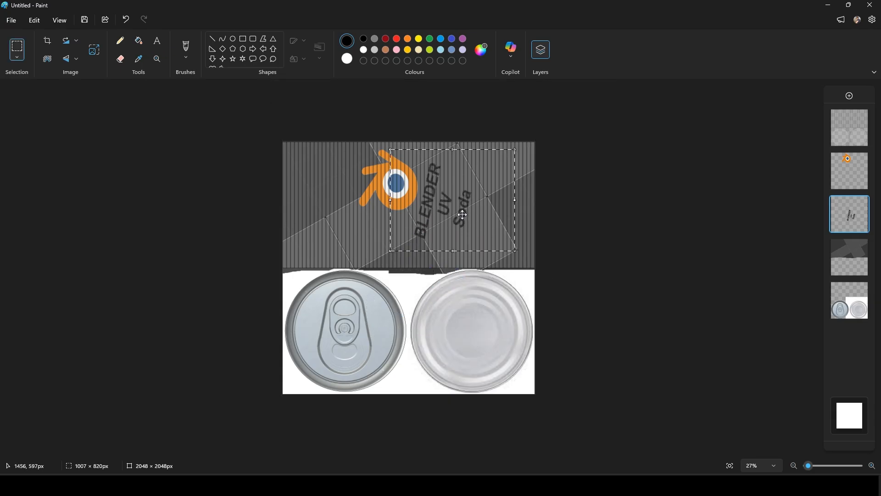
left_click(348, 283)
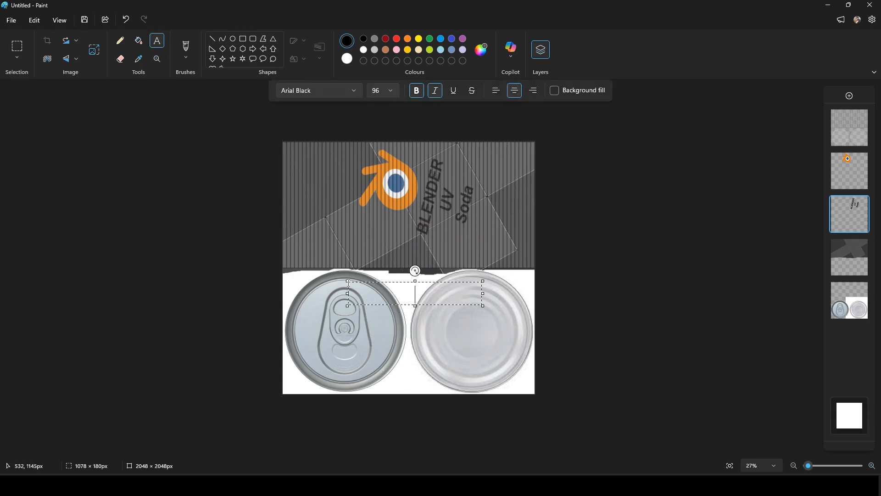
type("lavour!")
key("ctrl+a")
left_click(390, 90)
left_click(385, 108)
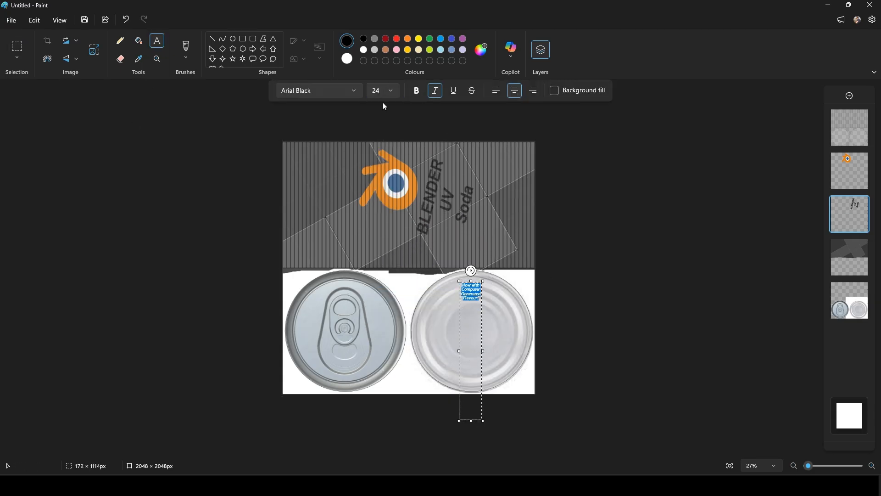
- Move the flavour text onto the can label beside "Soda", tilted to match it
left_click(17, 46)
left_click_drag(387, 307, 435, 369)
left_click_drag(412, 340, 489, 233)
- Hide the UV wireframe layer and save the artwork as the PNG file CanTexture
left_click(862, 114)
left_click(11, 20)
left_click(27, 100)
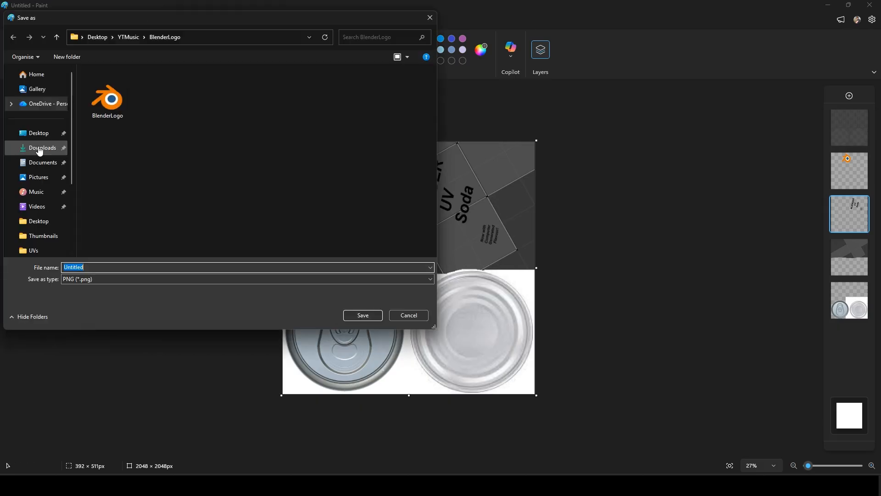
left_click(39, 149)
left_click(105, 282)
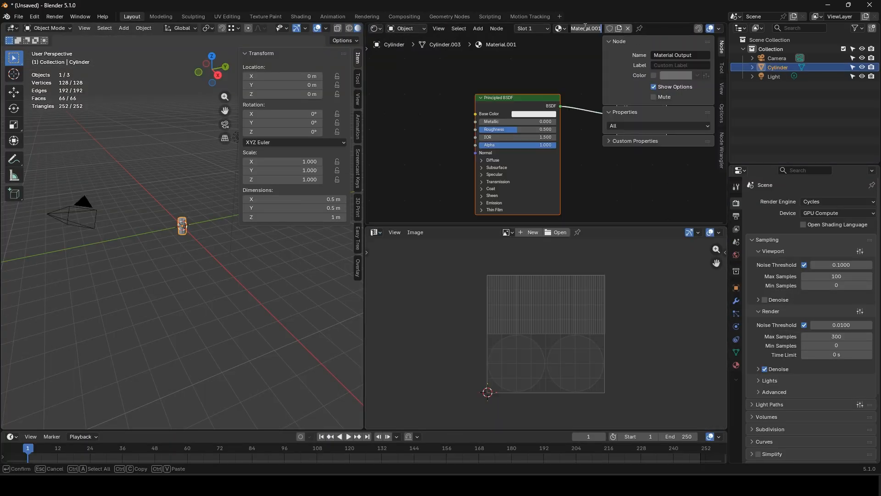
- In Blender, feed CanTexture.png through an Image Texture node into the base colour of the cylinder's BlenderSodaUV material, and view the can
left_click_drag(537, 126, 472, 144)
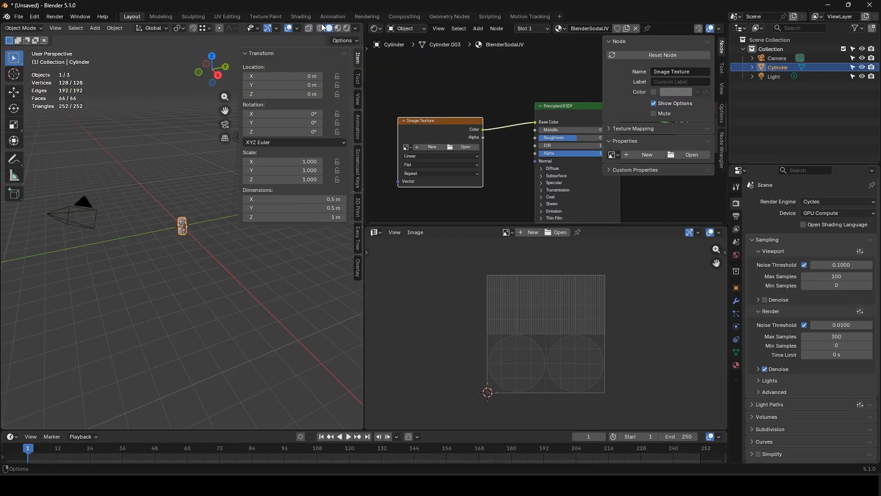
left_click(459, 136)
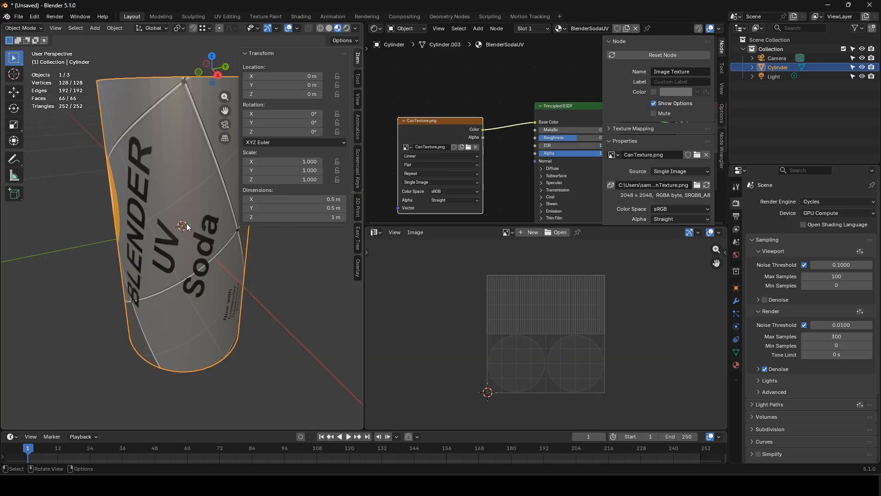
middle_click_drag(186, 223, 207, 244)
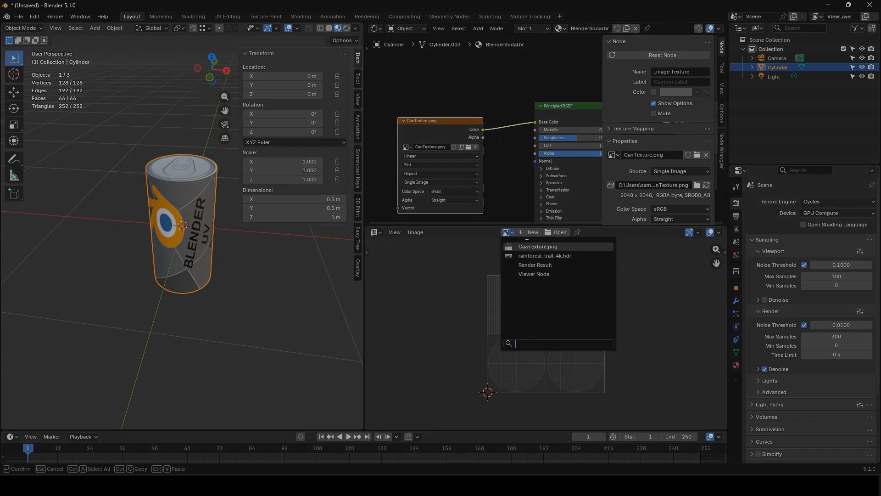